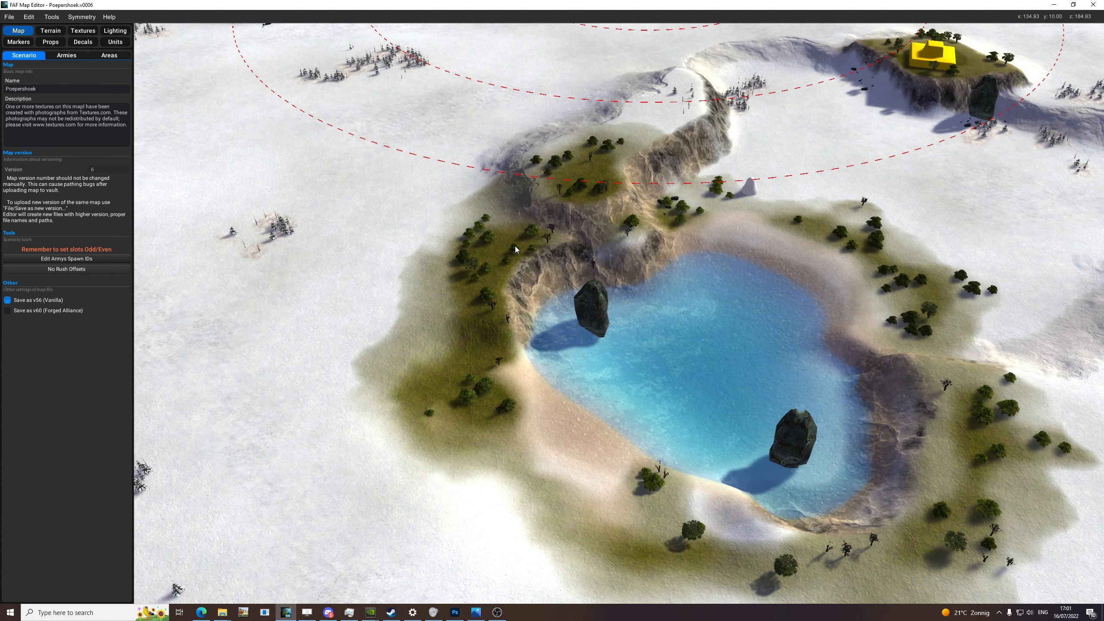
- Switch to prop editing and check the map's symmetry settings
{"action": "scroll", "coordinate": [424, 326], "scroll_direction": "down", "scroll_amount": 2}
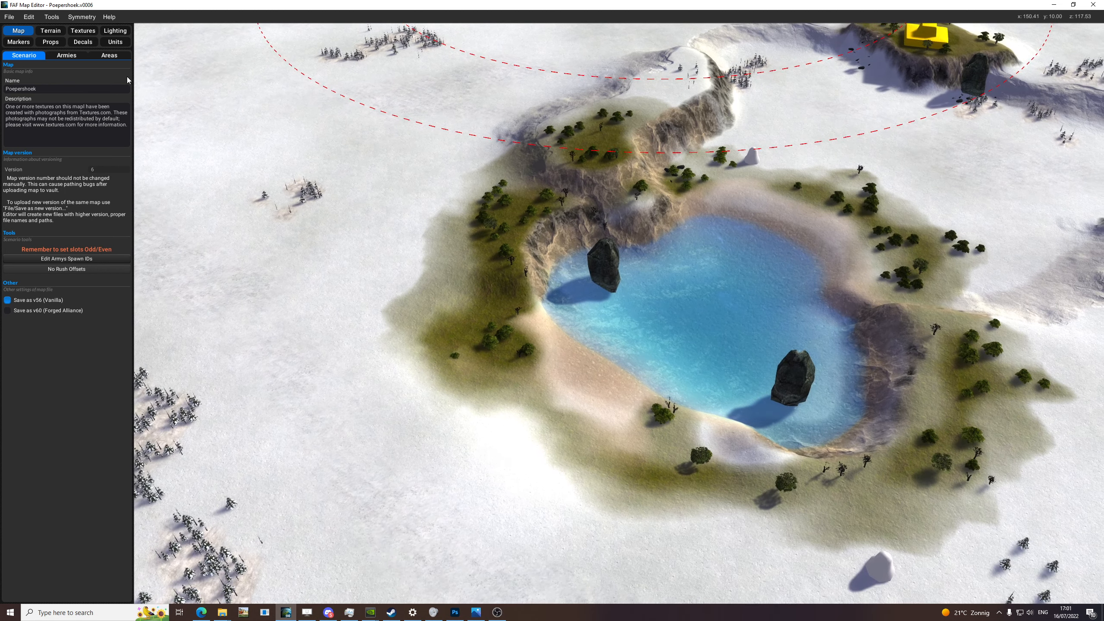
{"action": "left_click", "coordinate": [51, 42]}
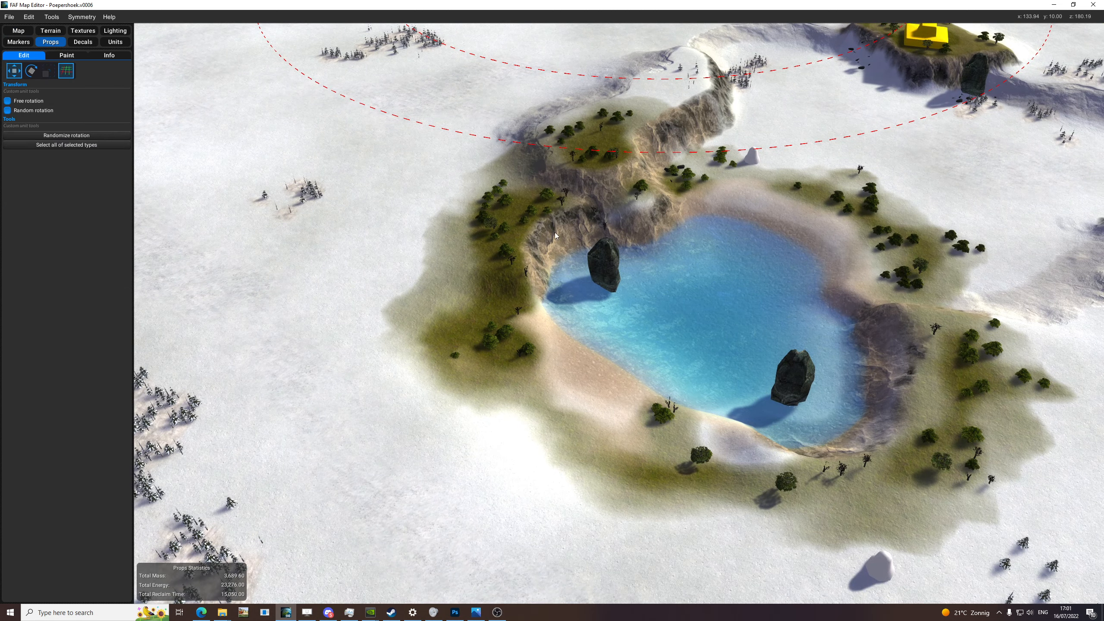
{"action": "scroll", "coordinate": [548, 234], "scroll_direction": "up", "scroll_amount": 3}
{"action": "left_click", "coordinate": [92, 29]}
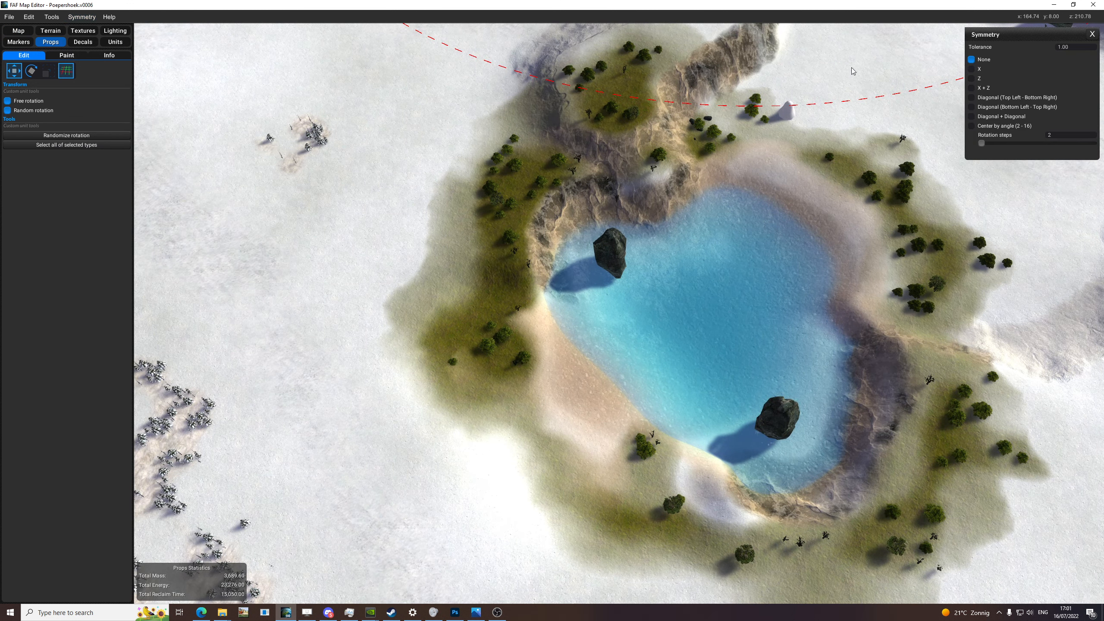
{"action": "left_click", "coordinate": [1092, 35]}
- Move the tree groups from the lake's outer shores and the small hilltop onto the snowfield between the lake and the map edge
{"action": "scroll", "coordinate": [499, 332], "scroll_direction": "down", "scroll_amount": 3}
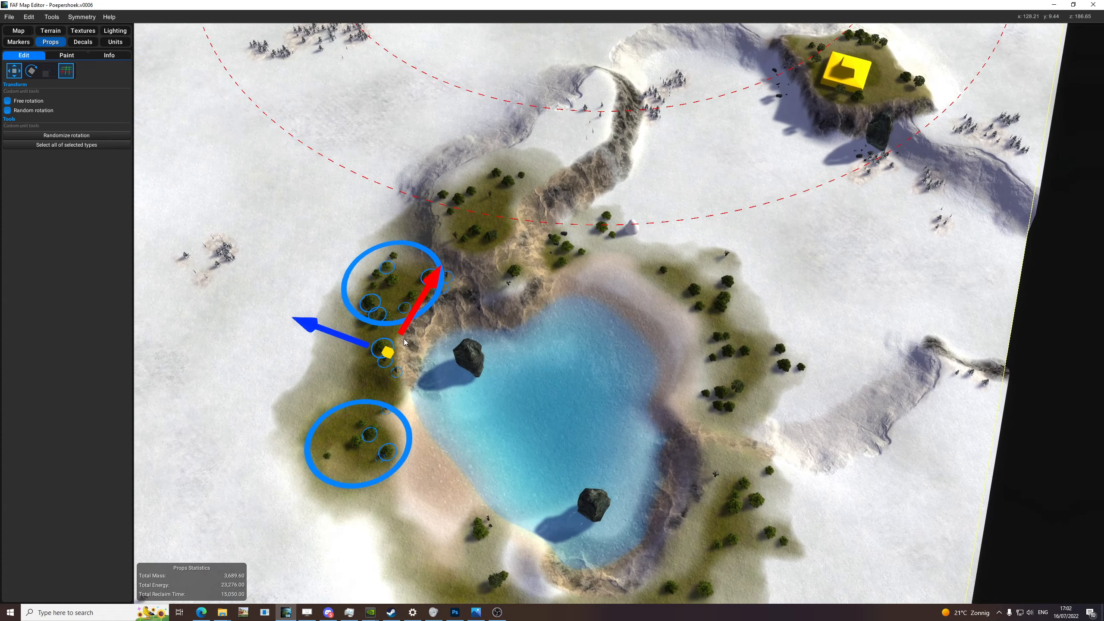
{"action": "left_click_drag", "start_coordinate": [404, 342], "coordinate": [829, 286]}
{"action": "middle_click_drag", "start_coordinate": [705, 461], "coordinate": [741, 199]}
{"action": "scroll", "coordinate": [615, 335], "scroll_direction": "up", "scroll_amount": 1}
{"action": "left_click_drag", "start_coordinate": [614, 336], "coordinate": [814, 117]}
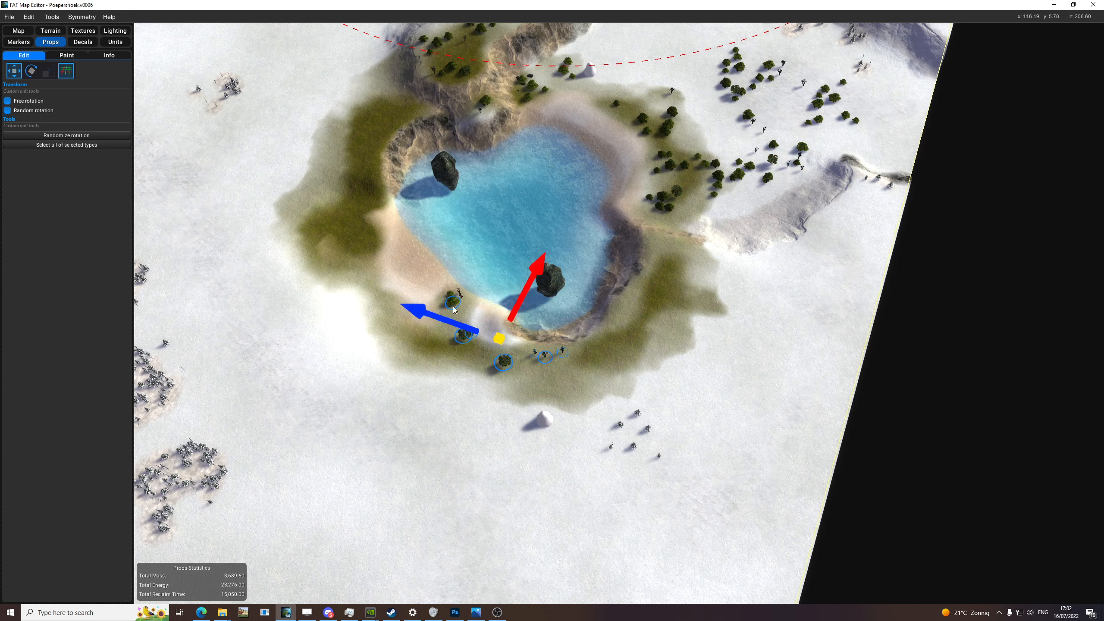
{"action": "middle_click_drag", "start_coordinate": [685, 80], "coordinate": [754, 366]}
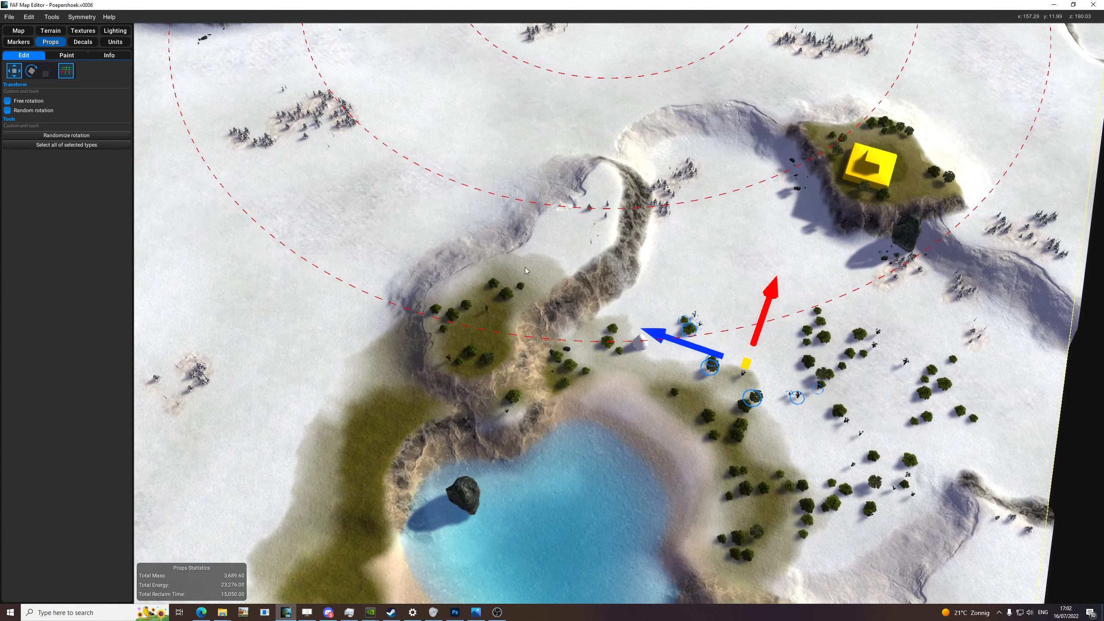
{"action": "left_click_drag", "start_coordinate": [525, 268], "coordinate": [426, 406]}
{"action": "left_click_drag", "start_coordinate": [493, 348], "coordinate": [805, 293]}
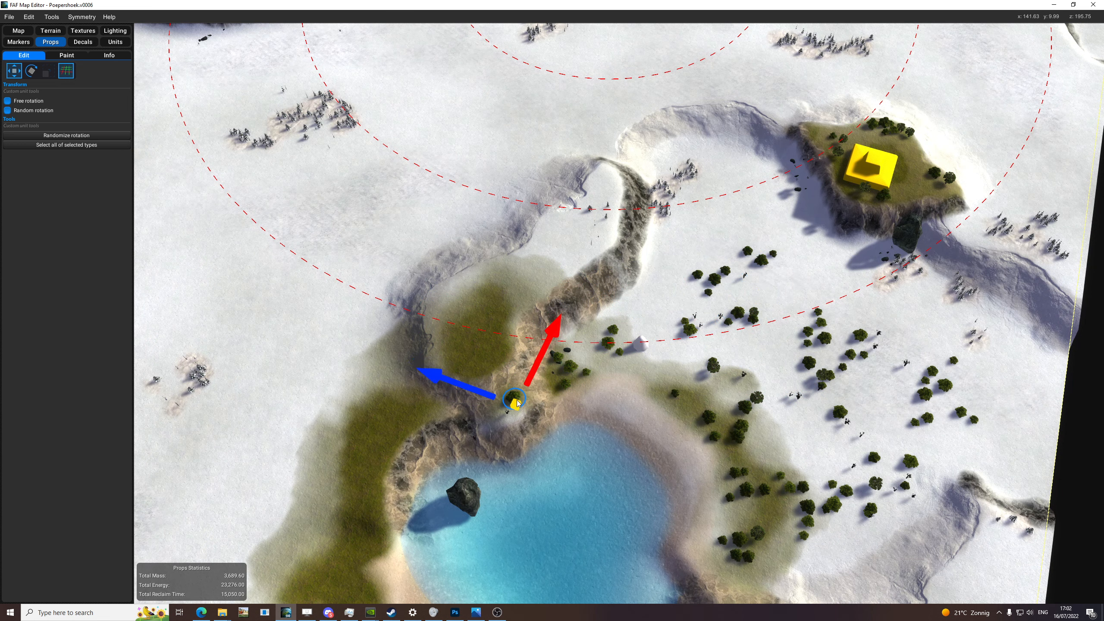
- Erase the Layer 1 grass texture from the small hilltop and the lake's outer shores with the Standard brush at size 36
{"action": "middle_click_drag", "start_coordinate": [572, 428], "coordinate": [630, 288]}
{"action": "left_click", "coordinate": [82, 31]}
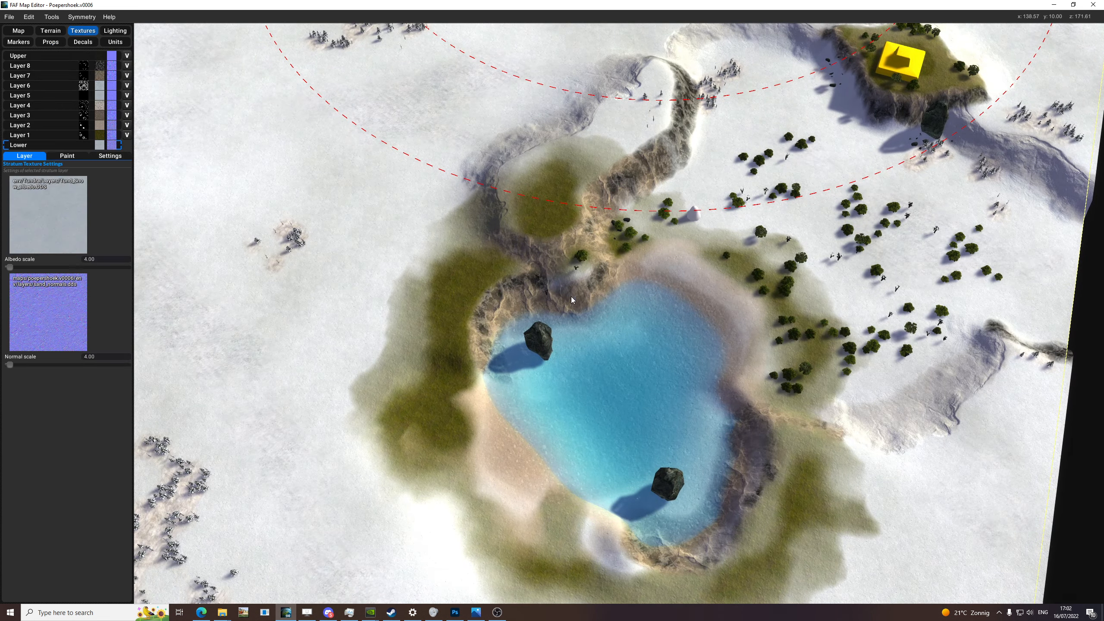
{"action": "scroll", "coordinate": [670, 283], "scroll_direction": "down", "scroll_amount": 4}
{"action": "scroll", "coordinate": [471, 294], "scroll_direction": "up", "scroll_amount": 5}
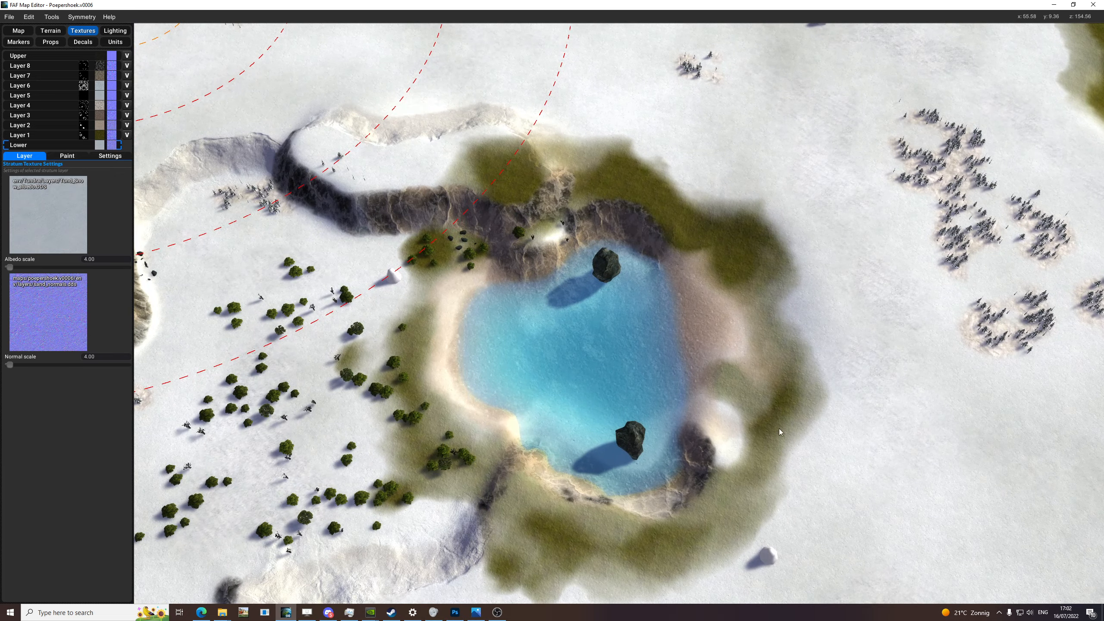
{"action": "middle_click_drag", "start_coordinate": [896, 261], "coordinate": [235, 514]}
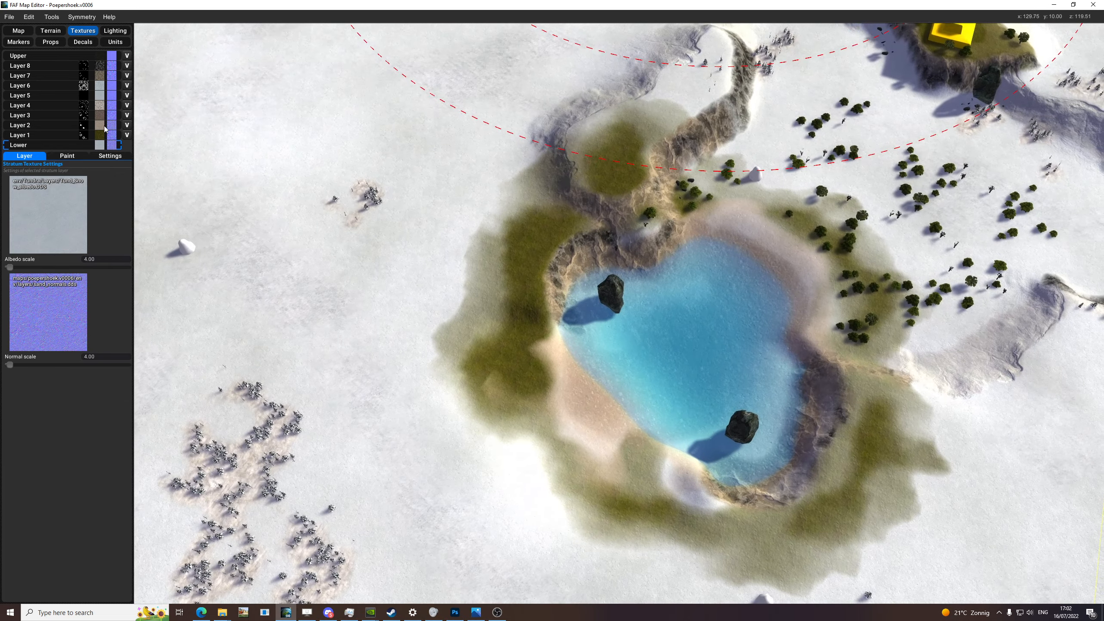
{"action": "left_click", "coordinate": [70, 134]}
{"action": "left_click", "coordinate": [66, 157]}
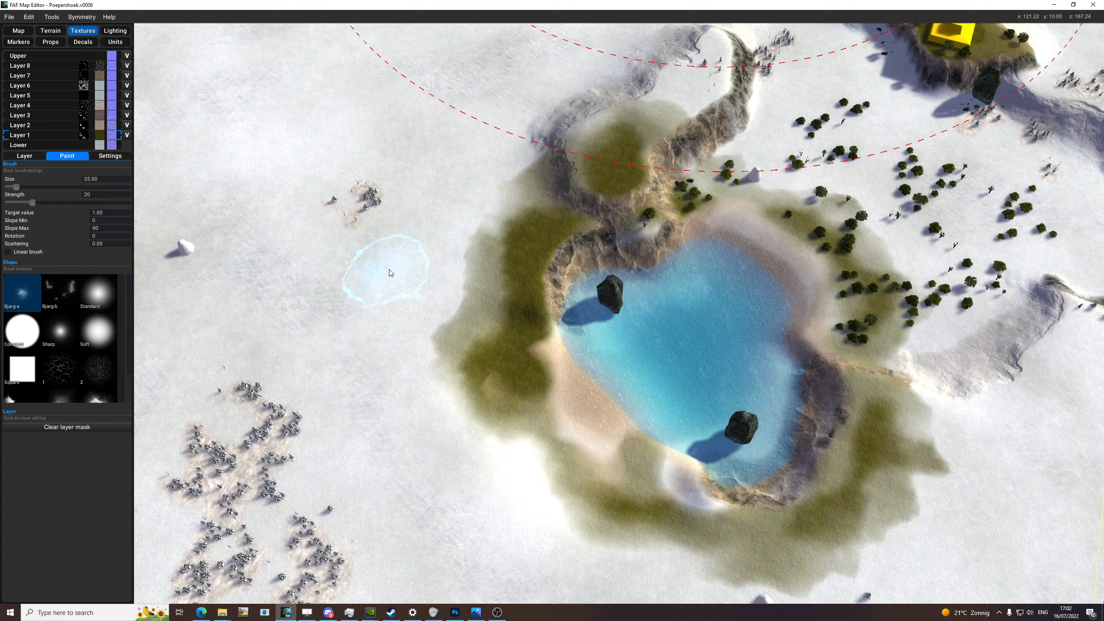
{"action": "left_click", "coordinate": [97, 297]}
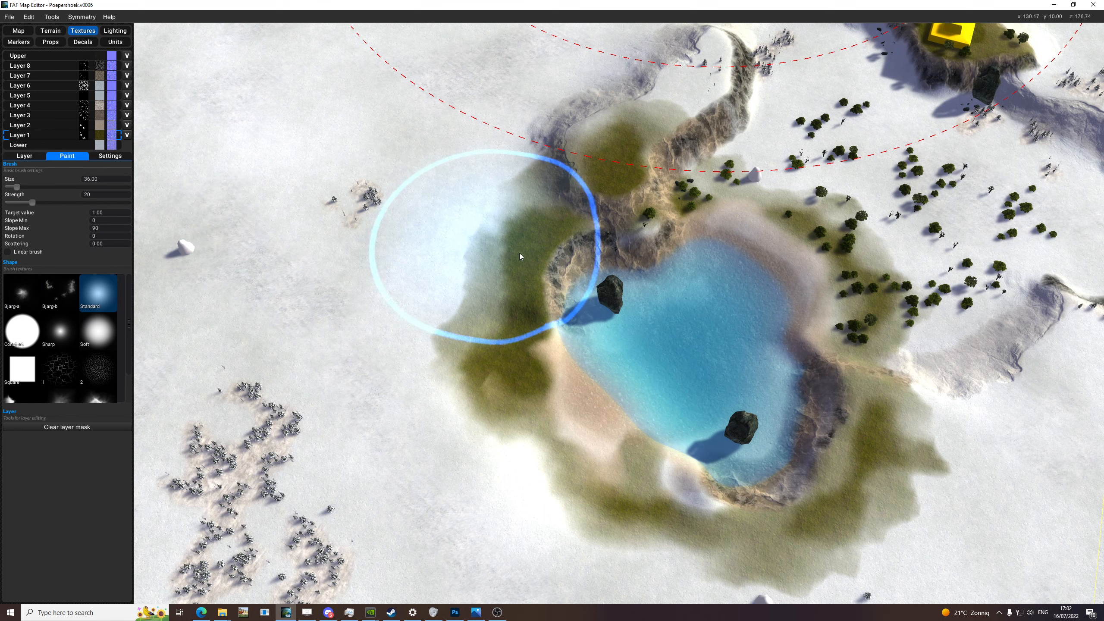
{"action": "mouse_move", "coordinate": [479, 260]}
{"action": "left_mouse_down"}
{"action": "mouse_move", "coordinate": [503, 250]}
{"action": "mouse_move", "coordinate": [507, 274]}
{"action": "mouse_move", "coordinate": [509, 219]}
{"action": "mouse_move", "coordinate": [543, 246]}
{"action": "mouse_move", "coordinate": [545, 193]}
{"action": "mouse_move", "coordinate": [611, 128]}
{"action": "left_mouse_up"}
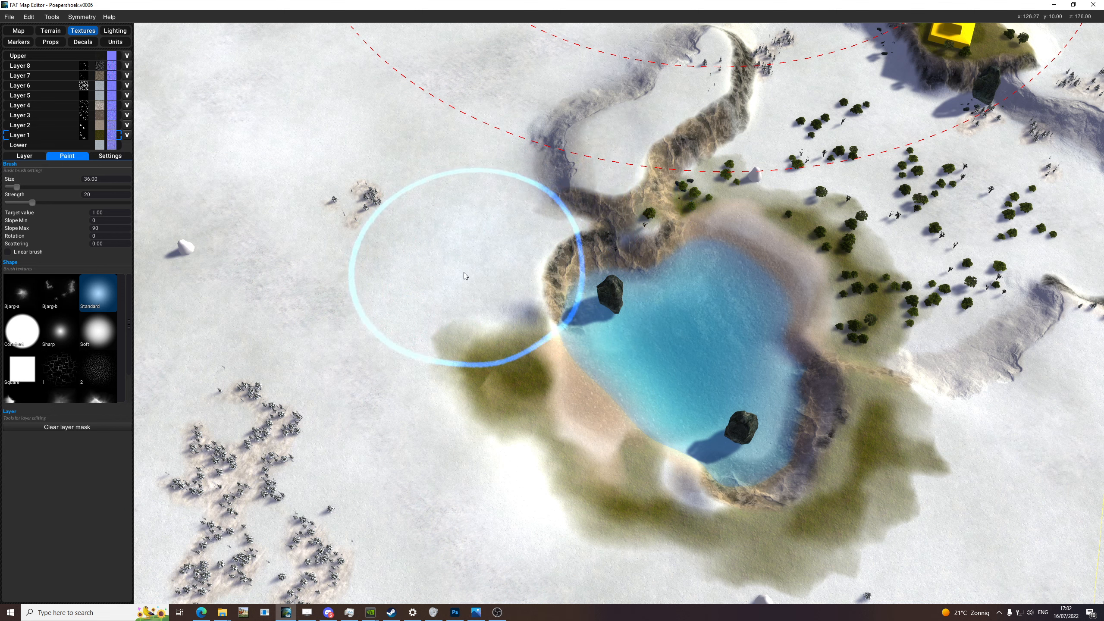
{"action": "middle_click_drag", "start_coordinate": [464, 273], "coordinate": [491, 217]}
{"action": "mouse_move", "coordinate": [490, 216]}
{"action": "left_mouse_down"}
{"action": "mouse_move", "coordinate": [509, 226]}
{"action": "mouse_move", "coordinate": [561, 344]}
{"action": "mouse_move", "coordinate": [748, 446]}
{"action": "mouse_move", "coordinate": [825, 403]}
{"action": "mouse_move", "coordinate": [868, 332]}
{"action": "left_mouse_up"}
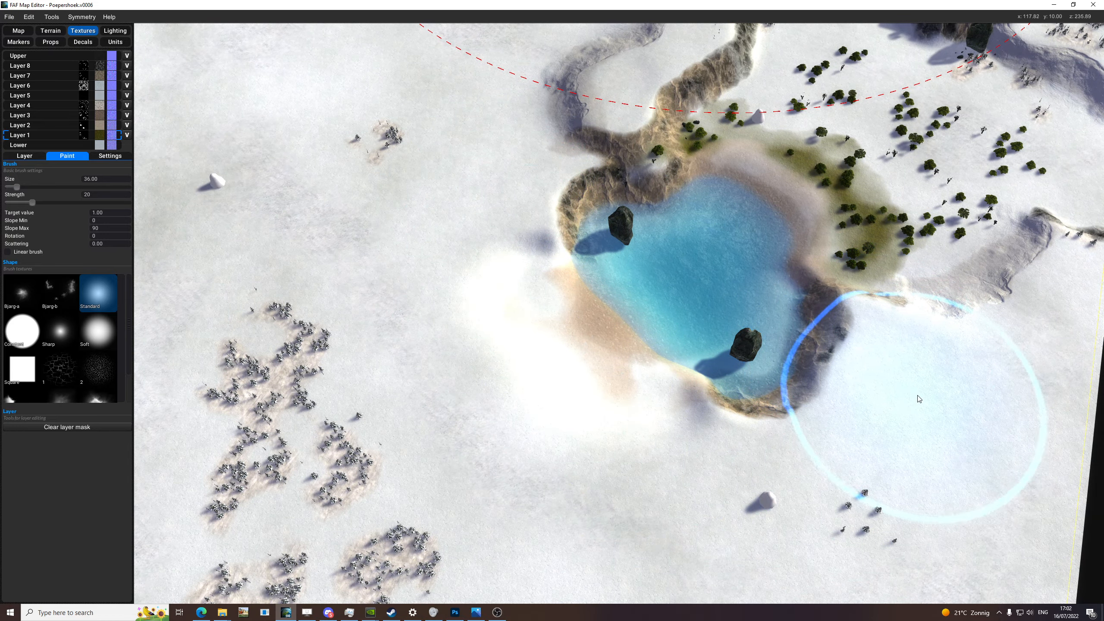
- Paint Layer 1 grass across the snowfield between the lake and the cliffs with brush size 25, raising the strength to 40
{"action": "mouse_move", "coordinate": [978, 248]}
{"action": "middle_mouse_down"}
{"action": "mouse_move", "coordinate": [734, 324]}
{"action": "mouse_move", "coordinate": [728, 337]}
{"action": "middle_mouse_up"}
{"action": "middle_click_drag", "start_coordinate": [561, 159], "coordinate": [562, 270]}
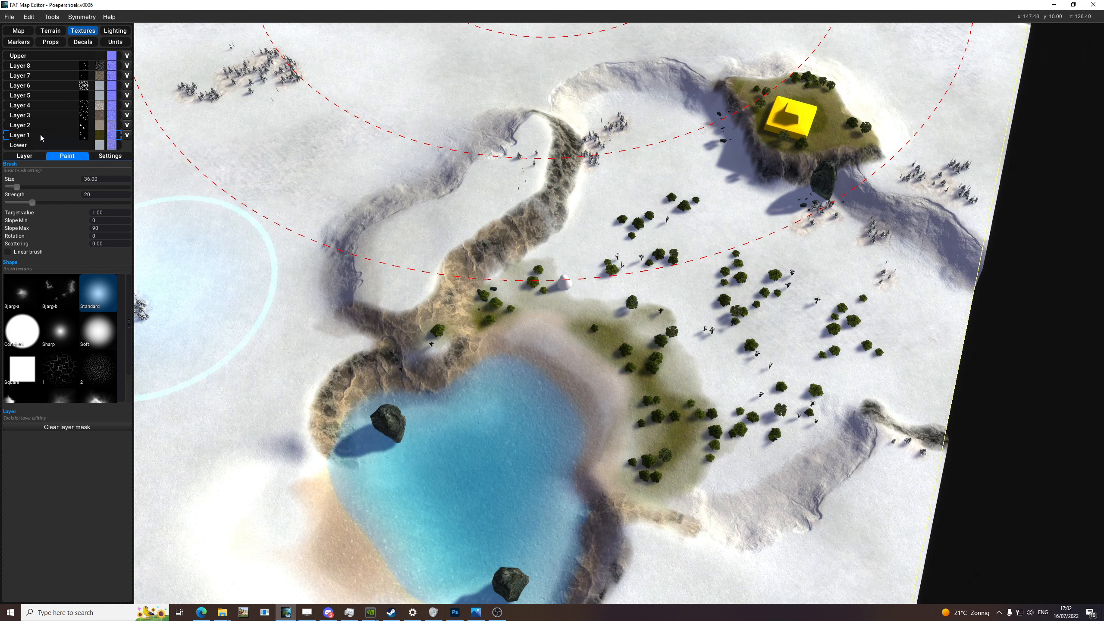
{"action": "mouse_move", "coordinate": [561, 305]}
{"action": "left_mouse_down"}
{"action": "mouse_move", "coordinate": [578, 301]}
{"action": "mouse_move", "coordinate": [617, 254]}
{"action": "mouse_move", "coordinate": [602, 244]}
{"action": "mouse_move", "coordinate": [534, 291]}
{"action": "mouse_move", "coordinate": [586, 224]}
{"action": "mouse_move", "coordinate": [648, 224]}
{"action": "mouse_move", "coordinate": [592, 186]}
{"action": "left_mouse_up"}
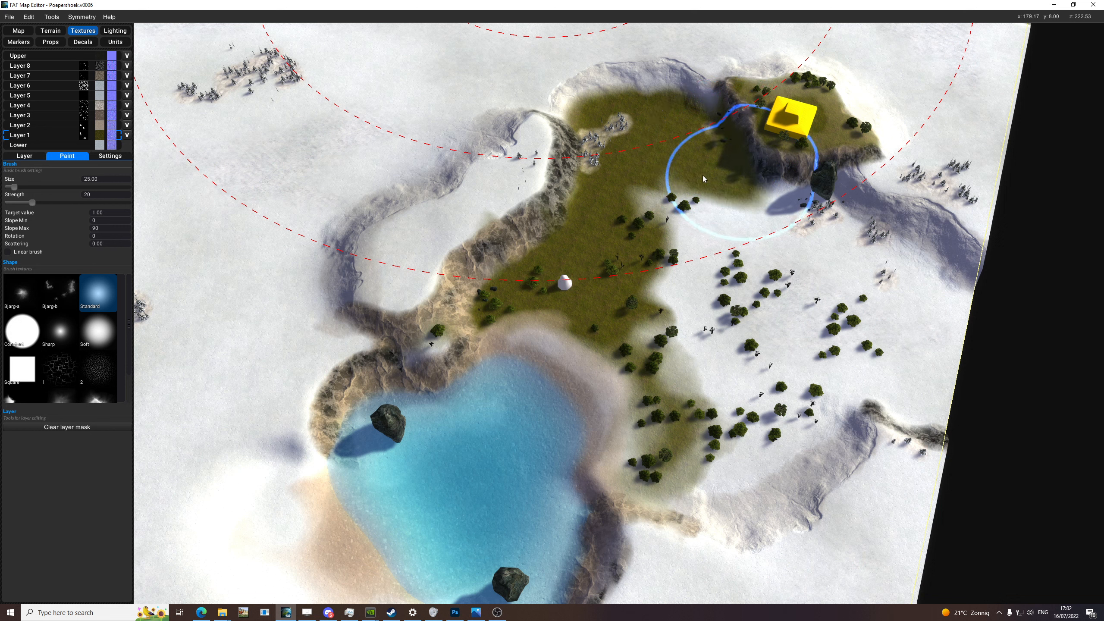
{"action": "mouse_move", "coordinate": [715, 279]}
{"action": "left_mouse_down"}
{"action": "mouse_move", "coordinate": [720, 395]}
{"action": "mouse_move", "coordinate": [739, 426]}
{"action": "mouse_move", "coordinate": [729, 476]}
{"action": "mouse_move", "coordinate": [835, 409]}
{"action": "mouse_move", "coordinate": [800, 415]}
{"action": "mouse_move", "coordinate": [766, 453]}
{"action": "mouse_move", "coordinate": [748, 356]}
{"action": "mouse_move", "coordinate": [857, 346]}
{"action": "left_mouse_up"}
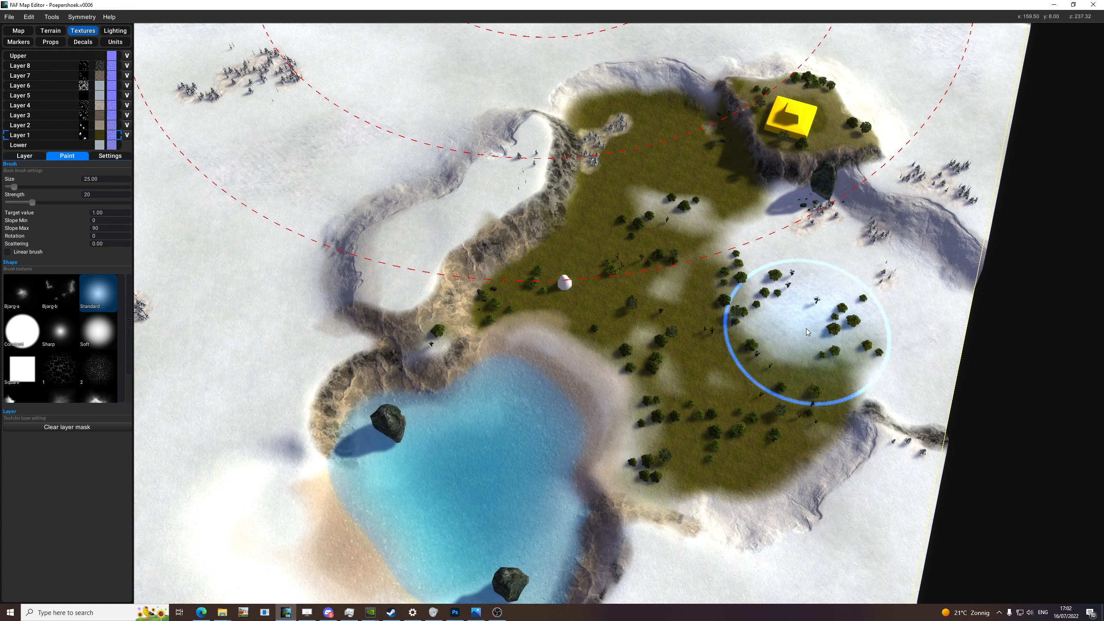
{"action": "key", "text": "m"}
{"action": "mouse_move", "coordinate": [806, 327]}
{"action": "left_mouse_down"}
{"action": "mouse_move", "coordinate": [862, 331]}
{"action": "mouse_move", "coordinate": [852, 343]}
{"action": "mouse_move", "coordinate": [766, 351]}
{"action": "mouse_move", "coordinate": [781, 221]}
{"action": "left_mouse_up"}
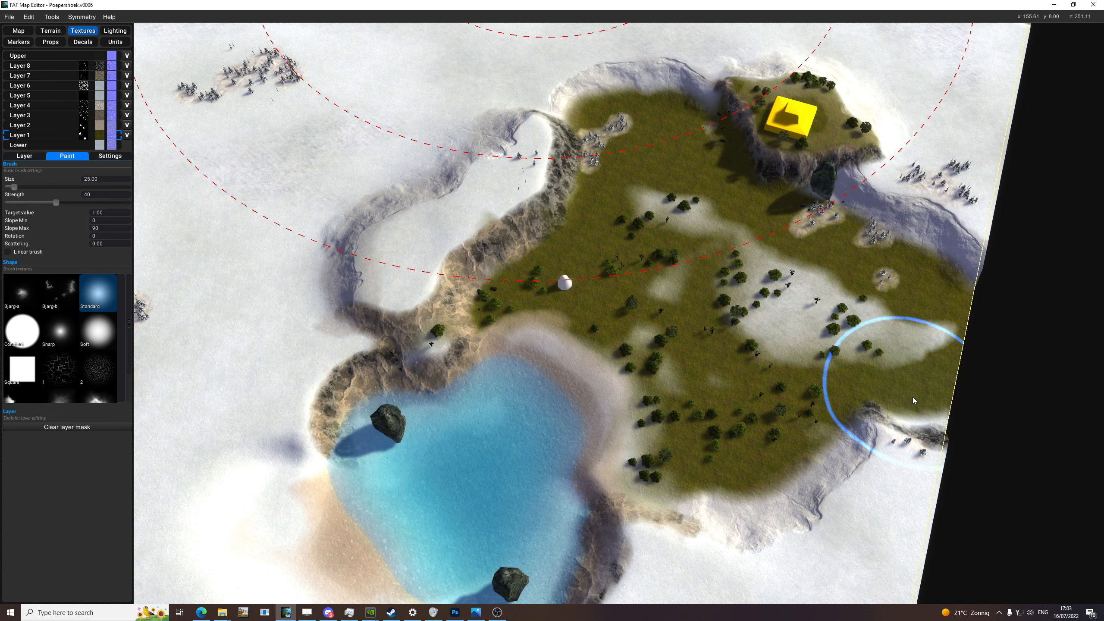
- Erase the Layer 6 snow patches and the Layer 4 ground patches from the newly painted grass field
{"action": "scroll", "coordinate": [547, 301], "scroll_direction": "up", "scroll_amount": 2}
{"action": "left_click", "coordinate": [59, 86]}
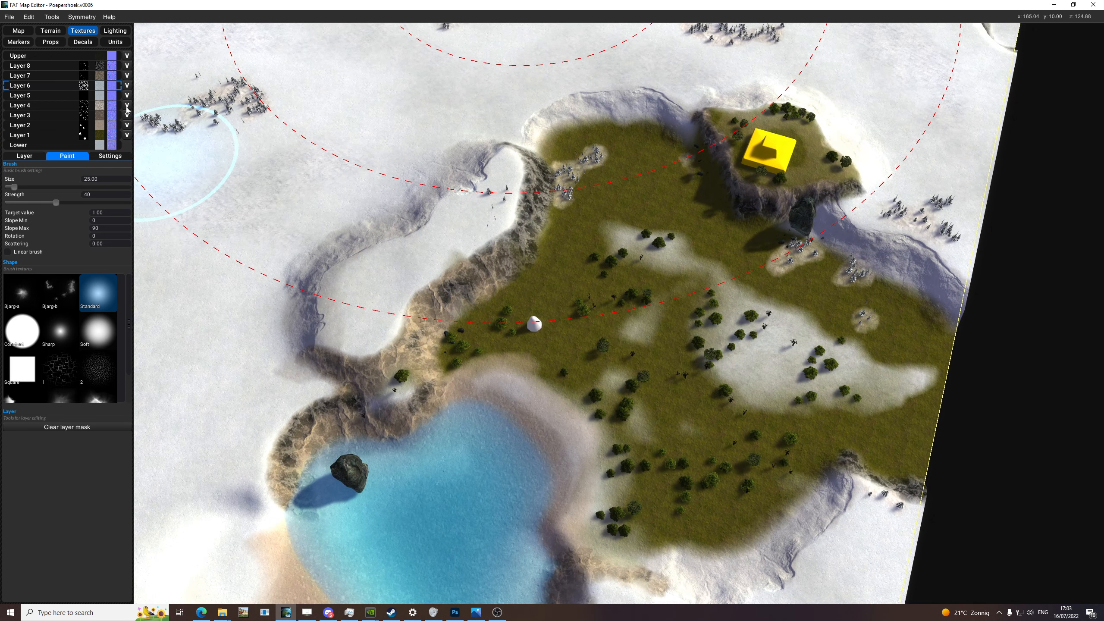
{"action": "mouse_move", "coordinate": [660, 266]}
{"action": "left_mouse_down"}
{"action": "mouse_move", "coordinate": [670, 282]}
{"action": "mouse_move", "coordinate": [654, 405]}
{"action": "mouse_move", "coordinate": [732, 373]}
{"action": "mouse_move", "coordinate": [864, 379]}
{"action": "left_mouse_up"}
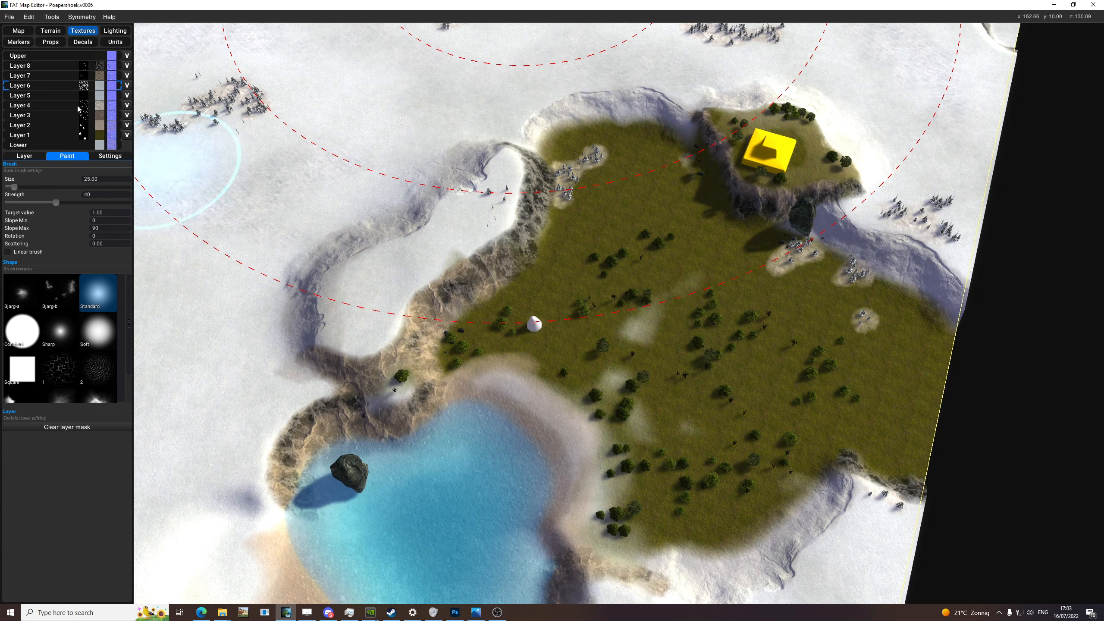
{"action": "left_click", "coordinate": [58, 105]}
{"action": "mouse_move", "coordinate": [626, 224]}
{"action": "left_mouse_down"}
{"action": "mouse_move", "coordinate": [592, 176]}
{"action": "mouse_move", "coordinate": [611, 261]}
{"action": "left_mouse_up"}
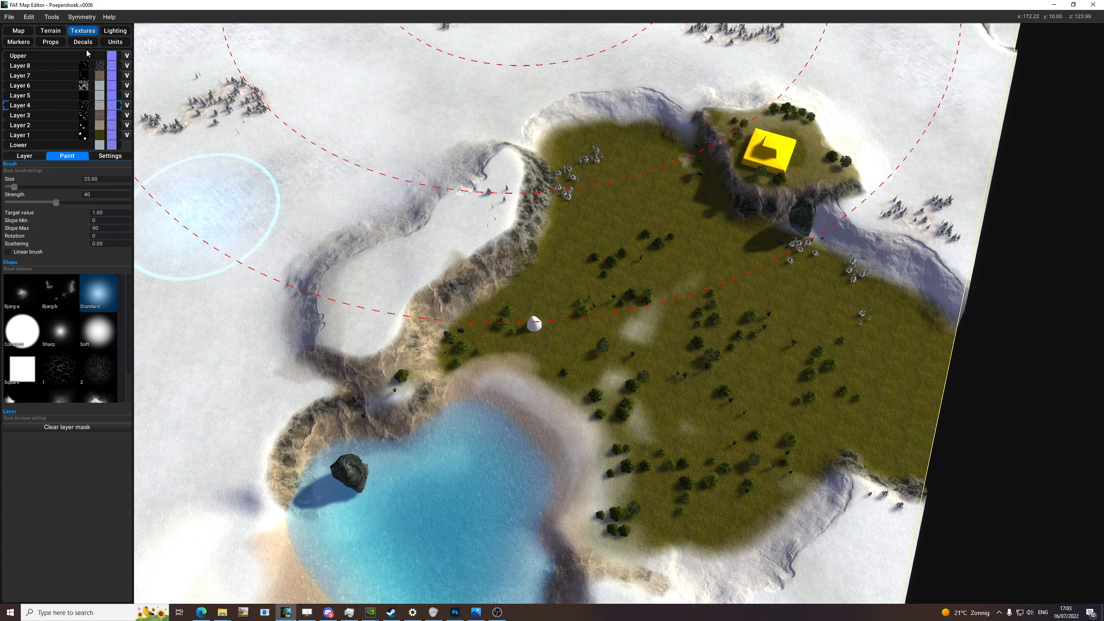
- Delete the snowy tree props standing along the edges of the grass field
{"action": "left_click", "coordinate": [50, 42]}
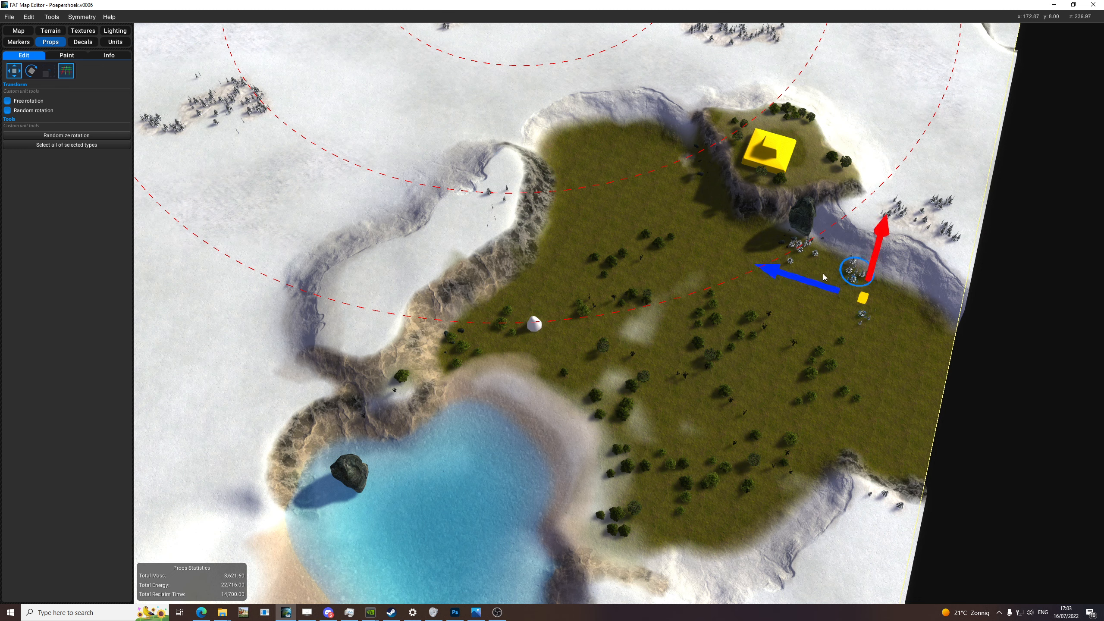
{"action": "key", "text": "Delete"}
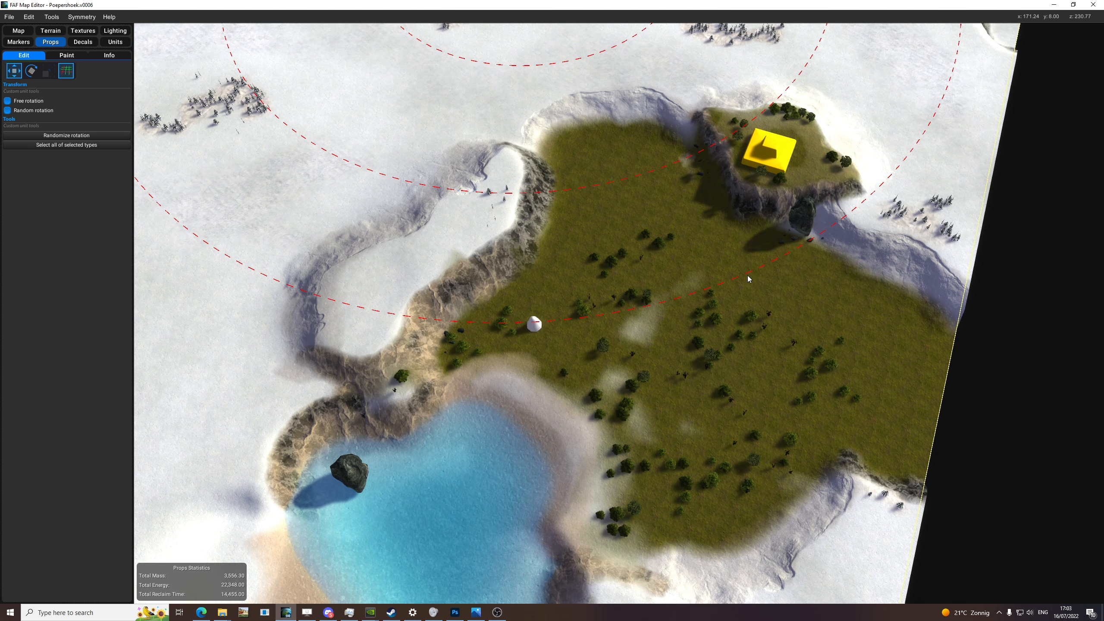
{"action": "mouse_move", "coordinate": [747, 276]}
{"action": "middle_mouse_down"}
{"action": "mouse_move", "coordinate": [608, 284]}
{"action": "mouse_move", "coordinate": [609, 297]}
{"action": "middle_mouse_up"}
- Try a normal scale of 12 on the Layer 1 grass texture and settle on 6, comparing the result up close
{"action": "left_click", "coordinate": [82, 31]}
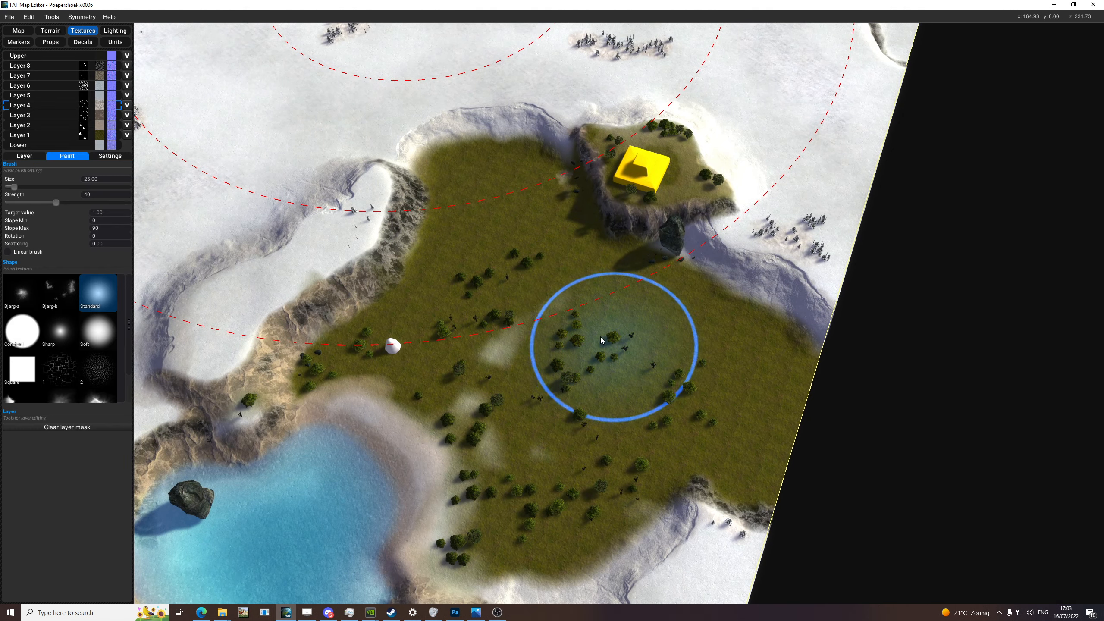
{"action": "middle_click_drag", "start_coordinate": [600, 337], "coordinate": [582, 314]}
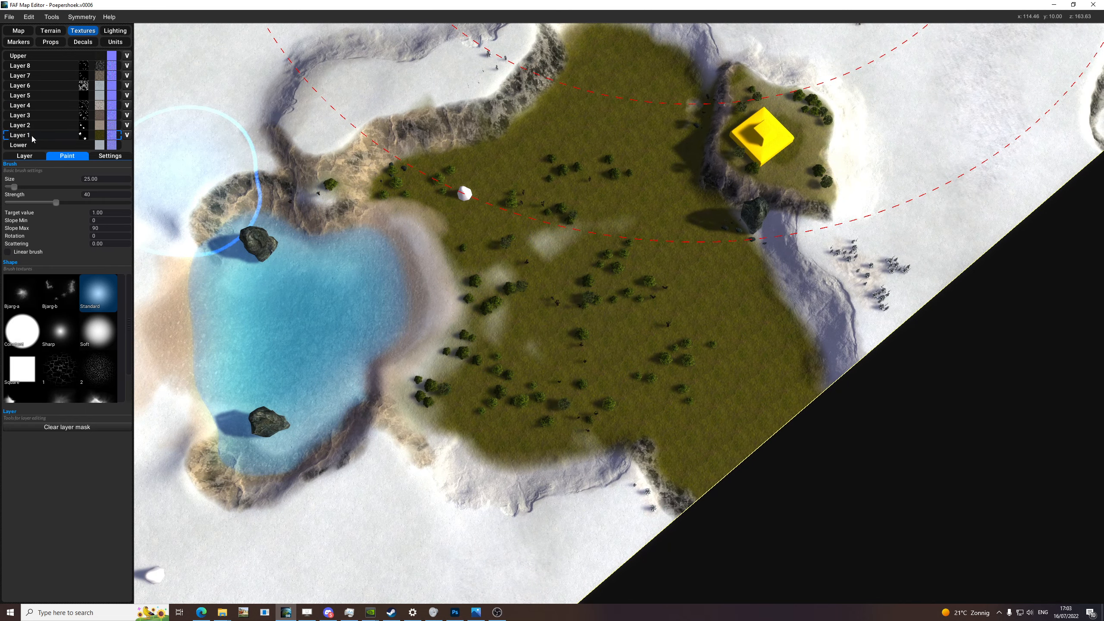
{"action": "left_click", "coordinate": [25, 156]}
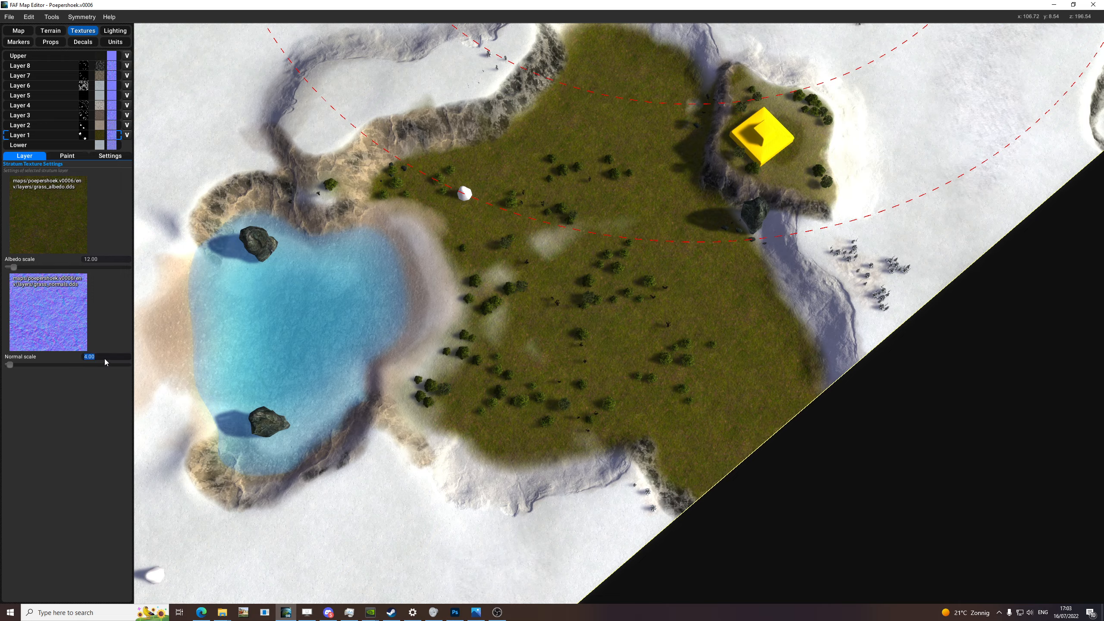
{"action": "type", "text": "12"}
{"action": "key", "text": "Return"}
{"action": "scroll", "coordinate": [689, 287], "scroll_direction": "up", "scroll_amount": 6}
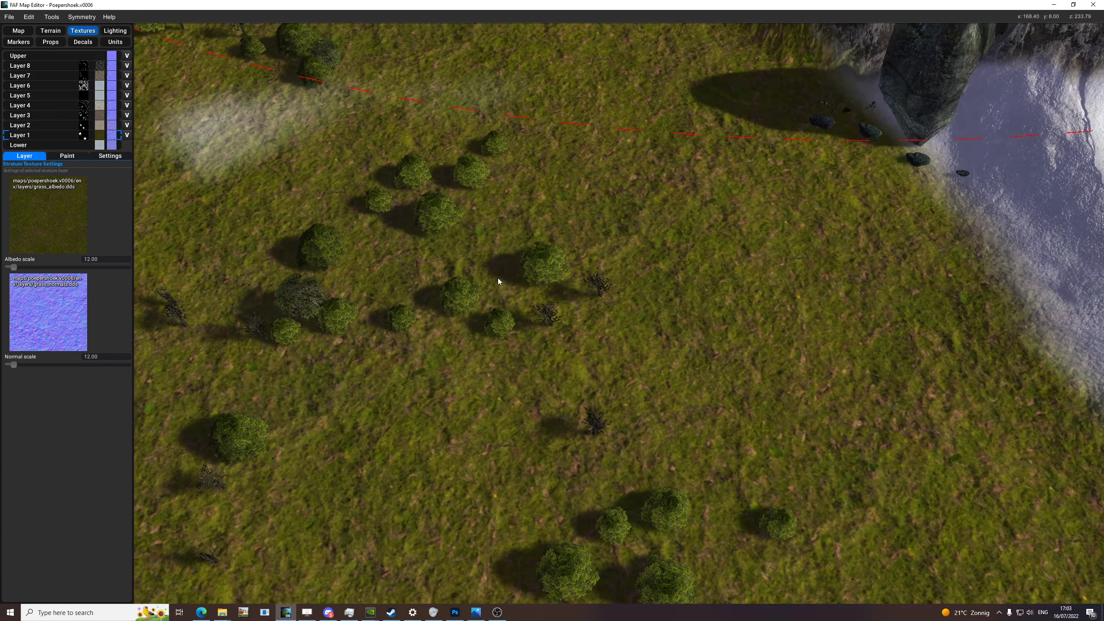
{"action": "type", "text": "6"}
{"action": "key", "text": "Return"}
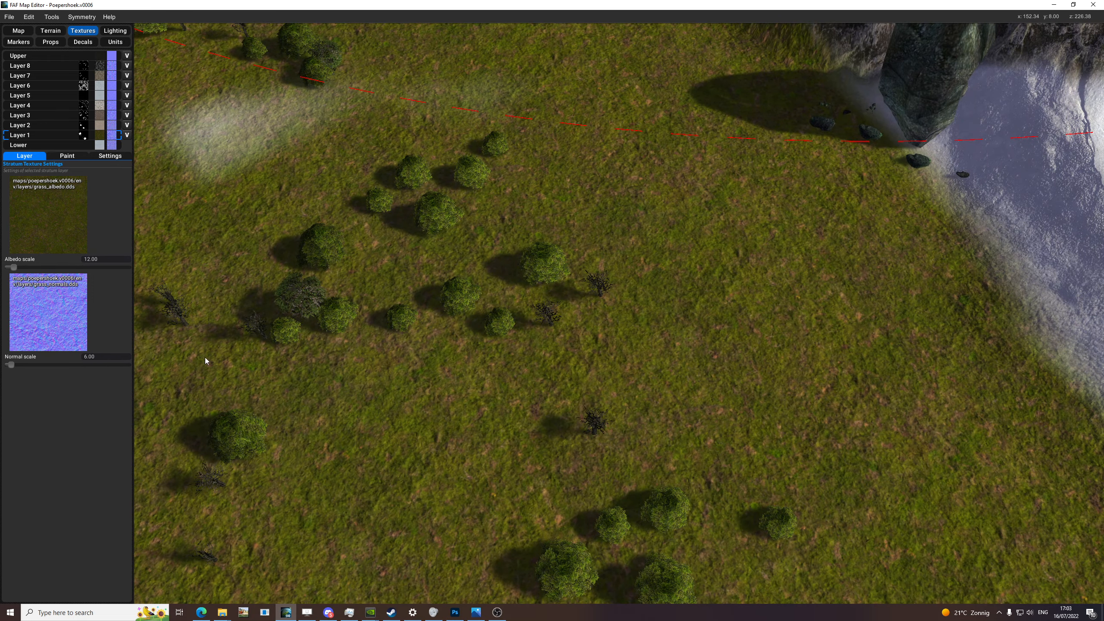
{"action": "scroll", "coordinate": [585, 337], "scroll_direction": "down", "scroll_amount": 6}
{"action": "scroll", "coordinate": [621, 254], "scroll_direction": "up", "scroll_amount": 3}
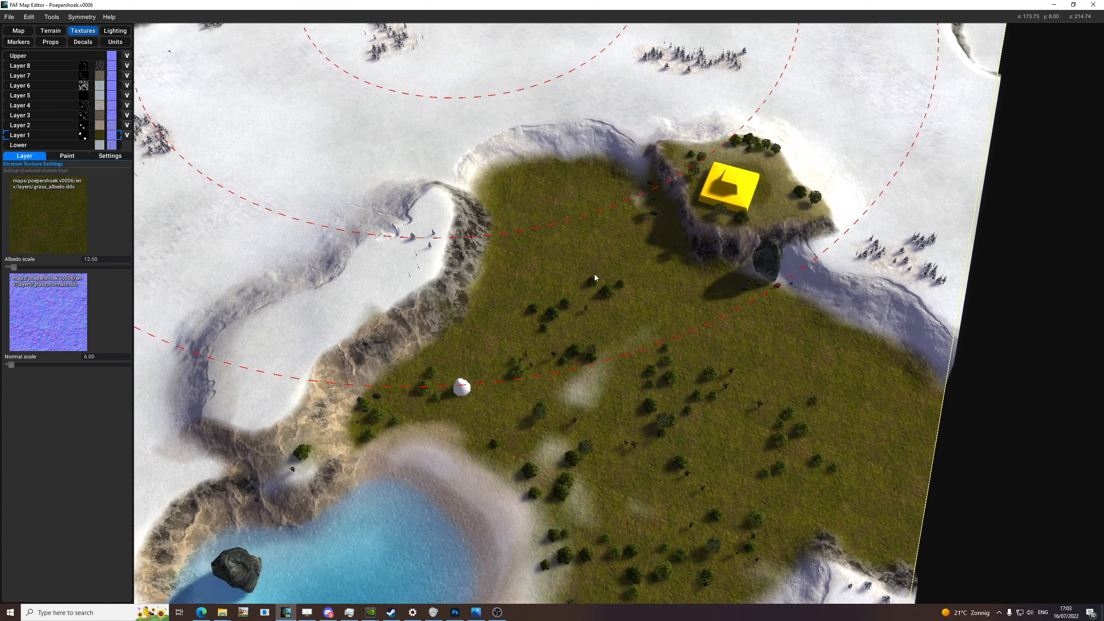
{"action": "left_click", "coordinate": [18, 42]}
{"action": "scroll", "coordinate": [520, 244], "scroll_direction": "up", "scroll_amount": 3}
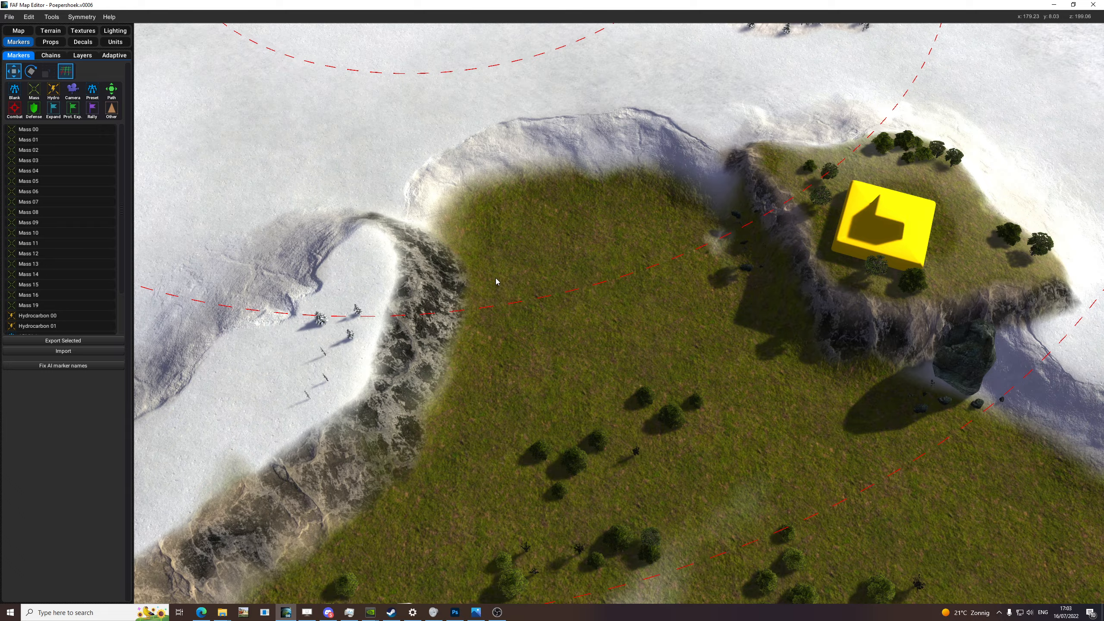
{"action": "scroll", "coordinate": [497, 282], "scroll_direction": "down", "scroll_amount": 2}
{"action": "middle_click_drag", "start_coordinate": [497, 281], "coordinate": [300, 139]}
{"action": "left_click", "coordinate": [83, 56]}
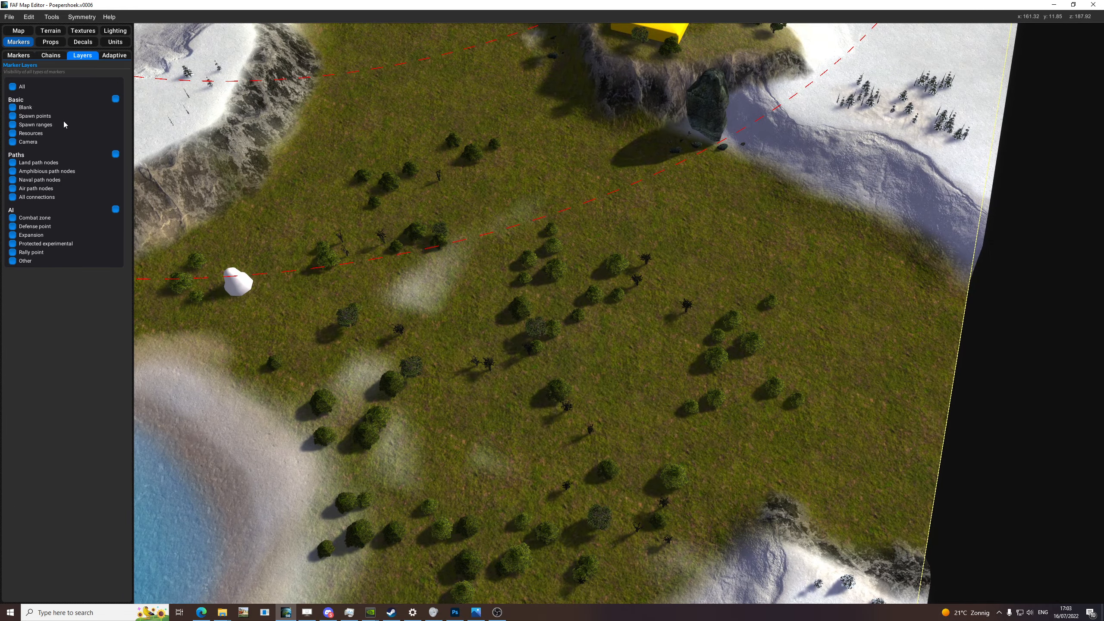
{"action": "left_click", "coordinate": [26, 56]}
{"action": "left_click", "coordinate": [56, 44]}
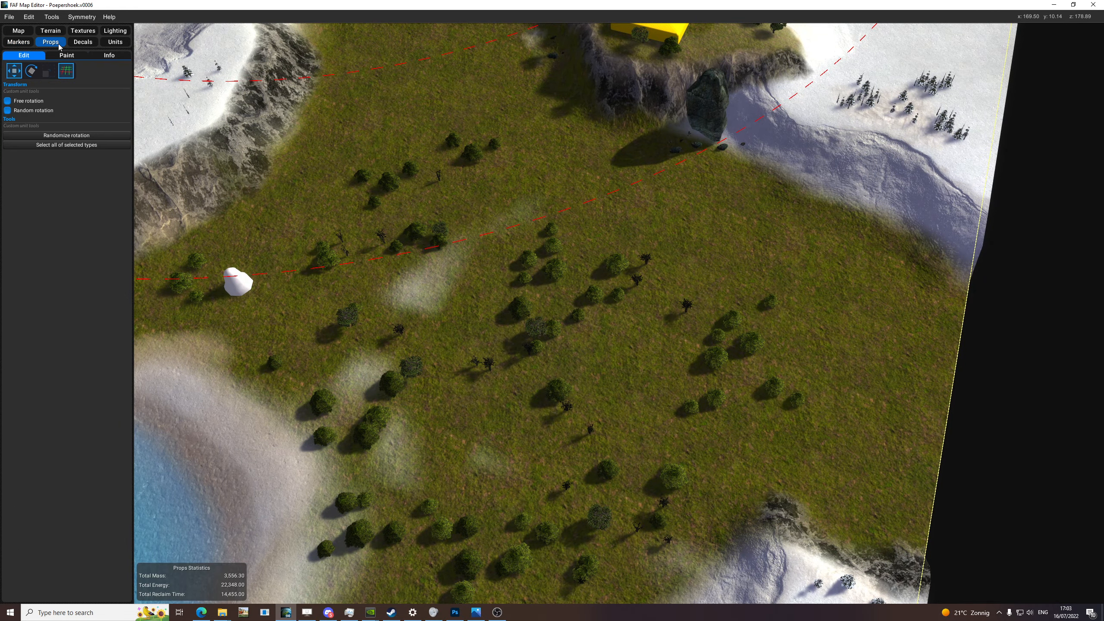
- Paint Layer 3 over the snowy slopes beside the yellow block's plateau, using brush size 17 and target value 0.5
{"action": "left_click", "coordinate": [78, 32]}
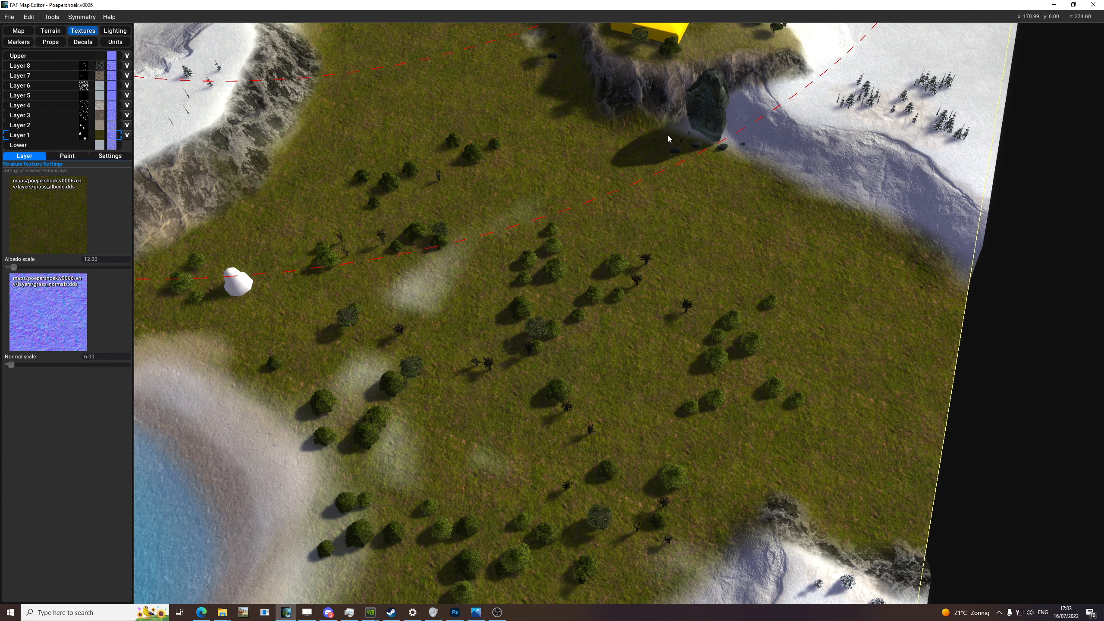
{"action": "left_click", "coordinate": [61, 157]}
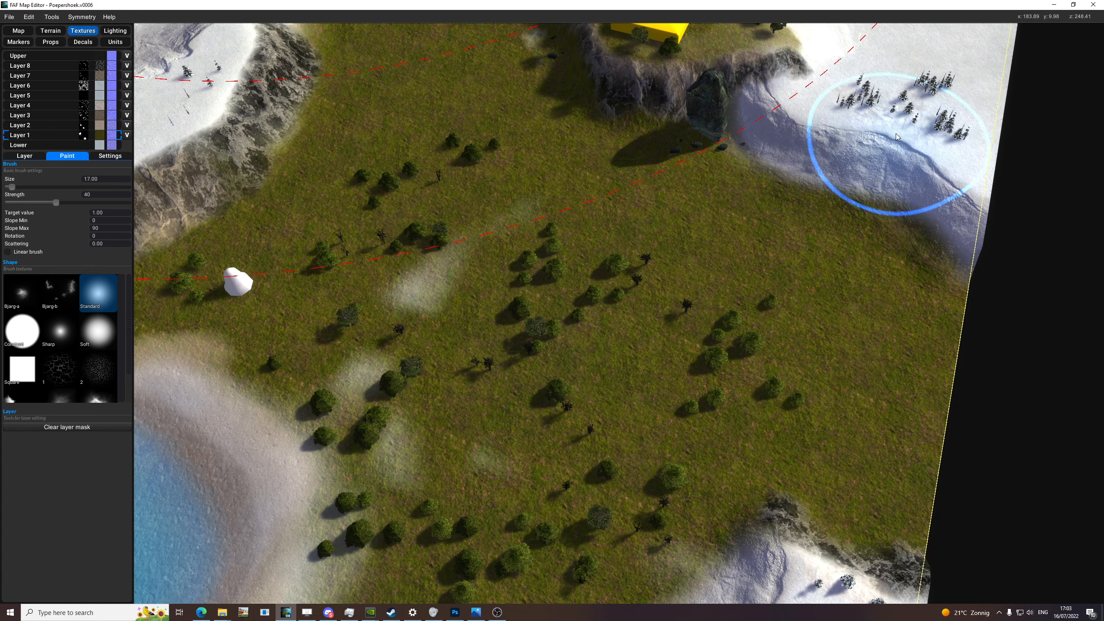
{"action": "scroll", "coordinate": [801, 247], "scroll_direction": "up", "scroll_amount": 5}
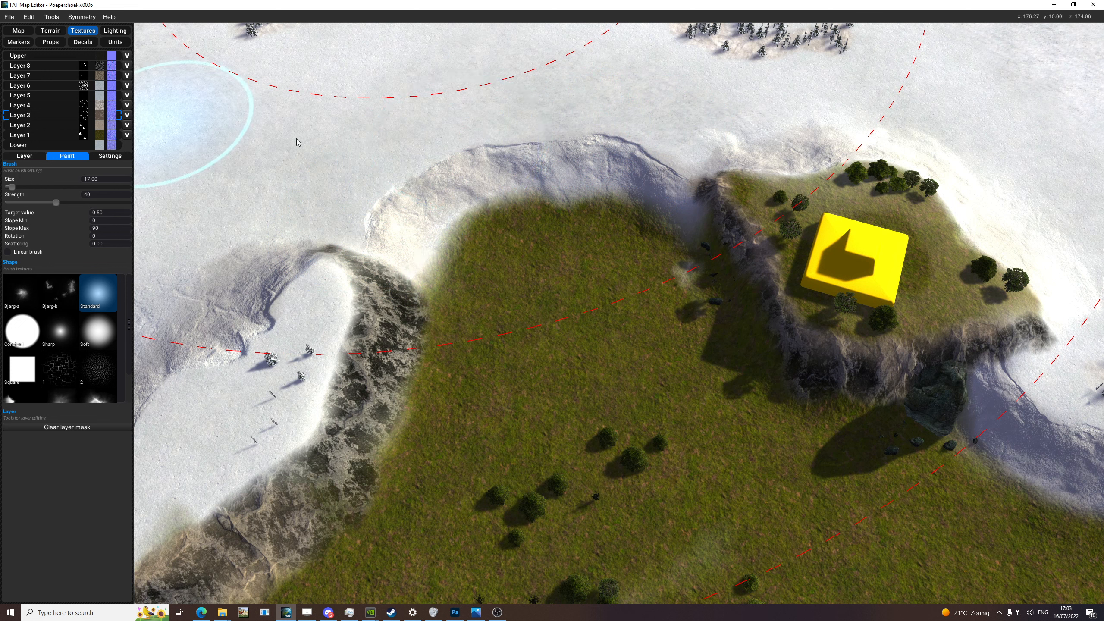
{"action": "mouse_move", "coordinate": [296, 142]}
{"action": "left_mouse_down"}
{"action": "mouse_move", "coordinate": [413, 256]}
{"action": "mouse_move", "coordinate": [457, 212]}
{"action": "mouse_move", "coordinate": [543, 197]}
{"action": "mouse_move", "coordinate": [621, 202]}
{"action": "mouse_move", "coordinate": [646, 222]}
{"action": "mouse_move", "coordinate": [564, 288]}
{"action": "mouse_move", "coordinate": [497, 277]}
{"action": "mouse_move", "coordinate": [450, 309]}
{"action": "mouse_move", "coordinate": [456, 316]}
{"action": "mouse_move", "coordinate": [510, 288]}
{"action": "mouse_move", "coordinate": [451, 240]}
{"action": "mouse_move", "coordinate": [545, 229]}
{"action": "left_mouse_up"}
{"action": "middle_click_drag", "start_coordinate": [545, 229], "coordinate": [662, 264]}
{"action": "left_click_drag", "start_coordinate": [662, 264], "coordinate": [700, 353]}
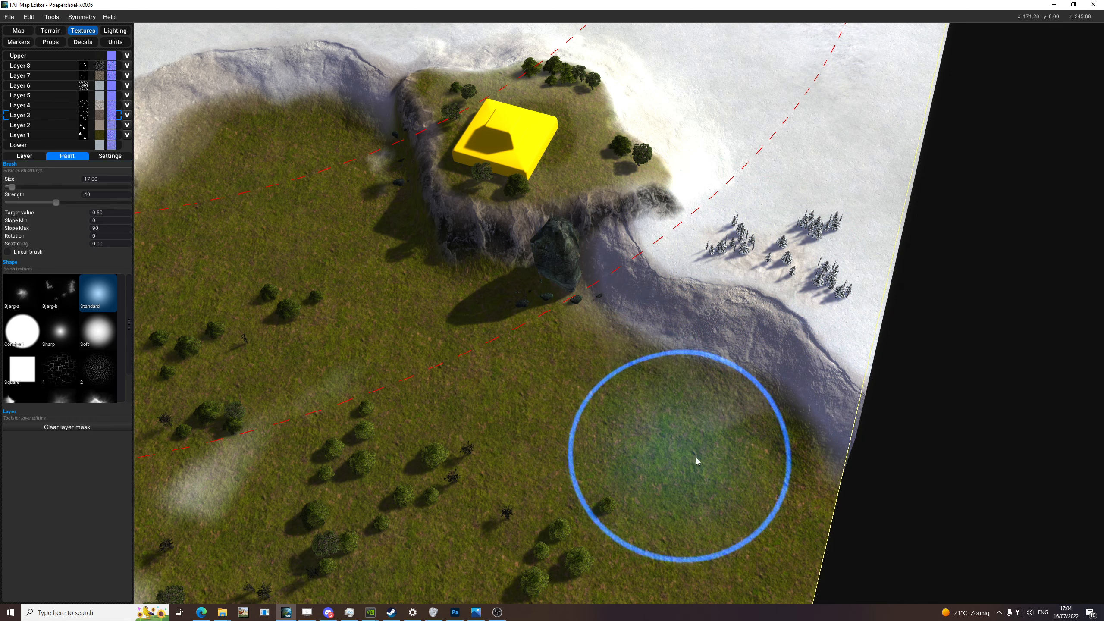
- Fill the pale patches in the field near the lake with Layer 1 grass at target value 1
{"action": "middle_click_drag", "start_coordinate": [548, 501], "coordinate": [663, 337]}
{"action": "middle_click_drag", "start_coordinate": [380, 325], "coordinate": [479, 290]}
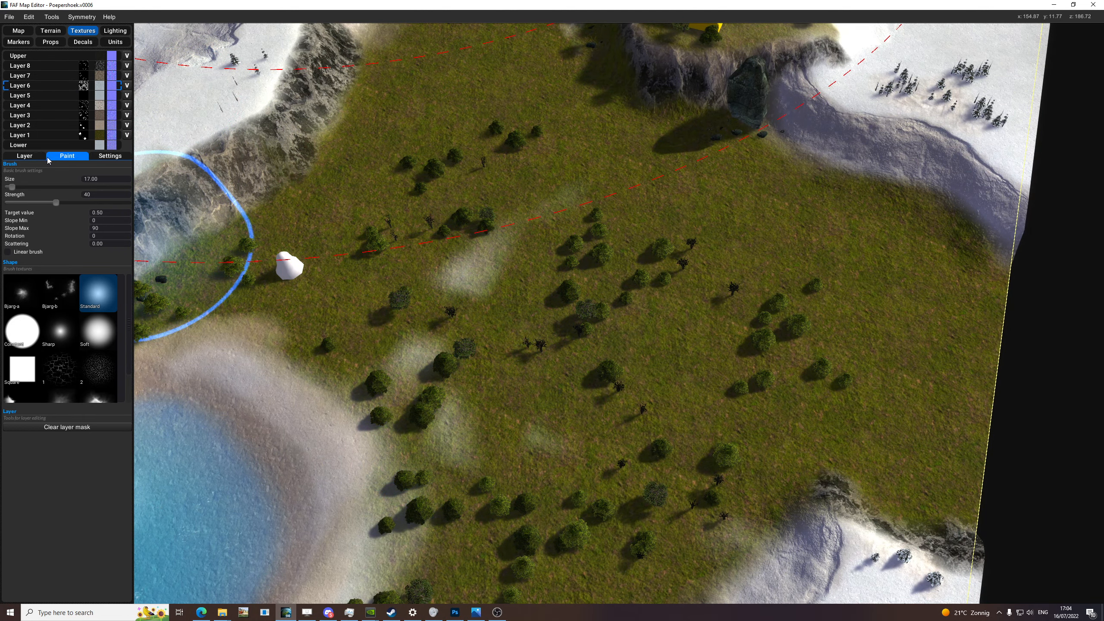
{"action": "left_click", "coordinate": [61, 135]}
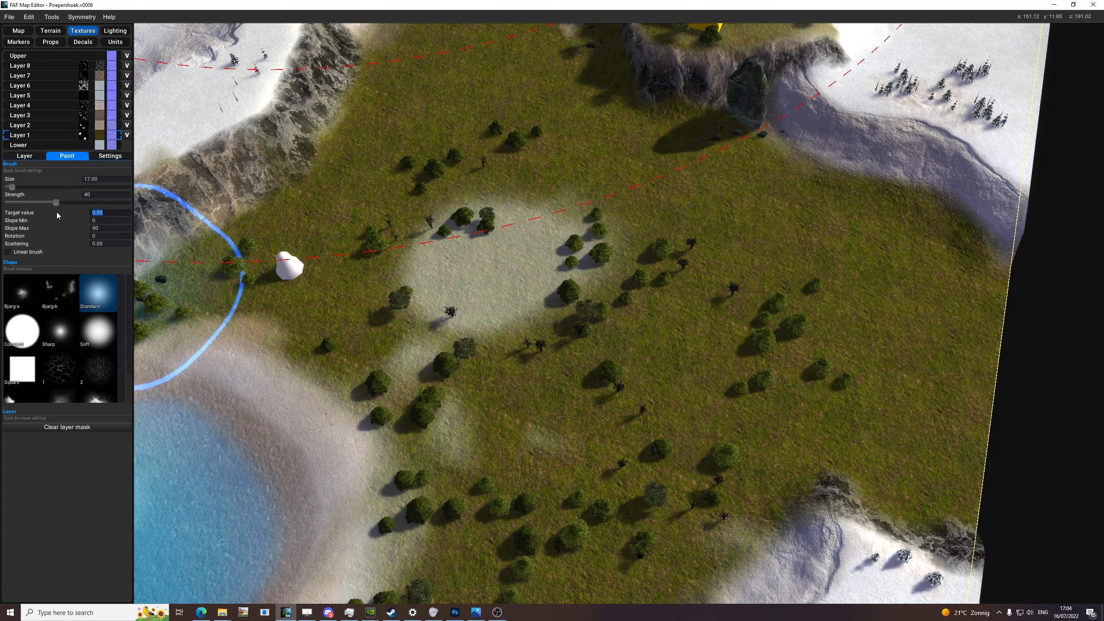
{"action": "type", "text": "1"}
{"action": "mouse_move", "coordinate": [483, 267]}
{"action": "left_mouse_down"}
{"action": "mouse_move", "coordinate": [469, 322]}
{"action": "mouse_move", "coordinate": [450, 307]}
{"action": "mouse_move", "coordinate": [436, 388]}
{"action": "left_mouse_up"}
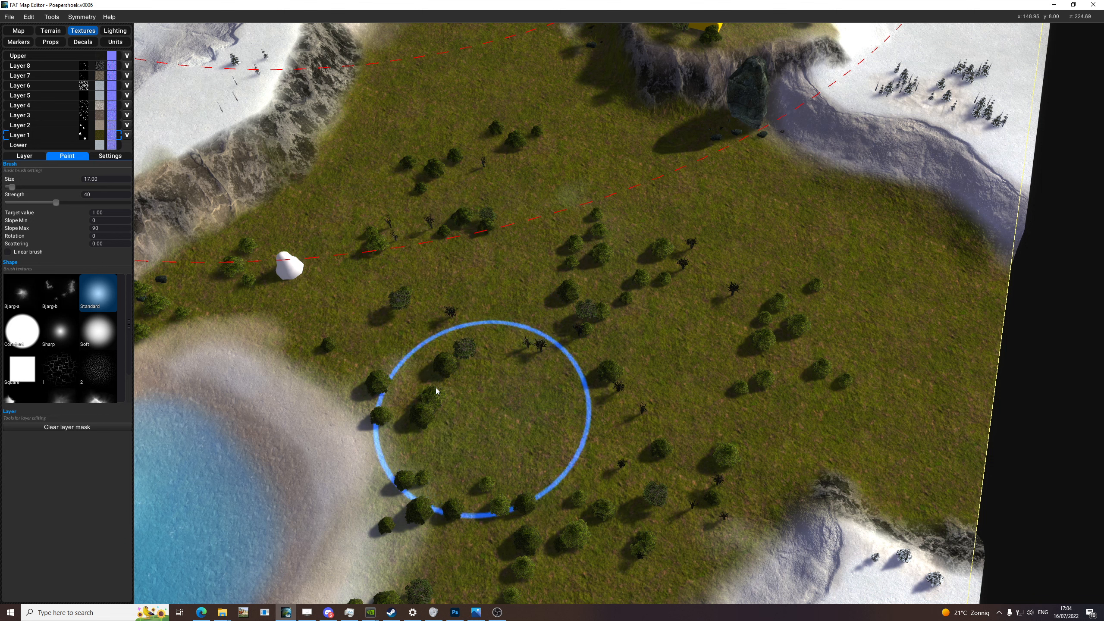
{"action": "middle_click_drag", "start_coordinate": [395, 335], "coordinate": [490, 289]}
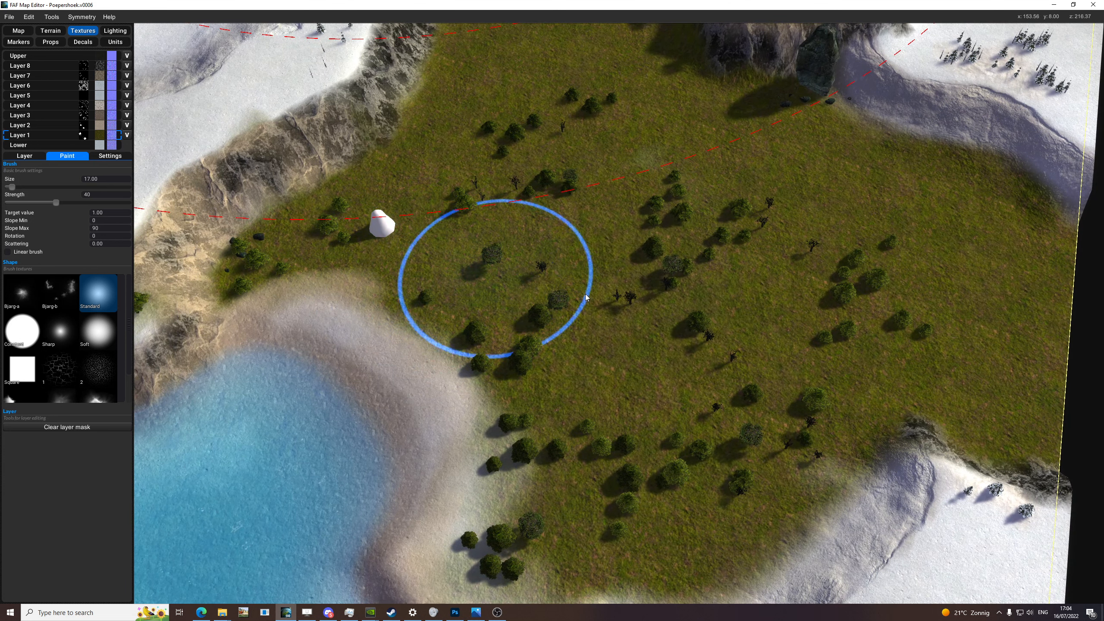
- Paint Layer 3 at target value 0.5 along the snowy slope below the grass field, reducing the brush size to 10
{"action": "middle_click_drag", "start_coordinate": [648, 357], "coordinate": [593, 241]}
{"action": "middle_click_drag", "start_coordinate": [561, 340], "coordinate": [537, 307]}
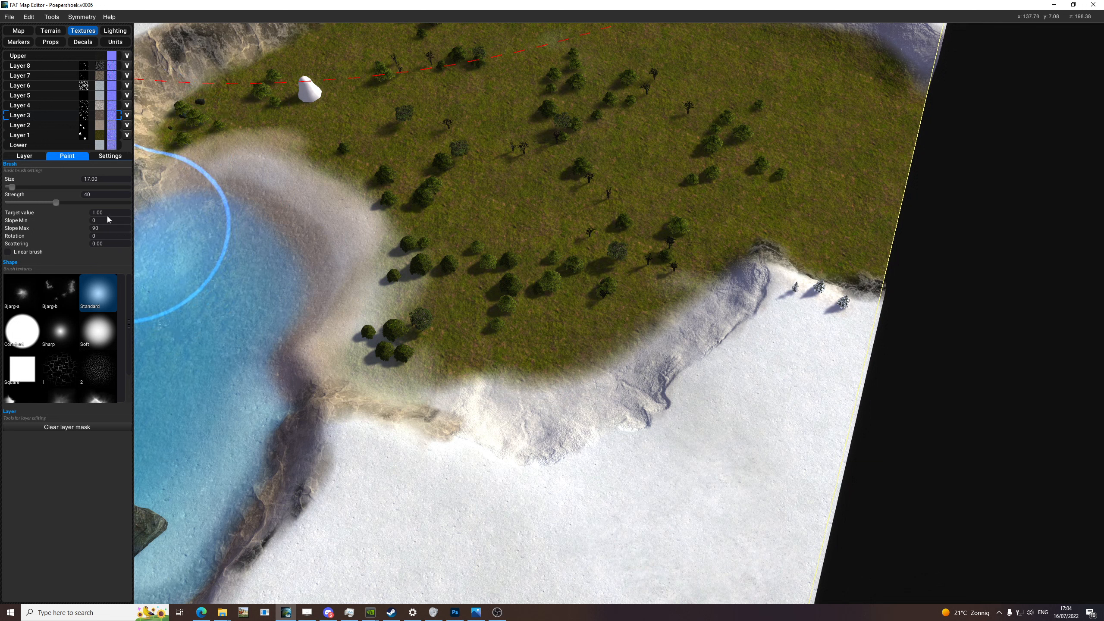
{"action": "left_click", "coordinate": [119, 212]}
{"action": "type", "text": "0.5"}
{"action": "key", "text": "Return"}
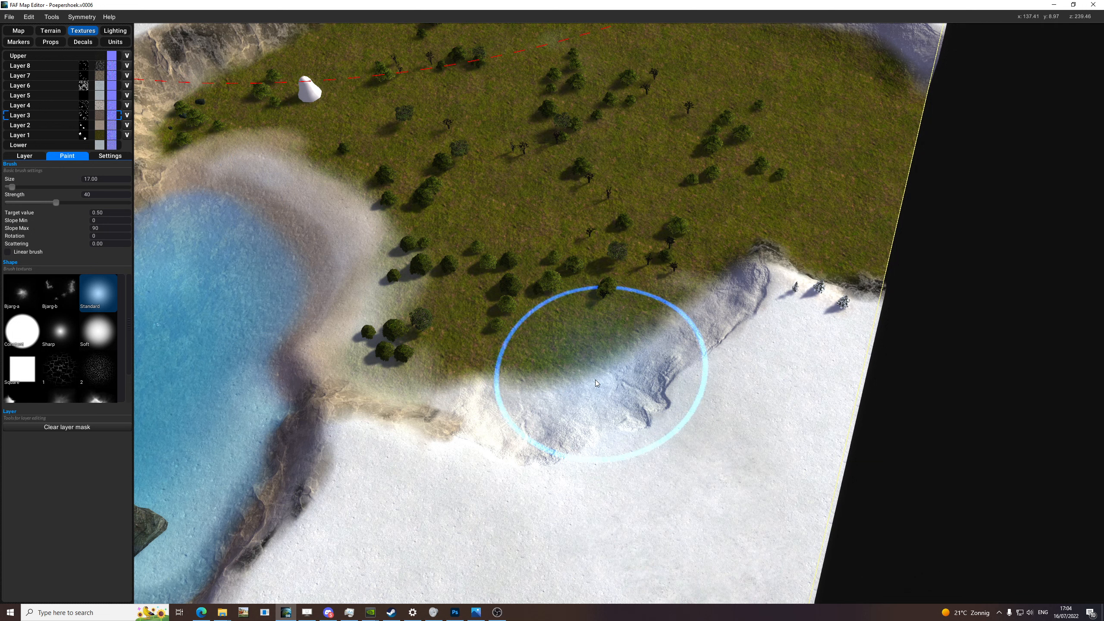
{"action": "key", "text": "b"}
{"action": "mouse_move", "coordinate": [596, 380]}
{"action": "left_mouse_down"}
{"action": "mouse_move", "coordinate": [547, 422]}
{"action": "mouse_move", "coordinate": [642, 366]}
{"action": "left_mouse_up"}
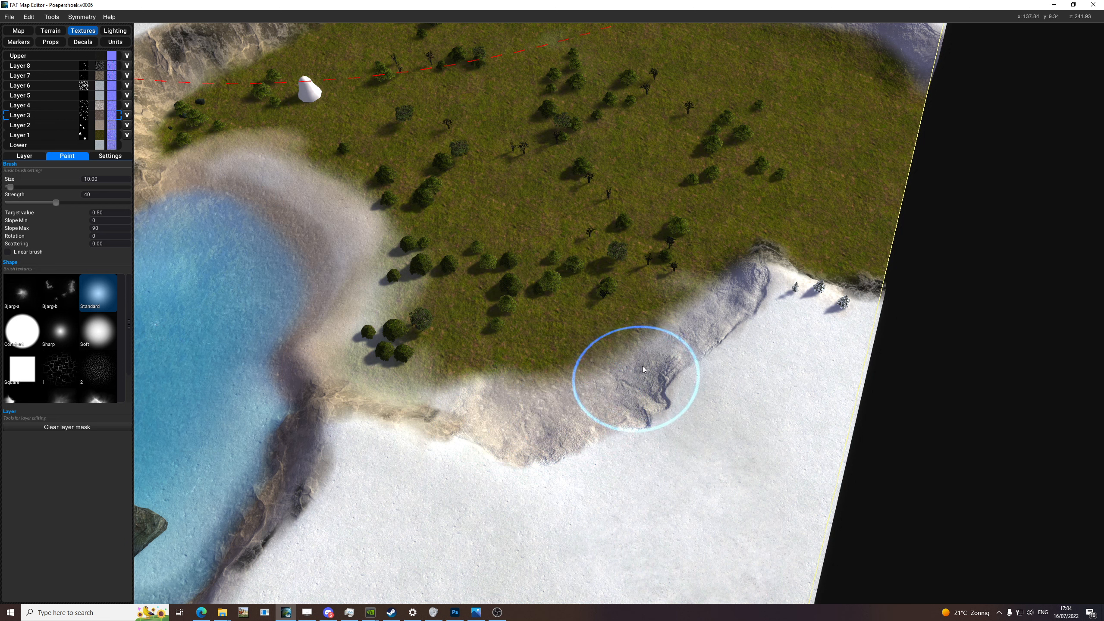
{"action": "left_click_drag", "start_coordinate": [739, 313], "coordinate": [776, 344]}
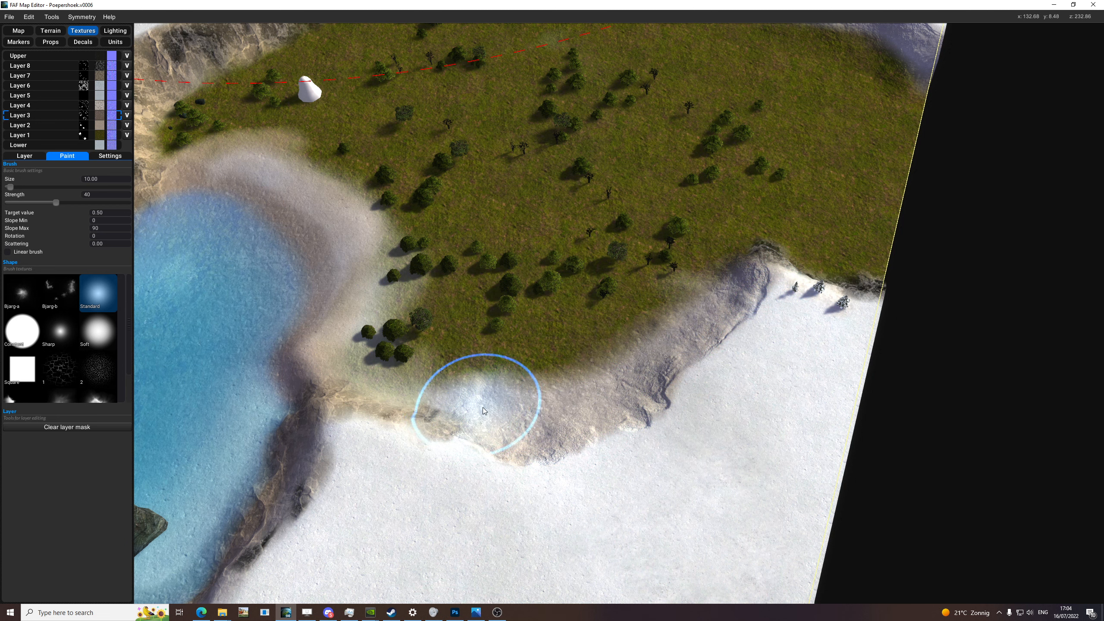
- Paint Layer 2 sand over the grass bordering the lake shore, enlarging the brush size to 25
{"action": "middle_click_drag", "start_coordinate": [267, 235], "coordinate": [430, 287]}
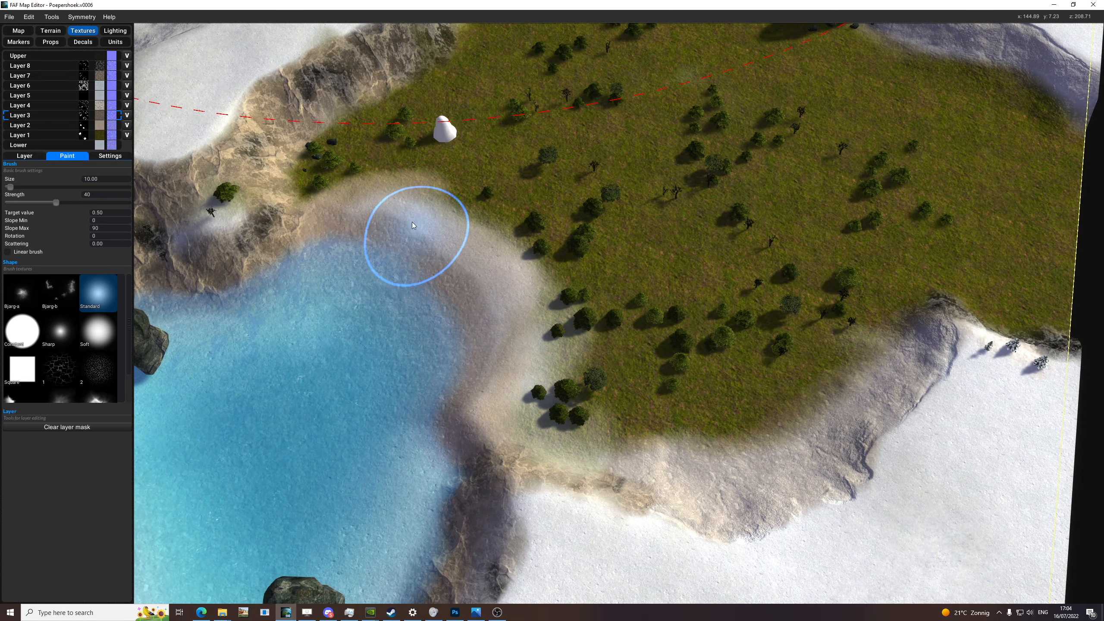
{"action": "middle_click_drag", "start_coordinate": [501, 230], "coordinate": [622, 314]}
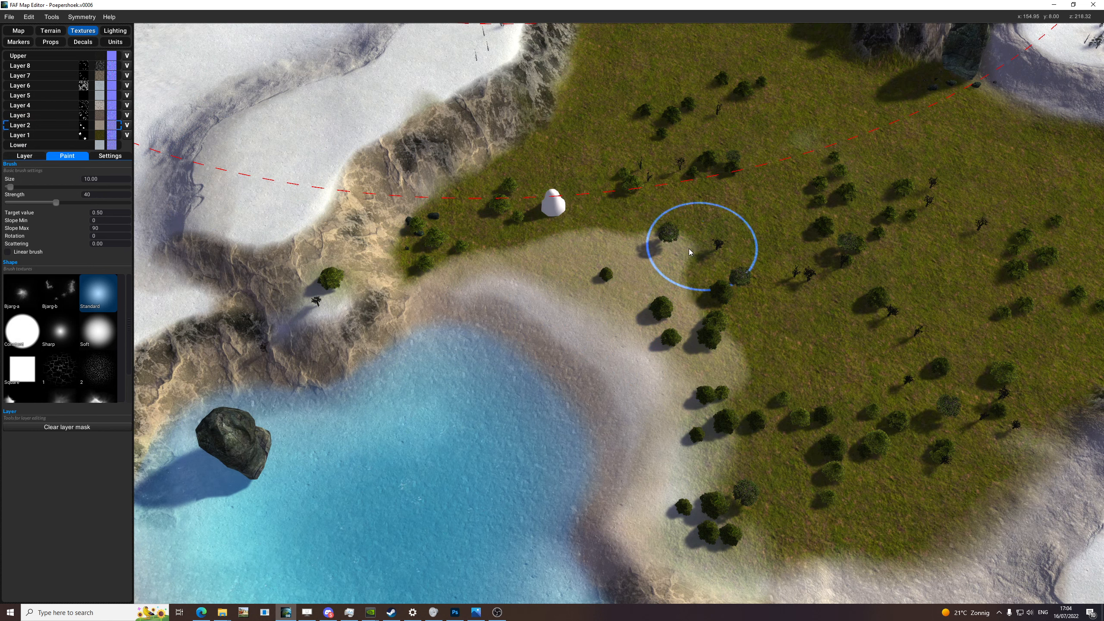
{"action": "key", "text": "b"}
{"action": "mouse_move", "coordinate": [688, 249]}
{"action": "left_mouse_down"}
{"action": "mouse_move", "coordinate": [789, 291]}
{"action": "mouse_move", "coordinate": [739, 348]}
{"action": "left_mouse_up"}
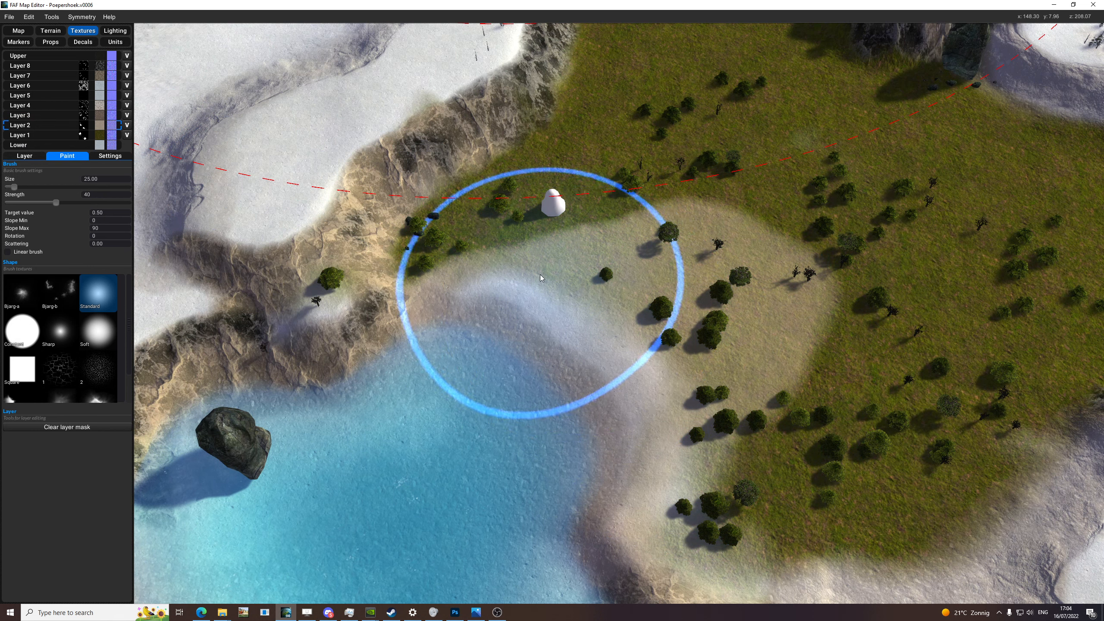
{"action": "middle_click_drag", "start_coordinate": [757, 305], "coordinate": [698, 353]}
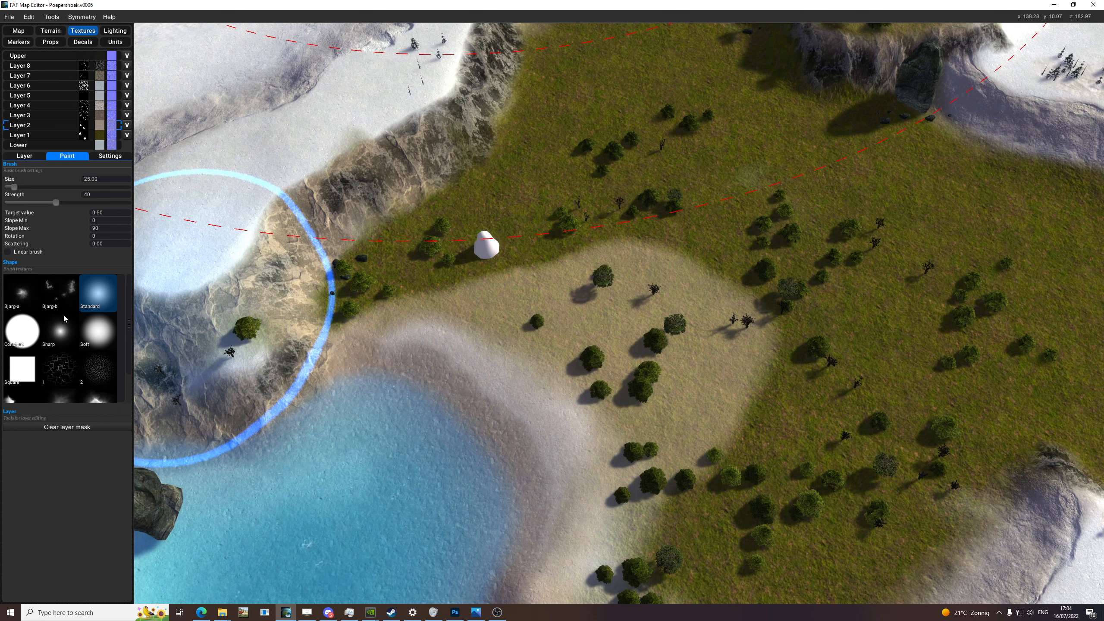
- Roughen and extend the Layer 2 sand edge around the shore trees with the Mountain brush shape
{"action": "scroll", "coordinate": [63, 313], "scroll_direction": "down", "scroll_amount": 1}
{"action": "left_click", "coordinate": [60, 372]}
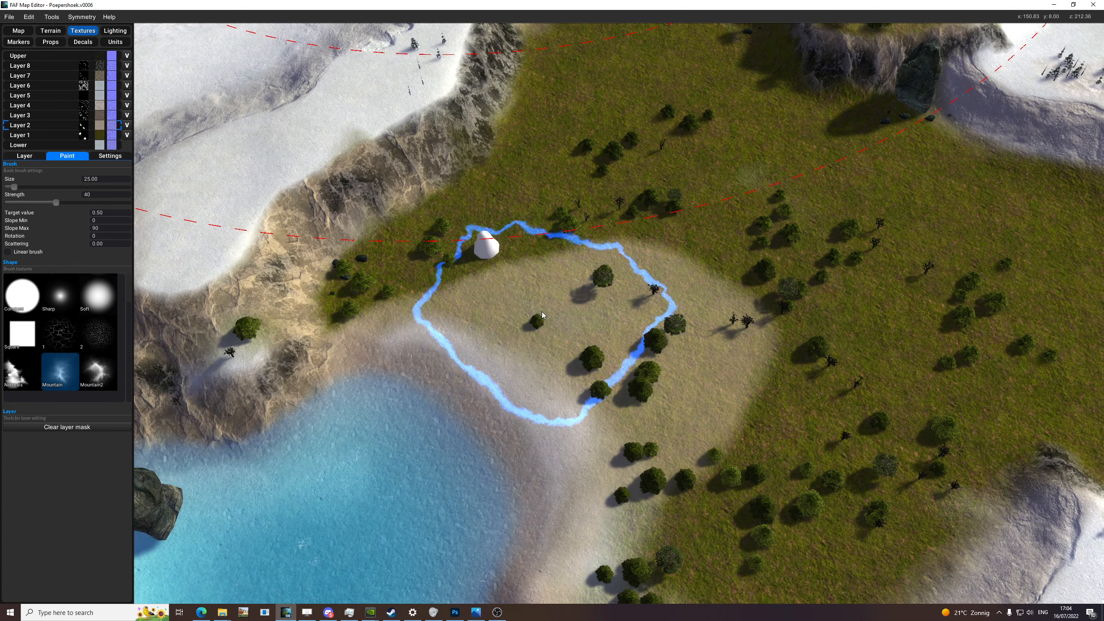
{"action": "mouse_move", "coordinate": [590, 254]}
{"action": "left_mouse_down"}
{"action": "mouse_move", "coordinate": [577, 202]}
{"action": "mouse_move", "coordinate": [578, 271]}
{"action": "mouse_move", "coordinate": [449, 268]}
{"action": "mouse_move", "coordinate": [710, 259]}
{"action": "mouse_move", "coordinate": [769, 361]}
{"action": "mouse_move", "coordinate": [712, 497]}
{"action": "mouse_move", "coordinate": [701, 497]}
{"action": "left_mouse_up"}
{"action": "middle_click_drag", "start_coordinate": [661, 544], "coordinate": [609, 430]}
{"action": "mouse_move", "coordinate": [608, 430]}
{"action": "left_mouse_down"}
{"action": "mouse_move", "coordinate": [653, 384]}
{"action": "mouse_move", "coordinate": [648, 306]}
{"action": "mouse_move", "coordinate": [500, 213]}
{"action": "mouse_move", "coordinate": [480, 213]}
{"action": "mouse_move", "coordinate": [518, 235]}
{"action": "mouse_move", "coordinate": [530, 163]}
{"action": "mouse_move", "coordinate": [496, 210]}
{"action": "mouse_move", "coordinate": [473, 188]}
{"action": "mouse_move", "coordinate": [559, 173]}
{"action": "mouse_move", "coordinate": [713, 251]}
{"action": "left_mouse_up"}
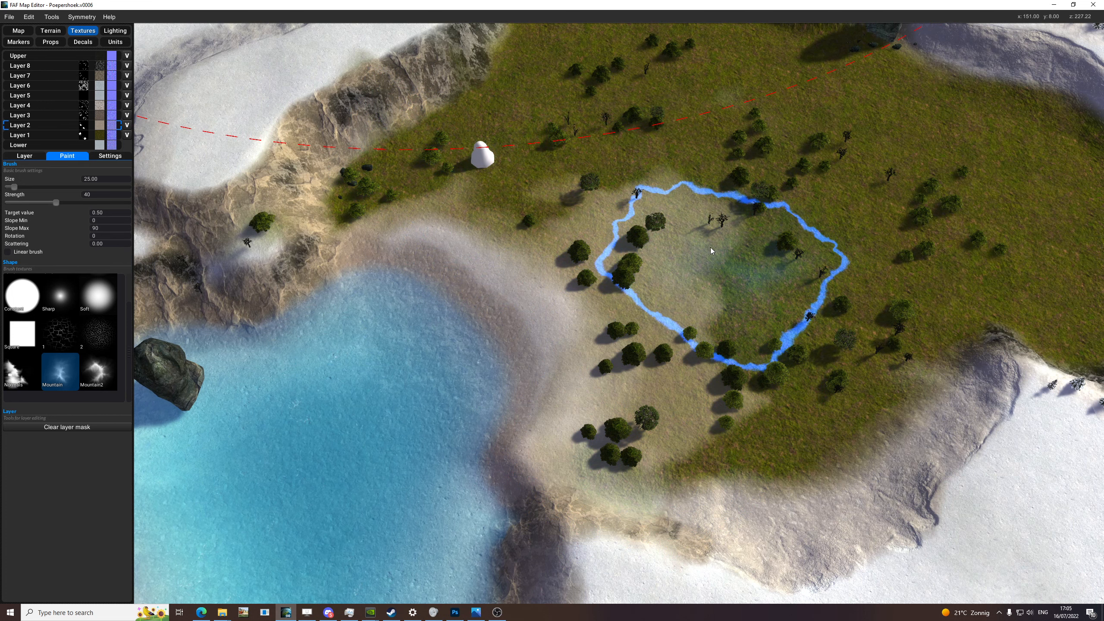
- Move the tree cluster in the middle of the field and its dead tree towards the dark rocky cliff
{"action": "middle_click_drag", "start_coordinate": [667, 253], "coordinate": [710, 301]}
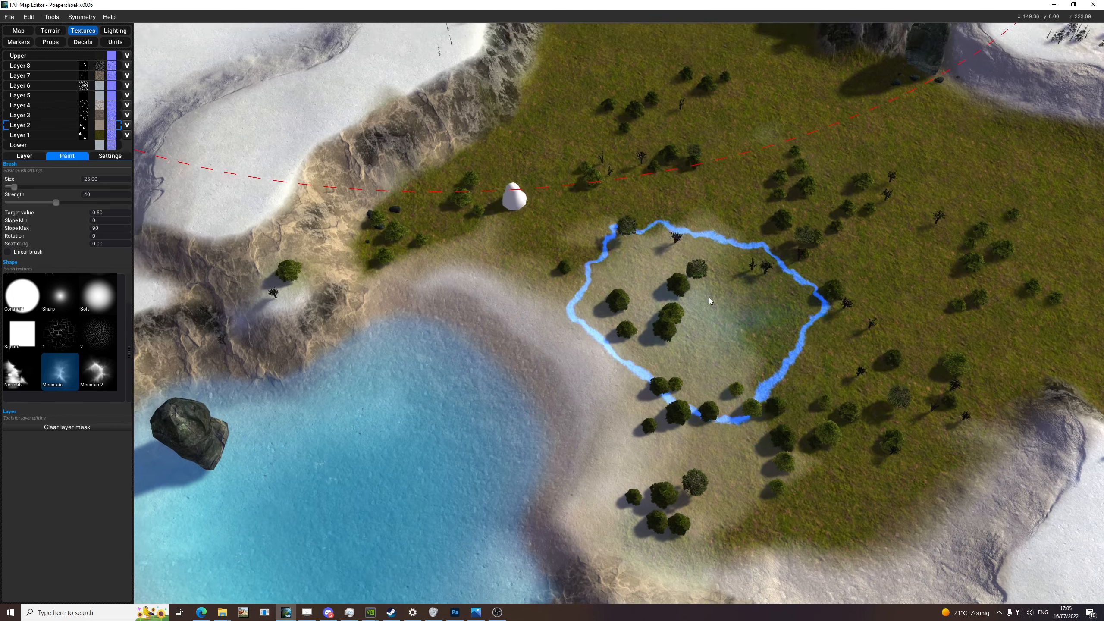
{"action": "scroll", "coordinate": [710, 302], "scroll_direction": "down", "scroll_amount": 2}
{"action": "key", "text": "space"}
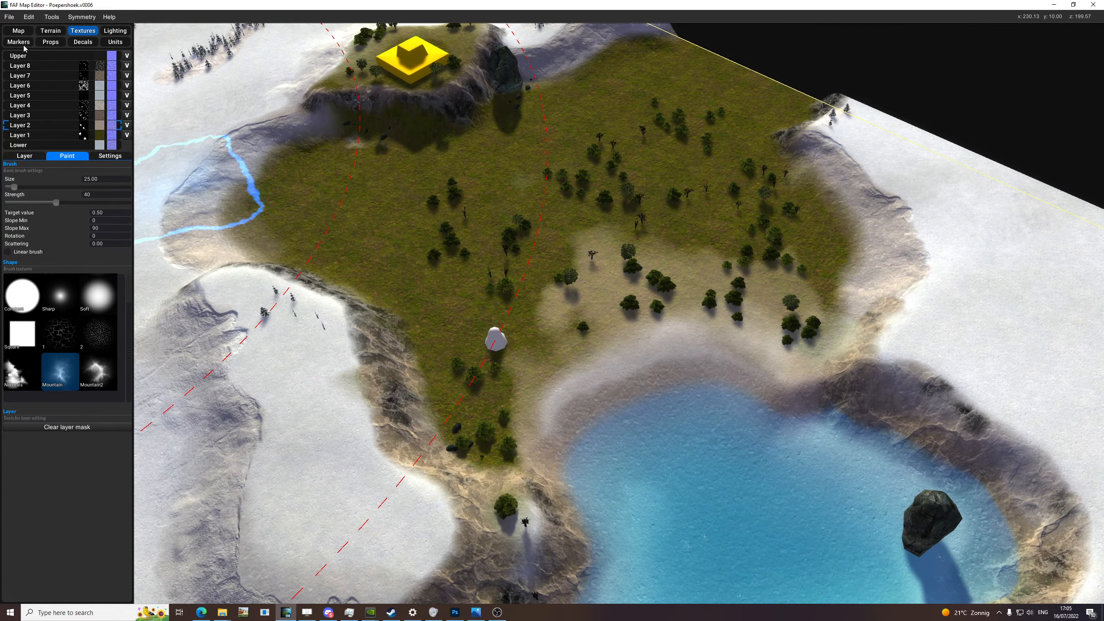
{"action": "left_click", "coordinate": [50, 41]}
{"action": "scroll", "coordinate": [583, 200], "scroll_direction": "up", "scroll_amount": 3}
{"action": "left_click", "coordinate": [558, 216]}
{"action": "scroll", "coordinate": [559, 222], "scroll_direction": "up", "scroll_amount": 2}
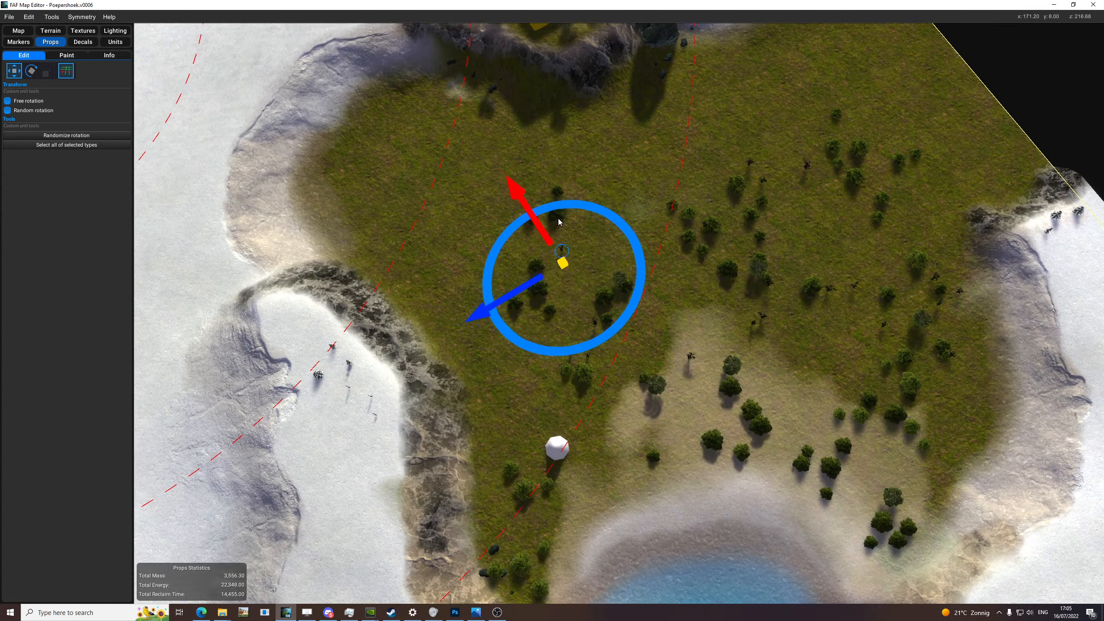
{"action": "left_click_drag", "start_coordinate": [562, 273], "coordinate": [455, 259]}
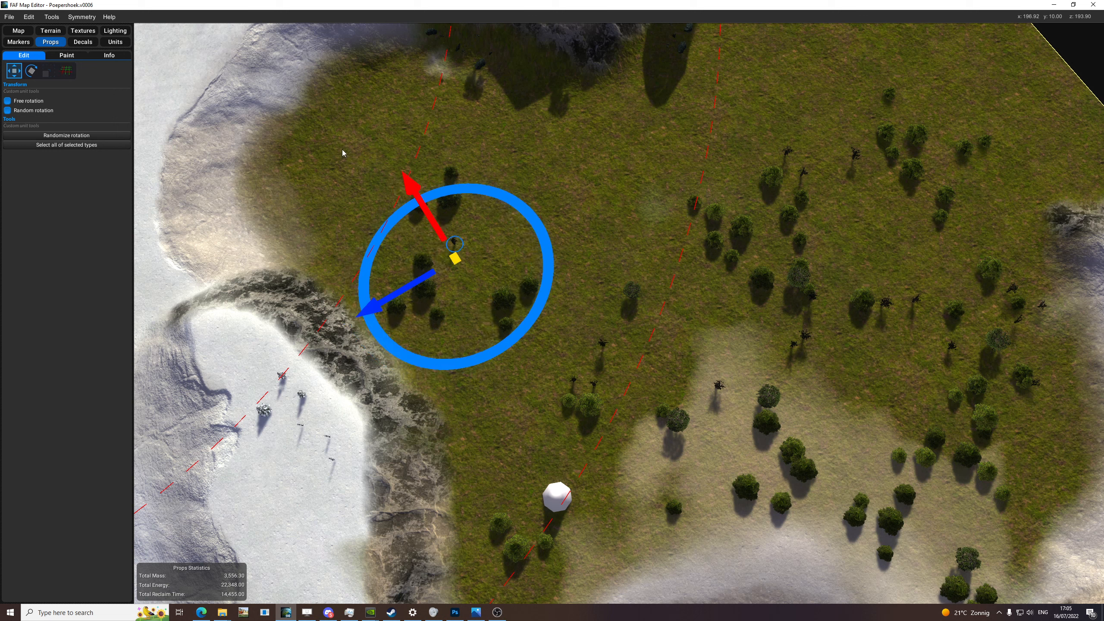
{"action": "left_click_drag", "start_coordinate": [431, 260], "coordinate": [434, 261]}
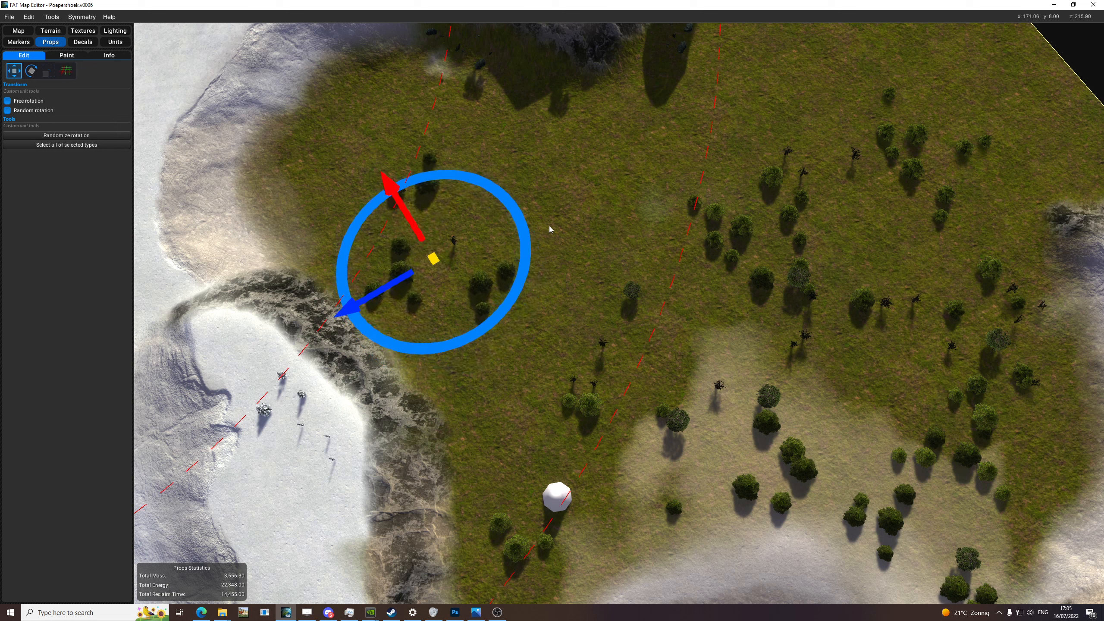
{"action": "left_click_drag", "start_coordinate": [530, 228], "coordinate": [452, 248]}
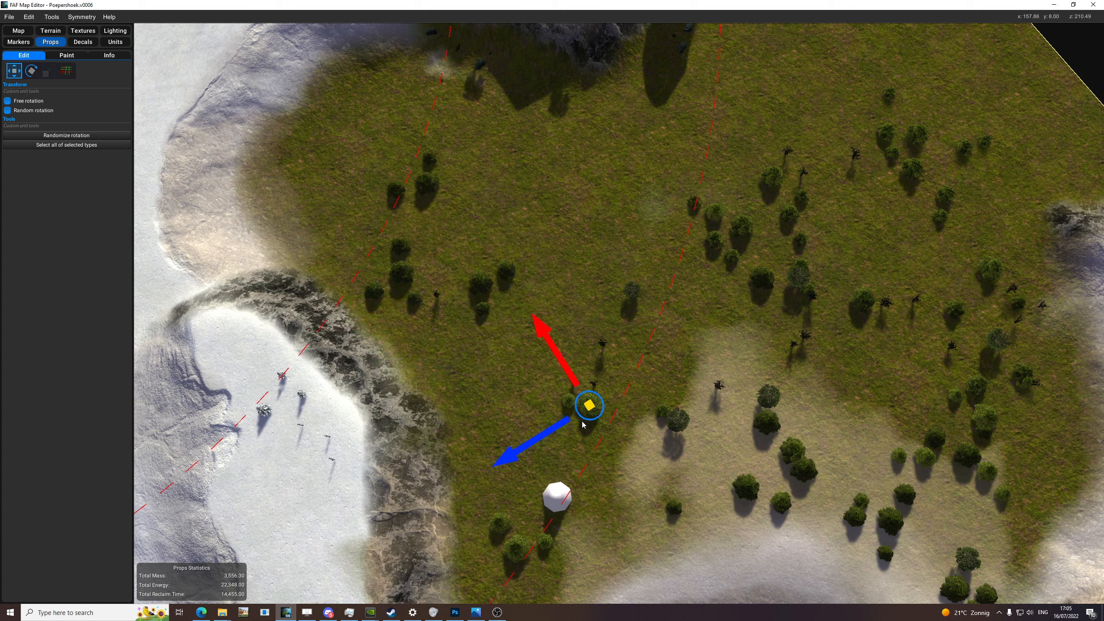
- Move the trees near the white marker up to the foot of the yellow block's cliff
{"action": "left_click_drag", "start_coordinate": [638, 303], "coordinate": [653, 320]}
{"action": "left_click_drag", "start_coordinate": [678, 264], "coordinate": [529, 445]}
{"action": "left_click_drag", "start_coordinate": [615, 378], "coordinate": [591, 171]}
{"action": "left_click", "coordinate": [591, 171]}
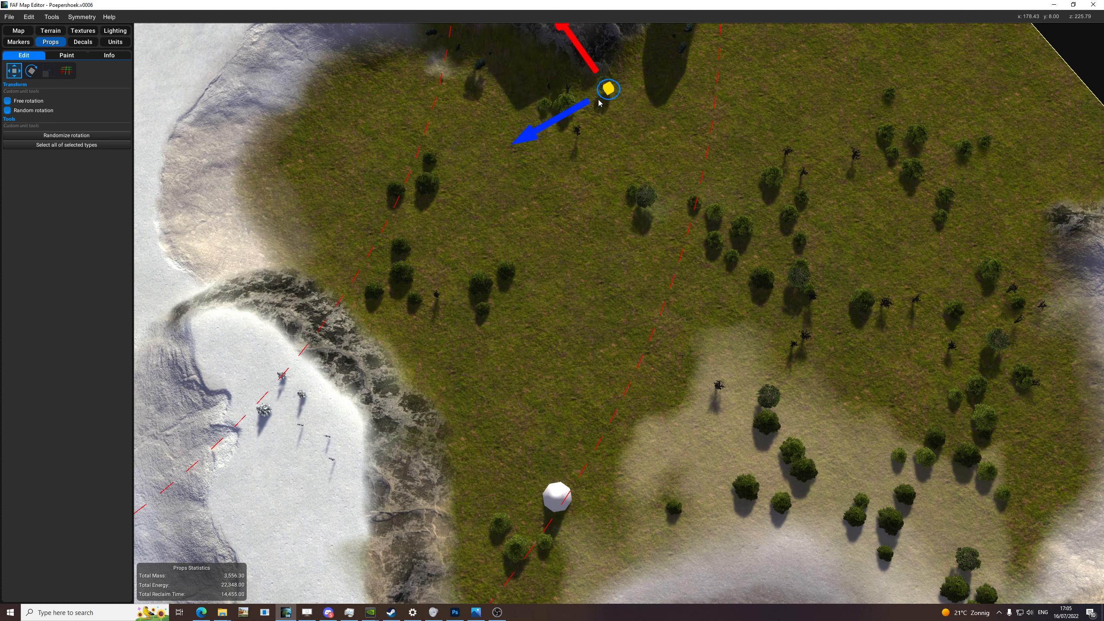
- Move the next tree groups across the field and rotate them into place around the boulder's base
{"action": "left_click_drag", "start_coordinate": [722, 207], "coordinate": [701, 104]}
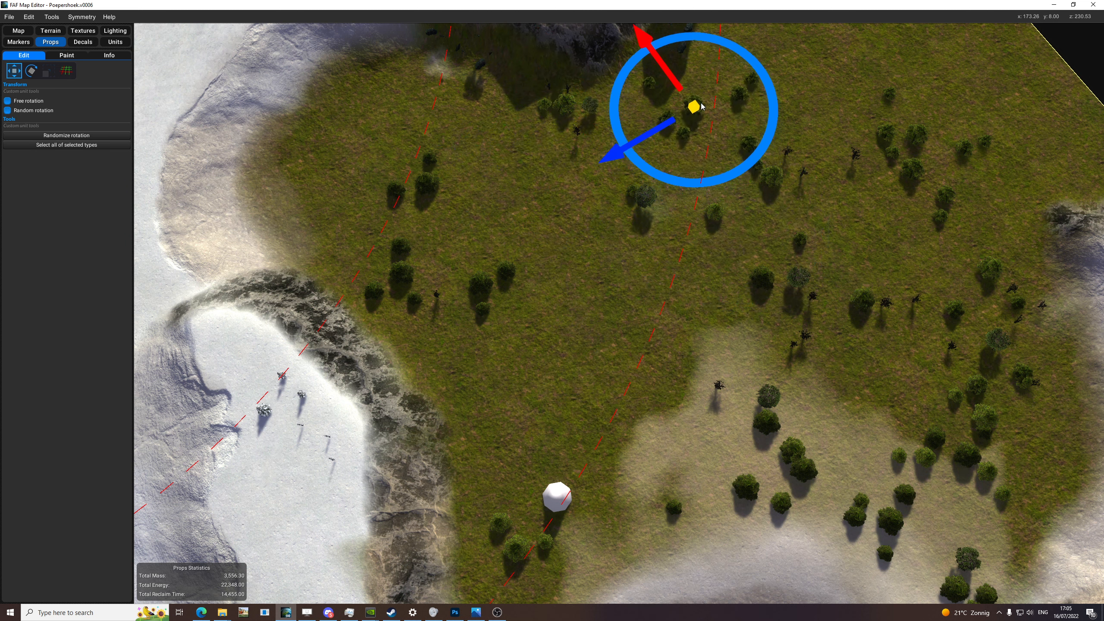
{"action": "middle_click_drag", "start_coordinate": [700, 104], "coordinate": [703, 250]}
{"action": "left_click_drag", "start_coordinate": [698, 244], "coordinate": [764, 188]}
{"action": "key", "text": "e"}
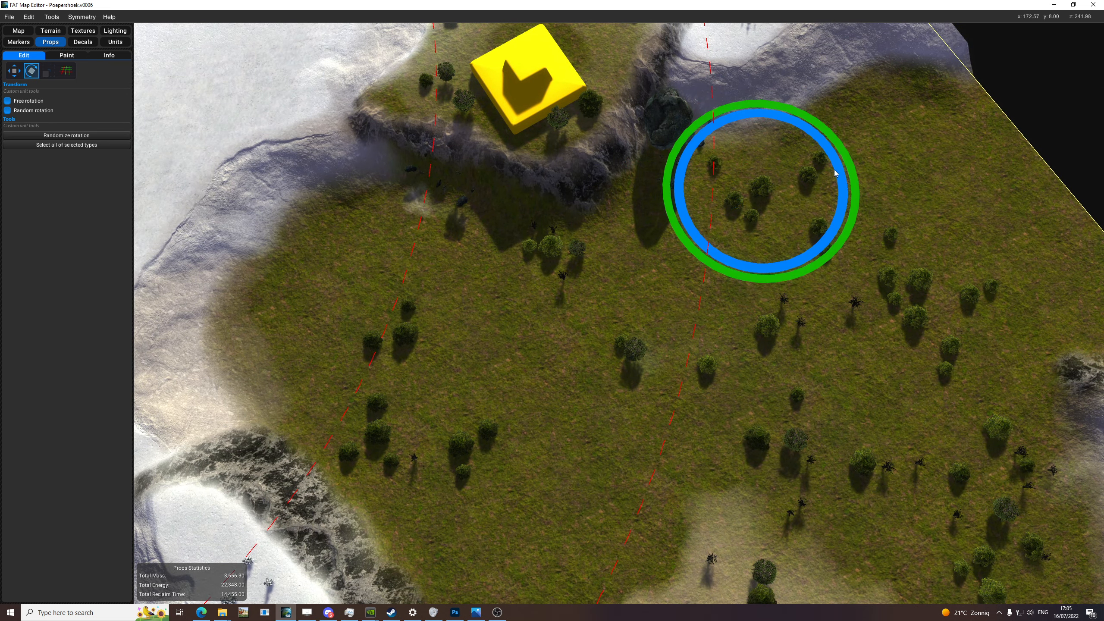
{"action": "key", "text": "w"}
{"action": "left_click_drag", "start_coordinate": [635, 221], "coordinate": [689, 190]}
- Move the tree group near the map border into the field's corner below the snowy slope
{"action": "left_click", "coordinate": [916, 317]}
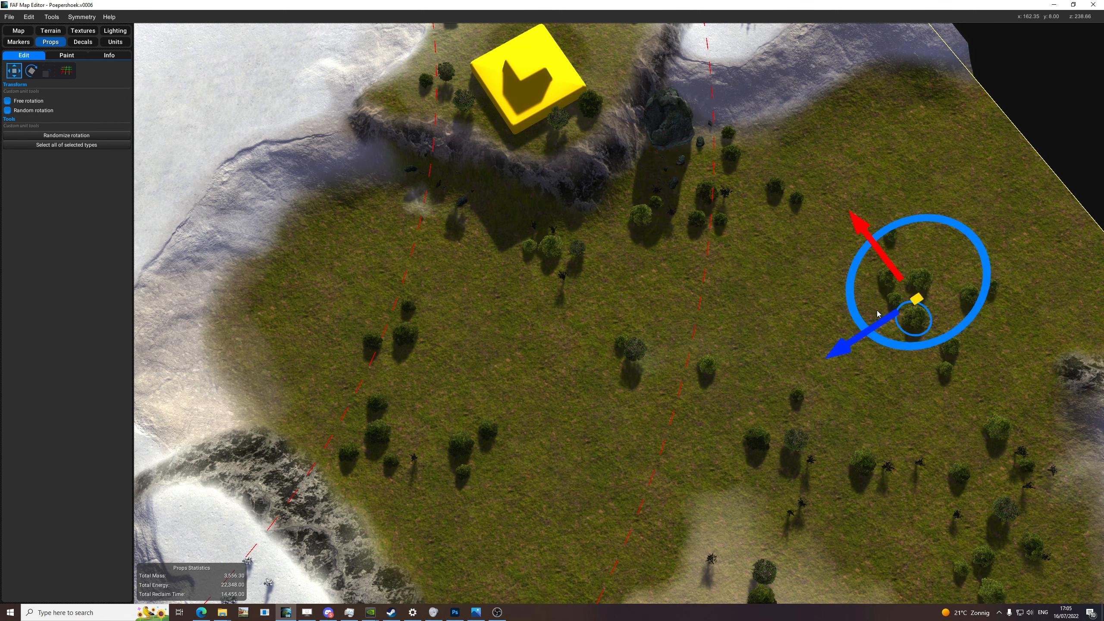
{"action": "middle_click_drag", "start_coordinate": [968, 319], "coordinate": [773, 391]}
{"action": "left_click_drag", "start_coordinate": [734, 361], "coordinate": [754, 207]}
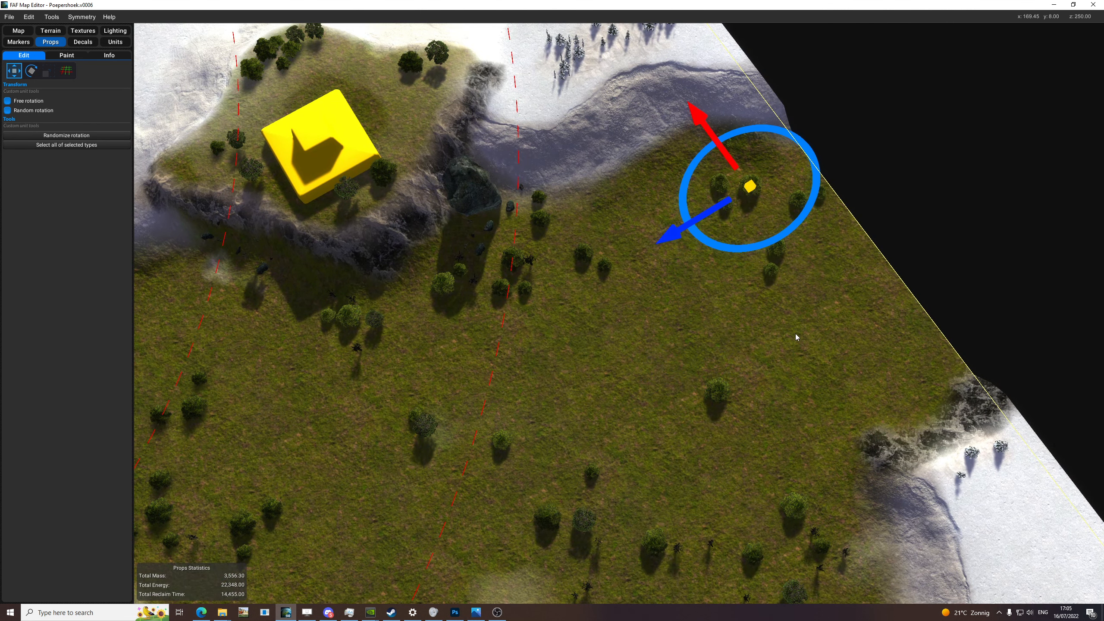
- Move another group of trees beside the rocks at the map border and rotate it to fit there
{"action": "left_click", "coordinate": [709, 413]}
{"action": "middle_click_drag", "start_coordinate": [829, 484], "coordinate": [830, 410]}
{"action": "left_click_drag", "start_coordinate": [830, 409], "coordinate": [896, 326]}
{"action": "key", "text": "e"}
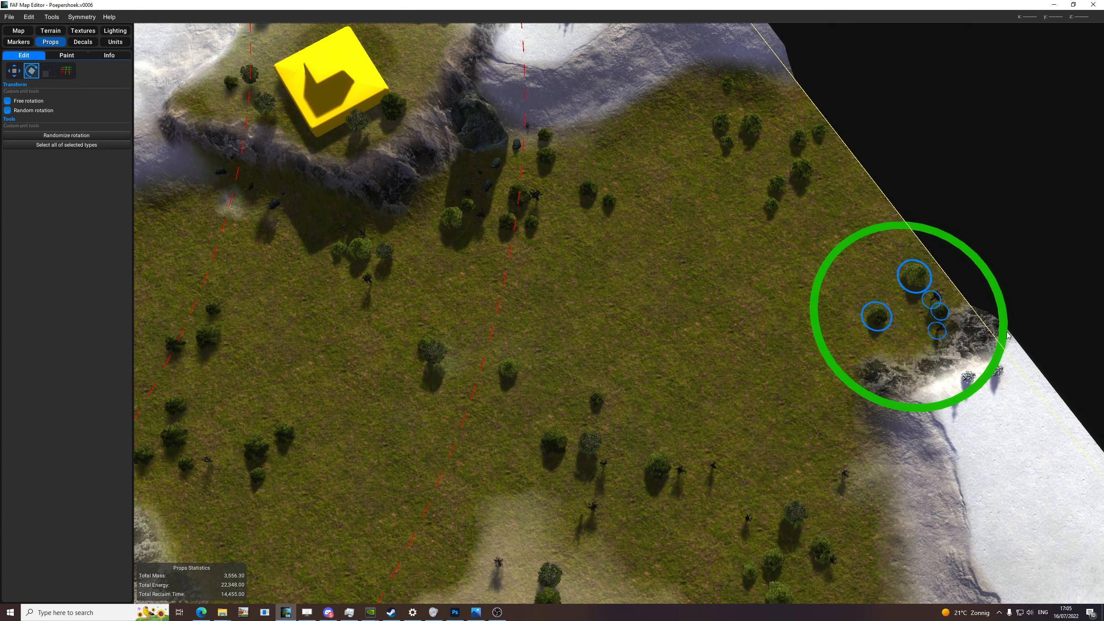
{"action": "left_click_drag", "start_coordinate": [1007, 335], "coordinate": [978, 391]}
{"action": "key", "text": "w"}
{"action": "left_click_drag", "start_coordinate": [914, 313], "coordinate": [901, 309]}
- Move more leafy and dead trees from the middle of the field to the cluster beside the border rocks
{"action": "middle_click_drag", "start_coordinate": [857, 444], "coordinate": [784, 313]}
{"action": "left_click_drag", "start_coordinate": [785, 313], "coordinate": [738, 392]}
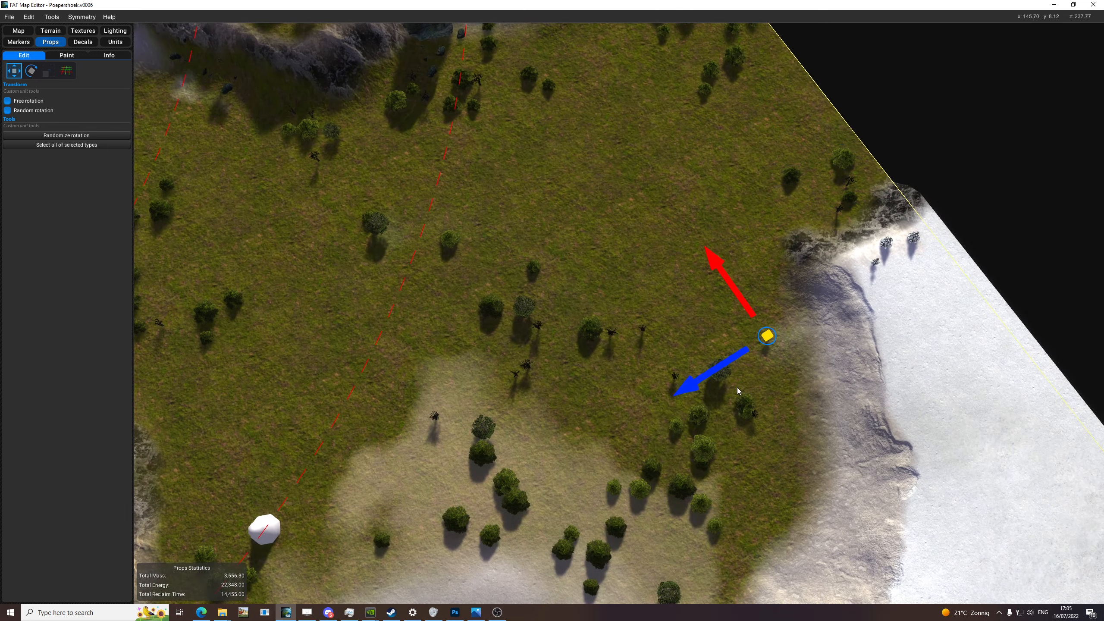
{"action": "left_click_drag", "start_coordinate": [711, 442], "coordinate": [767, 162]}
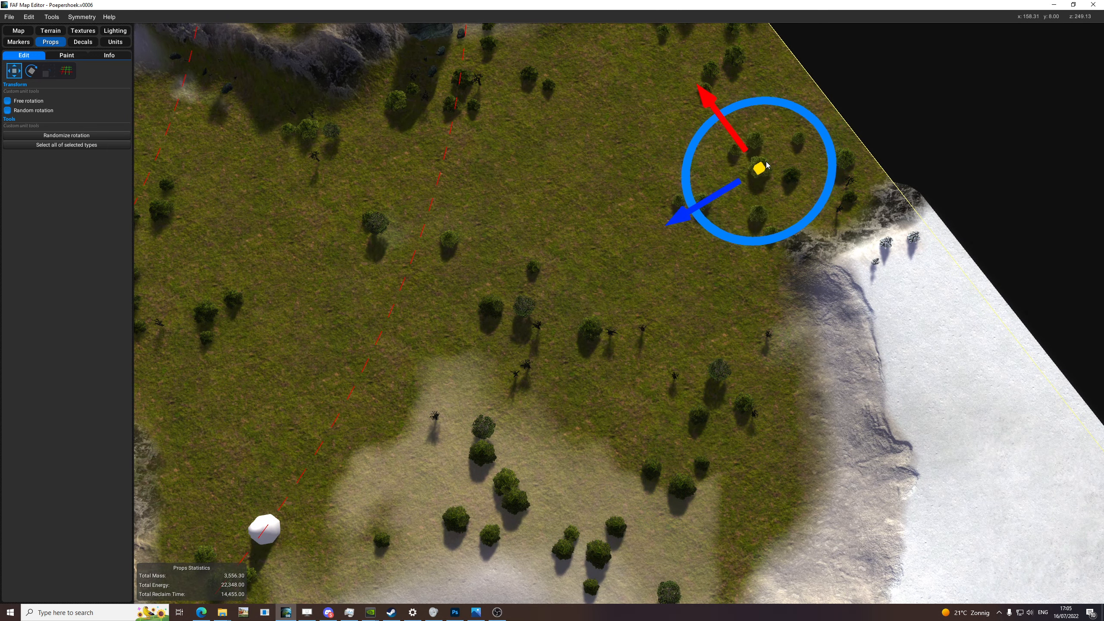
{"action": "left_click", "coordinate": [581, 279]}
{"action": "left_click_drag", "start_coordinate": [532, 335], "coordinate": [813, 210]}
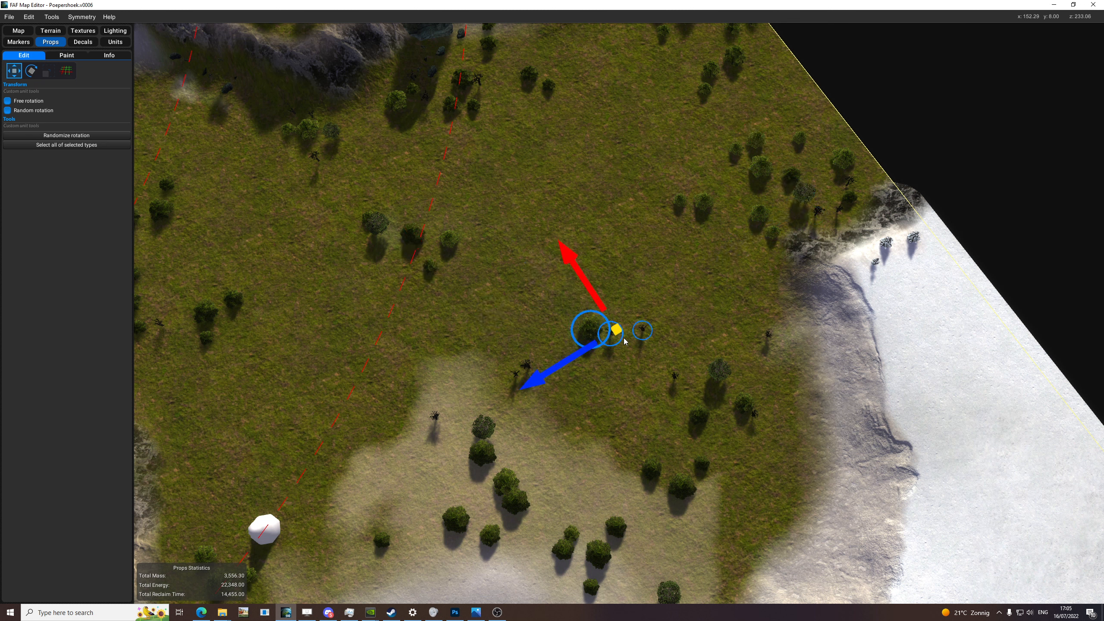
- Move the leafy tree and two dead trees above the sand to the central cluster and rotate them
{"action": "left_click_drag", "start_coordinate": [625, 342], "coordinate": [410, 298]}
{"action": "key", "text": "e"}
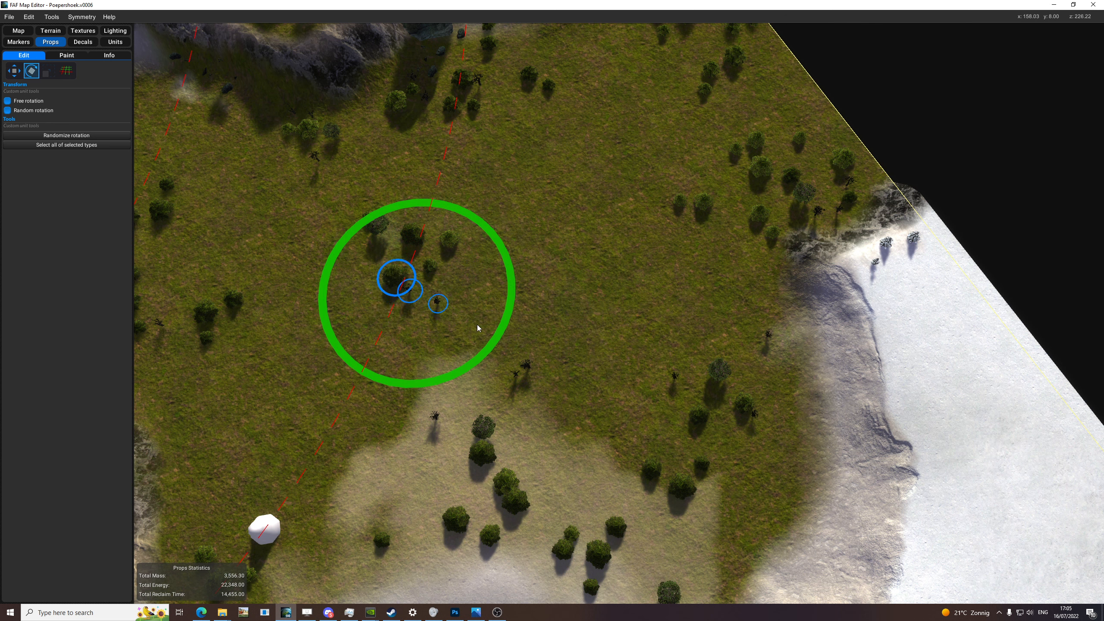
{"action": "key", "text": "w"}
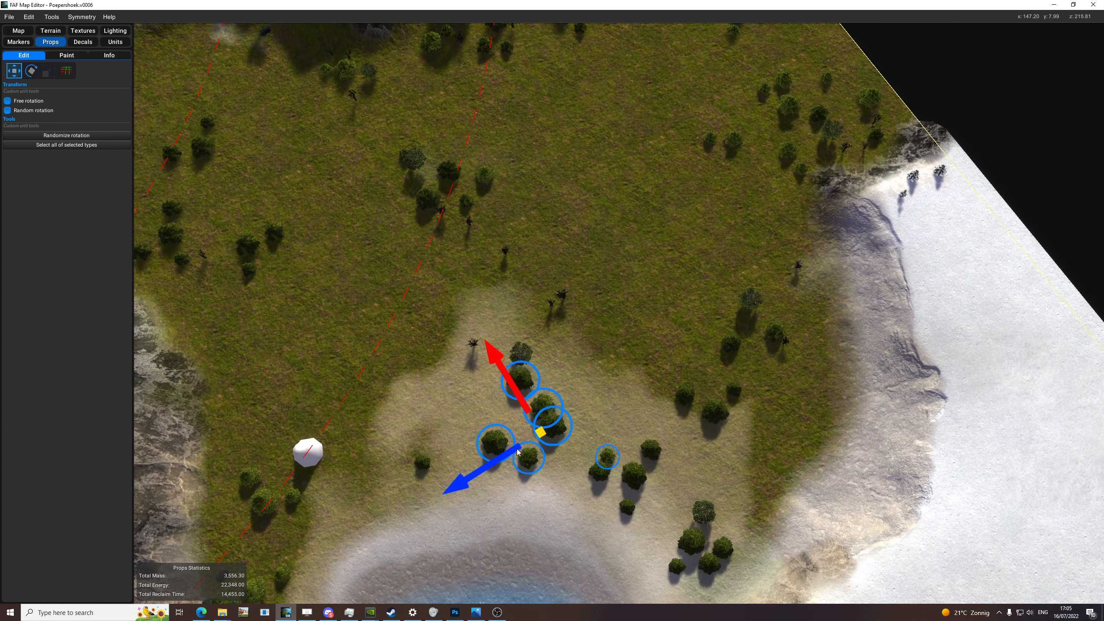
- Move the selected trees from the sand to the grass strip beside the rocky cliff and rotate them
{"action": "mouse_move", "coordinate": [534, 434]}
{"action": "left_mouse_down"}
{"action": "mouse_move", "coordinate": [664, 326]}
{"action": "mouse_move", "coordinate": [701, 347]}
{"action": "mouse_move", "coordinate": [476, 333]}
{"action": "mouse_move", "coordinate": [293, 382]}
{"action": "left_mouse_up"}
{"action": "key", "text": "e"}
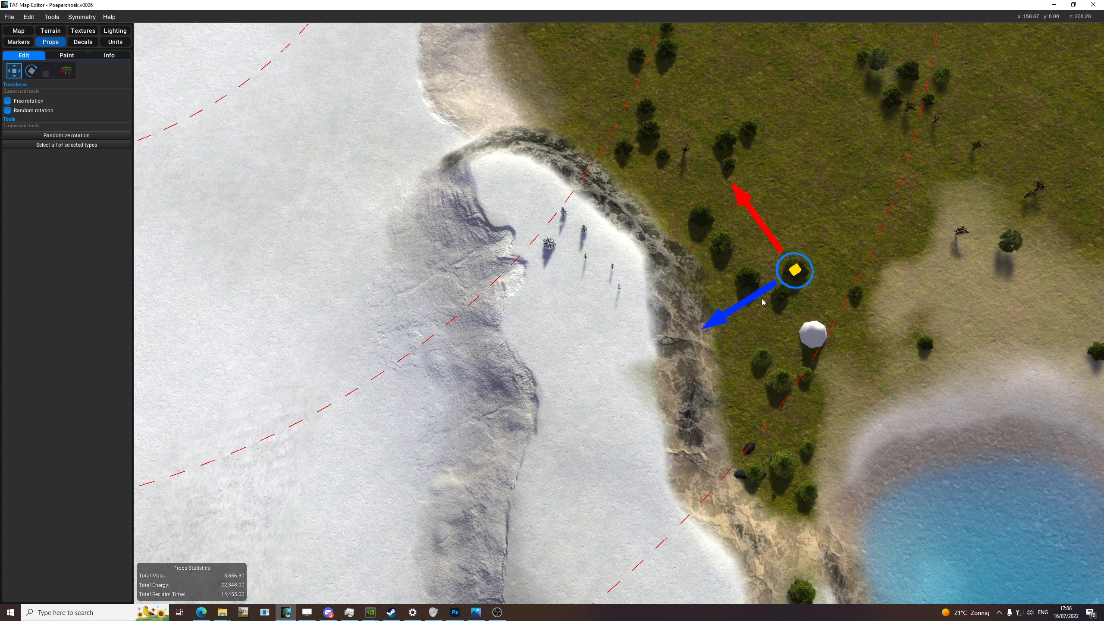
{"action": "middle_click_drag", "start_coordinate": [869, 239], "coordinate": [757, 338]}
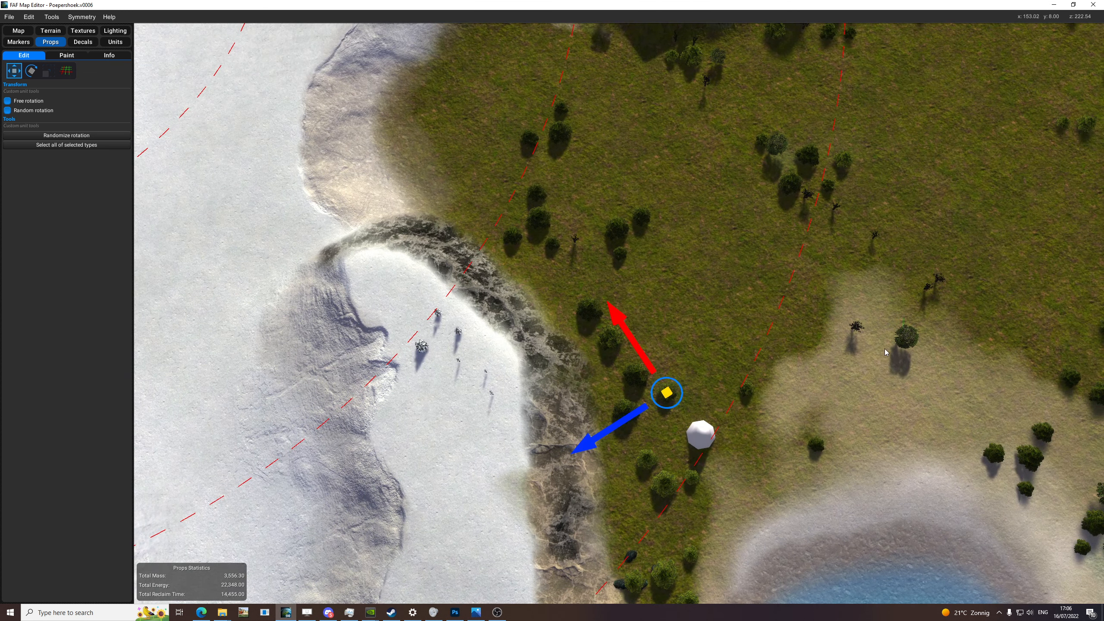
- Move the leafy tree and dead trees from the sand's tip into the tree clusters near the cliff and the plateau
{"action": "left_click_drag", "start_coordinate": [909, 344], "coordinate": [611, 217]}
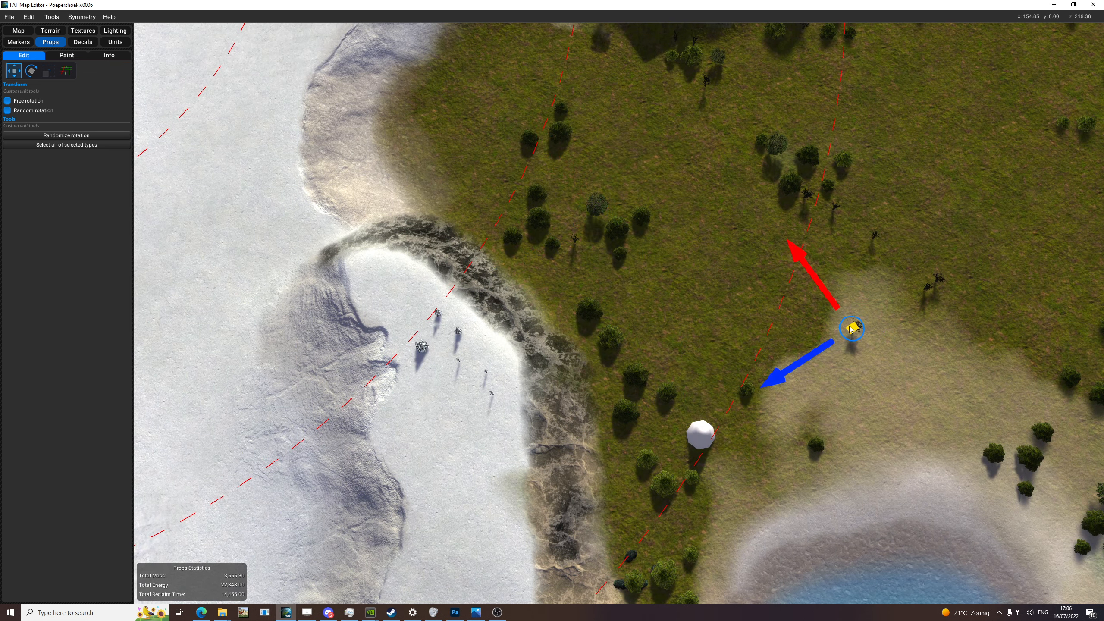
{"action": "middle_click_drag", "start_coordinate": [626, 207], "coordinate": [582, 296]}
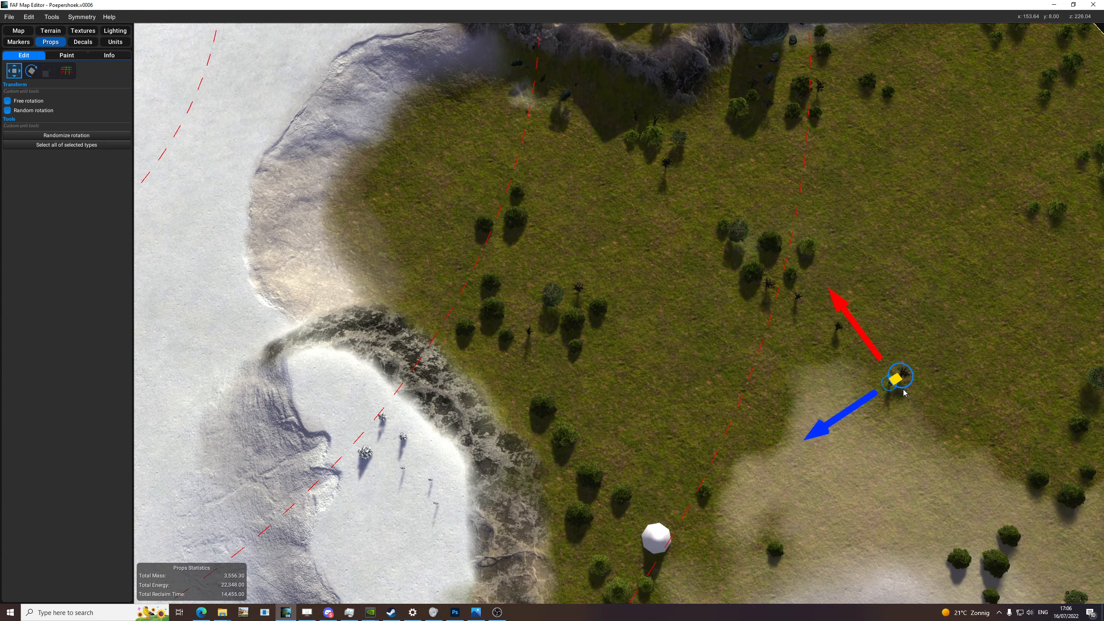
{"action": "middle_click_drag", "start_coordinate": [777, 190], "coordinate": [432, 103]}
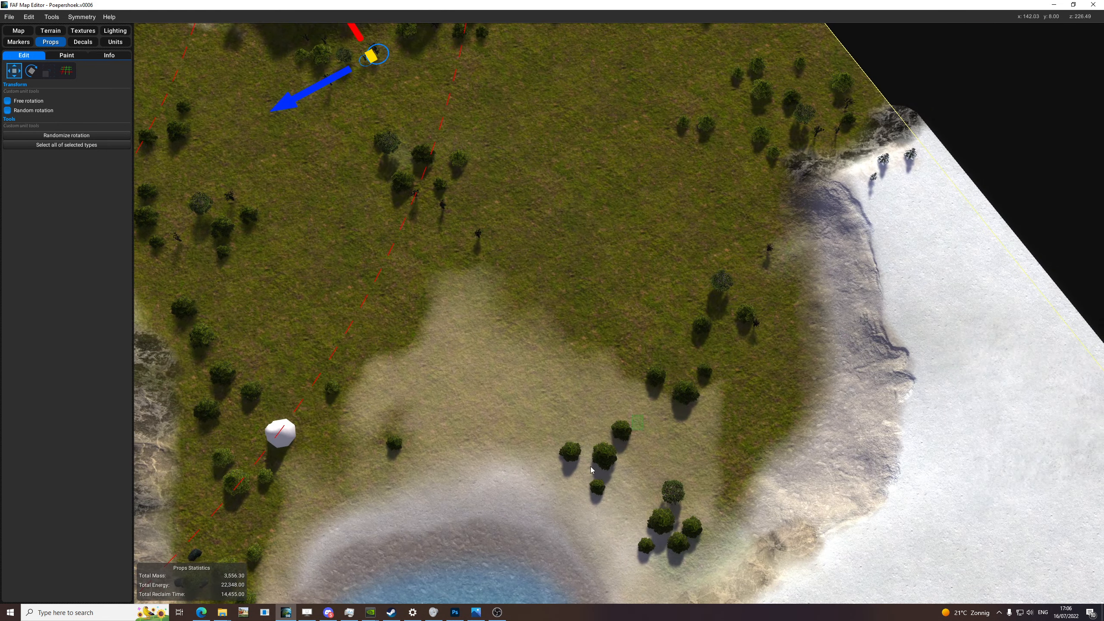
- Clear the remaining tree clusters off the sand and rotate the small group kept beside the snowy slope
{"action": "left_click", "coordinate": [608, 468]}
{"action": "left_click_drag", "start_coordinate": [615, 473], "coordinate": [577, 174]}
{"action": "middle_click_drag", "start_coordinate": [561, 98], "coordinate": [628, 289]}
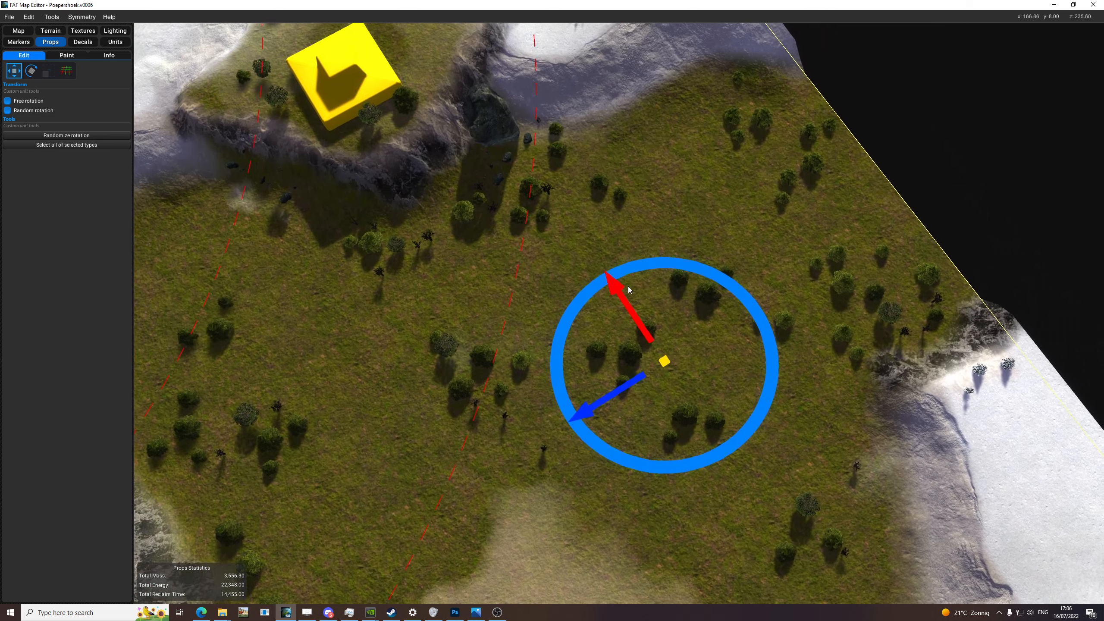
{"action": "middle_click_drag", "start_coordinate": [756, 561], "coordinate": [604, 132]}
{"action": "left_click_drag", "start_coordinate": [628, 219], "coordinate": [669, 249]}
{"action": "key", "text": "e"}
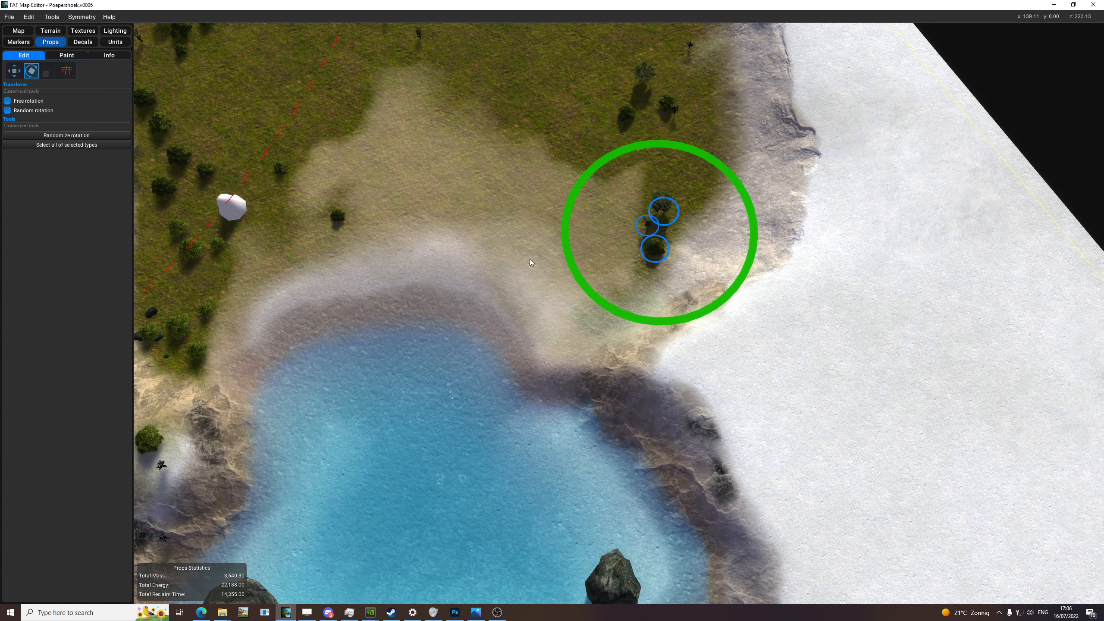
- Adjust the lone tree beside the white rock and the props at the tip of the grass strip near the lake
{"action": "key", "text": "w"}
{"action": "middle_click_drag", "start_coordinate": [379, 203], "coordinate": [526, 266]}
{"action": "left_click_drag", "start_coordinate": [504, 264], "coordinate": [475, 297]}
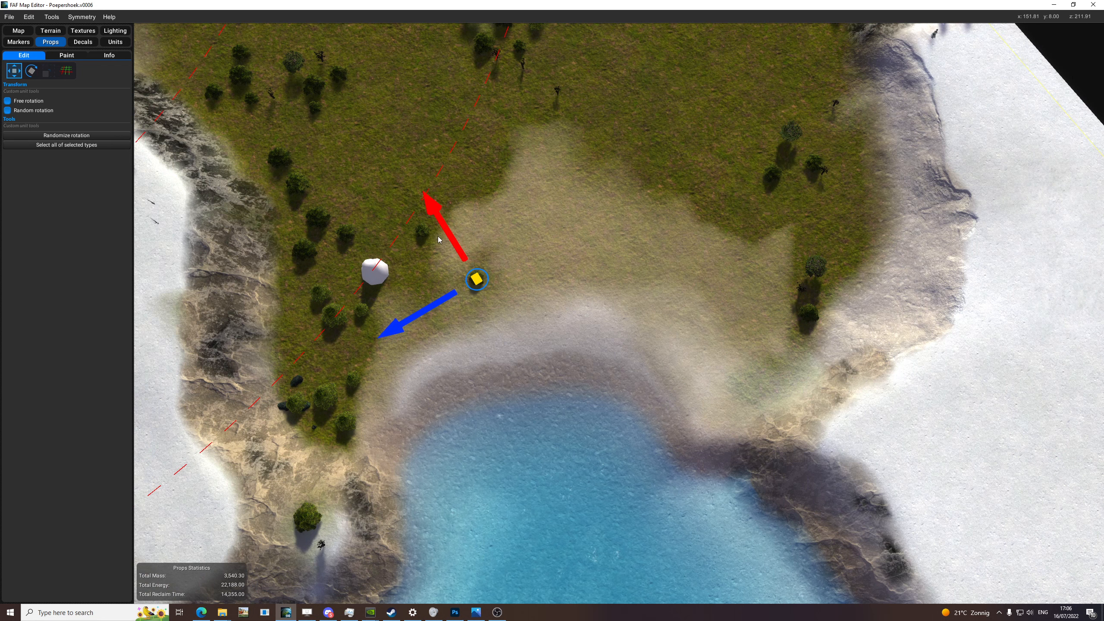
{"action": "left_click_drag", "start_coordinate": [309, 435], "coordinate": [275, 454]}
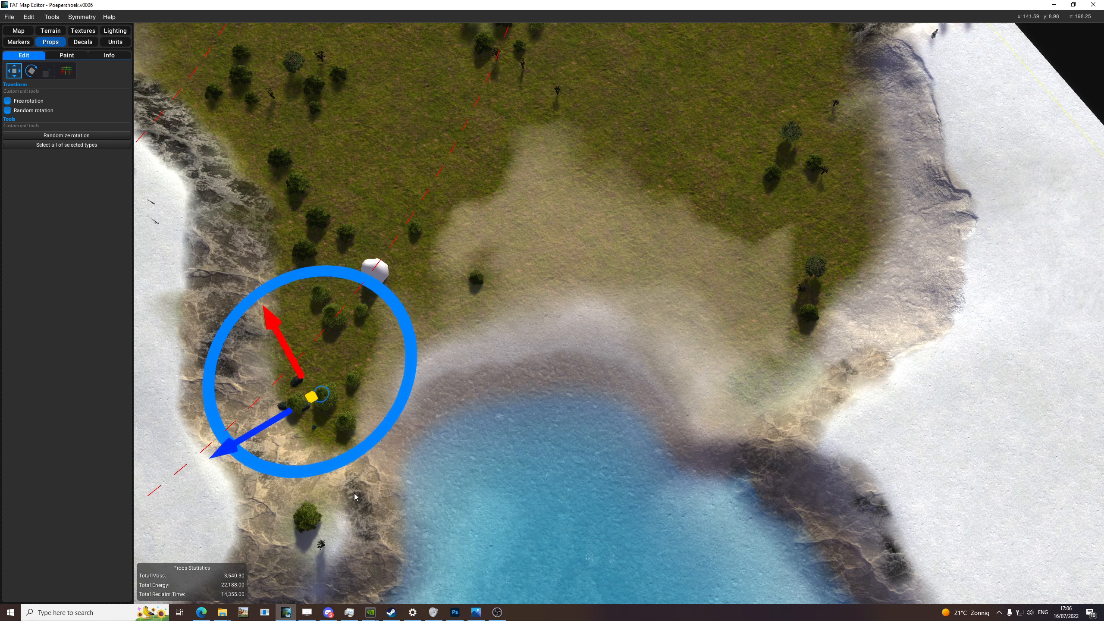
{"action": "left_click", "coordinate": [354, 496]}
- Move the dead trees beside the snowy slope and above the sand closer to their neighbouring tree clusters
{"action": "middle_click_drag", "start_coordinate": [894, 72], "coordinate": [839, 213]}
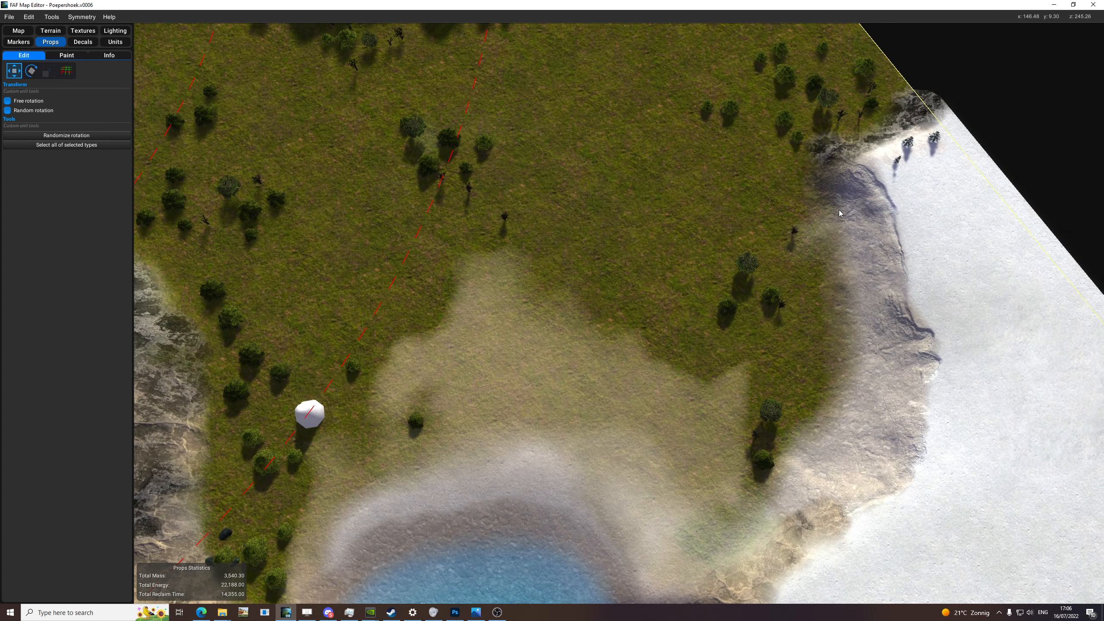
{"action": "left_click", "coordinate": [818, 279]}
{"action": "middle_click_drag", "start_coordinate": [818, 280], "coordinate": [646, 256]}
{"action": "left_click_drag", "start_coordinate": [515, 237], "coordinate": [486, 263]}
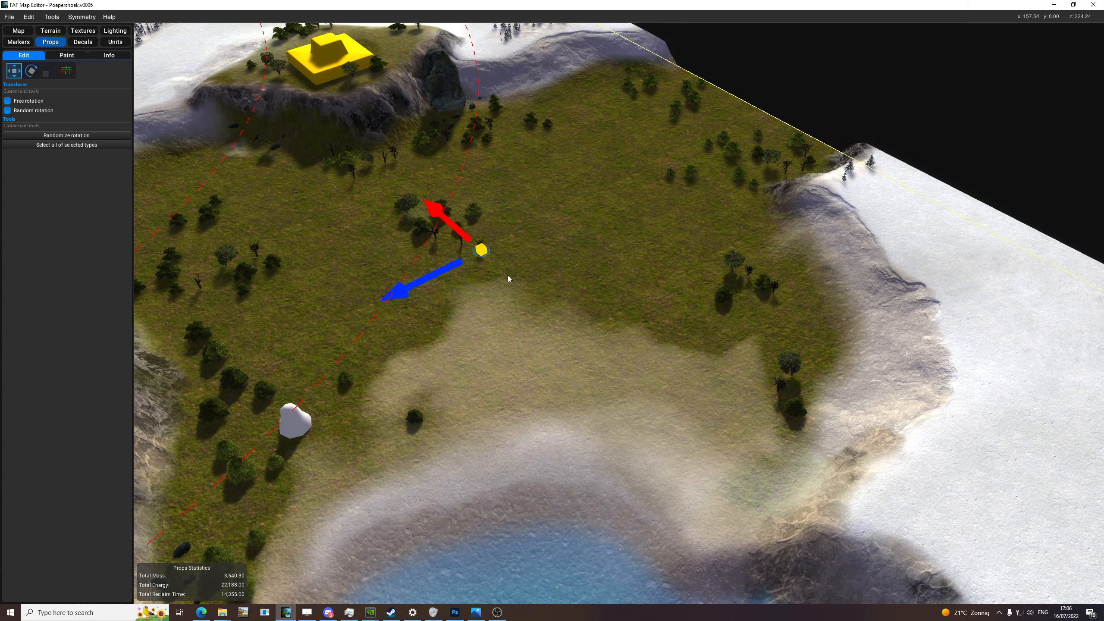
- Save the map with the rearranged trees
{"action": "scroll", "coordinate": [487, 311], "scroll_direction": "down", "scroll_amount": 1}
{"action": "left_click", "coordinate": [429, 406]}
{"action": "middle_click_drag", "start_coordinate": [545, 333], "coordinate": [588, 353]}
{"action": "scroll", "coordinate": [608, 358], "scroll_direction": "down", "scroll_amount": 4}
{"action": "scroll", "coordinate": [588, 354], "scroll_direction": "down", "scroll_amount": 5}
{"action": "scroll", "coordinate": [670, 340], "scroll_direction": "up", "scroll_amount": 6}
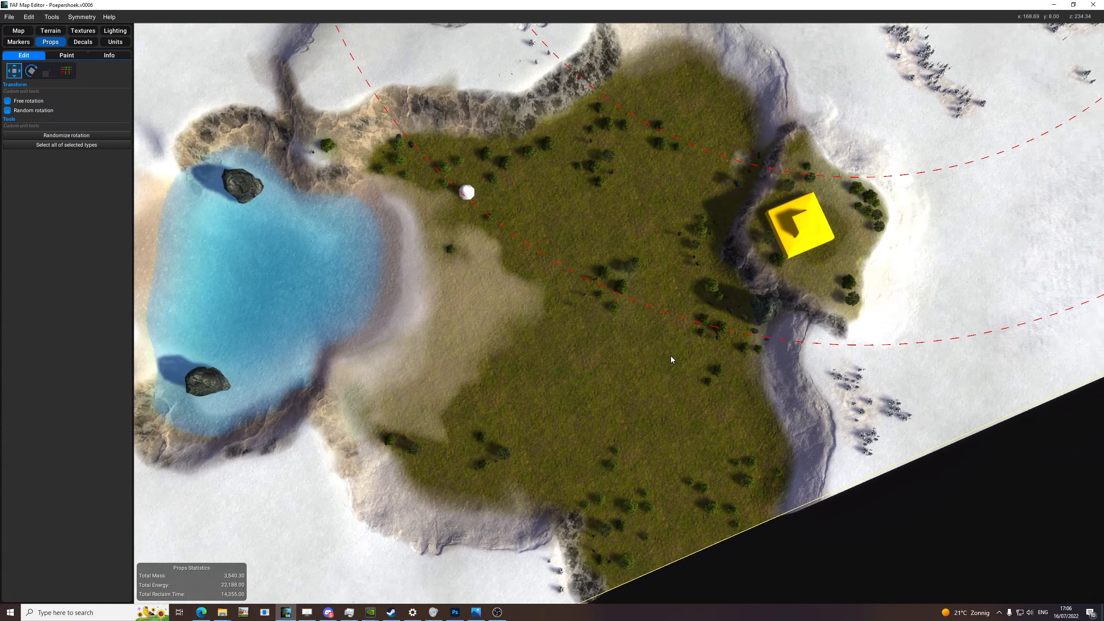
{"action": "scroll", "coordinate": [671, 360], "scroll_direction": "up", "scroll_amount": 2}
{"action": "key", "text": "ctrl+s"}
- Switch to texture painting, choose Layer 4 and set the brush size to 13 by the rocky cliff
{"action": "left_click", "coordinate": [79, 42]}
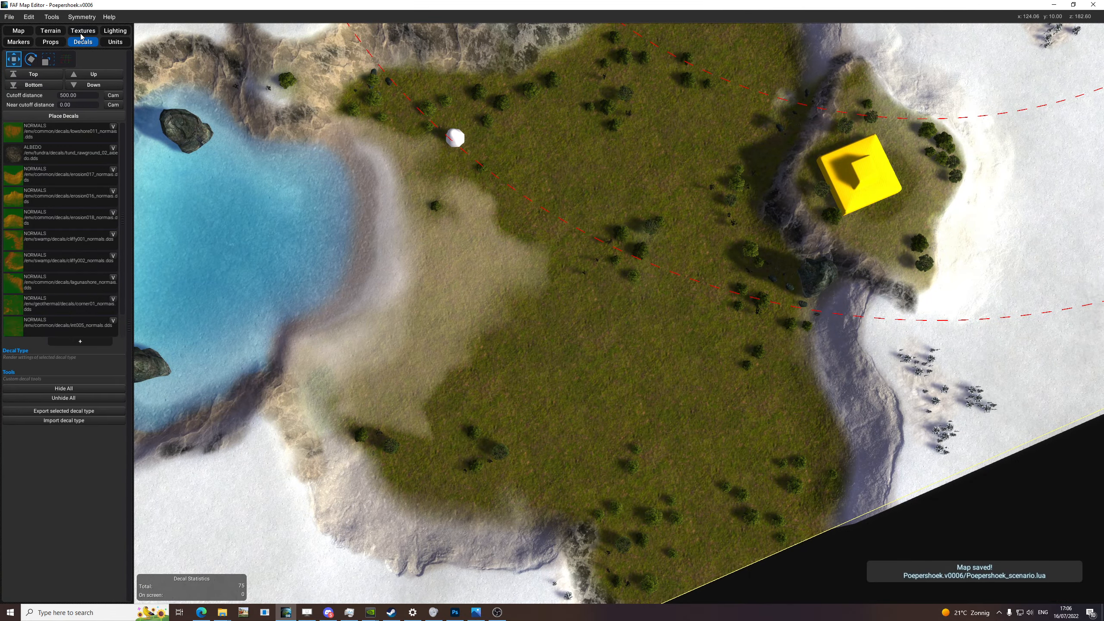
{"action": "left_click", "coordinate": [81, 34]}
{"action": "middle_click_drag", "start_coordinate": [369, 126], "coordinate": [313, 196]}
{"action": "left_click", "coordinate": [74, 124]}
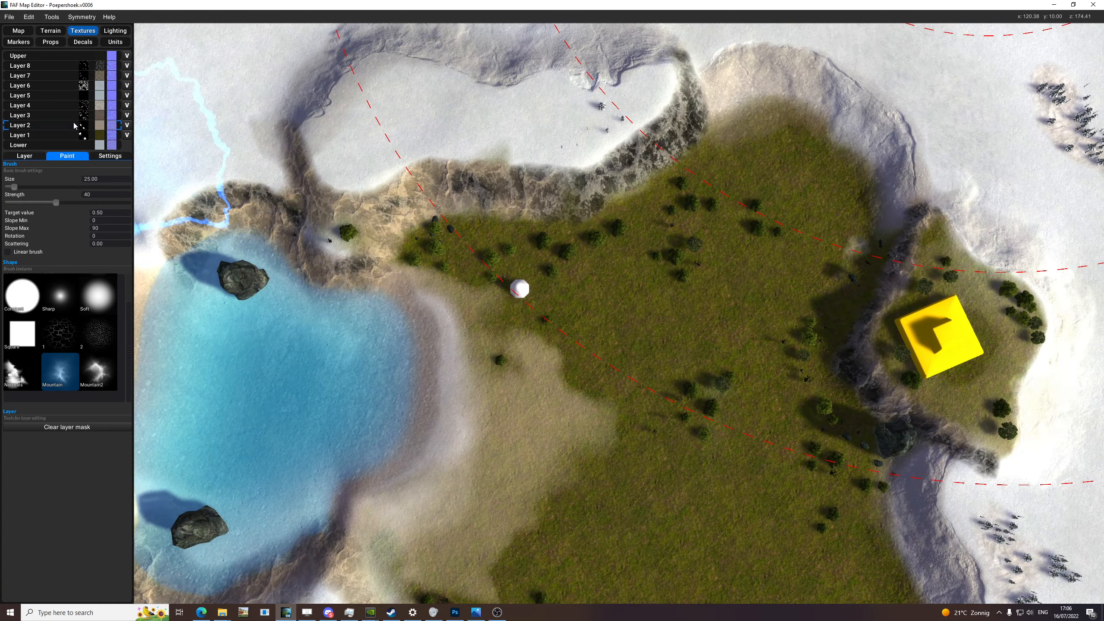
{"action": "scroll", "coordinate": [387, 179], "scroll_direction": "up", "scroll_amount": 3}
{"action": "key", "text": "b"}
{"action": "left_click_drag", "start_coordinate": [388, 169], "coordinate": [375, 171]}
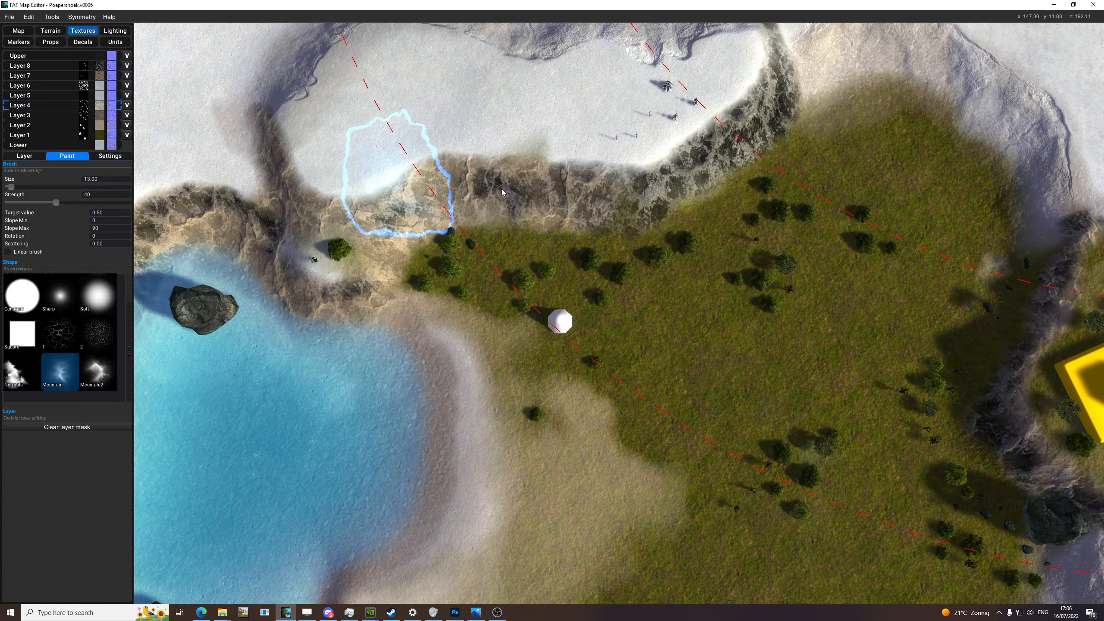
- Paint a small Layer 2 sand patch on the grass at the edge of the sand and set the brush size to 34
{"action": "middle_click_drag", "start_coordinate": [739, 174], "coordinate": [501, 239]}
{"action": "middle_click_drag", "start_coordinate": [652, 210], "coordinate": [716, 113]}
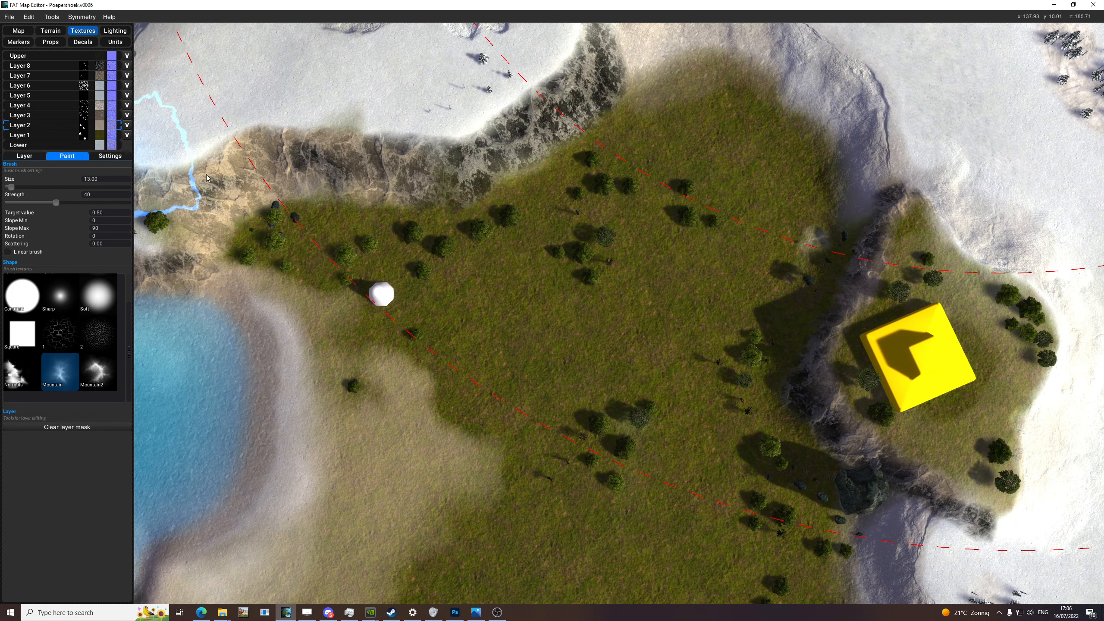
{"action": "key", "text": "b"}
{"action": "left_click_drag", "start_coordinate": [544, 301], "coordinate": [567, 301]}
{"action": "left_click", "coordinate": [505, 358]}
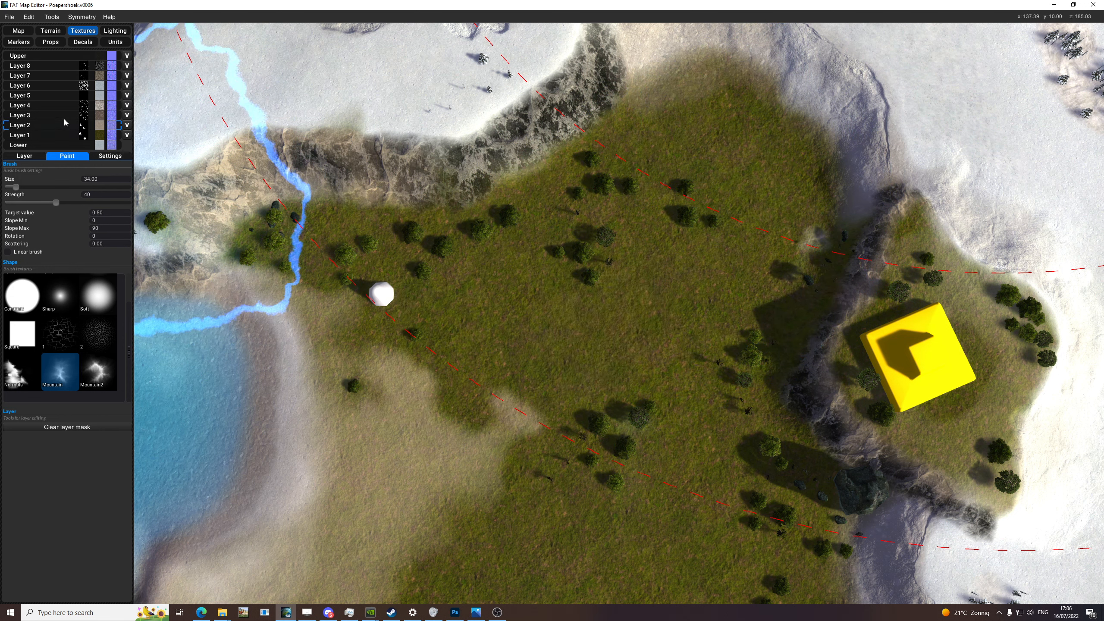
- Paint a Layer 3 dirt patch in the grass between the tree clusters and set the brush size to 12
{"action": "left_click", "coordinate": [111, 214]}
{"action": "left_click", "coordinate": [565, 349]}
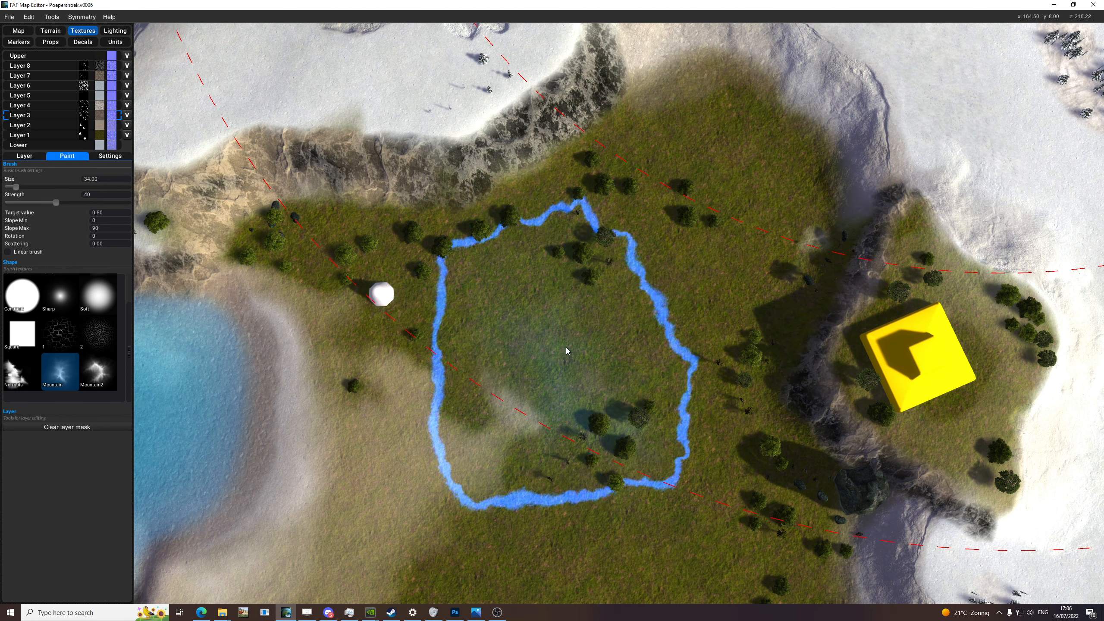
{"action": "key", "text": "b"}
{"action": "mouse_move", "coordinate": [602, 335]}
{"action": "left_mouse_down"}
{"action": "mouse_move", "coordinate": [561, 350]}
{"action": "mouse_move", "coordinate": [637, 340]}
{"action": "left_mouse_up"}
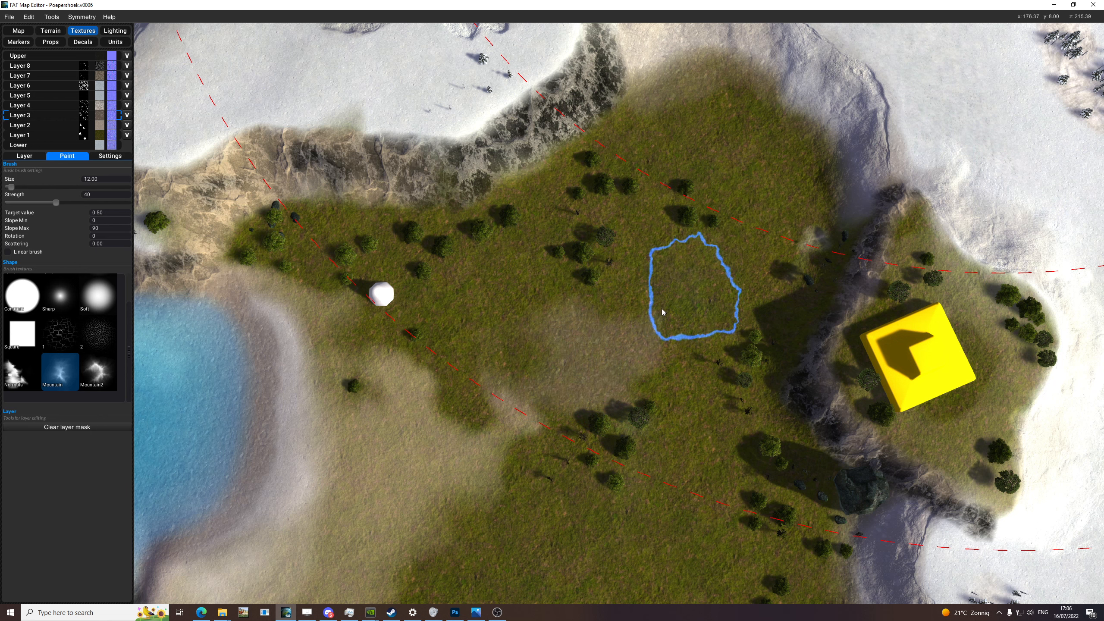
- Extend the Layer 3 dirt patch into a path curving towards the field's far corner and joining the sand
{"action": "left_click_drag", "start_coordinate": [663, 261], "coordinate": [748, 251]}
{"action": "mouse_move", "coordinate": [767, 206]}
{"action": "left_mouse_down"}
{"action": "mouse_move", "coordinate": [693, 118]}
{"action": "mouse_move", "coordinate": [781, 146]}
{"action": "mouse_move", "coordinate": [743, 285]}
{"action": "mouse_move", "coordinate": [671, 332]}
{"action": "left_mouse_up"}
{"action": "middle_click_drag", "start_coordinate": [553, 366], "coordinate": [603, 248]}
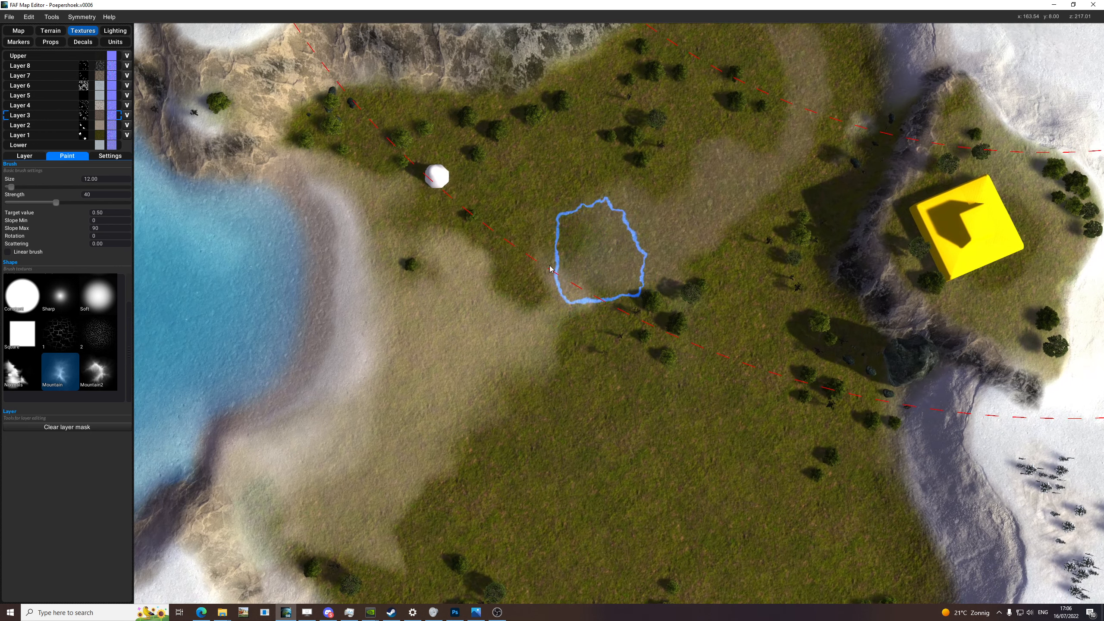
{"action": "mouse_move", "coordinate": [549, 269]}
{"action": "left_mouse_down"}
{"action": "mouse_move", "coordinate": [621, 244]}
{"action": "mouse_move", "coordinate": [523, 317]}
{"action": "left_mouse_up"}
- Paint a second Layer 3 dirt path winding from the snowy slope near the map border to the sand
{"action": "middle_click_drag", "start_coordinate": [653, 472], "coordinate": [498, 254]}
{"action": "mouse_move", "coordinate": [675, 375]}
{"action": "left_mouse_down"}
{"action": "mouse_move", "coordinate": [646, 310]}
{"action": "mouse_move", "coordinate": [717, 302]}
{"action": "mouse_move", "coordinate": [726, 283]}
{"action": "mouse_move", "coordinate": [505, 276]}
{"action": "mouse_move", "coordinate": [556, 292]}
{"action": "left_mouse_up"}
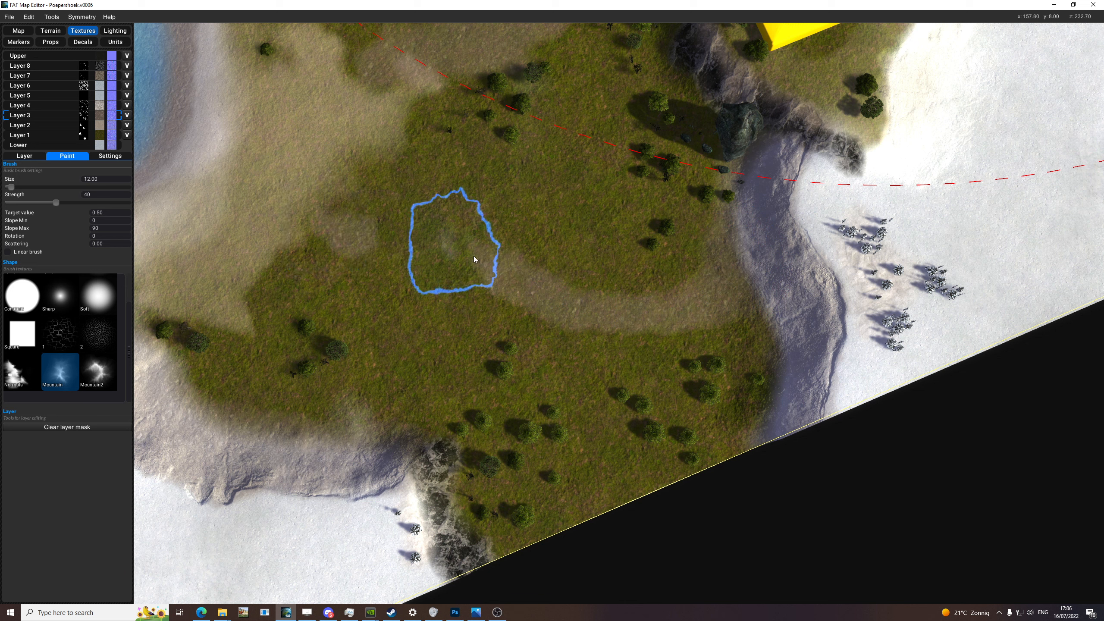
{"action": "mouse_move", "coordinate": [423, 222]}
{"action": "left_mouse_down"}
{"action": "mouse_move", "coordinate": [343, 200]}
{"action": "mouse_move", "coordinate": [522, 286]}
{"action": "left_mouse_up"}
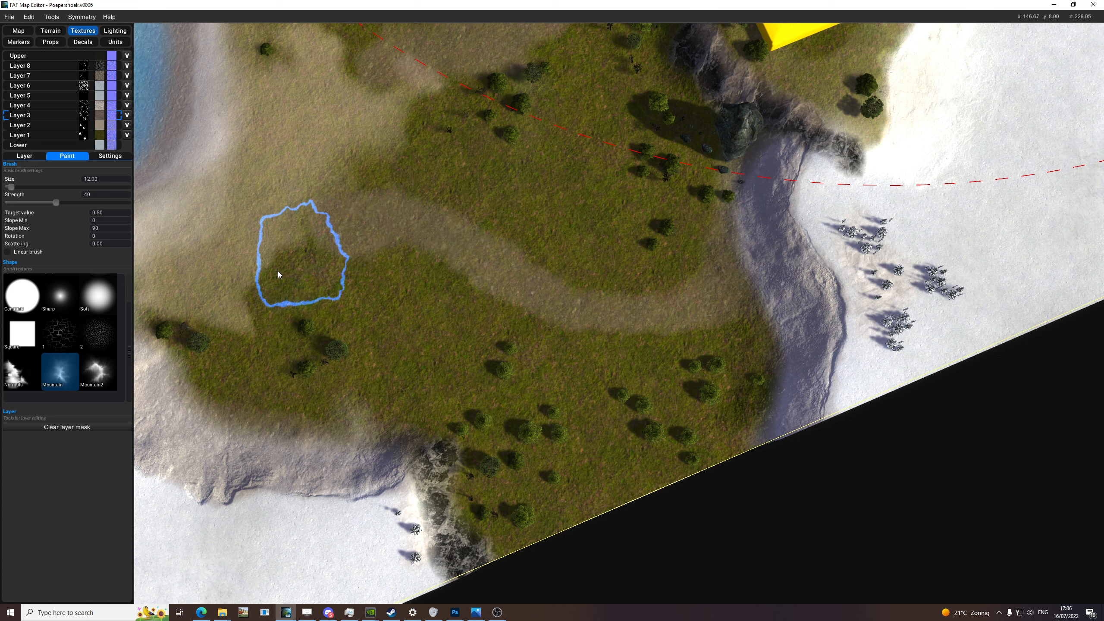
{"action": "left_click_drag", "start_coordinate": [239, 238], "coordinate": [346, 289]}
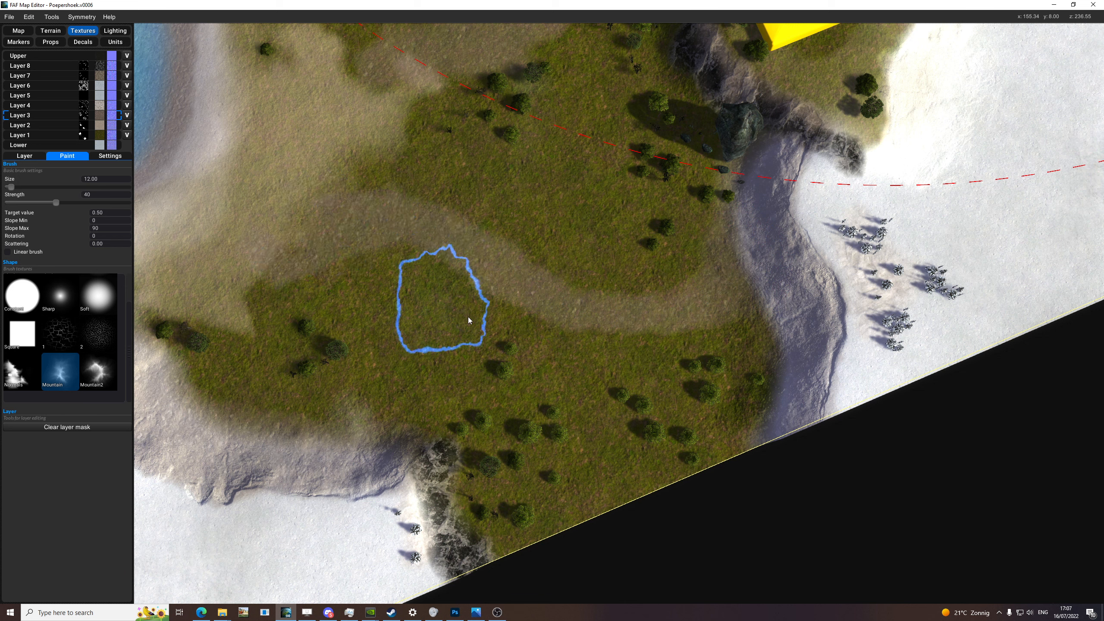
- Widen the second dirt path through the middle of the field and set the brush size to 14
{"action": "key", "text": "b"}
{"action": "left_click_drag", "start_coordinate": [453, 231], "coordinate": [477, 259]}
{"action": "mouse_move", "coordinate": [413, 235]}
{"action": "left_mouse_down"}
{"action": "mouse_move", "coordinate": [458, 258]}
{"action": "mouse_move", "coordinate": [590, 285]}
{"action": "mouse_move", "coordinate": [532, 291]}
{"action": "left_mouse_up"}
{"action": "key", "text": "b"}
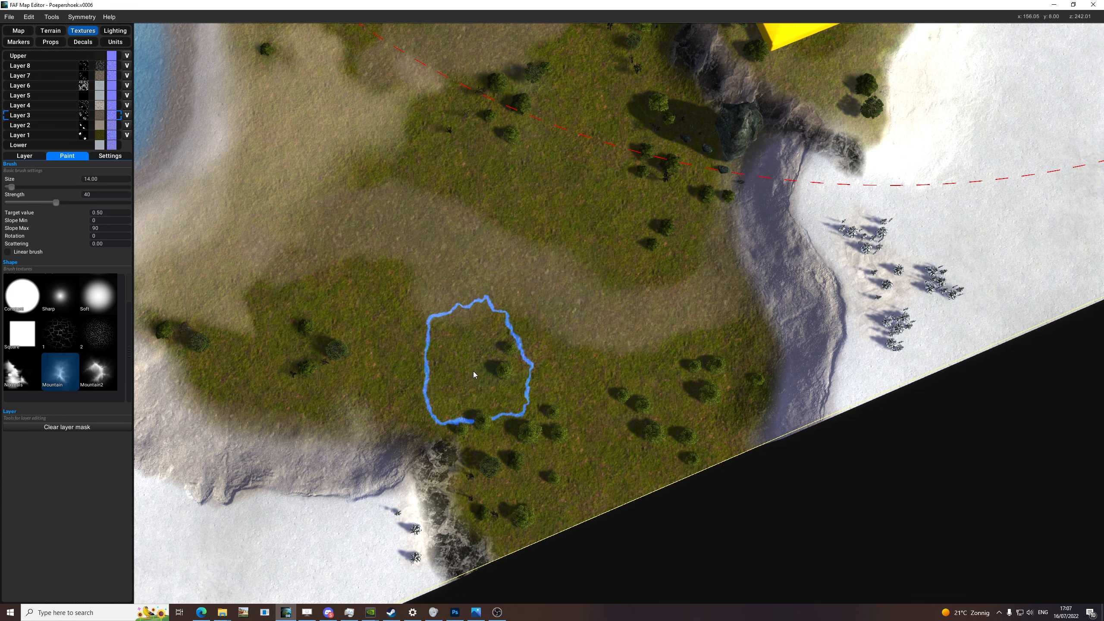
{"action": "mouse_move", "coordinate": [474, 374]}
{"action": "left_mouse_down"}
{"action": "mouse_move", "coordinate": [439, 362]}
{"action": "mouse_move", "coordinate": [515, 308]}
{"action": "mouse_move", "coordinate": [489, 202]}
{"action": "mouse_move", "coordinate": [368, 171]}
{"action": "left_mouse_up"}
{"action": "mouse_move", "coordinate": [409, 170]}
{"action": "middle_mouse_down"}
{"action": "mouse_move", "coordinate": [468, 229]}
{"action": "mouse_move", "coordinate": [496, 278]}
{"action": "middle_mouse_up"}
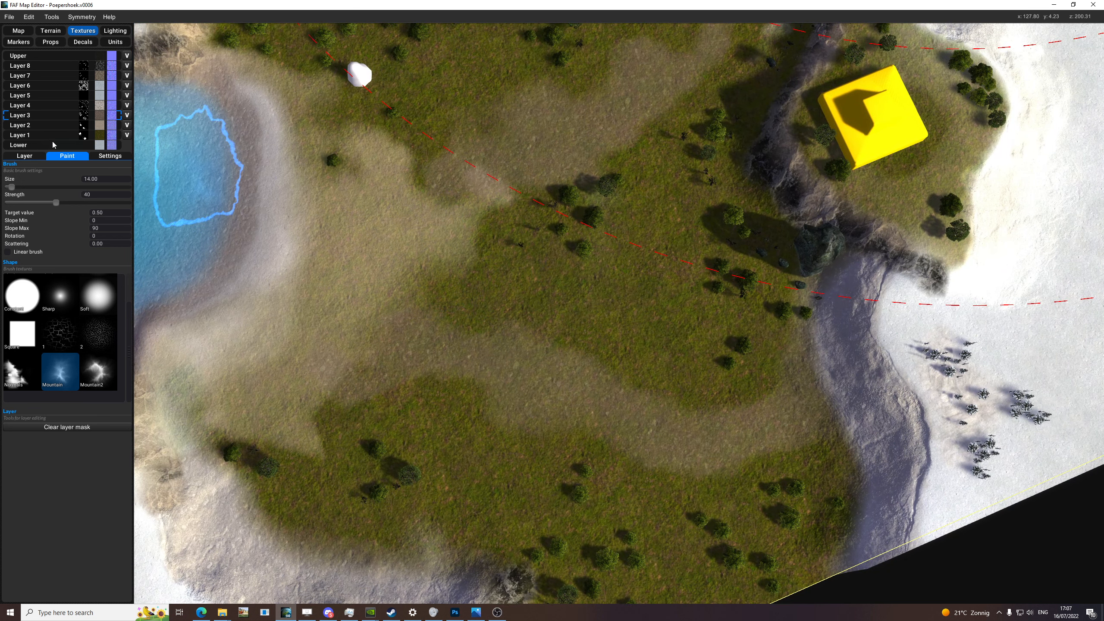
- Blend Layer 2 sand into the edge of the grass where the first dirt path meets the sand
{"action": "left_click", "coordinate": [53, 125]}
{"action": "mouse_move", "coordinate": [459, 209]}
{"action": "left_mouse_down"}
{"action": "mouse_move", "coordinate": [418, 159]}
{"action": "mouse_move", "coordinate": [511, 219]}
{"action": "mouse_move", "coordinate": [422, 140]}
{"action": "mouse_move", "coordinate": [370, 141]}
{"action": "mouse_move", "coordinate": [377, 150]}
{"action": "left_mouse_up"}
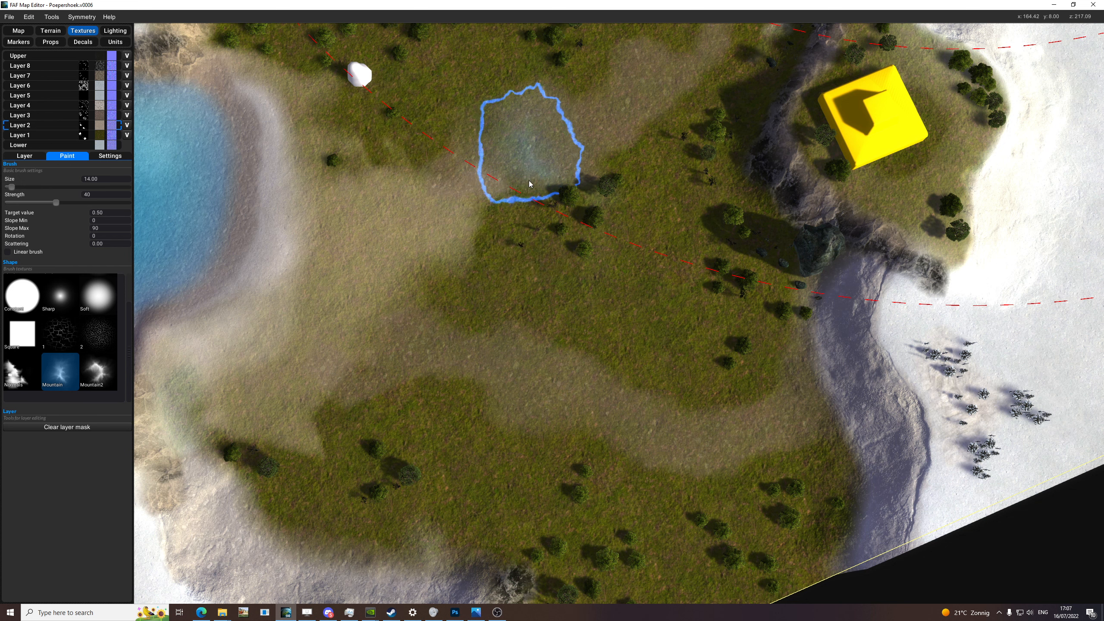
{"action": "middle_click_drag", "start_coordinate": [530, 183], "coordinate": [544, 342]}
- Paint Layer 3 dirt to carry the first path around the trees into the field's corner below the snowy slope
{"action": "left_click", "coordinate": [43, 115]}
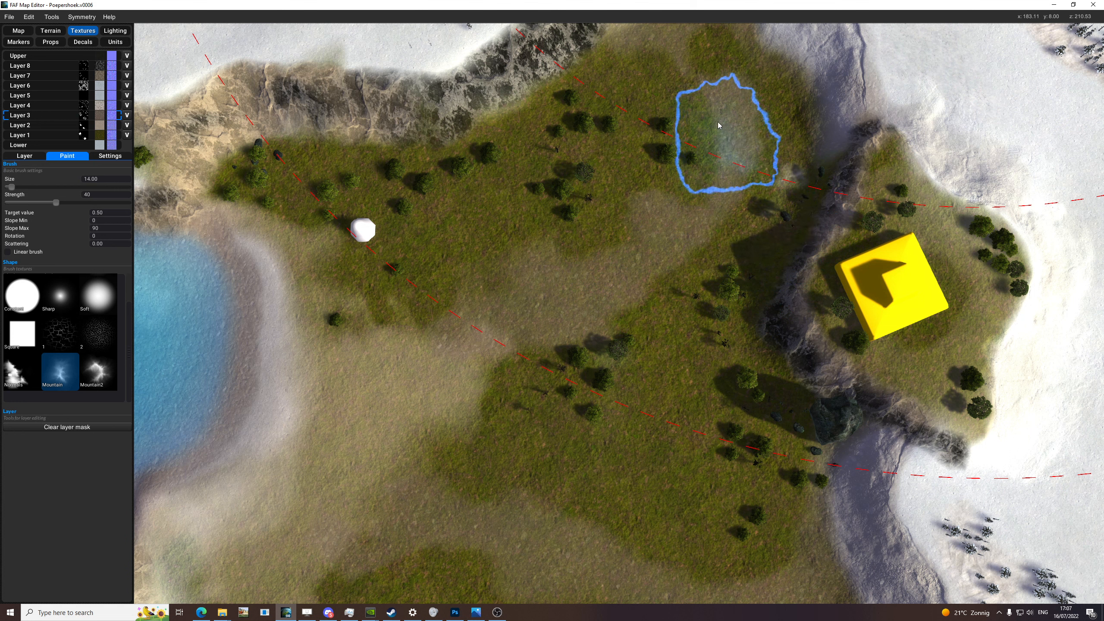
{"action": "middle_click_drag", "start_coordinate": [694, 59], "coordinate": [744, 144]}
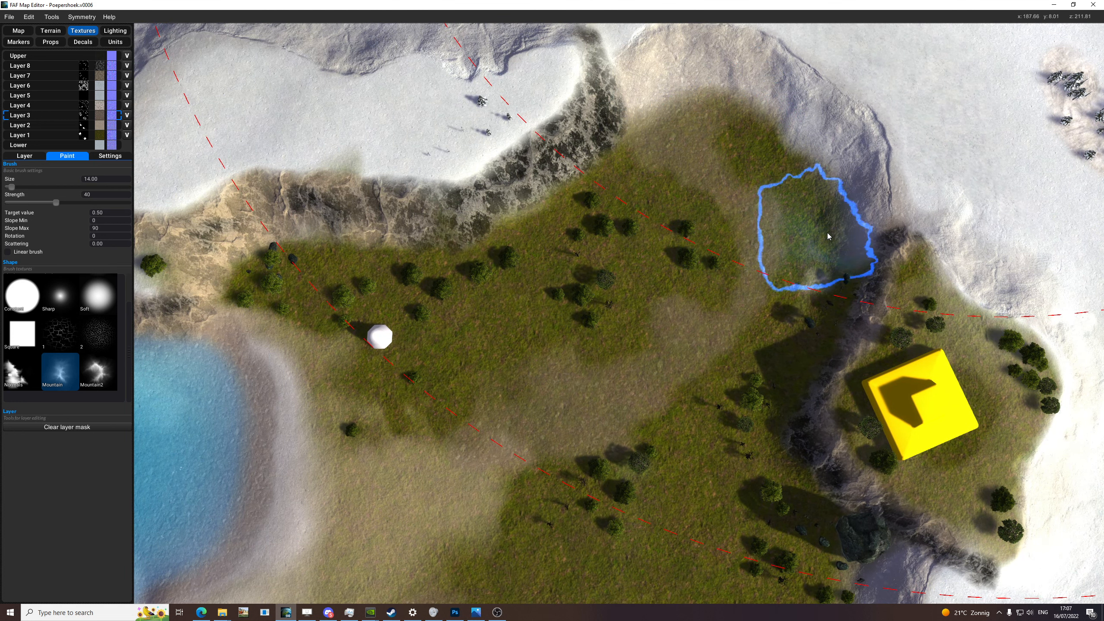
{"action": "scroll", "coordinate": [789, 208], "scroll_direction": "down", "scroll_amount": 6}
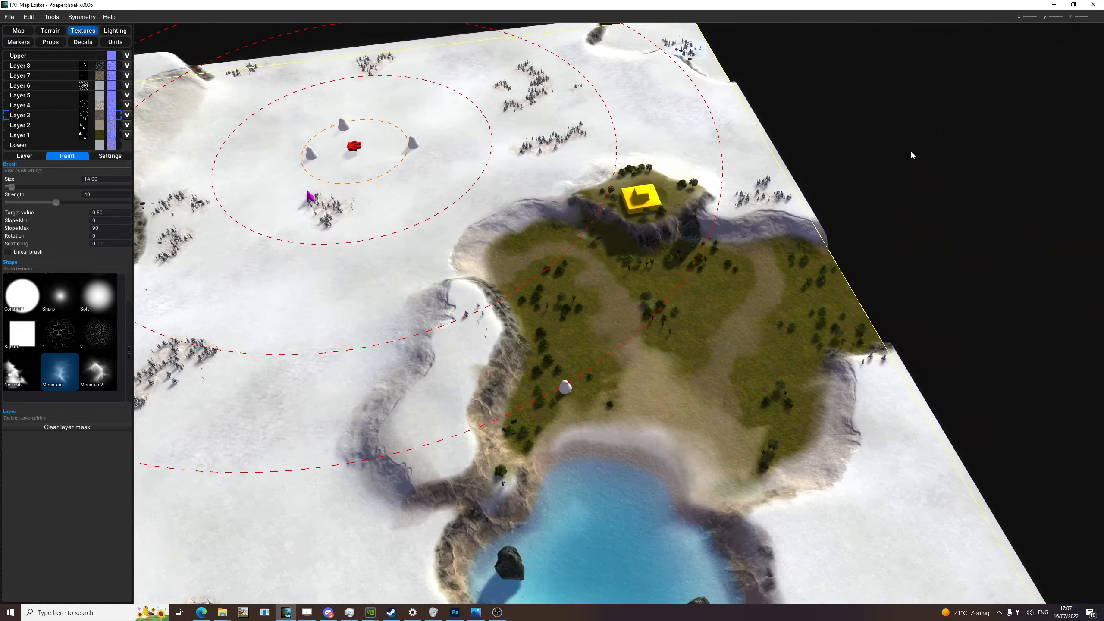
{"action": "scroll", "coordinate": [773, 321], "scroll_direction": "up", "scroll_amount": 5}
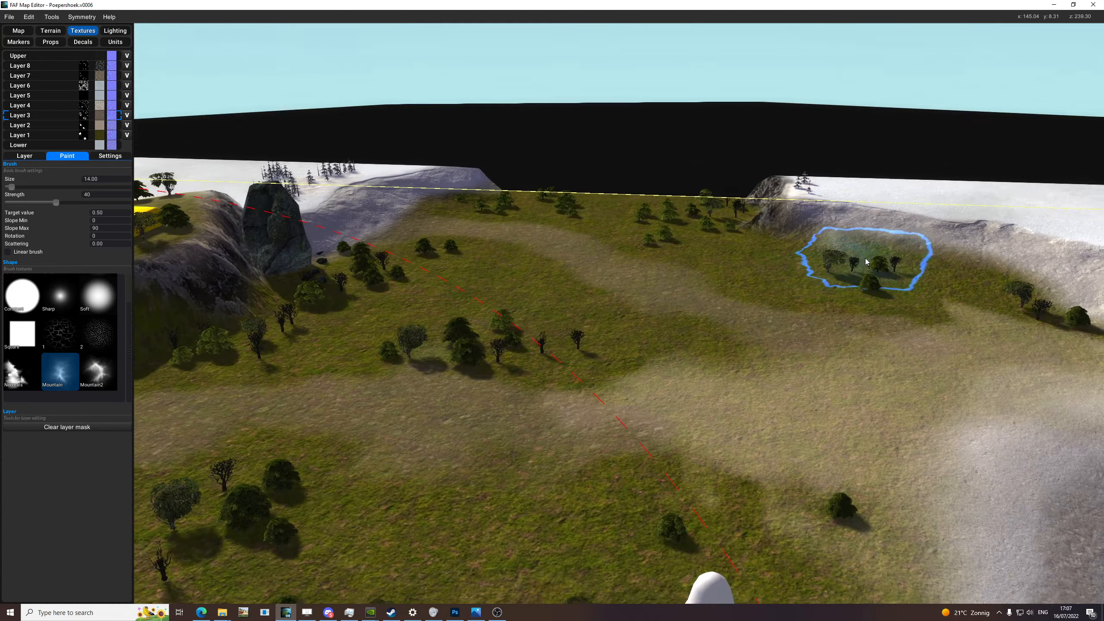
{"action": "scroll", "coordinate": [778, 330], "scroll_direction": "down", "scroll_amount": 5}
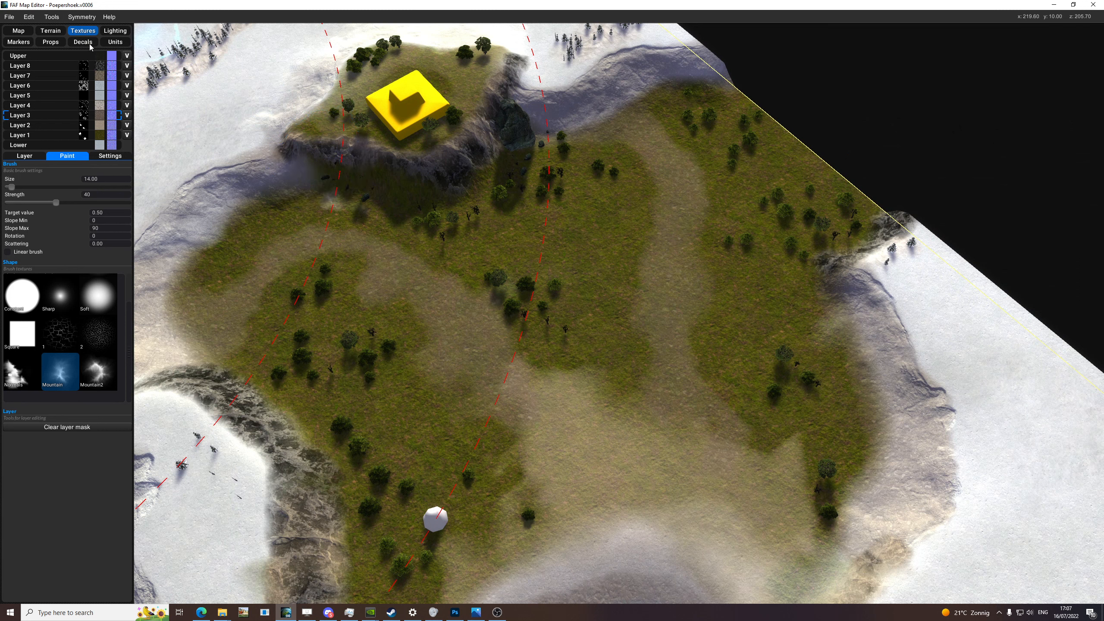
- Start a new decal type in the decal list and open the resource browser to choose its texture
{"action": "left_click", "coordinate": [90, 44]}
{"action": "left_click", "coordinate": [95, 344]}
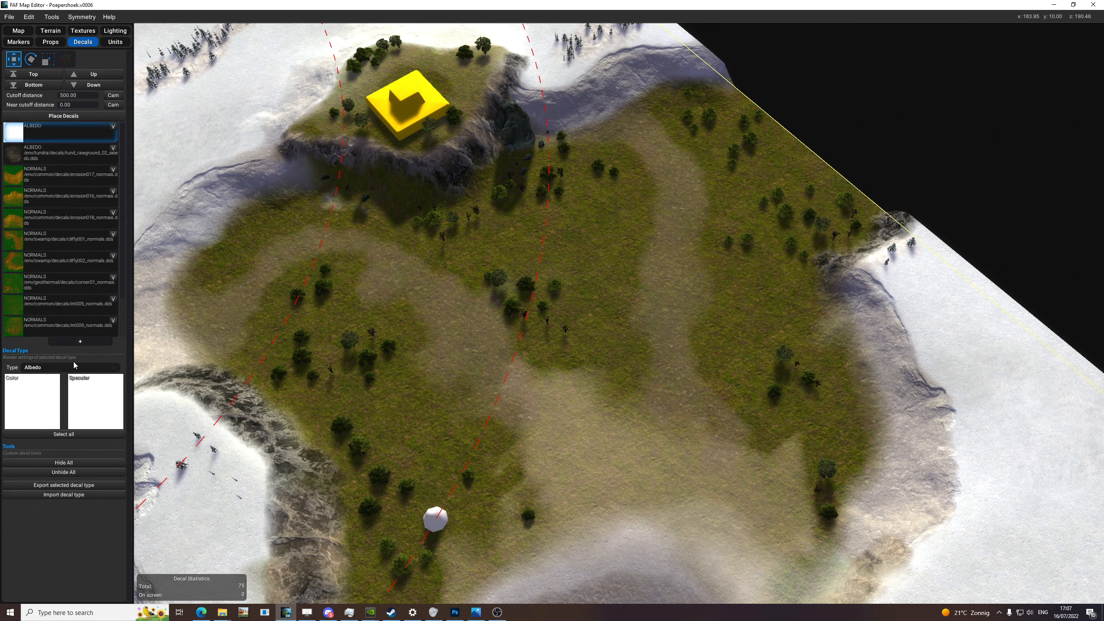
{"action": "left_click", "coordinate": [83, 418]}
- Look through the evergreen decals in the resource browser for a suitable ground decal
{"action": "left_click", "coordinate": [575, 182]}
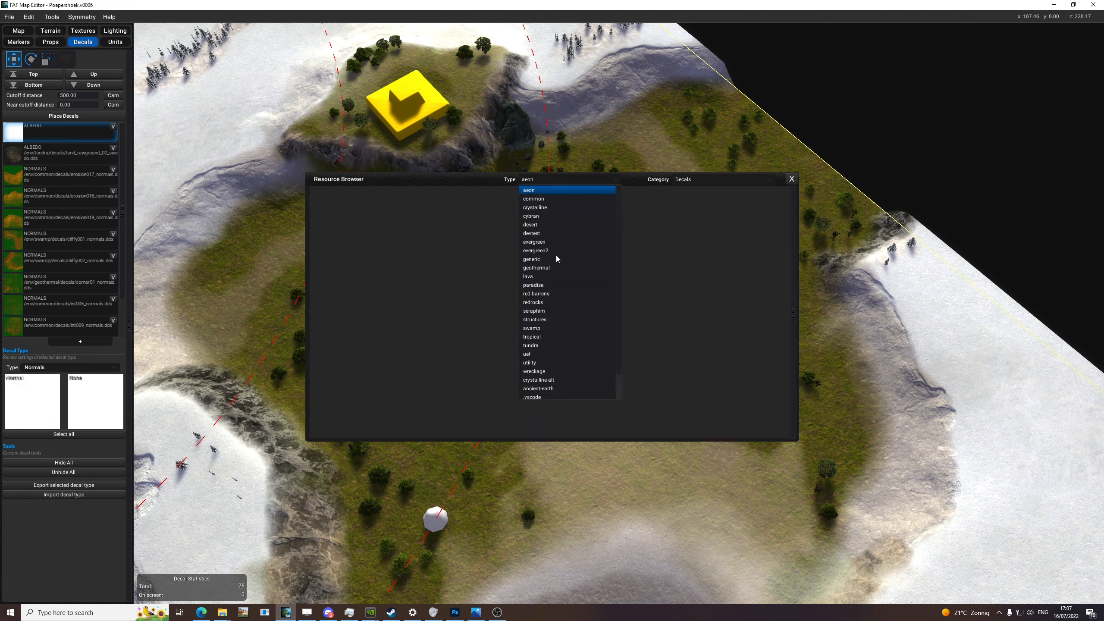
{"action": "left_click", "coordinate": [551, 243]}
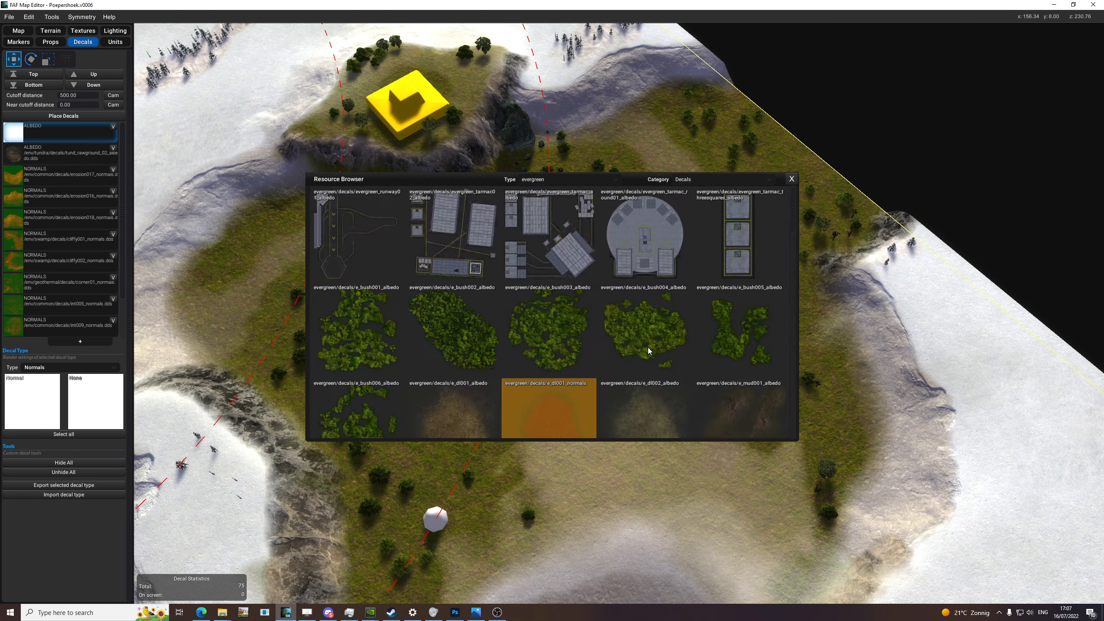
{"action": "scroll", "coordinate": [648, 350], "scroll_direction": "down", "scroll_amount": 10}
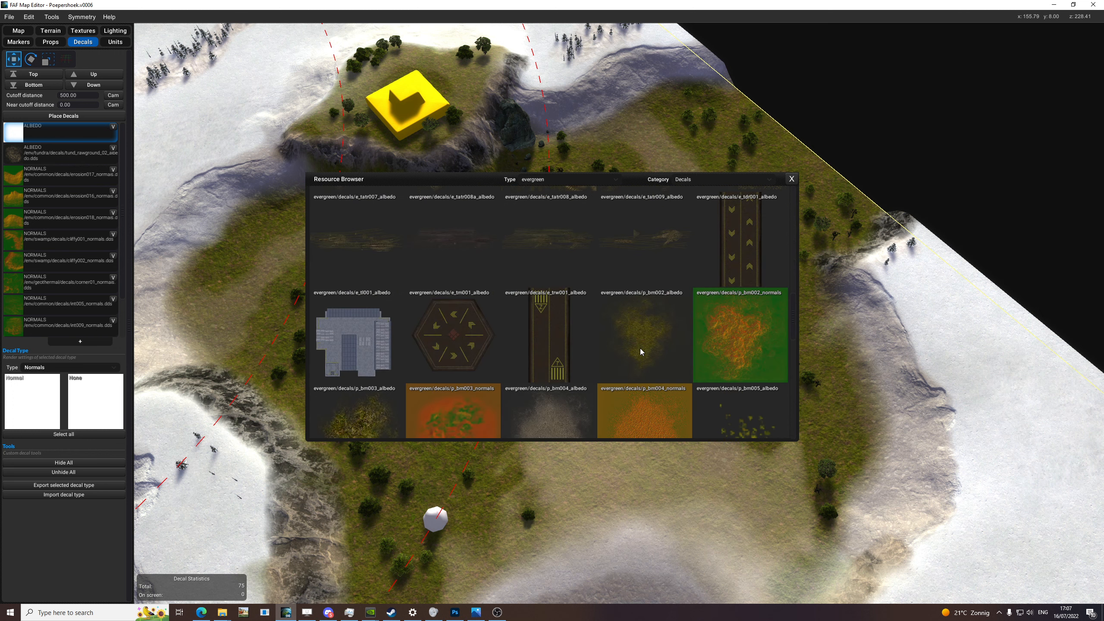
{"action": "scroll", "coordinate": [640, 348], "scroll_direction": "down", "scroll_amount": 10}
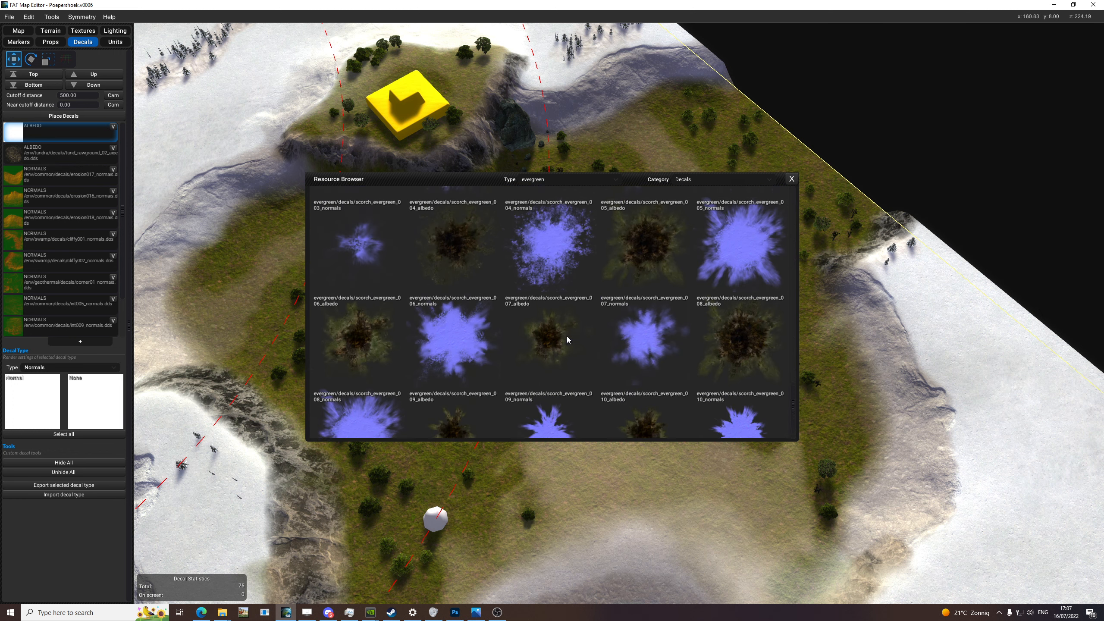
{"action": "scroll", "coordinate": [566, 340], "scroll_direction": "up", "scroll_amount": 10}
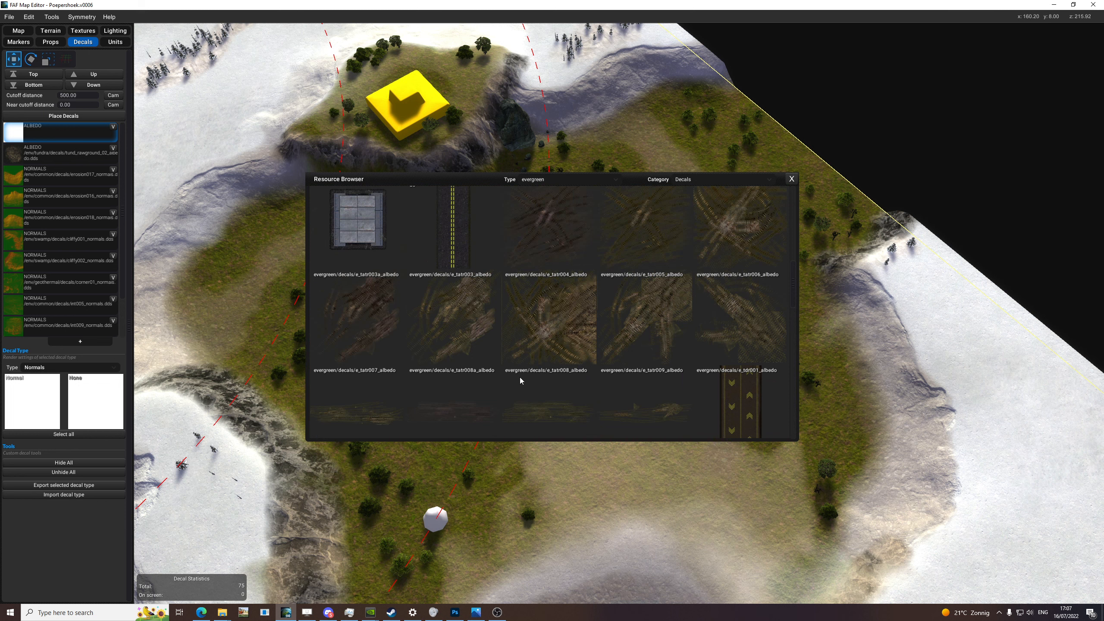
{"action": "scroll", "coordinate": [548, 371], "scroll_direction": "up", "scroll_amount": 8}
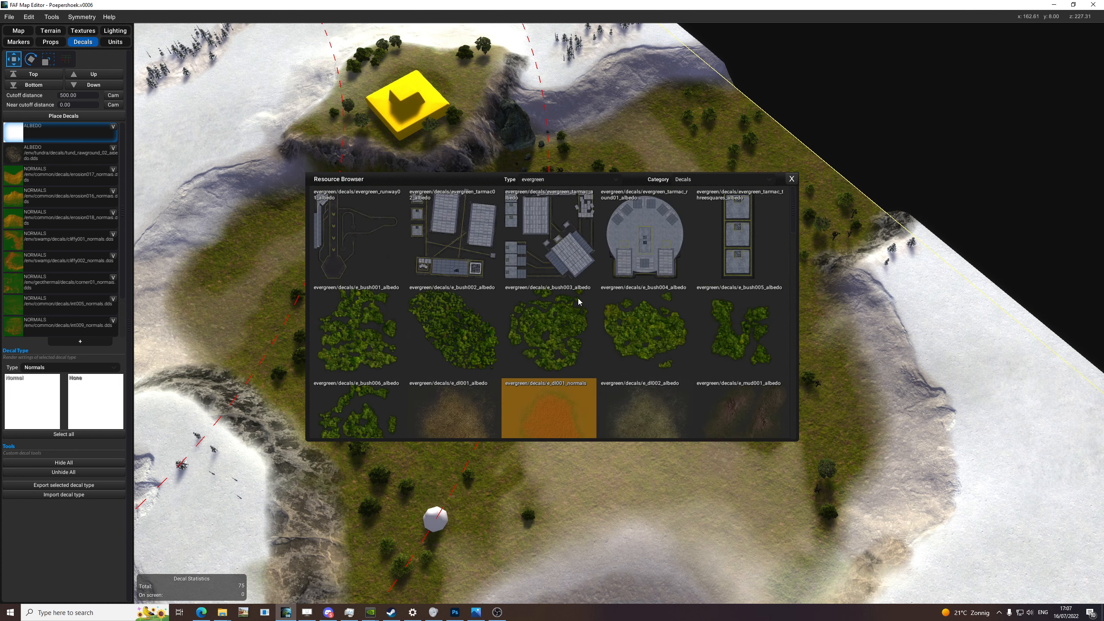
- Switch the resource browser to the evergreen2 decals and move it clear of the middle of the grass field
{"action": "left_click", "coordinate": [564, 183]}
{"action": "left_click", "coordinate": [537, 251]}
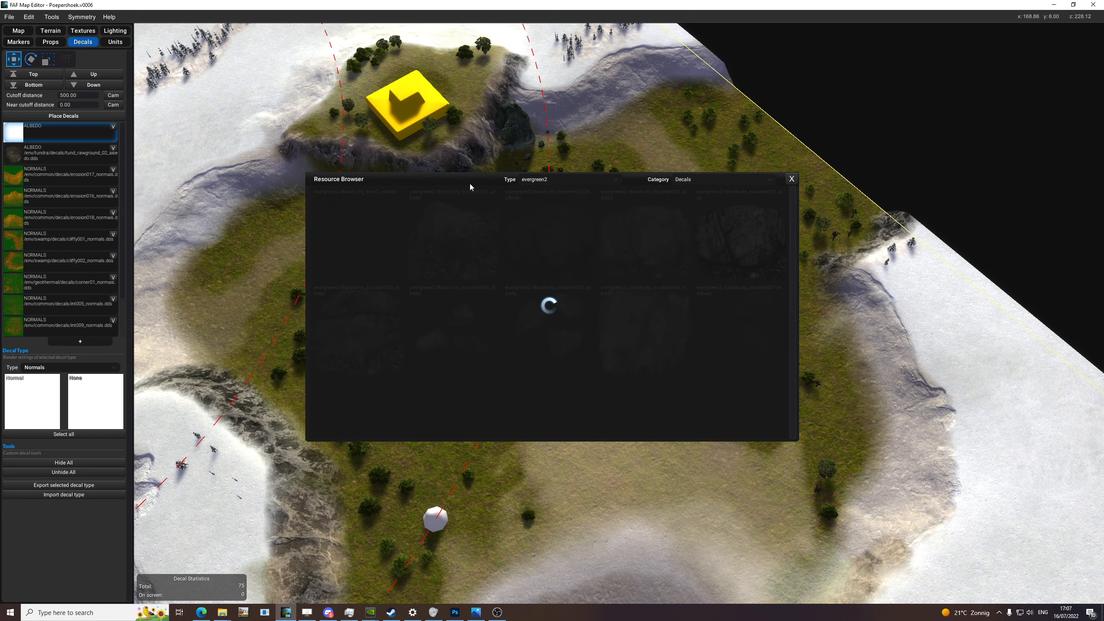
{"action": "left_click_drag", "start_coordinate": [426, 180], "coordinate": [744, 241]}
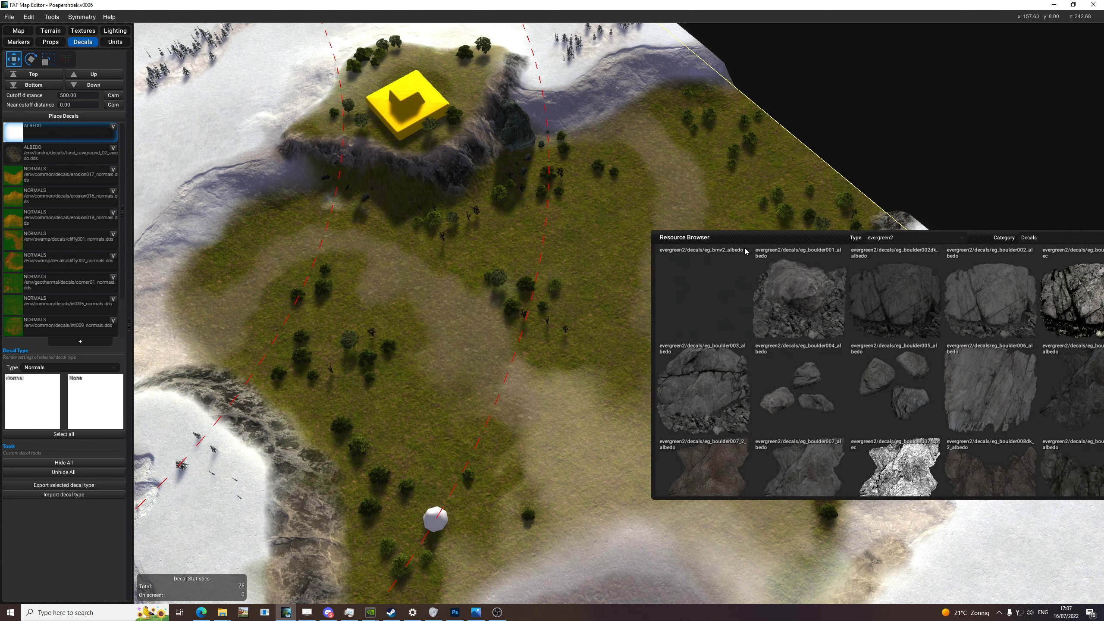
{"action": "left_click_drag", "start_coordinate": [695, 239], "coordinate": [630, 145]}
{"action": "scroll", "coordinate": [763, 185], "scroll_direction": "down", "scroll_amount": 5}
{"action": "scroll", "coordinate": [857, 294], "scroll_direction": "up", "scroll_amount": 3}
{"action": "middle_click_drag", "start_coordinate": [336, 269], "coordinate": [196, 230]}
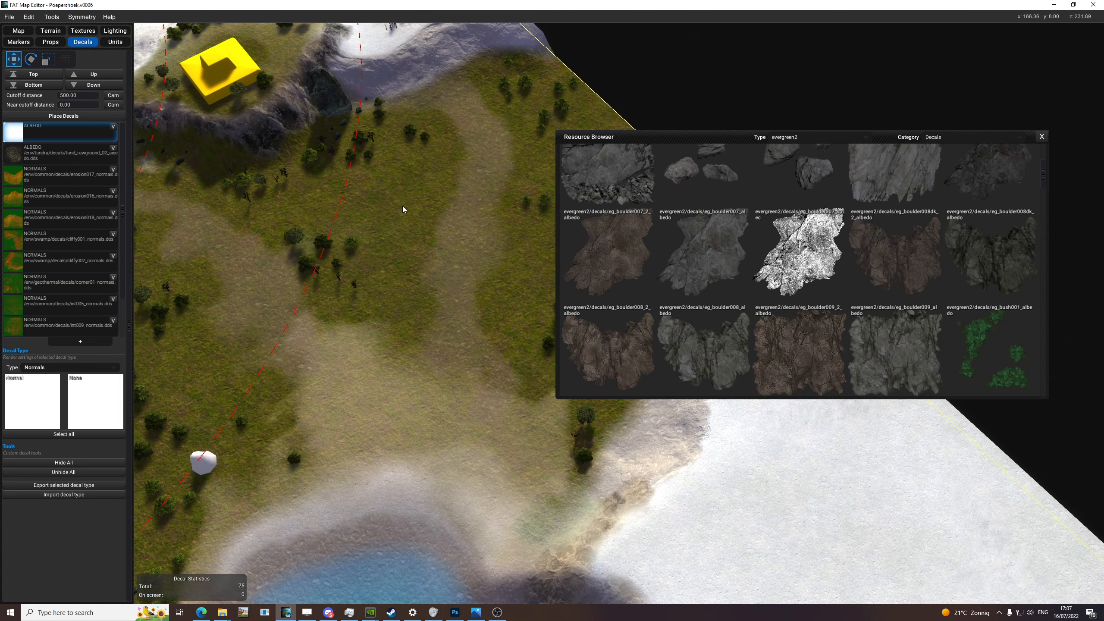
{"action": "scroll", "coordinate": [405, 209], "scroll_direction": "up", "scroll_amount": 3}
{"action": "scroll", "coordinate": [729, 240], "scroll_direction": "up", "scroll_amount": 2}
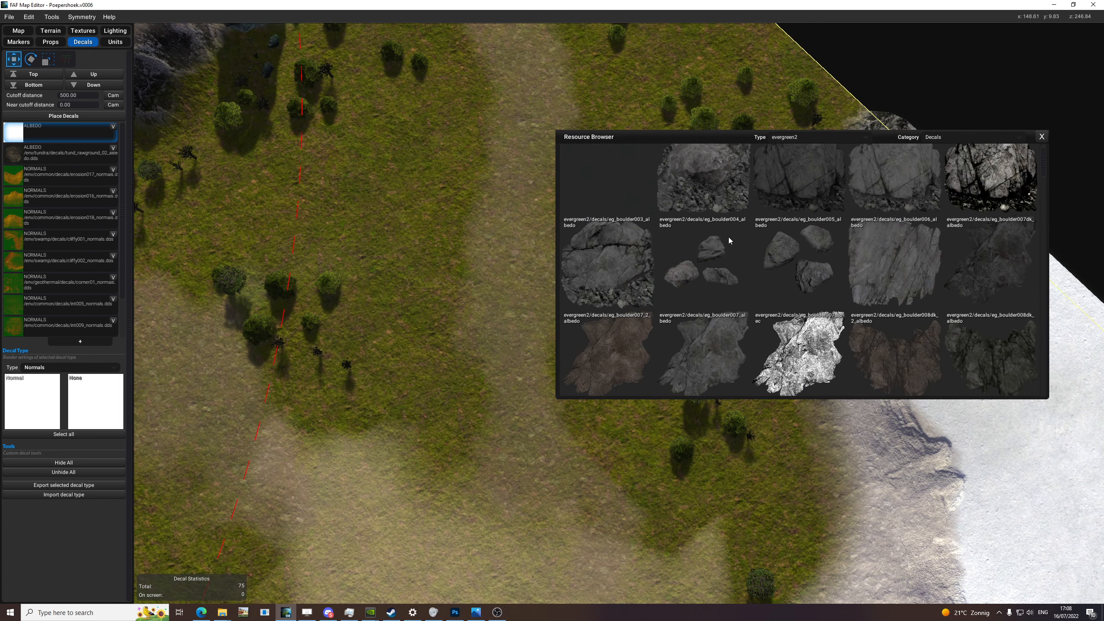
- Assign the eg_boulder004_albedo texture to the new decal type and set the type to Albedo
{"action": "left_click_drag", "start_coordinate": [701, 261], "coordinate": [42, 372]}
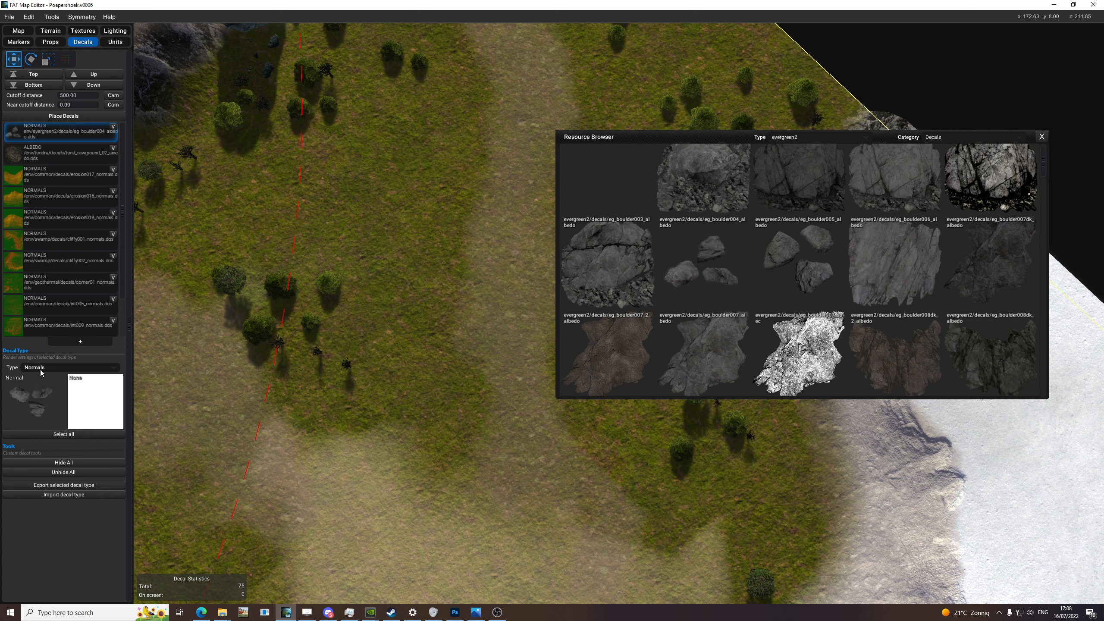
{"action": "left_click", "coordinate": [34, 377]}
- Place an enlarged, rotated eg_boulder004 decal on the grass between the dashed line and the dirt path
{"action": "left_click", "coordinate": [78, 116]}
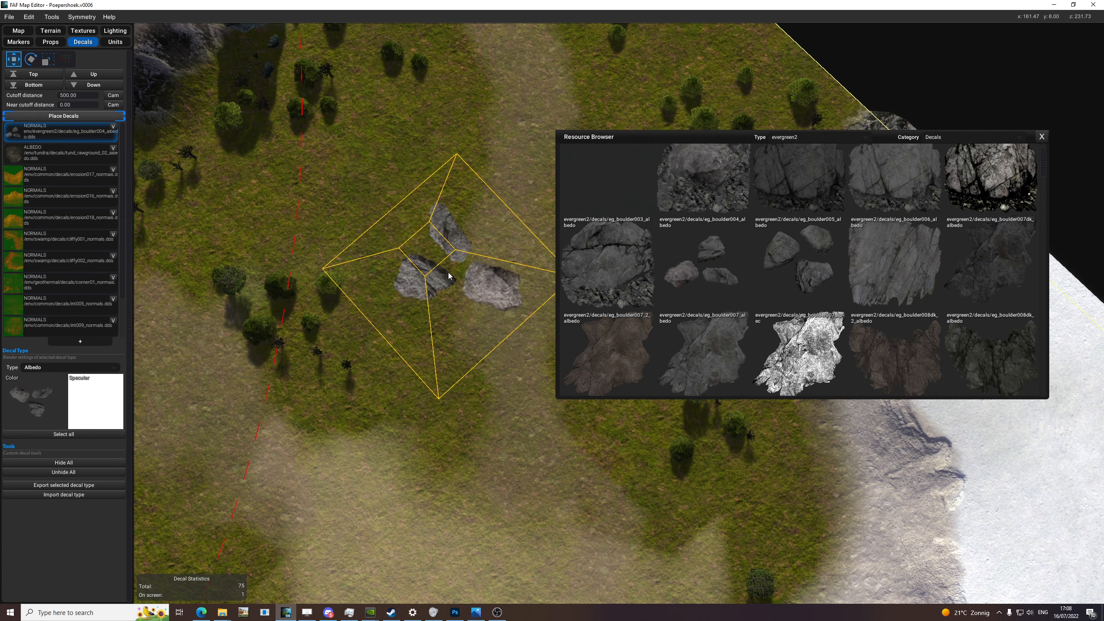
{"action": "key", "text": "e"}
{"action": "key", "text": "r"}
{"action": "key", "text": "w"}
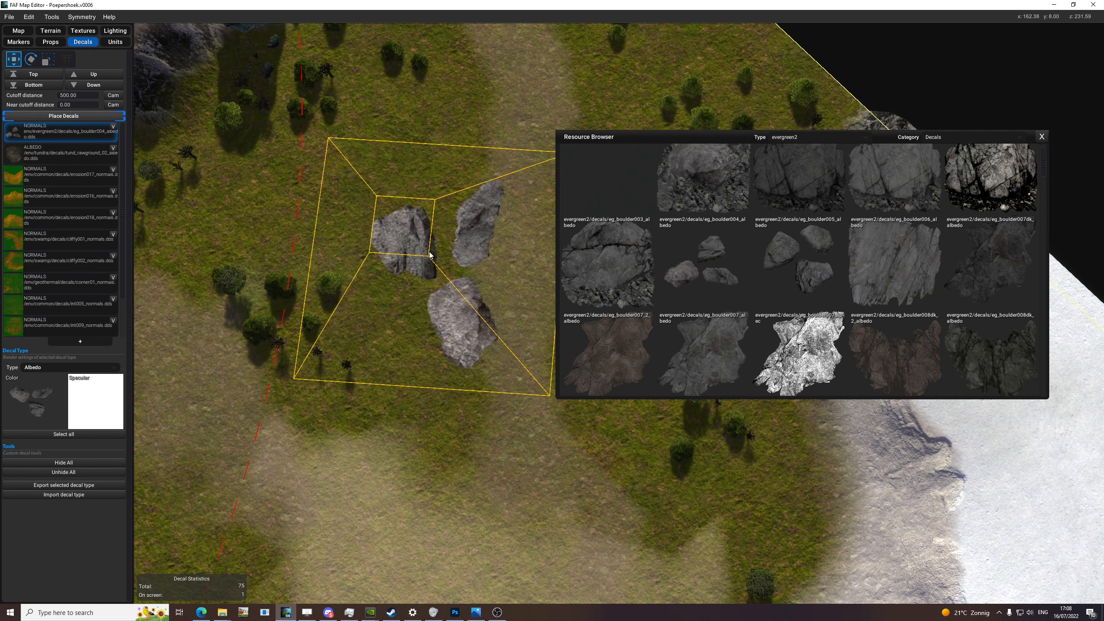
{"action": "left_click", "coordinate": [413, 230]}
{"action": "middle_click_drag", "start_coordinate": [475, 263], "coordinate": [479, 299]}
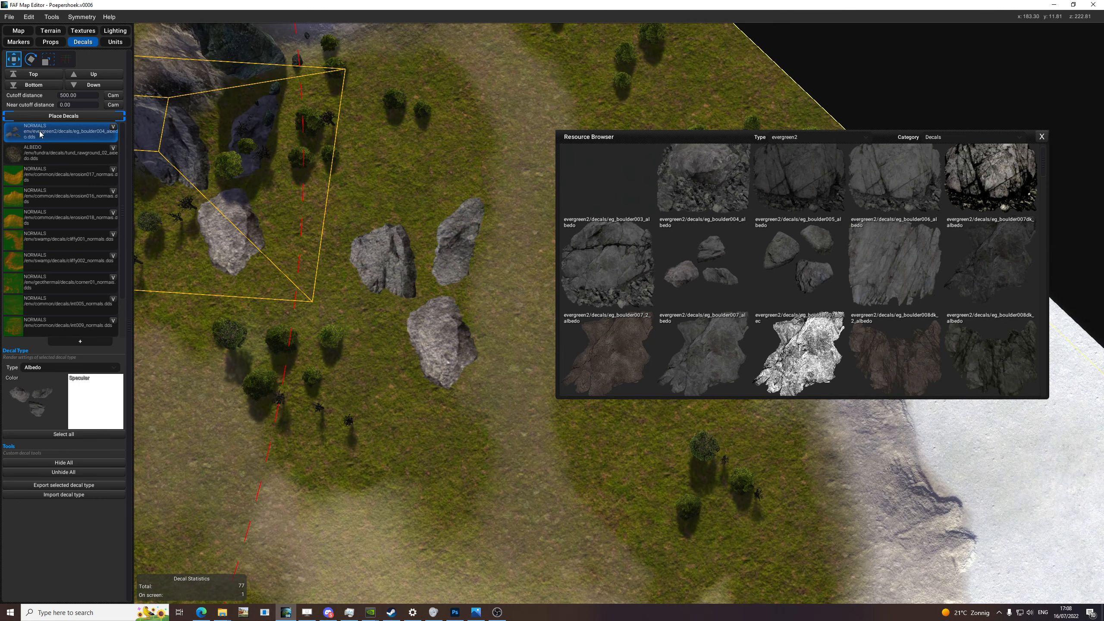
- Raise the terrain under one of the three boulders with the Standard height brush at size 2
{"action": "left_click", "coordinate": [52, 34]}
{"action": "scroll", "coordinate": [373, 263], "scroll_direction": "up", "scroll_amount": 3}
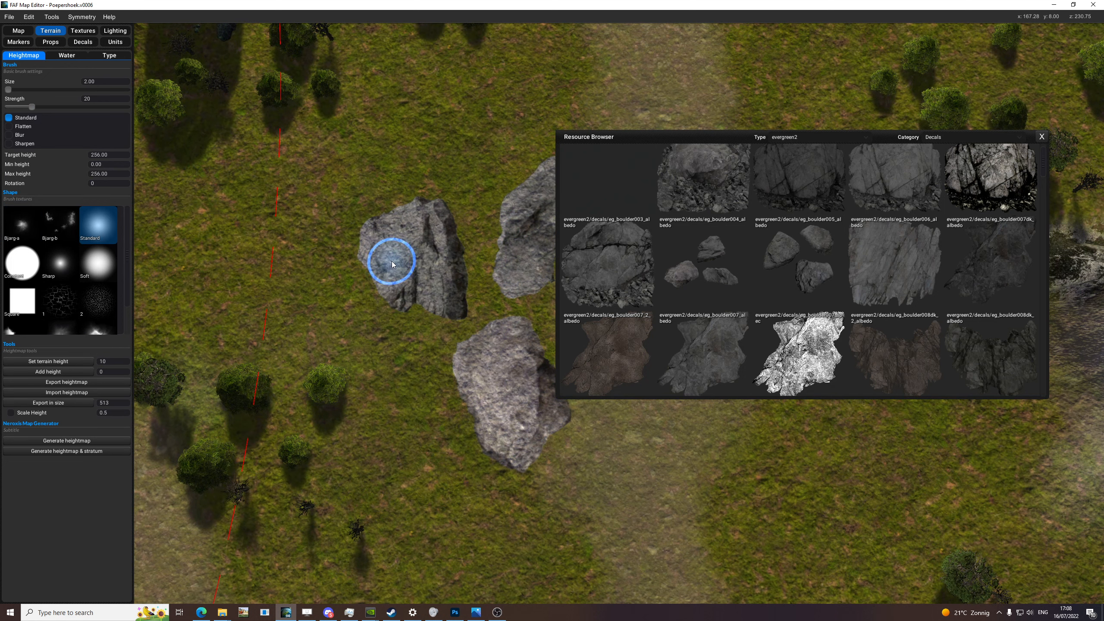
{"action": "left_click_drag", "start_coordinate": [394, 260], "coordinate": [398, 259]}
{"action": "left_click", "coordinate": [398, 249]}
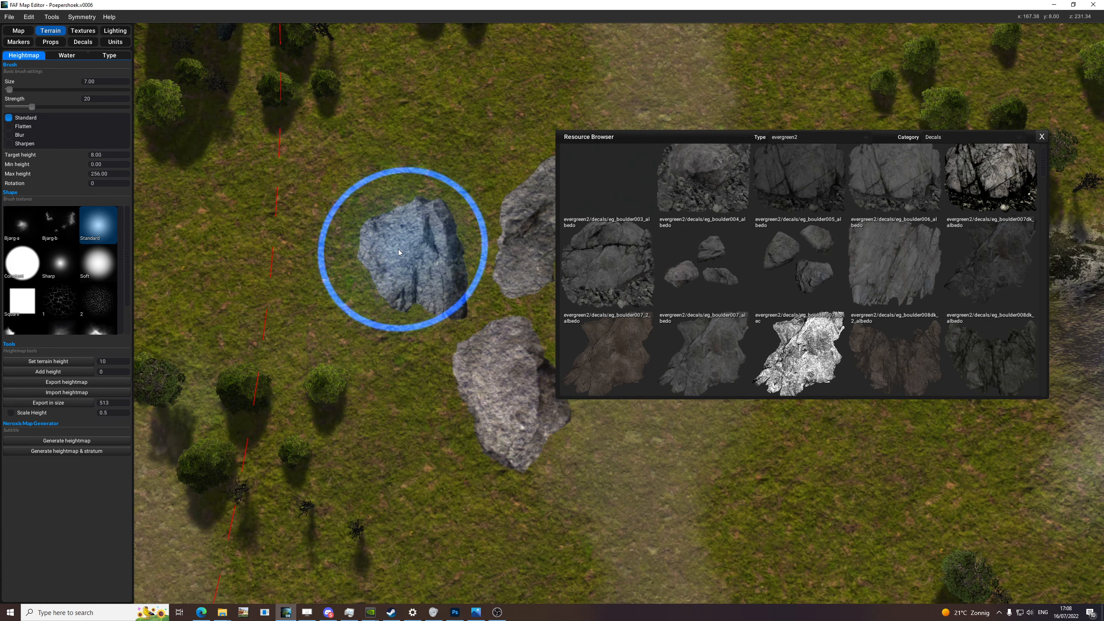
{"action": "mouse_move", "coordinate": [411, 253]}
{"action": "middle_mouse_down"}
{"action": "mouse_move", "coordinate": [420, 237]}
{"action": "mouse_move", "coordinate": [423, 245]}
{"action": "middle_mouse_up"}
{"action": "mouse_move", "coordinate": [424, 245]}
{"action": "left_mouse_down"}
{"action": "mouse_move", "coordinate": [388, 229]}
{"action": "mouse_move", "coordinate": [401, 213]}
{"action": "left_mouse_up"}
{"action": "mouse_move", "coordinate": [401, 213]}
{"action": "middle_mouse_down"}
{"action": "mouse_move", "coordinate": [419, 256]}
{"action": "mouse_move", "coordinate": [411, 248]}
{"action": "middle_mouse_up"}
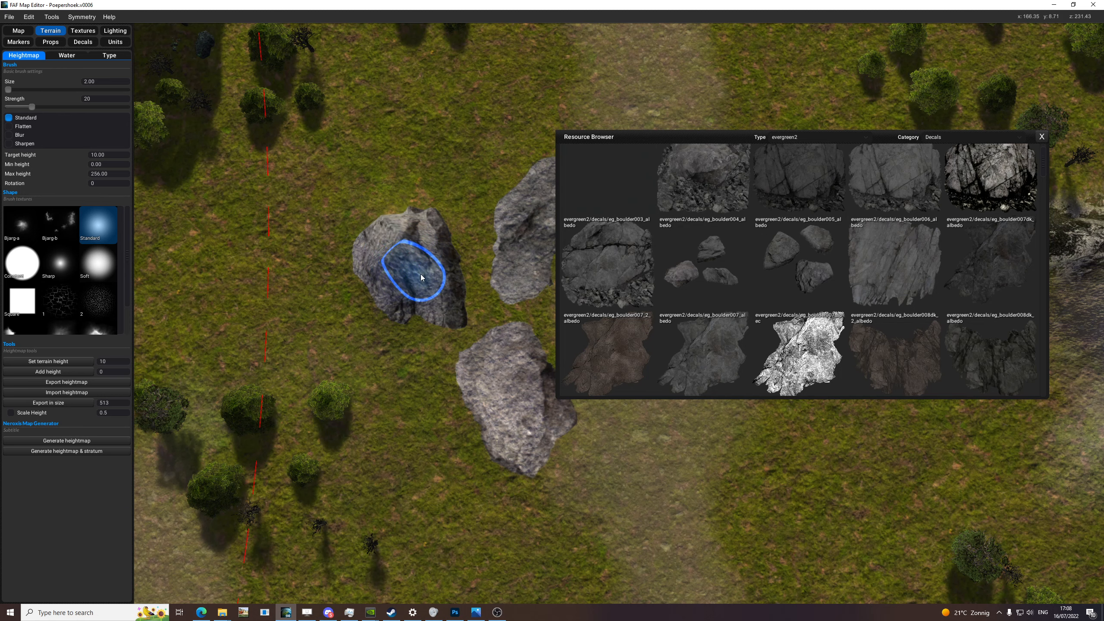
{"action": "middle_click_drag", "start_coordinate": [465, 280], "coordinate": [470, 166]}
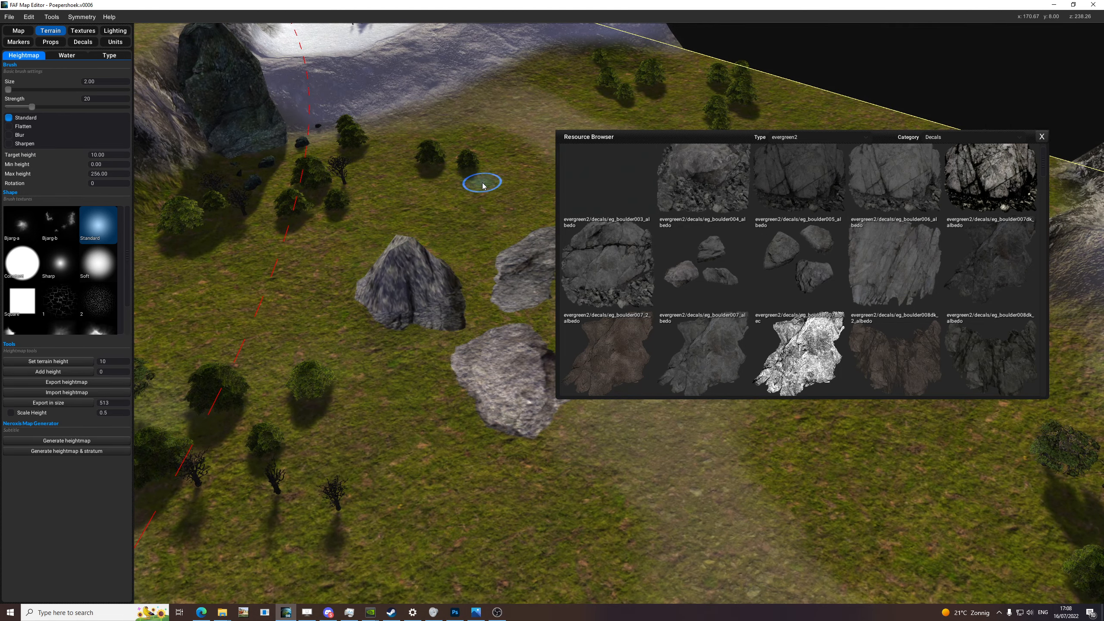
- Undo the terrain raising and the placement of the three-boulder decal
{"action": "key", "text": "ctrl+z"}
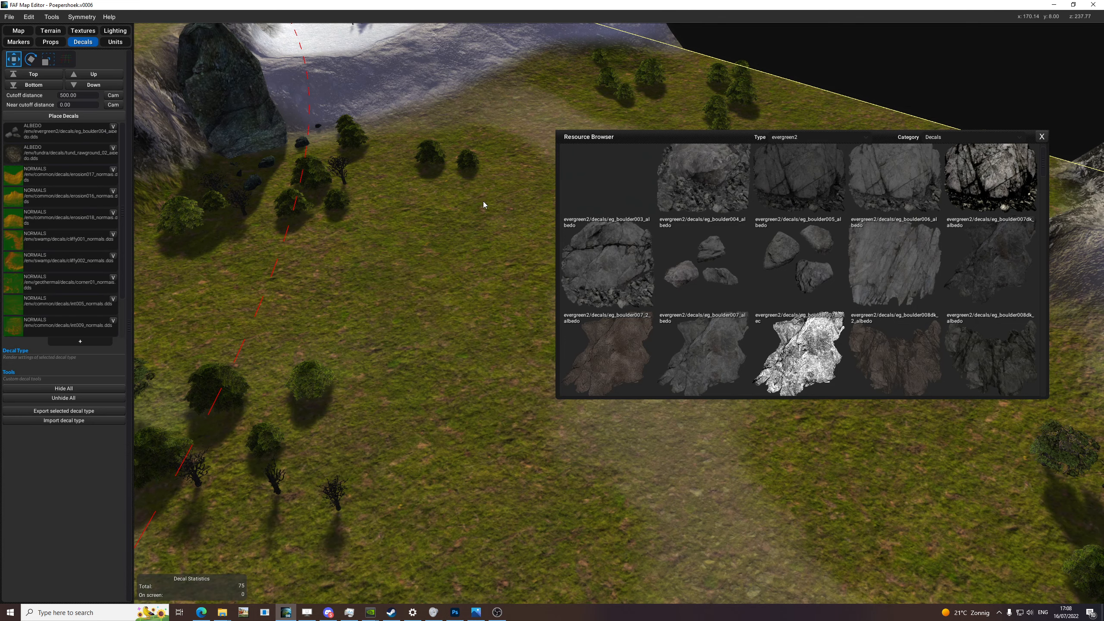
{"action": "middle_click_drag", "start_coordinate": [483, 201], "coordinate": [477, 259]}
{"action": "scroll", "coordinate": [477, 261], "scroll_direction": "down", "scroll_amount": 2}
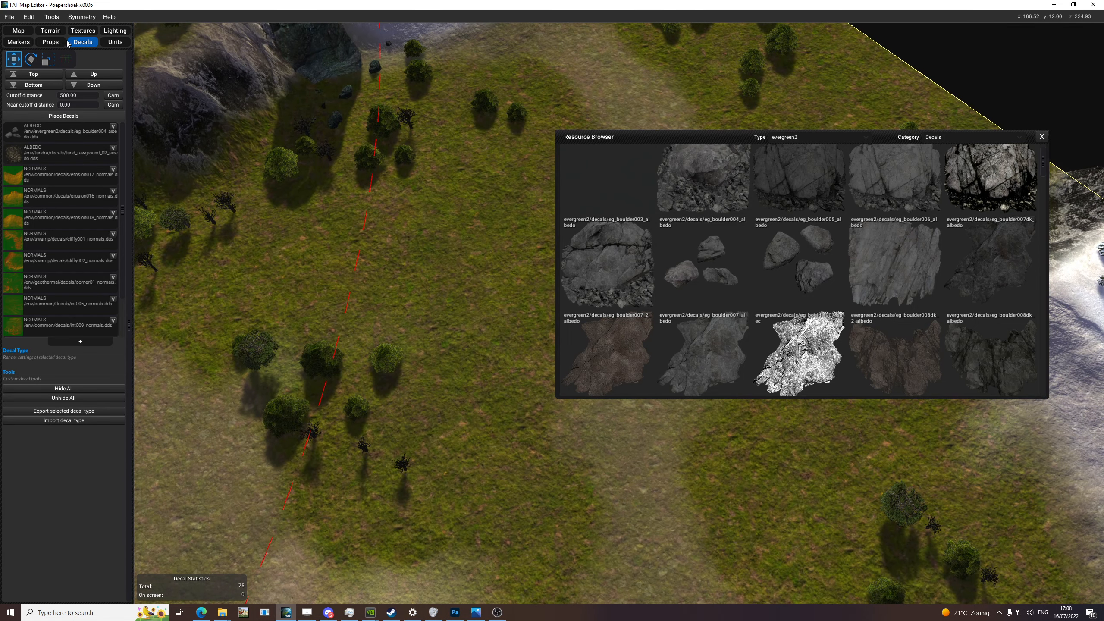
- Change the boulder decal type's texture to eg_boulder007_albedo and place it, rotated and scaled, on the grass beside the dirt path
{"action": "left_click", "coordinate": [31, 136]}
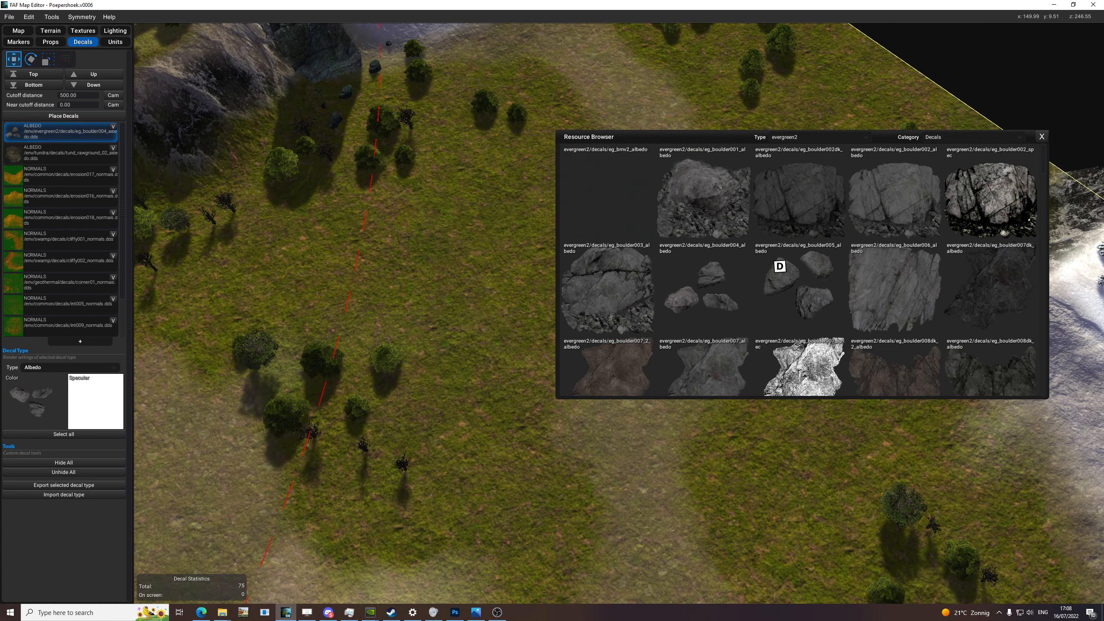
{"action": "left_click", "coordinate": [64, 116]}
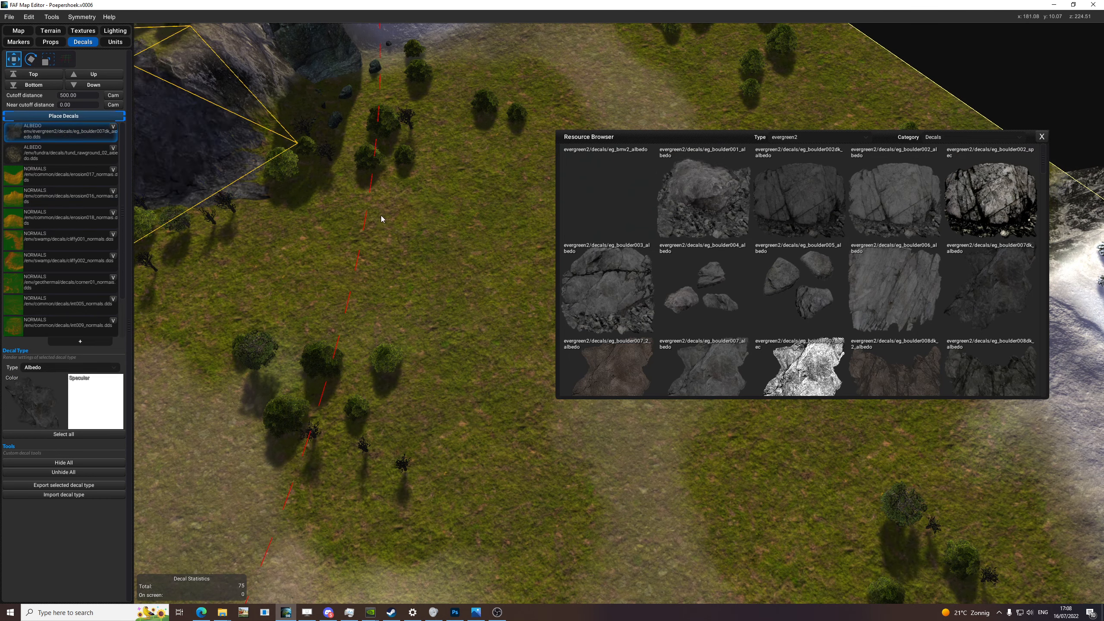
{"action": "scroll", "coordinate": [402, 275], "scroll_direction": "up", "scroll_amount": 2}
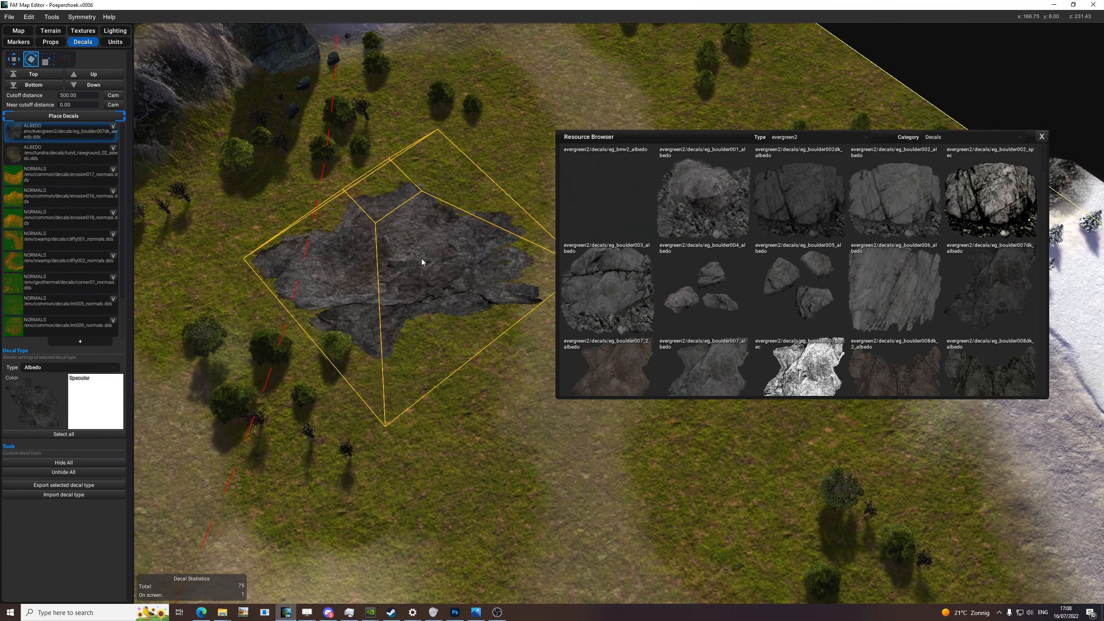
{"action": "scroll", "coordinate": [858, 303], "scroll_direction": "down", "scroll_amount": 2}
{"action": "left_click_drag", "start_coordinate": [703, 330], "coordinate": [60, 130]}
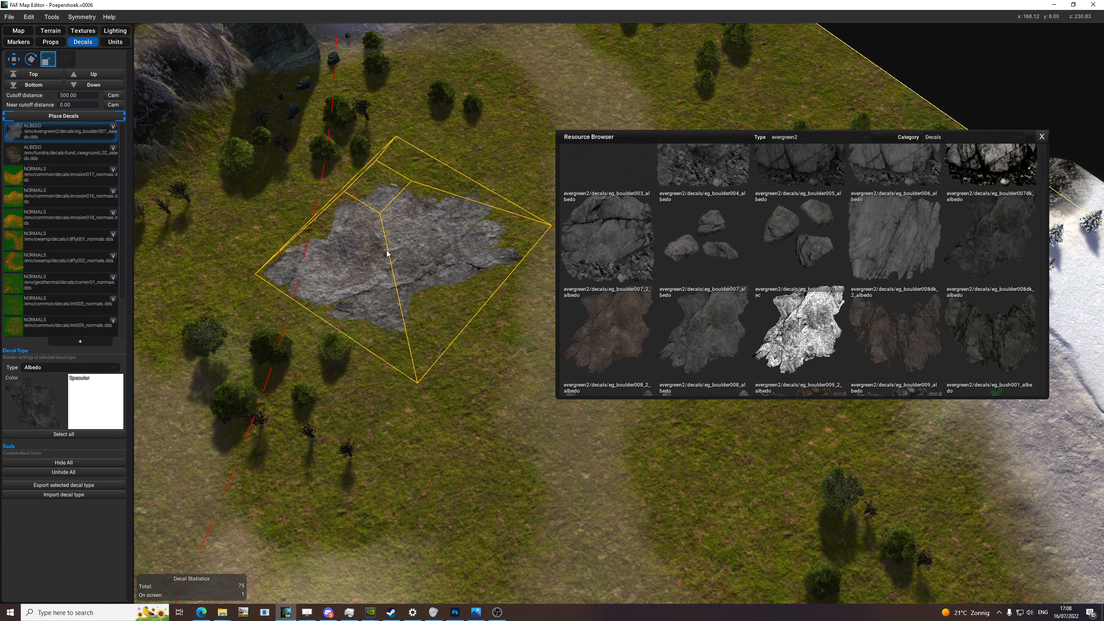
{"action": "key", "text": "e"}
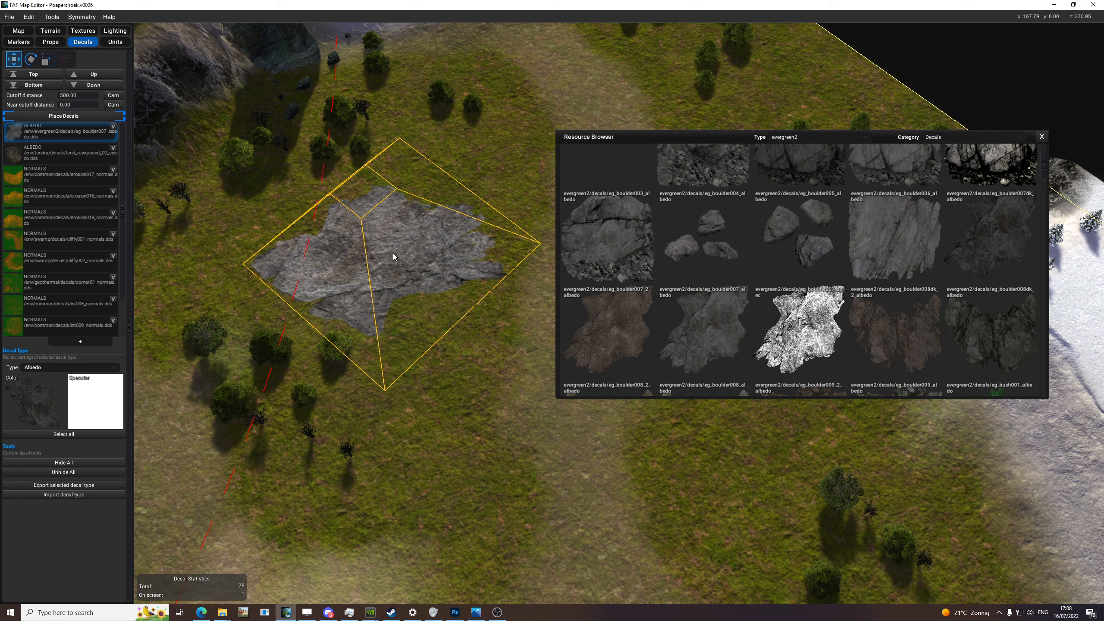
{"action": "left_click", "coordinate": [393, 254]}
- Raise the terrain beneath the placed rock decal into a rounded mound, using the Standard height brush at size 4
{"action": "scroll", "coordinate": [855, 272], "scroll_direction": "down", "scroll_amount": 9}
{"action": "scroll", "coordinate": [855, 272], "scroll_direction": "down", "scroll_amount": 7}
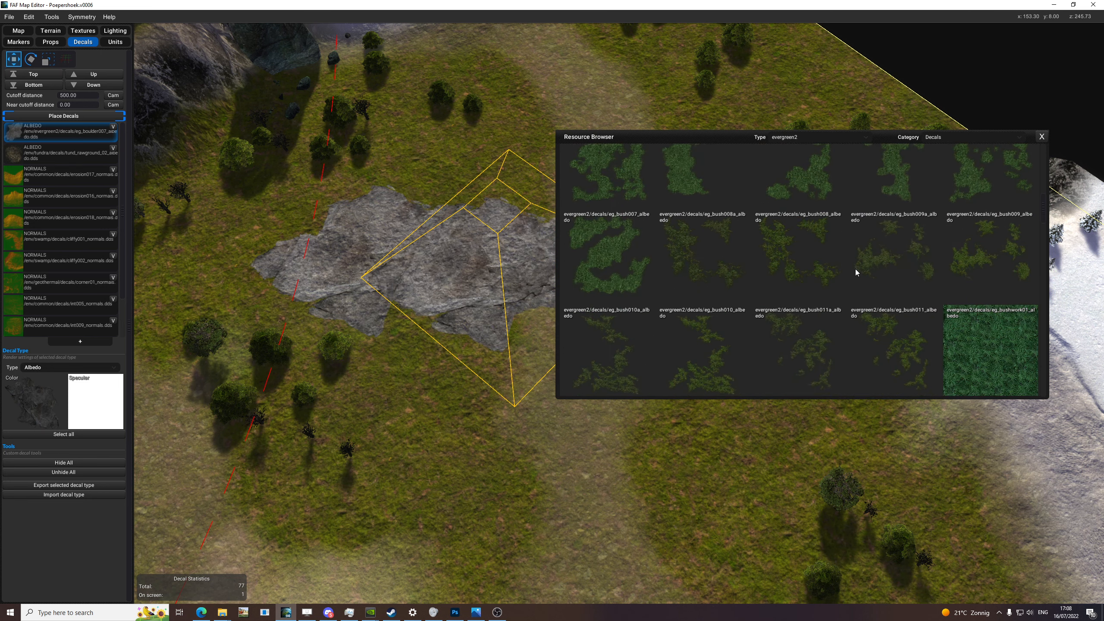
{"action": "scroll", "coordinate": [379, 332], "scroll_direction": "up", "scroll_amount": 3}
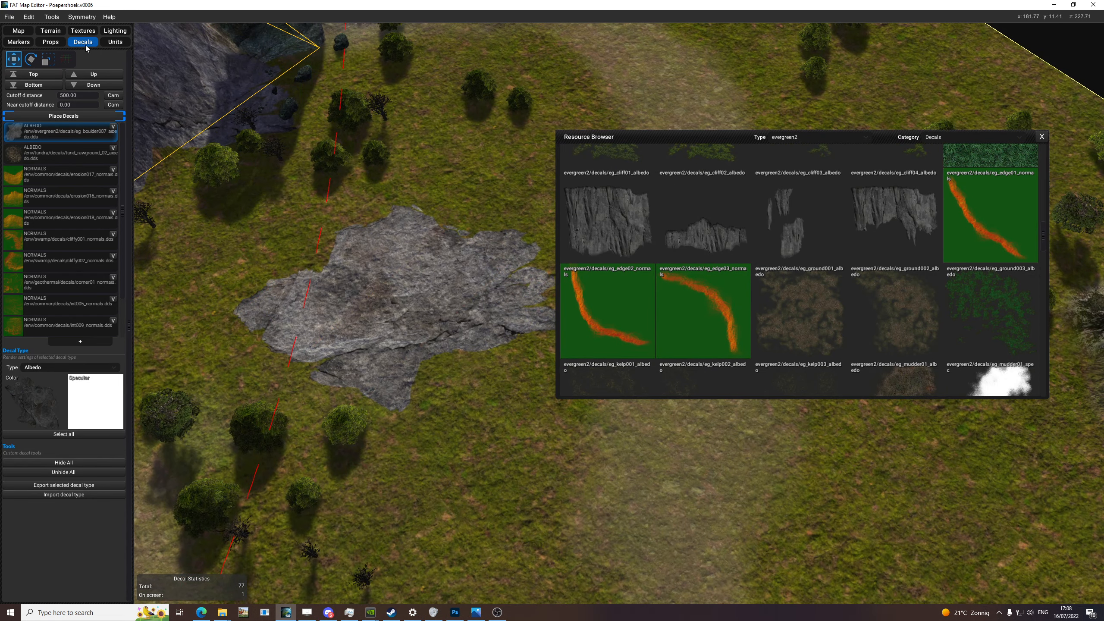
{"action": "left_click", "coordinate": [50, 31]}
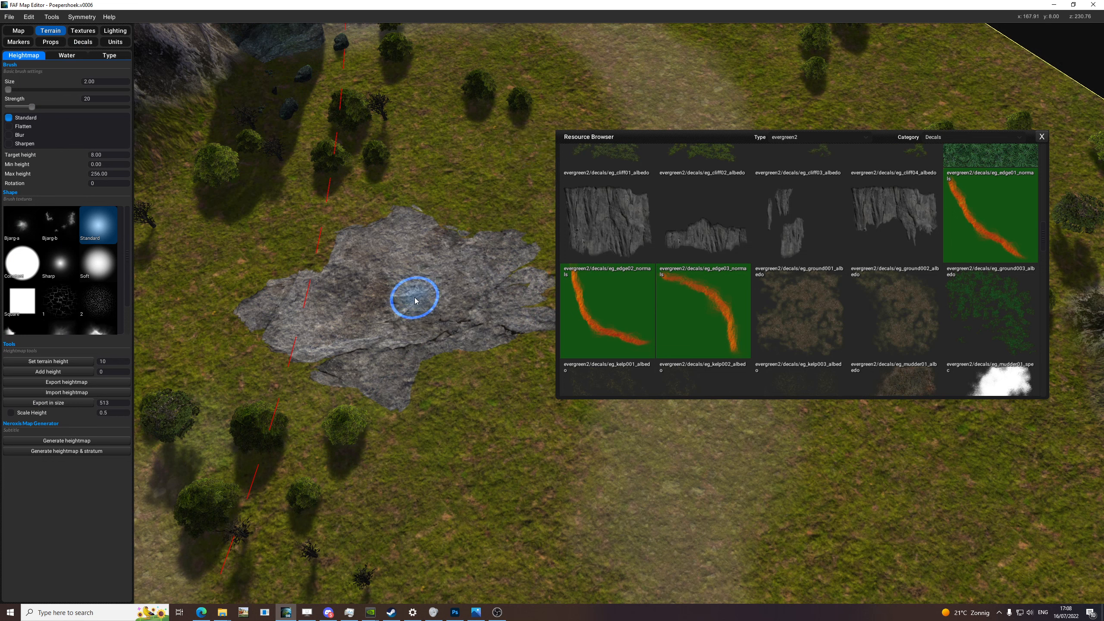
{"action": "mouse_move", "coordinate": [415, 298]}
{"action": "left_mouse_down"}
{"action": "mouse_move", "coordinate": [463, 288]}
{"action": "mouse_move", "coordinate": [414, 265]}
{"action": "left_mouse_up"}
{"action": "key", "text": "ctrl+z"}
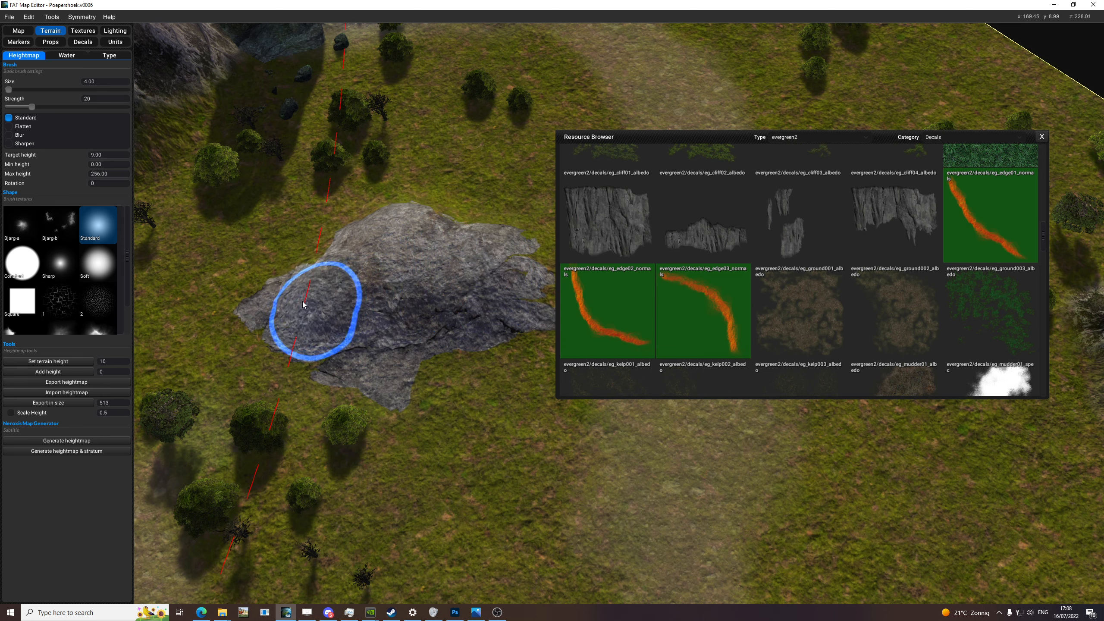
{"action": "left_click", "coordinate": [369, 326]}
{"action": "mouse_move", "coordinate": [367, 328]}
{"action": "middle_mouse_down"}
{"action": "mouse_move", "coordinate": [434, 245]}
{"action": "mouse_move", "coordinate": [433, 189]}
{"action": "mouse_move", "coordinate": [456, 337]}
{"action": "middle_mouse_up"}
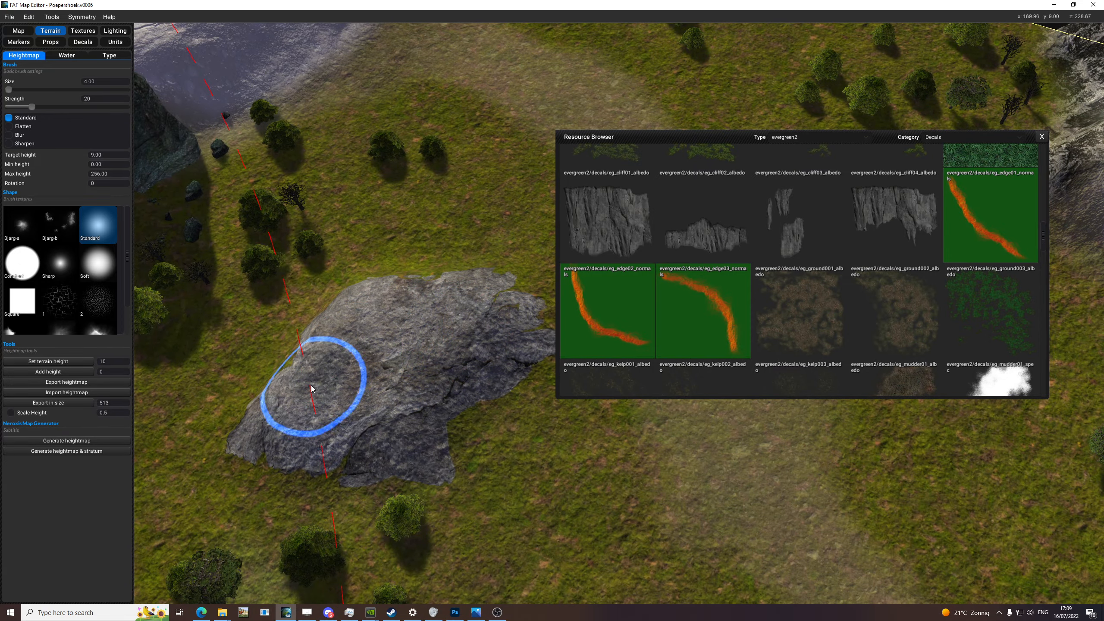
{"action": "middle_click_drag", "start_coordinate": [469, 345], "coordinate": [387, 248]}
- Select the boulder decal type again and swap its texture for a browner boulder variant from evergreen2
{"action": "left_click", "coordinate": [91, 44]}
{"action": "left_click", "coordinate": [91, 135]}
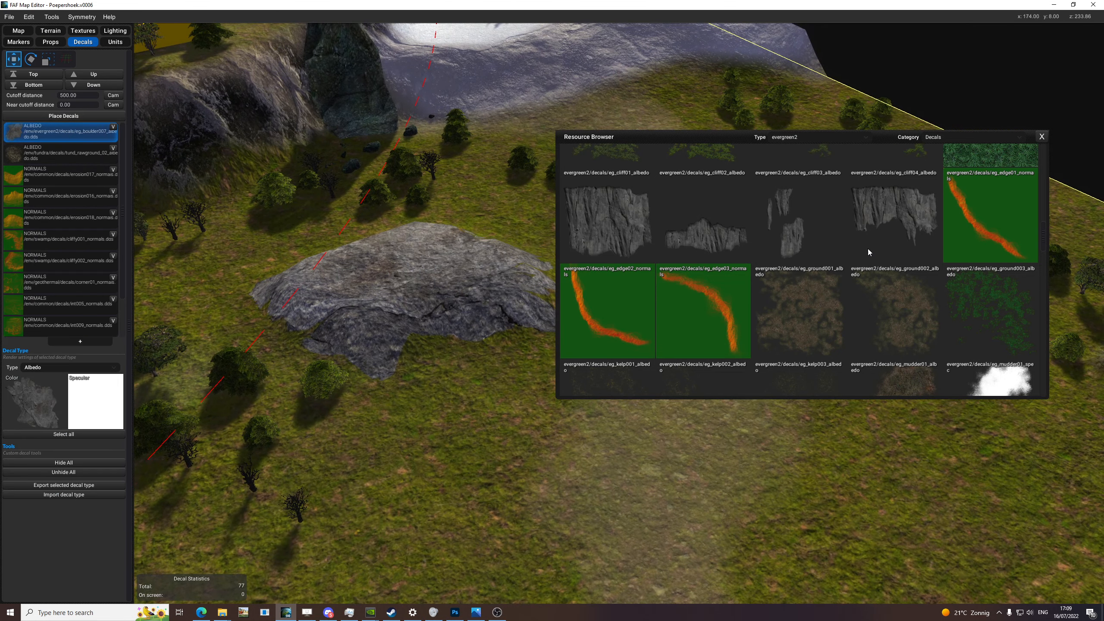
{"action": "scroll", "coordinate": [869, 261], "scroll_direction": "up", "scroll_amount": 5}
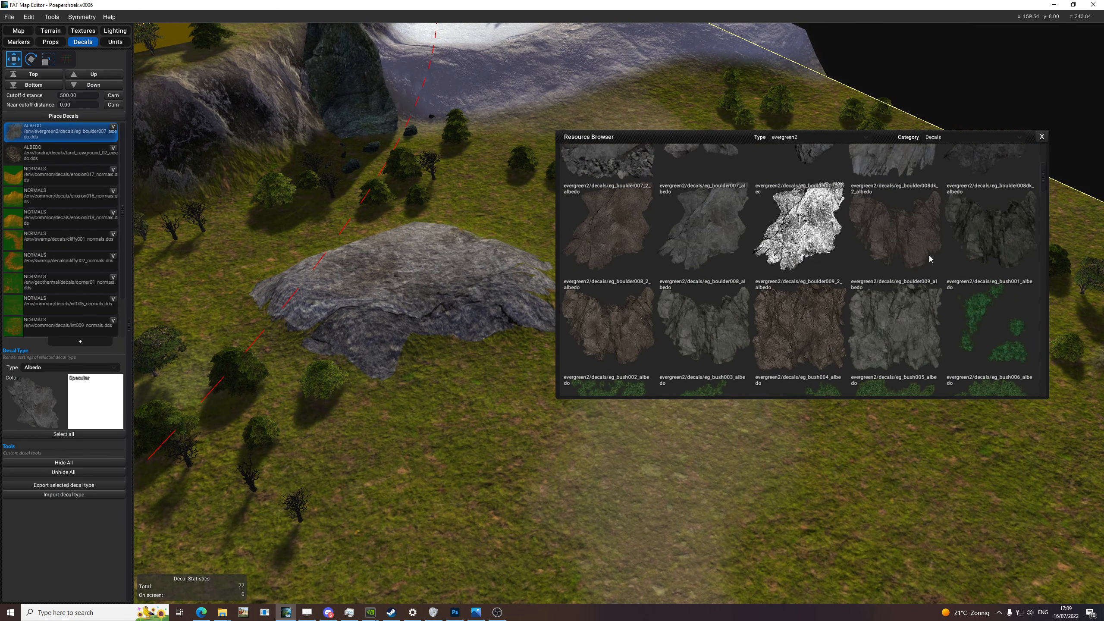
{"action": "middle_click_drag", "start_coordinate": [444, 236], "coordinate": [378, 305]}
- Paint the Layer 7 texture onto the ground along the rock mound's edges, using the Standard brush at size 7
{"action": "left_click", "coordinate": [80, 33]}
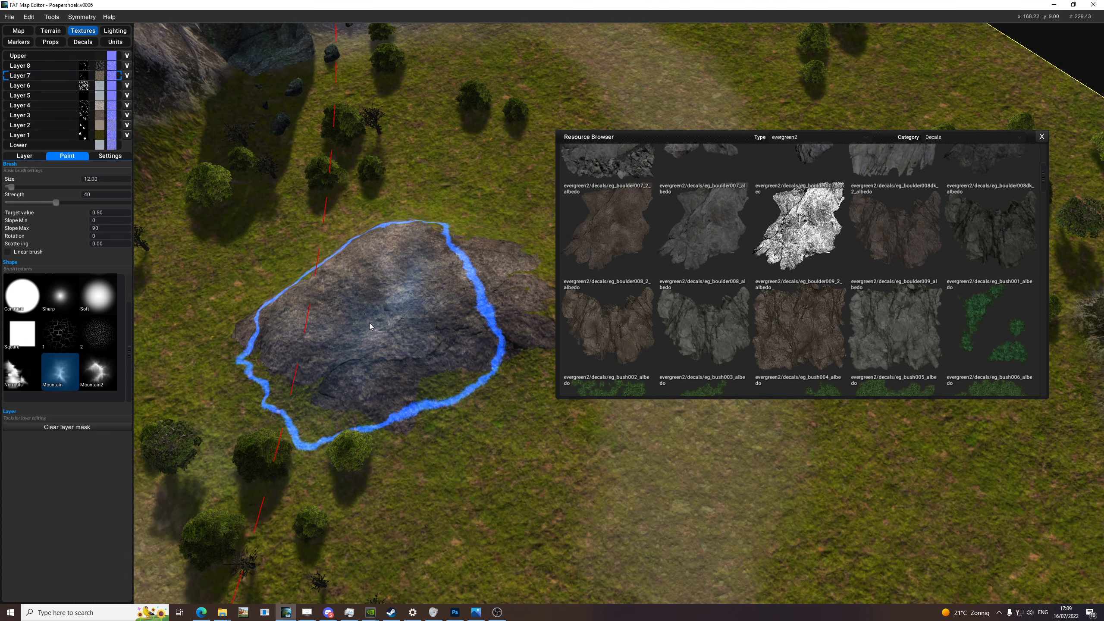
{"action": "scroll", "coordinate": [93, 304], "scroll_direction": "up", "scroll_amount": 1}
{"action": "left_click", "coordinate": [107, 310]}
{"action": "left_click", "coordinate": [104, 299]}
{"action": "key", "text": "b"}
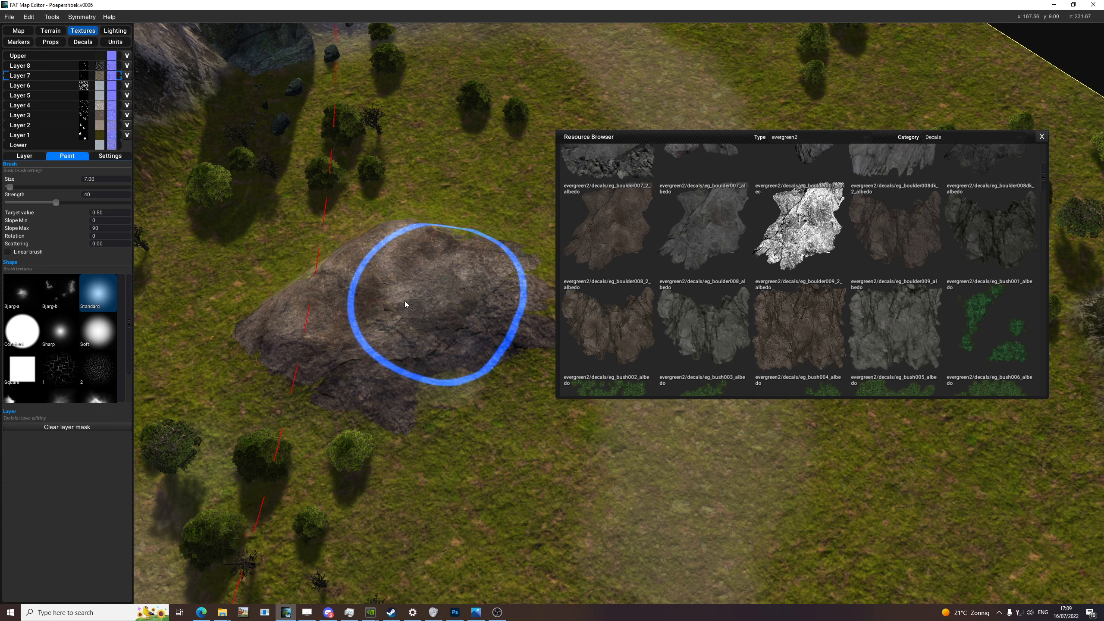
{"action": "left_click_drag", "start_coordinate": [405, 301], "coordinate": [432, 300]}
{"action": "middle_click_drag", "start_coordinate": [432, 300], "coordinate": [444, 312]}
{"action": "mouse_move", "coordinate": [443, 312]}
{"action": "left_mouse_down"}
{"action": "mouse_move", "coordinate": [463, 303]}
{"action": "mouse_move", "coordinate": [477, 323]}
{"action": "left_mouse_up"}
{"action": "middle_click_drag", "start_coordinate": [477, 323], "coordinate": [402, 296]}
{"action": "mouse_move", "coordinate": [403, 304]}
{"action": "left_mouse_down"}
{"action": "mouse_move", "coordinate": [428, 286]}
{"action": "mouse_move", "coordinate": [457, 320]}
{"action": "mouse_move", "coordinate": [424, 343]}
{"action": "mouse_move", "coordinate": [467, 340]}
{"action": "mouse_move", "coordinate": [431, 347]}
{"action": "mouse_move", "coordinate": [387, 263]}
{"action": "mouse_move", "coordinate": [301, 251]}
{"action": "left_mouse_up"}
{"action": "key", "text": "b"}
{"action": "key", "text": "b"}
{"action": "mouse_move", "coordinate": [301, 250]}
{"action": "middle_mouse_down"}
{"action": "mouse_move", "coordinate": [421, 248]}
{"action": "mouse_move", "coordinate": [502, 211]}
{"action": "middle_mouse_up"}
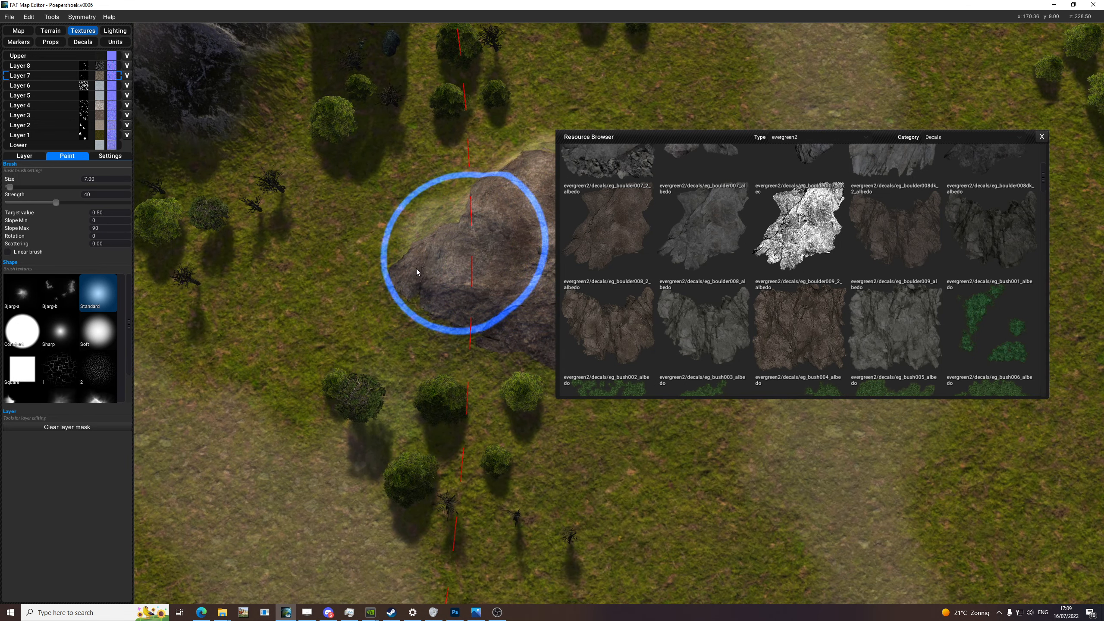
{"action": "middle_click_drag", "start_coordinate": [500, 324], "coordinate": [354, 265]}
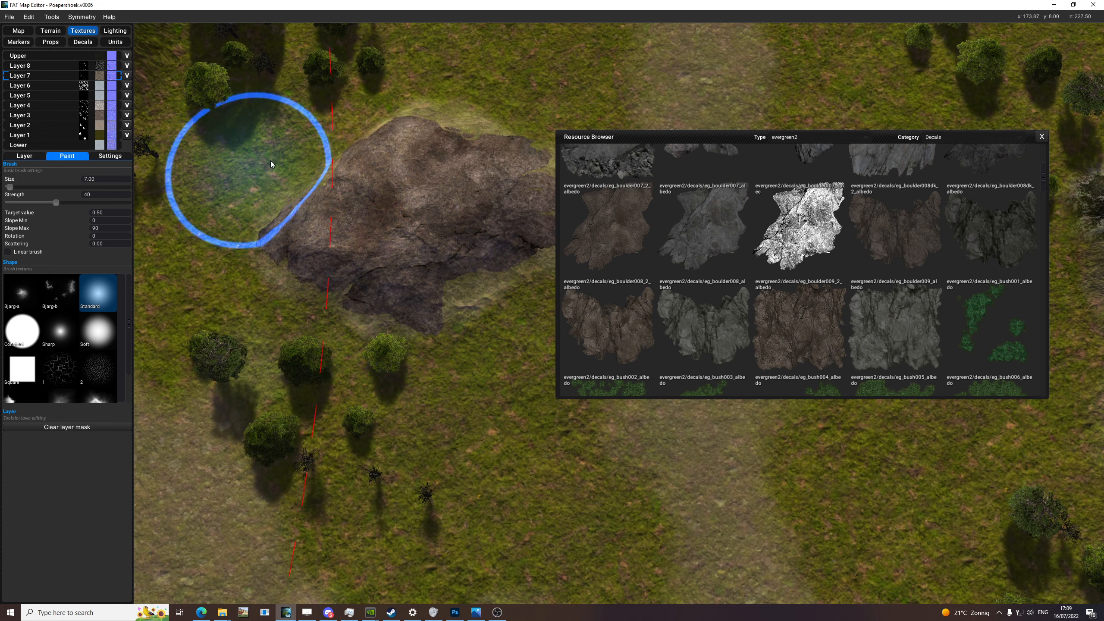
{"action": "middle_click_drag", "start_coordinate": [531, 111], "coordinate": [396, 68]}
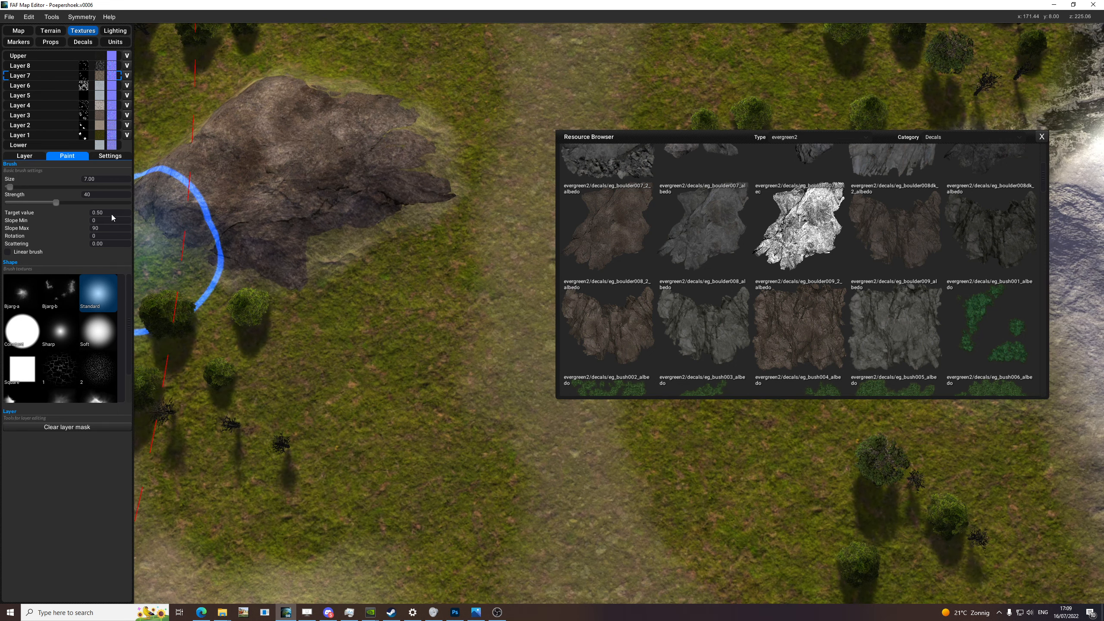
- Set the paint target value to 1.00 and strengthen the Layer 7 texture around the rock mound's outline
{"action": "mouse_move", "coordinate": [306, 167]}
{"action": "left_mouse_down"}
{"action": "mouse_move", "coordinate": [321, 189]}
{"action": "mouse_move", "coordinate": [371, 143]}
{"action": "mouse_move", "coordinate": [257, 124]}
{"action": "mouse_move", "coordinate": [328, 171]}
{"action": "mouse_move", "coordinate": [348, 298]}
{"action": "mouse_move", "coordinate": [469, 209]}
{"action": "mouse_move", "coordinate": [439, 276]}
{"action": "left_mouse_up"}
{"action": "middle_click_drag", "start_coordinate": [439, 276], "coordinate": [419, 375]}
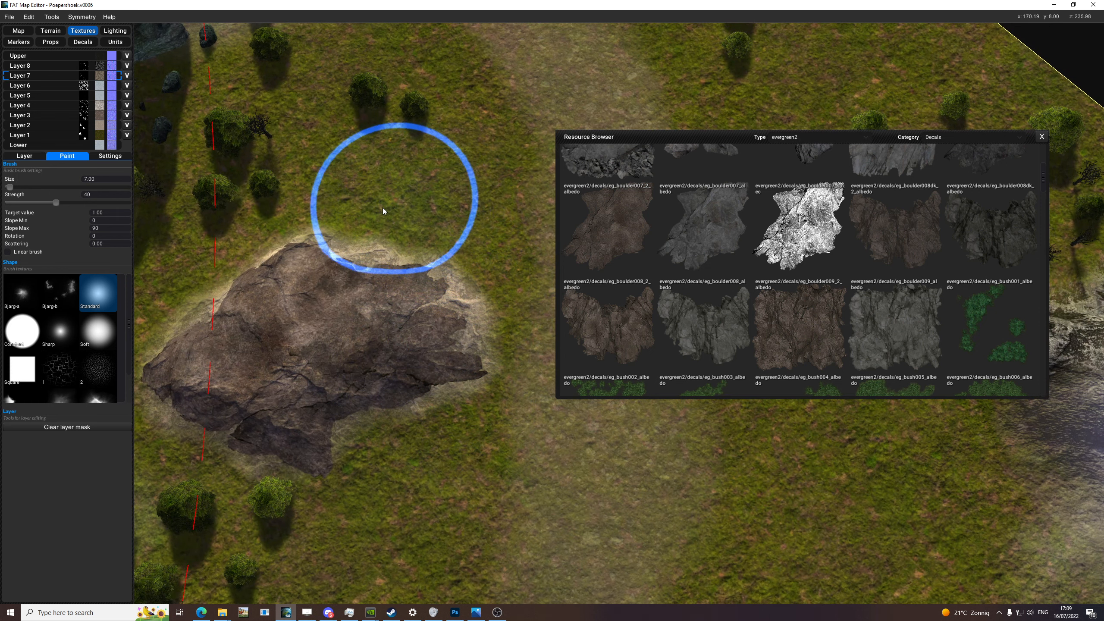
{"action": "middle_click_drag", "start_coordinate": [301, 263], "coordinate": [373, 249]}
{"action": "middle_click_drag", "start_coordinate": [215, 376], "coordinate": [213, 328]}
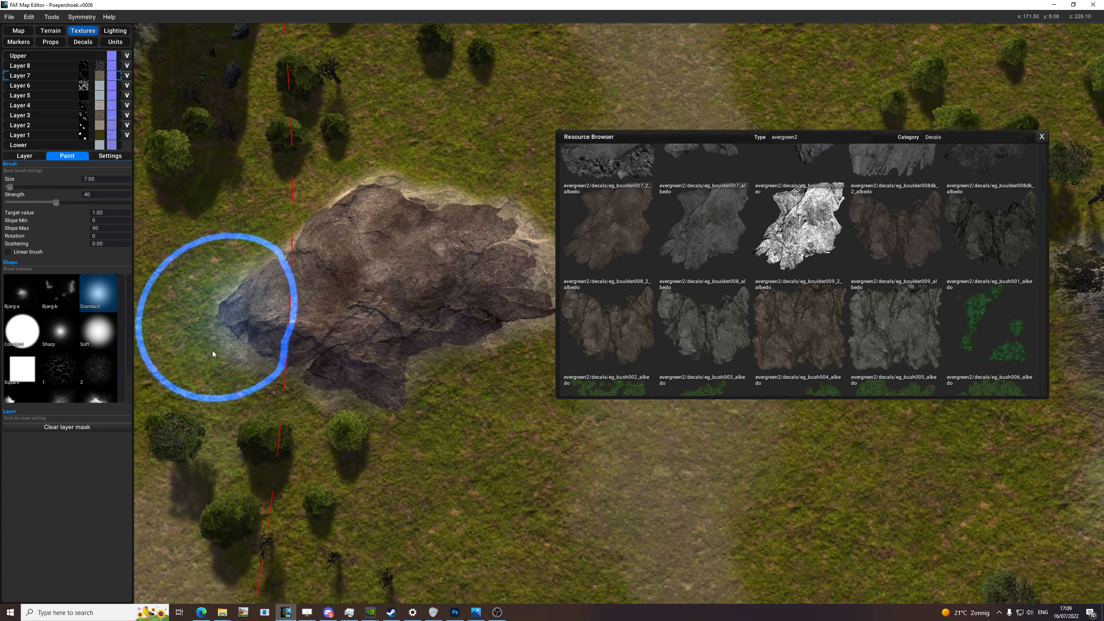
{"action": "middle_click_drag", "start_coordinate": [344, 404], "coordinate": [346, 369]}
- Inspect the painted rock mound and its surroundings from several angles and from above
{"action": "key", "text": "h"}
{"action": "key", "text": "h"}
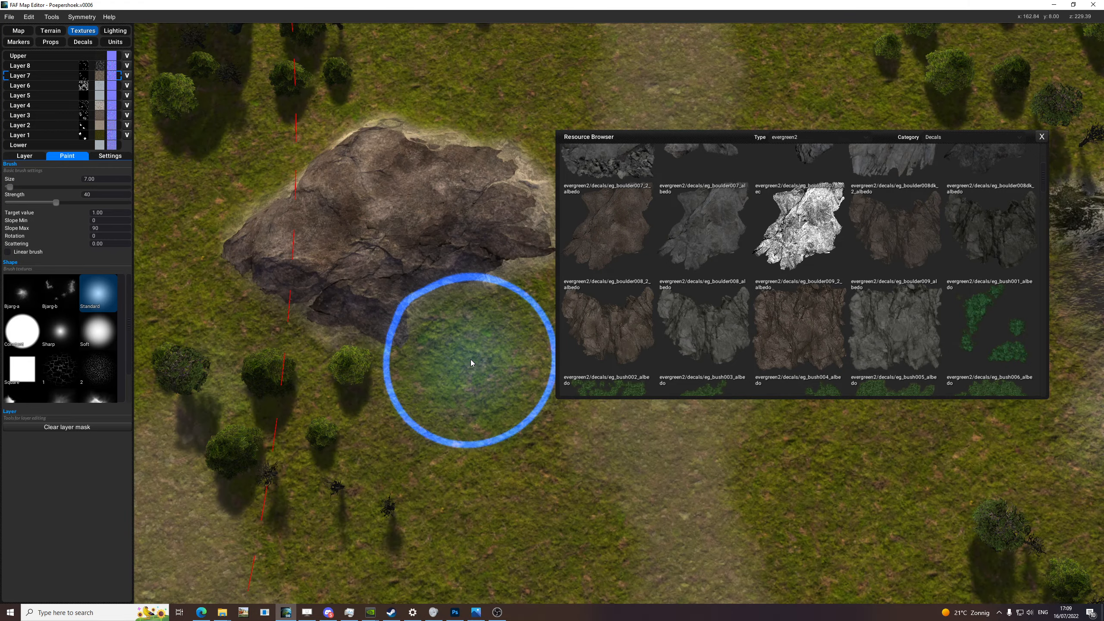
{"action": "key", "text": "space"}
{"action": "key", "text": "h"}
{"action": "scroll", "coordinate": [483, 328], "scroll_direction": "up", "scroll_amount": 1}
{"action": "key", "text": "h"}
{"action": "key", "text": "space"}
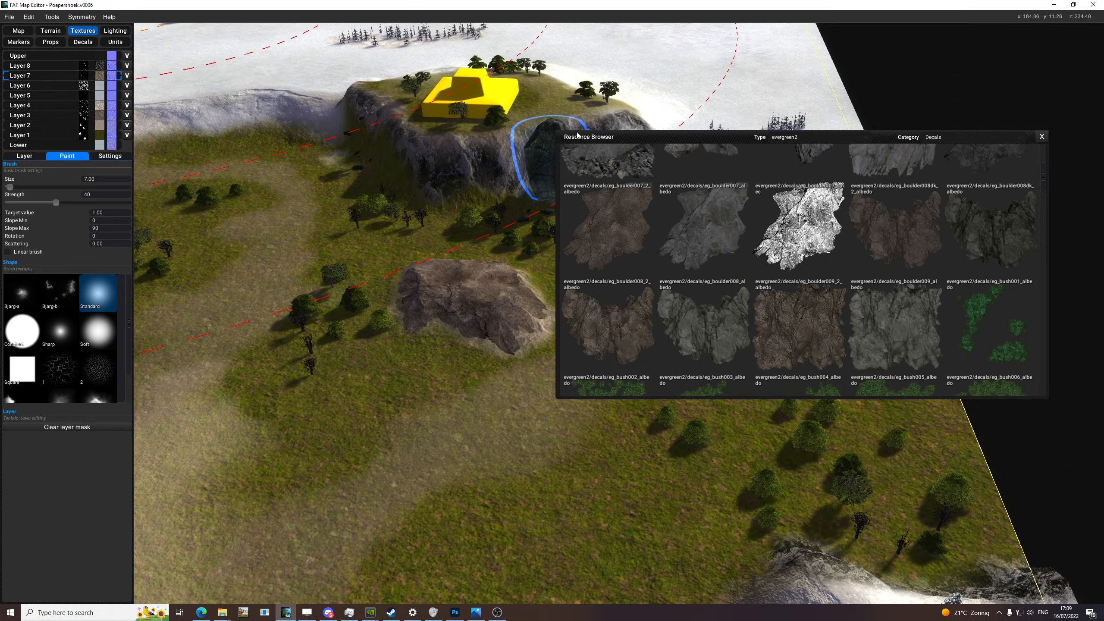
{"action": "left_click_drag", "start_coordinate": [644, 139], "coordinate": [778, 152]}
{"action": "scroll", "coordinate": [524, 325], "scroll_direction": "up", "scroll_amount": 2}
{"action": "key", "text": "space"}
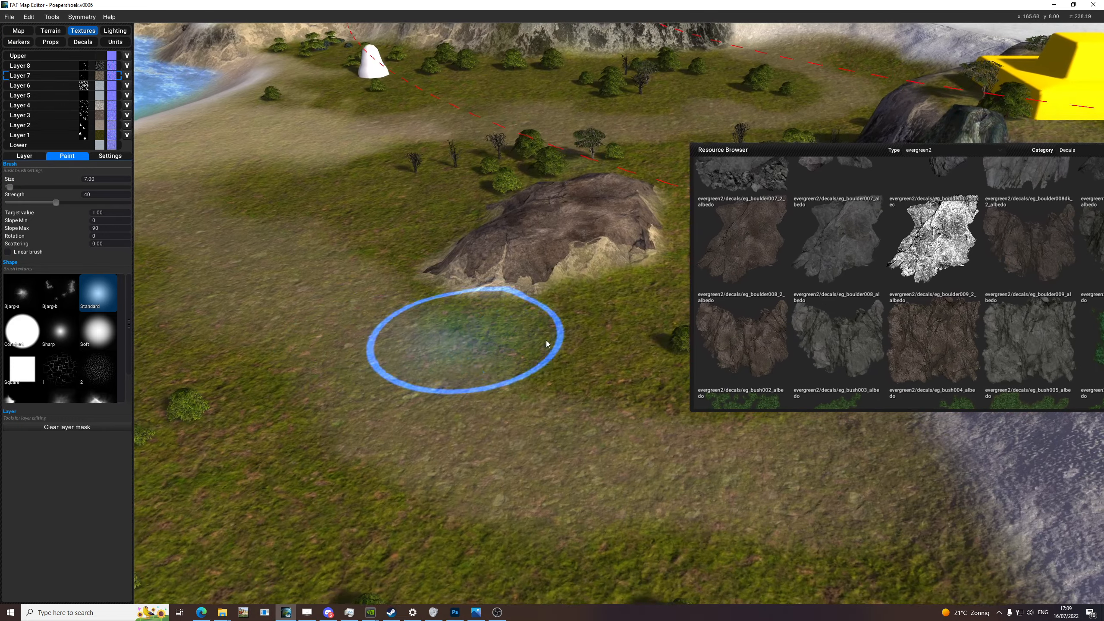
{"action": "key", "text": "space"}
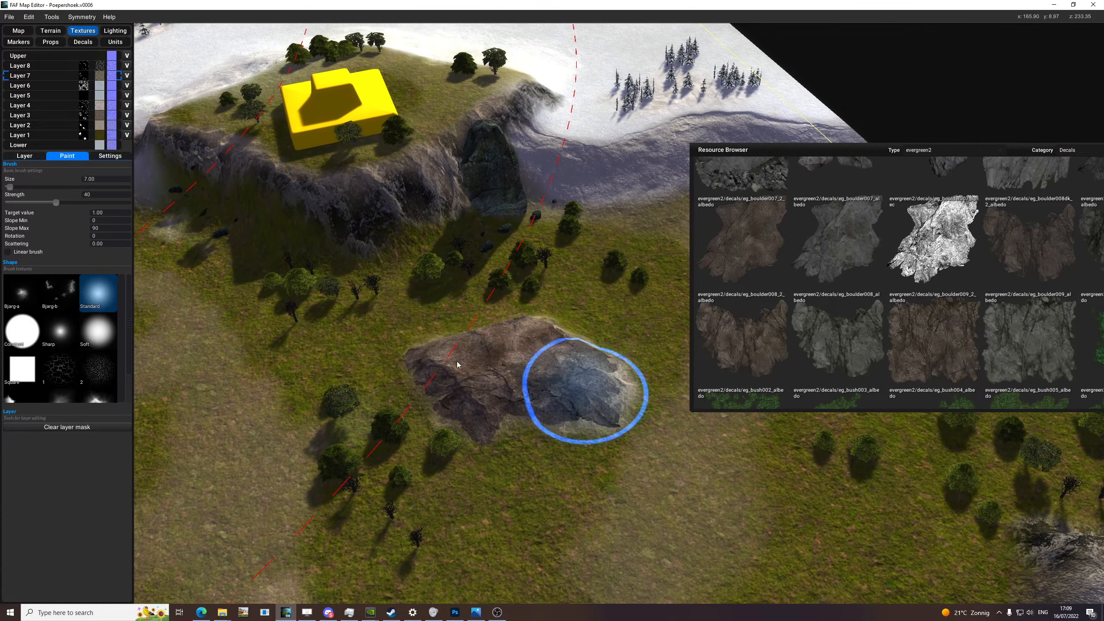
{"action": "scroll", "coordinate": [519, 381], "scroll_direction": "up", "scroll_amount": 4}
{"action": "key", "text": "space"}
{"action": "scroll", "coordinate": [602, 377], "scroll_direction": "down", "scroll_amount": 3}
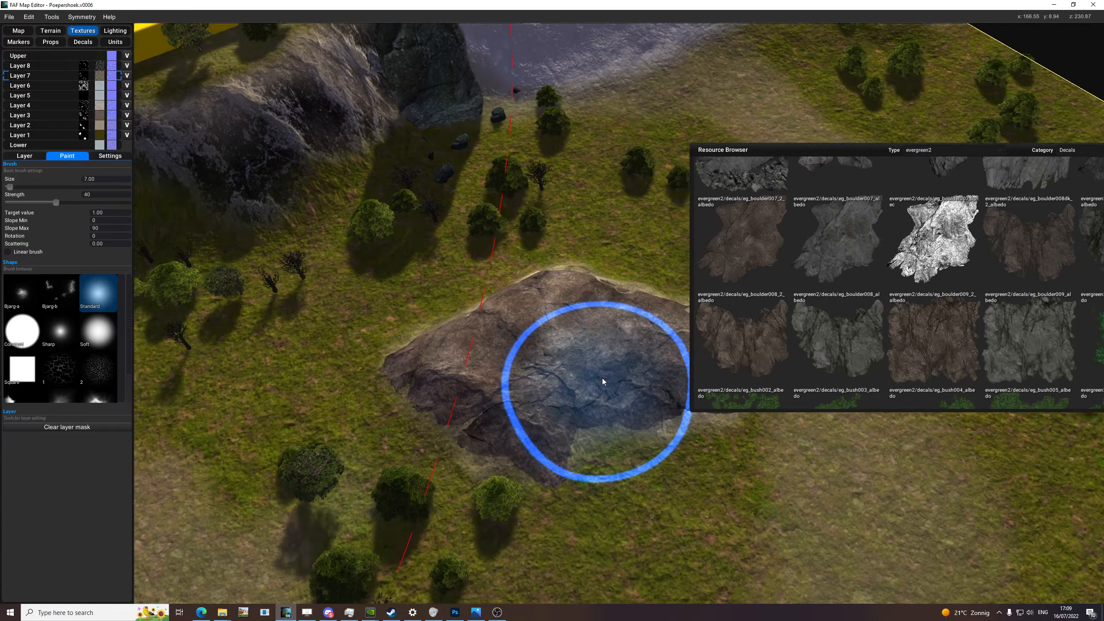
{"action": "middle_click_drag", "start_coordinate": [602, 378], "coordinate": [517, 252]}
{"action": "left_click_drag", "start_coordinate": [746, 152], "coordinate": [694, 152]}
{"action": "scroll", "coordinate": [431, 247], "scroll_direction": "down", "scroll_amount": 5}
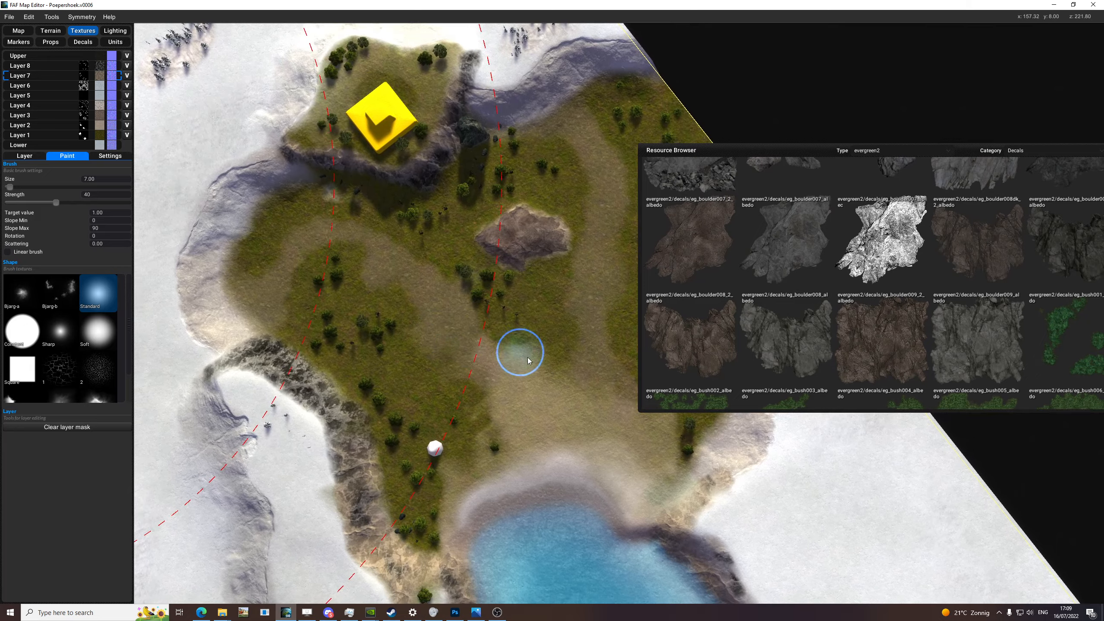
{"action": "key", "text": "space"}
{"action": "middle_click_drag", "start_coordinate": [530, 285], "coordinate": [487, 308]}
{"action": "scroll", "coordinate": [578, 292], "scroll_direction": "up", "scroll_amount": 3}
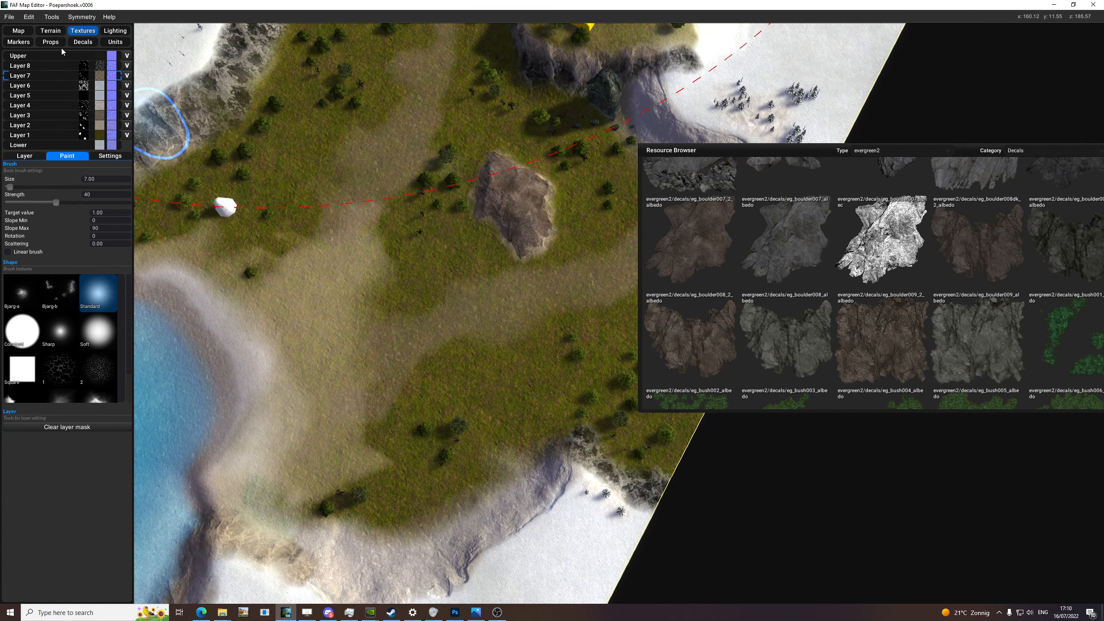
- Select the group of trees beside the rock mound and move it slightly toward the dirt path
{"action": "left_click", "coordinate": [51, 42]}
{"action": "scroll", "coordinate": [481, 140], "scroll_direction": "up", "scroll_amount": 2}
{"action": "left_click_drag", "start_coordinate": [479, 138], "coordinate": [346, 276]}
{"action": "left_click_drag", "start_coordinate": [418, 207], "coordinate": [391, 261]}
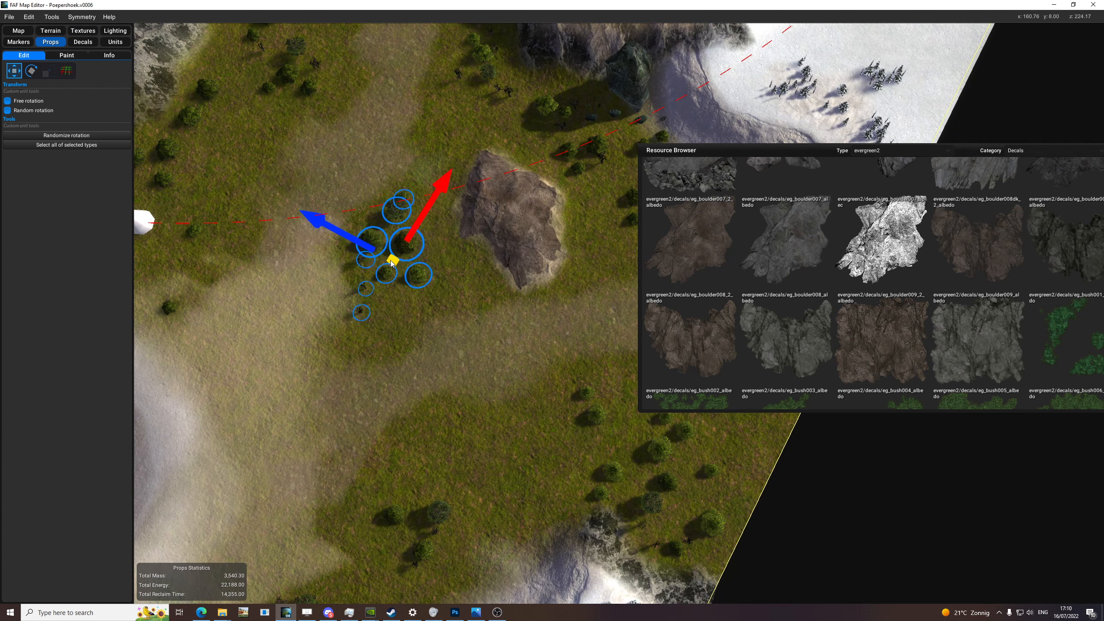
{"action": "middle_click_drag", "start_coordinate": [557, 343], "coordinate": [498, 301]}
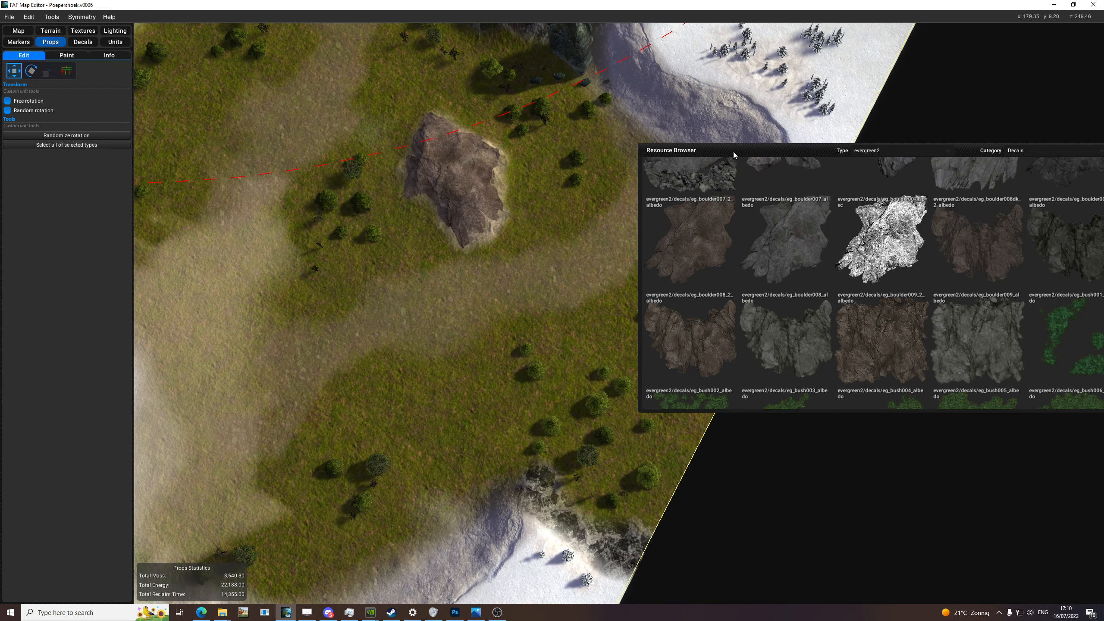
- Add a new decal type and give it the eg_bush008a_albedo texture from evergreen2
{"action": "left_click_drag", "start_coordinate": [733, 151], "coordinate": [647, 128]}
{"action": "left_click", "coordinate": [74, 39]}
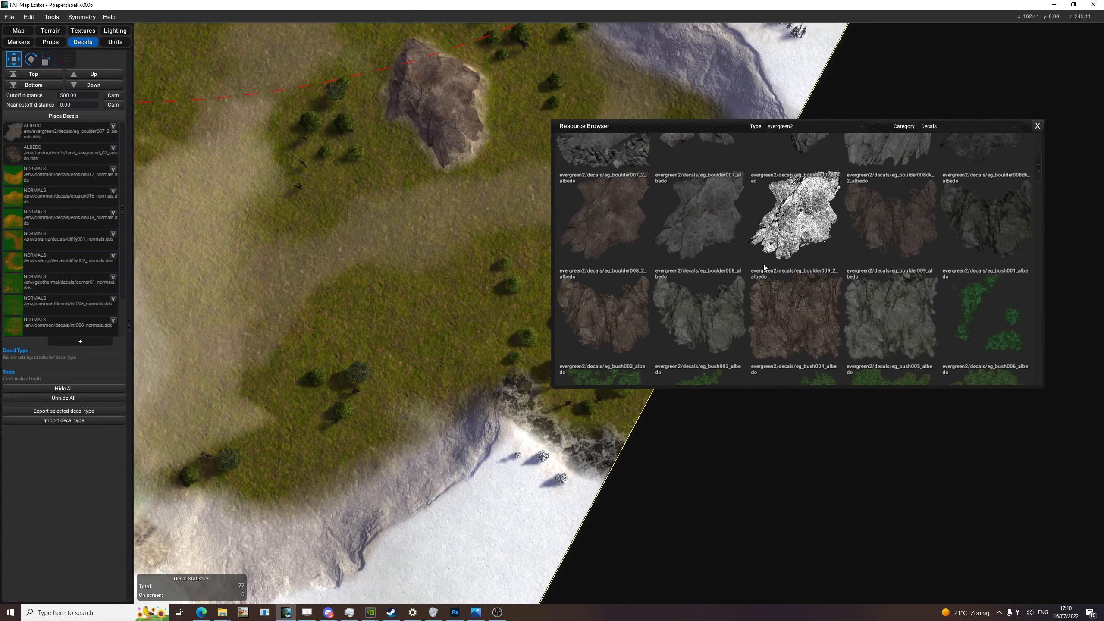
{"action": "scroll", "coordinate": [929, 287], "scroll_direction": "down", "scroll_amount": 3}
{"action": "scroll", "coordinate": [926, 297], "scroll_direction": "down", "scroll_amount": 2}
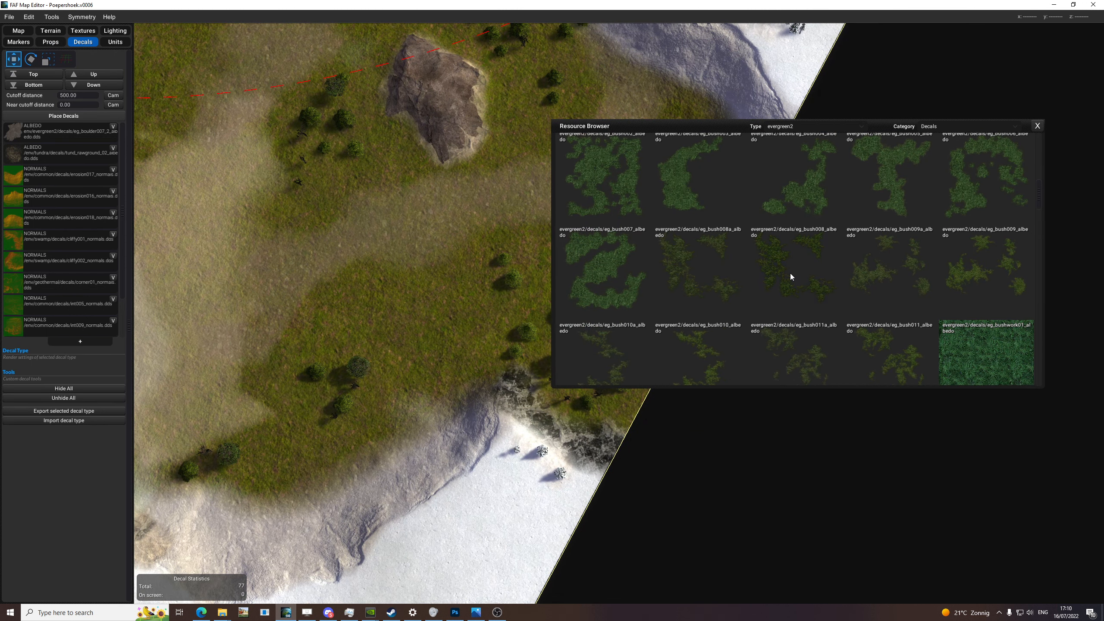
{"action": "left_click", "coordinate": [93, 342]}
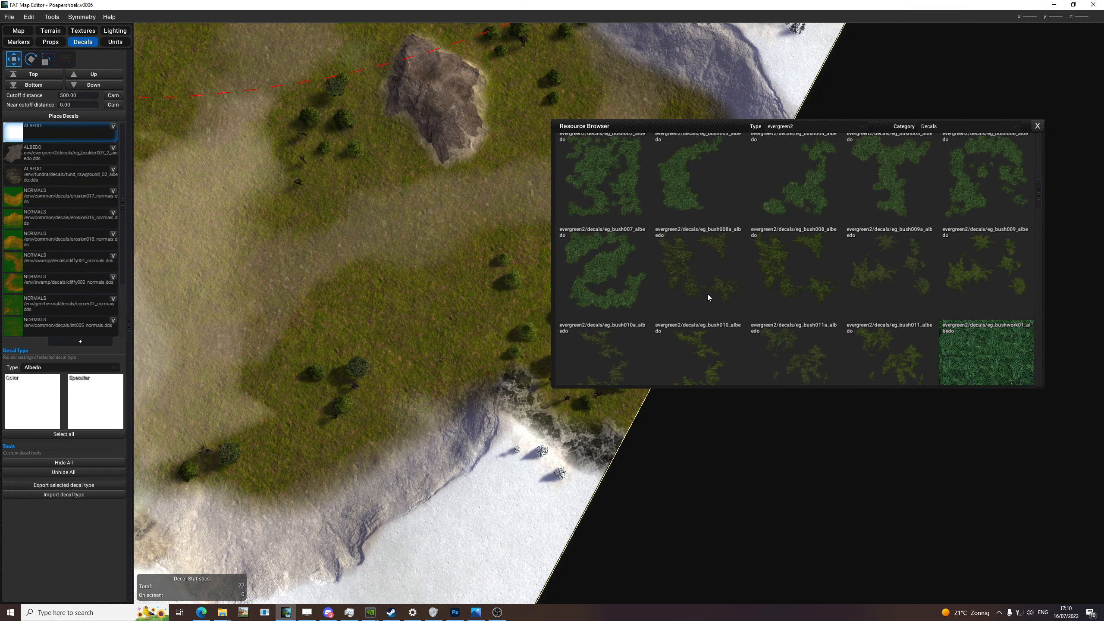
{"action": "scroll", "coordinate": [374, 364], "scroll_direction": "up", "scroll_amount": 4}
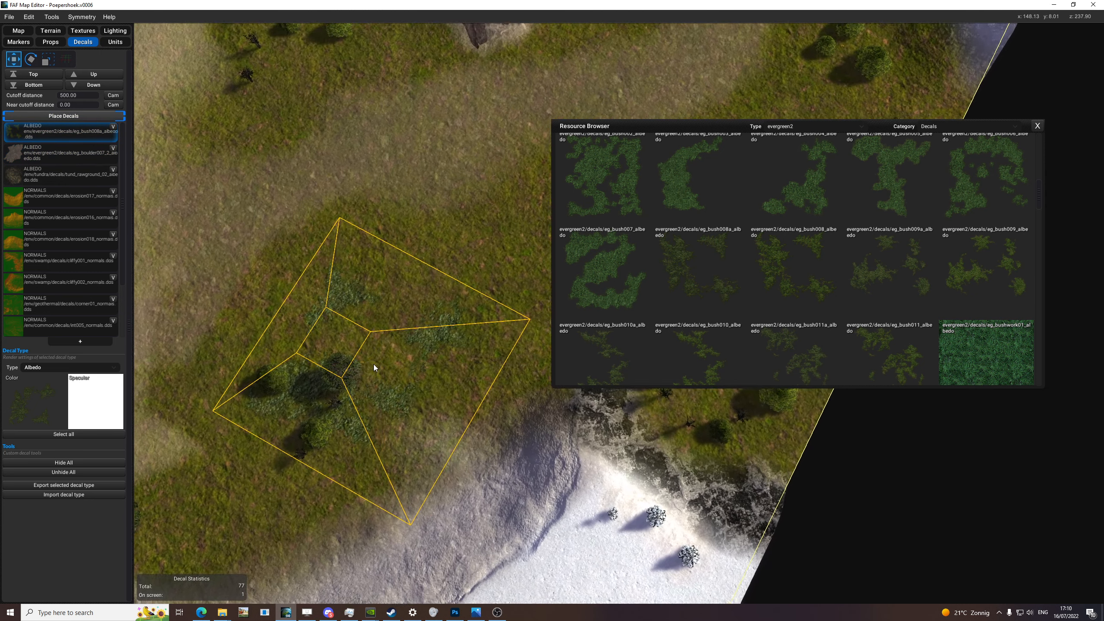
- Try the eg_bush011a_albedo and eg_bush003_albedo textures on the new decal type
{"action": "scroll", "coordinate": [865, 315], "scroll_direction": "down", "scroll_amount": 2}
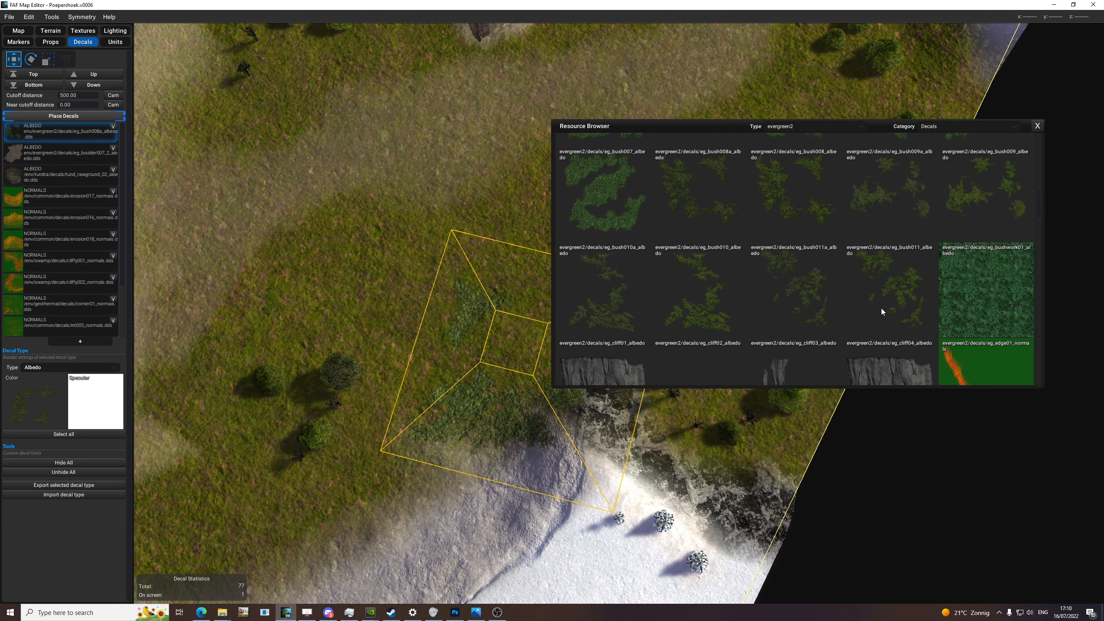
{"action": "left_click_drag", "start_coordinate": [802, 307], "coordinate": [36, 409]}
{"action": "scroll", "coordinate": [776, 271], "scroll_direction": "up", "scroll_amount": 2}
{"action": "scroll", "coordinate": [775, 271], "scroll_direction": "up", "scroll_amount": 1}
{"action": "left_click_drag", "start_coordinate": [695, 277], "coordinate": [638, 281]}
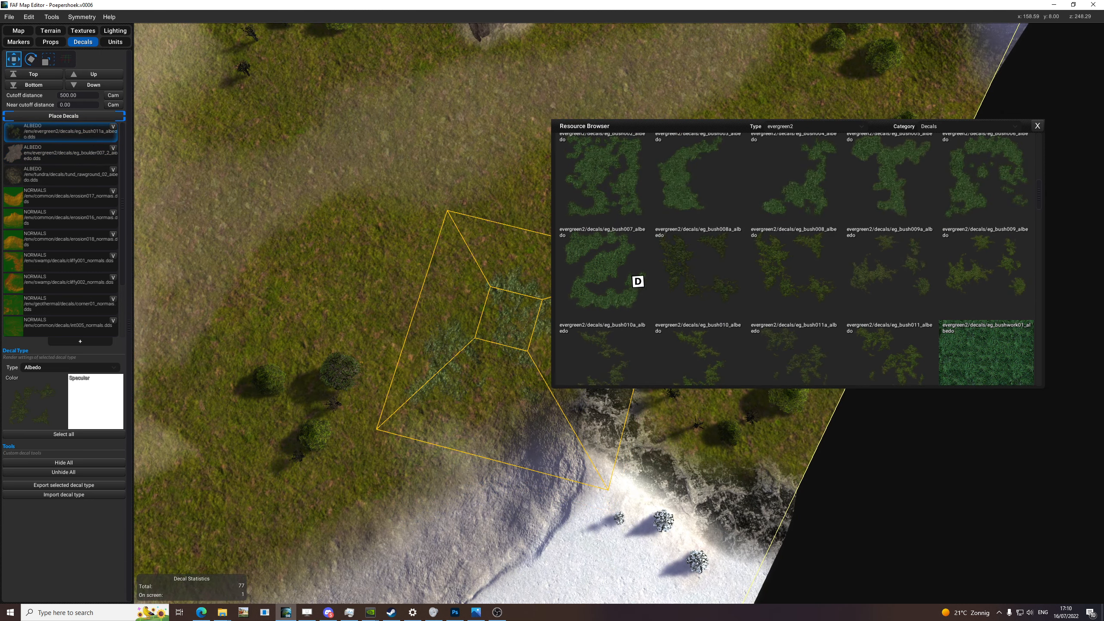
{"action": "left_click_drag", "start_coordinate": [683, 189], "coordinate": [42, 403]}
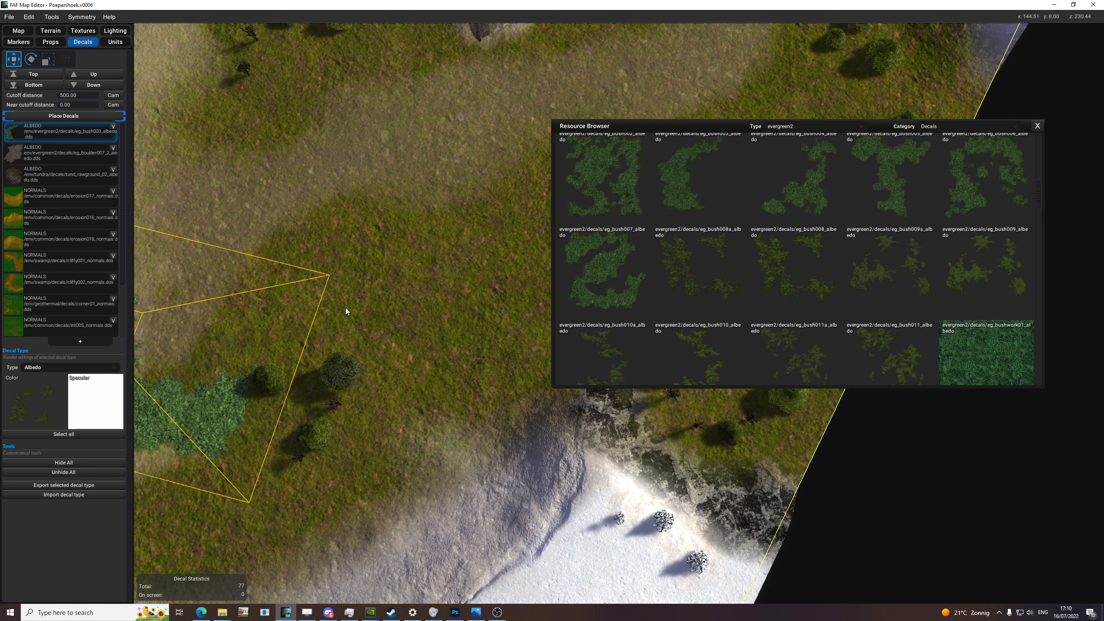
- Try the eg_ground003_albedo and eg_kelp001_albedo textures on the new decal type
{"action": "scroll", "coordinate": [896, 259], "scroll_direction": "up", "scroll_amount": 10}
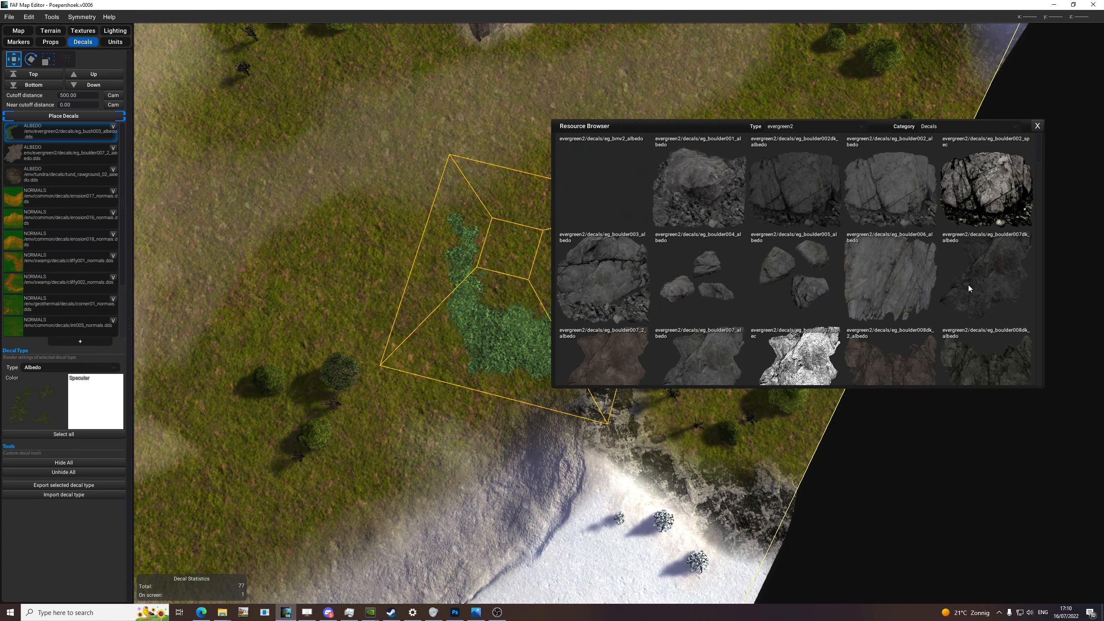
{"action": "scroll", "coordinate": [967, 279], "scroll_direction": "down", "scroll_amount": 10}
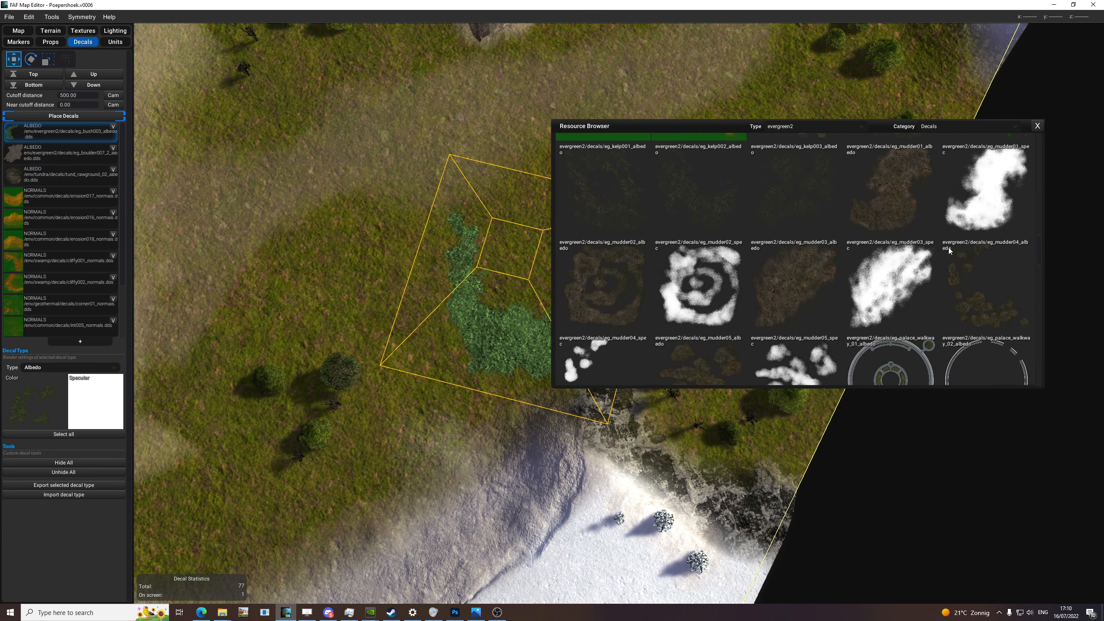
{"action": "left_click_drag", "start_coordinate": [988, 184], "coordinate": [41, 403]}
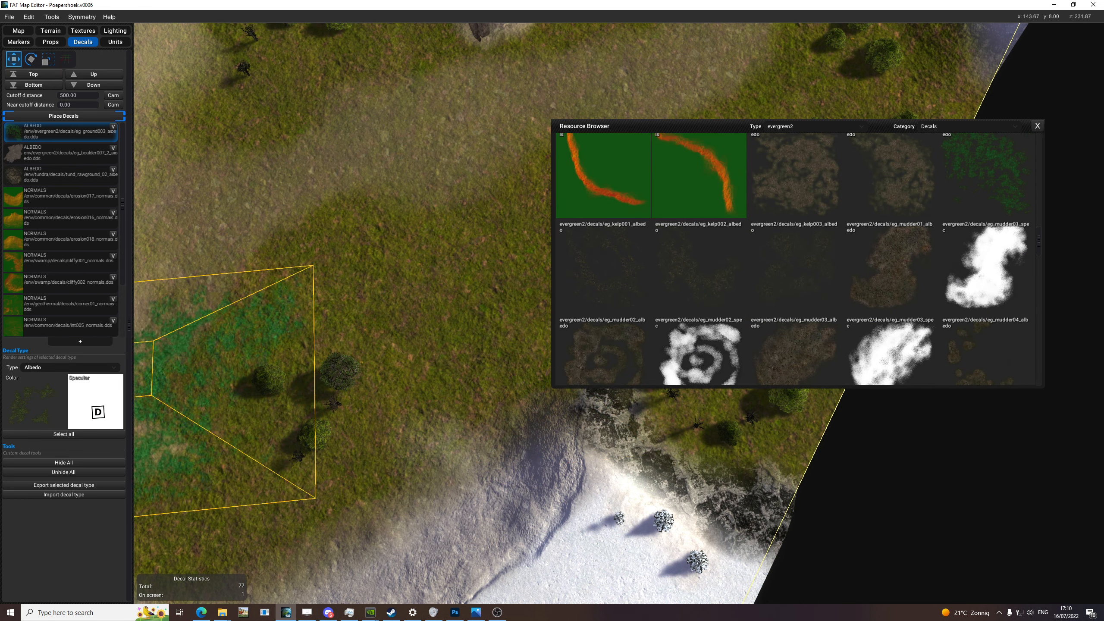
{"action": "scroll", "coordinate": [868, 319], "scroll_direction": "down", "scroll_amount": 8}
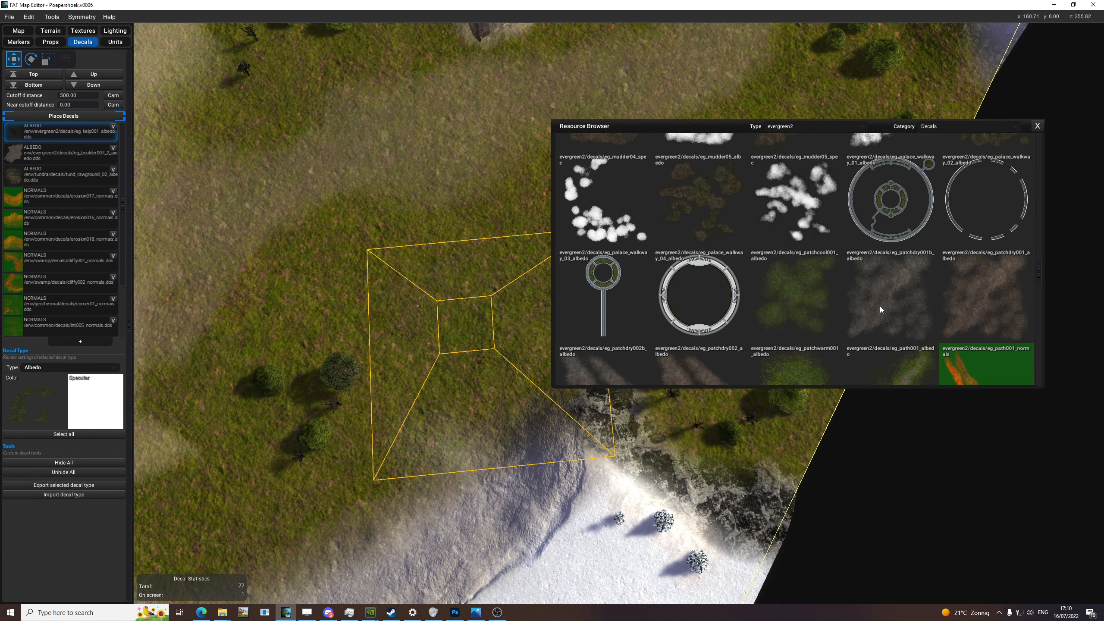
- Try the eg_trans002_albedo texture on the decal type and preview it over the trees near the cliff
{"action": "scroll", "coordinate": [827, 294], "scroll_direction": "down", "scroll_amount": 10}
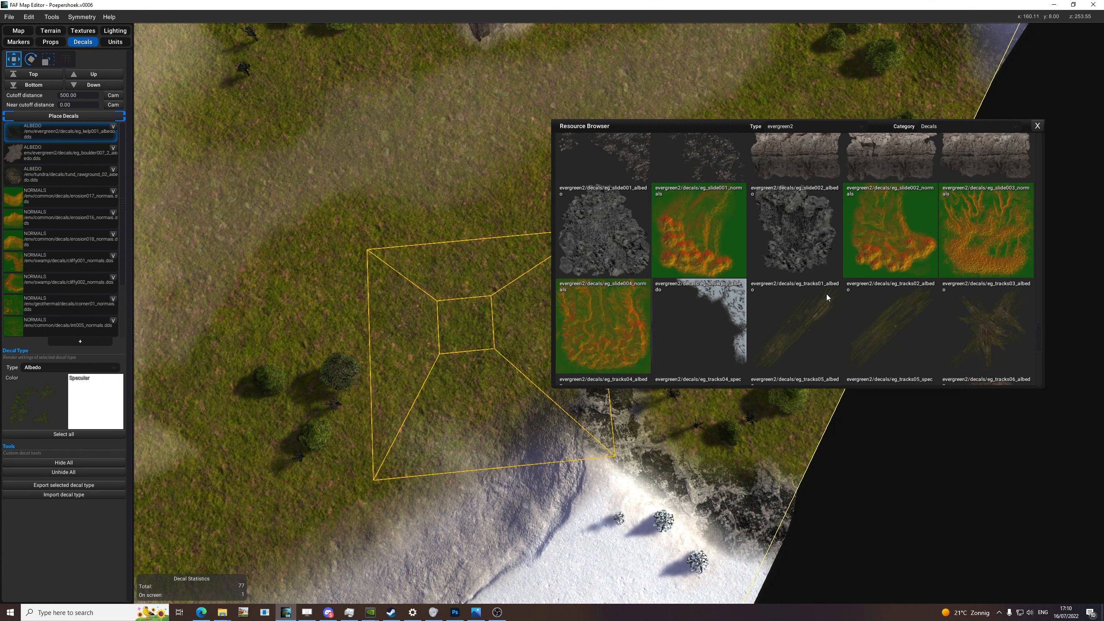
{"action": "scroll", "coordinate": [826, 294], "scroll_direction": "down", "scroll_amount": 4}
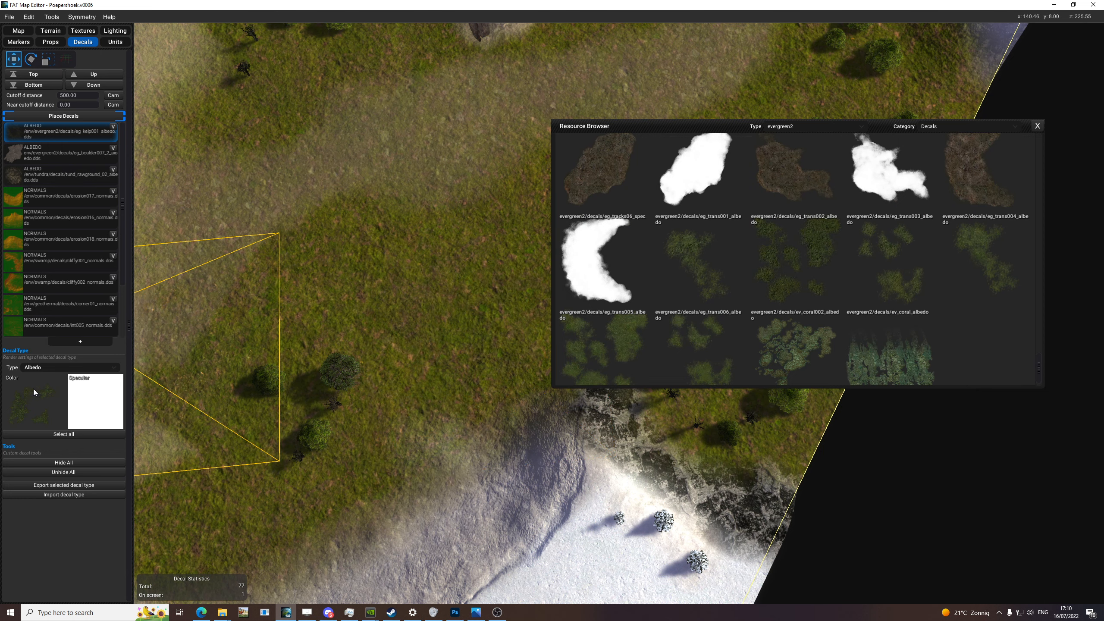
{"action": "key", "text": "e"}
{"action": "middle_click_drag", "start_coordinate": [301, 393], "coordinate": [427, 334]}
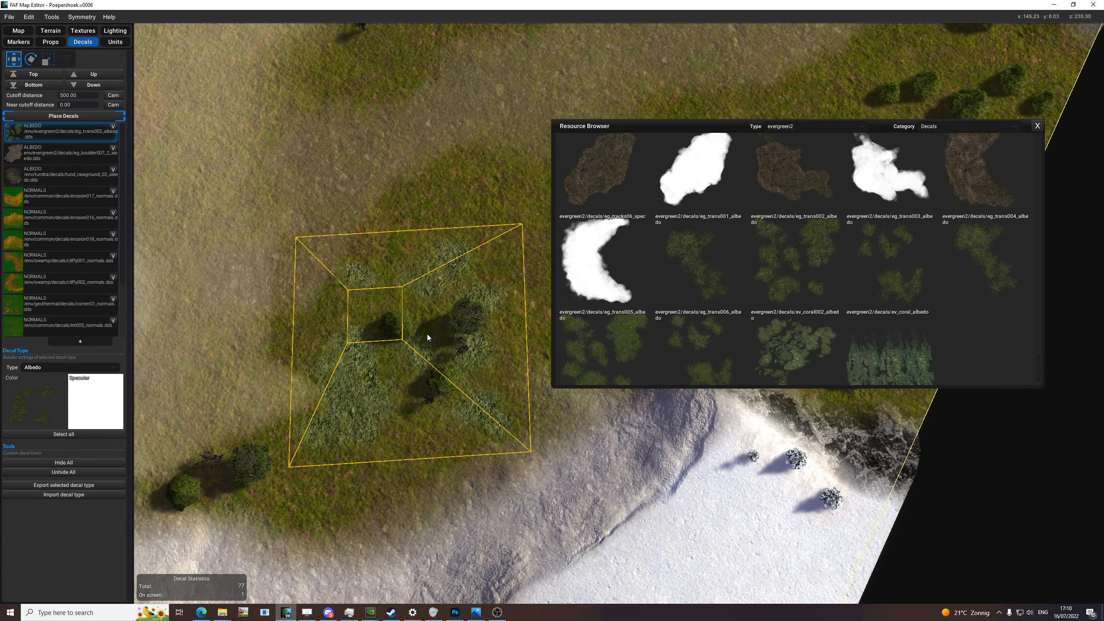
- Change the decal type's texture to eg_trans006_albedo and place the decal over the small tree group near the cliff
{"action": "scroll", "coordinate": [796, 297], "scroll_direction": "down", "scroll_amount": 1}
{"action": "left_click_drag", "start_coordinate": [775, 362], "coordinate": [46, 404]}
{"action": "left_click_drag", "start_coordinate": [706, 321], "coordinate": [73, 382]}
{"action": "key", "text": "e"}
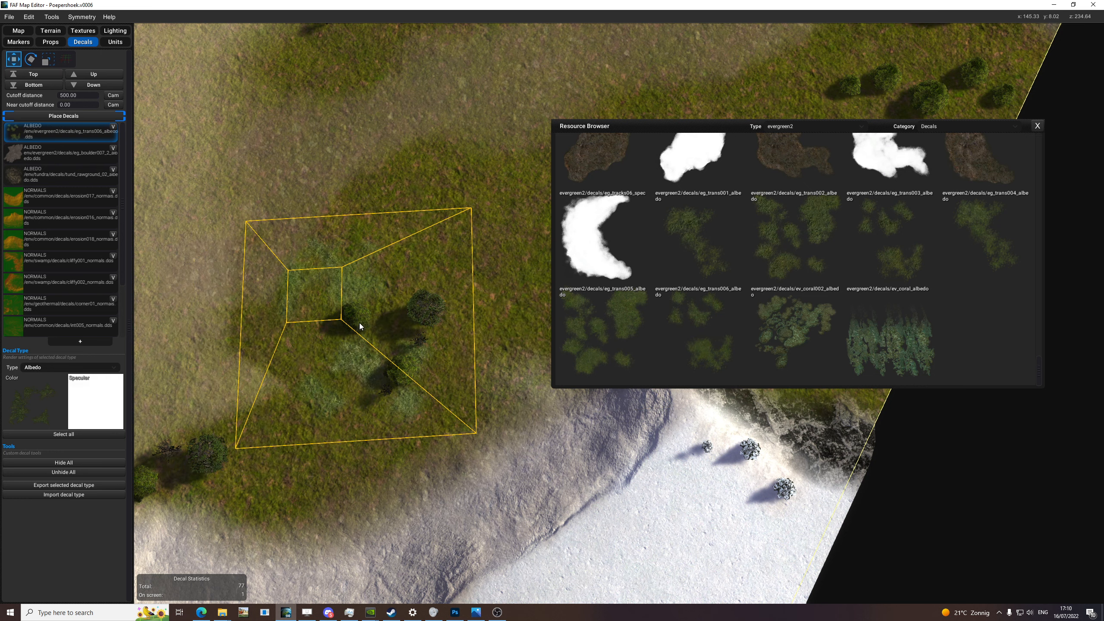
{"action": "key", "text": "e"}
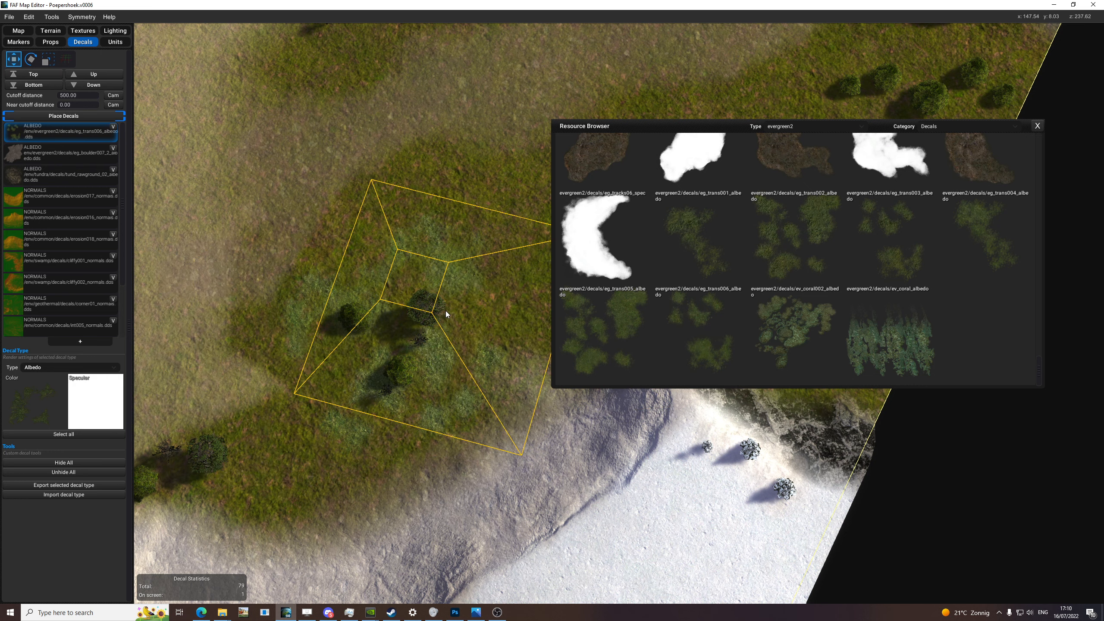
- Rotate and enlarge the next eg_trans006_albedo decal over the tree cluster by the map edge
{"action": "middle_click_drag", "start_coordinate": [445, 310], "coordinate": [454, 289]}
{"action": "key", "text": "r"}
{"action": "key", "text": "e"}
{"action": "key", "text": "r"}
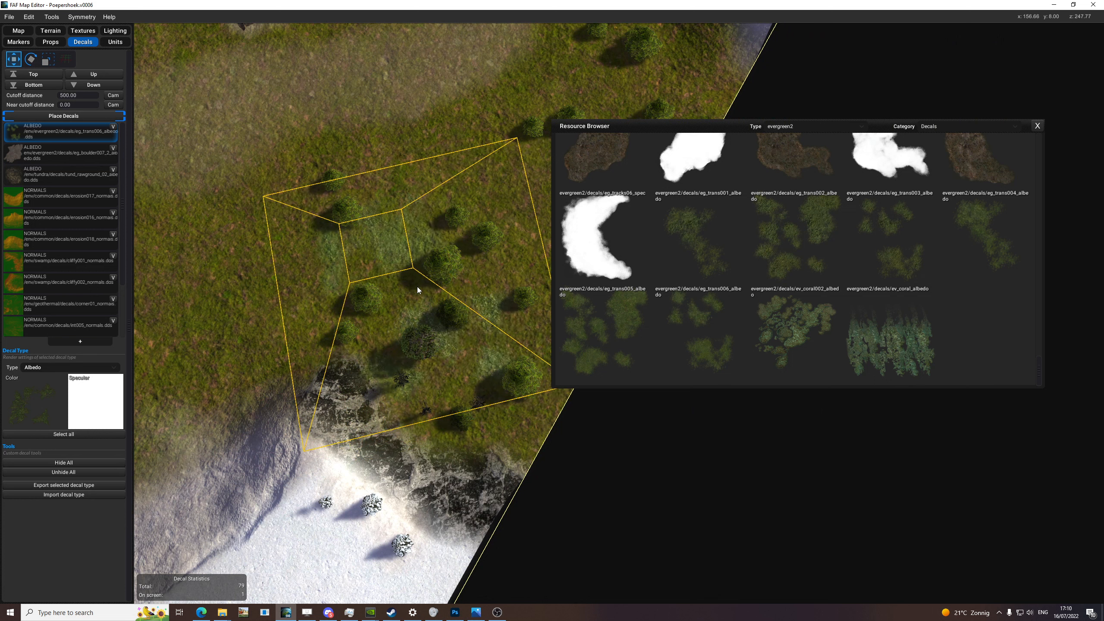
{"action": "key", "text": "e"}
- Assign the eg_trans005_albedo texture to an Albedo decal type and place a rotated decal over the tree cluster by the map edge
{"action": "left_click_drag", "start_coordinate": [608, 327], "coordinate": [29, 243]}
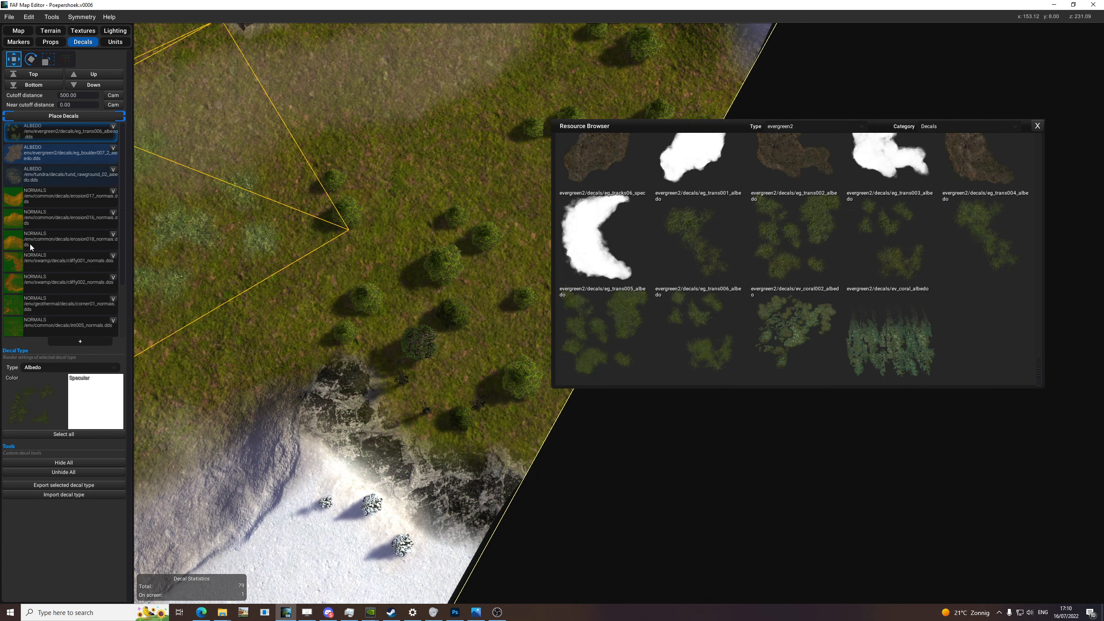
{"action": "left_click_drag", "start_coordinate": [607, 316], "coordinate": [38, 390]}
{"action": "key", "text": "e"}
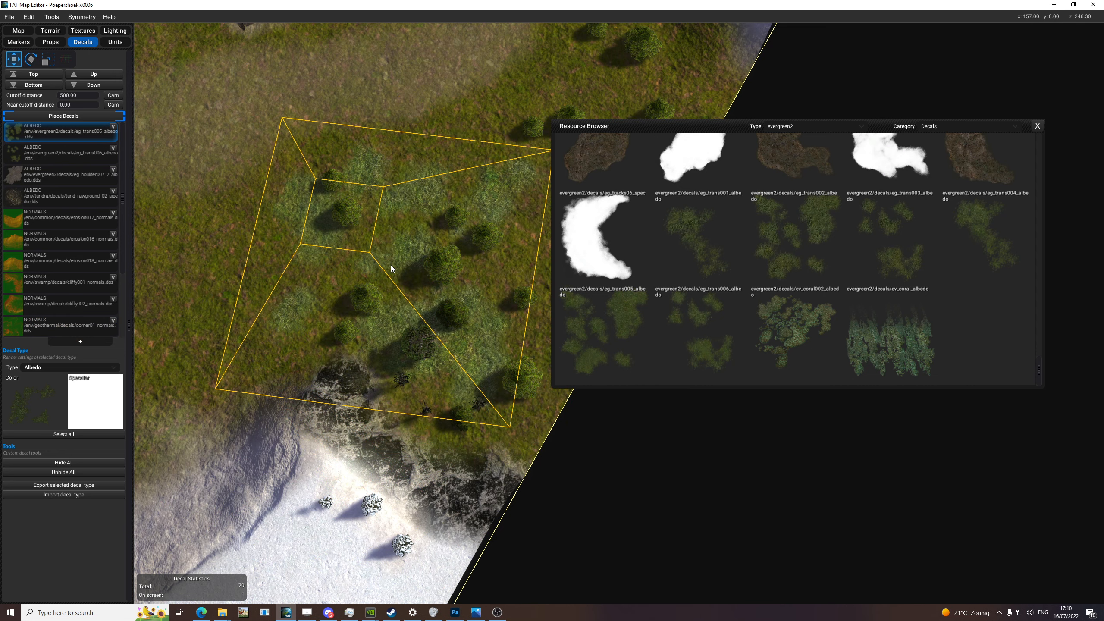
{"action": "left_click", "coordinate": [394, 276]}
{"action": "middle_click_drag", "start_coordinate": [393, 276], "coordinate": [338, 315]}
{"action": "scroll", "coordinate": [275, 312], "scroll_direction": "down", "scroll_amount": 2}
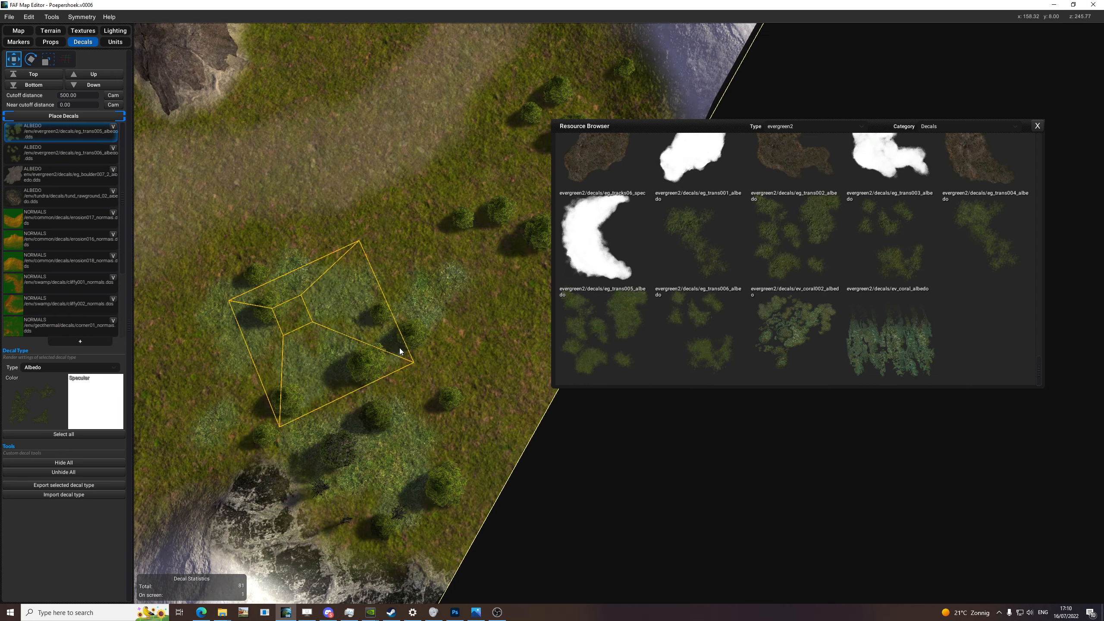
{"action": "middle_click_drag", "start_coordinate": [448, 354], "coordinate": [363, 435]}
{"action": "key", "text": "e"}
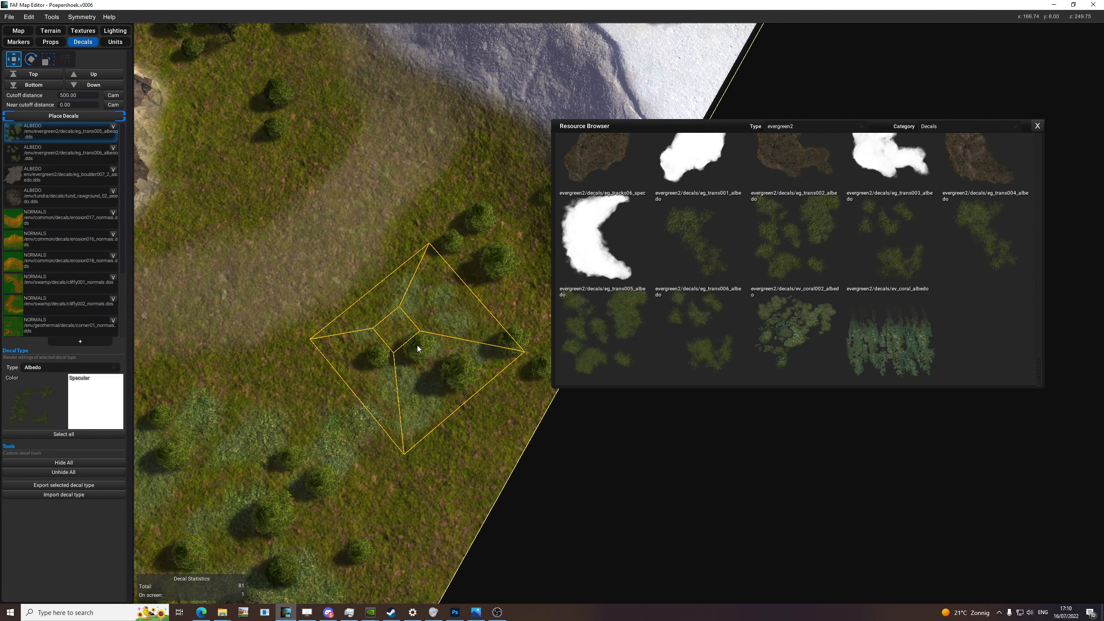
{"action": "scroll", "coordinate": [418, 348], "scroll_direction": "down", "scroll_amount": 6}
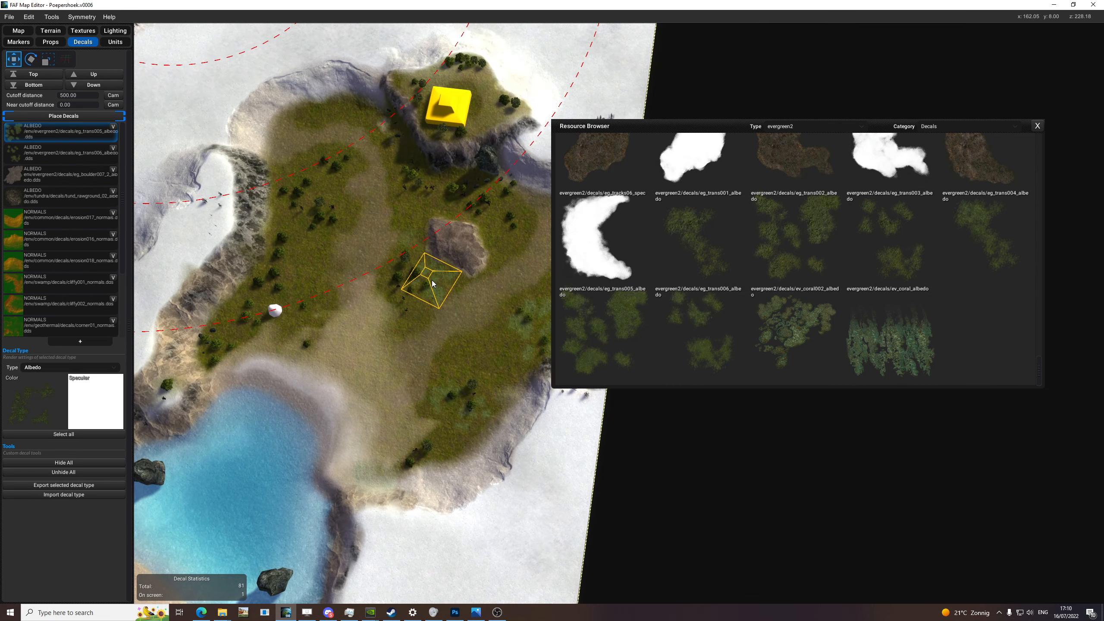
- Move the Resource Browser clear of the terrain and delete the undergrowth decals over the tree groups near the cliff and map edge
{"action": "left_click_drag", "start_coordinate": [582, 123], "coordinate": [651, 127]}
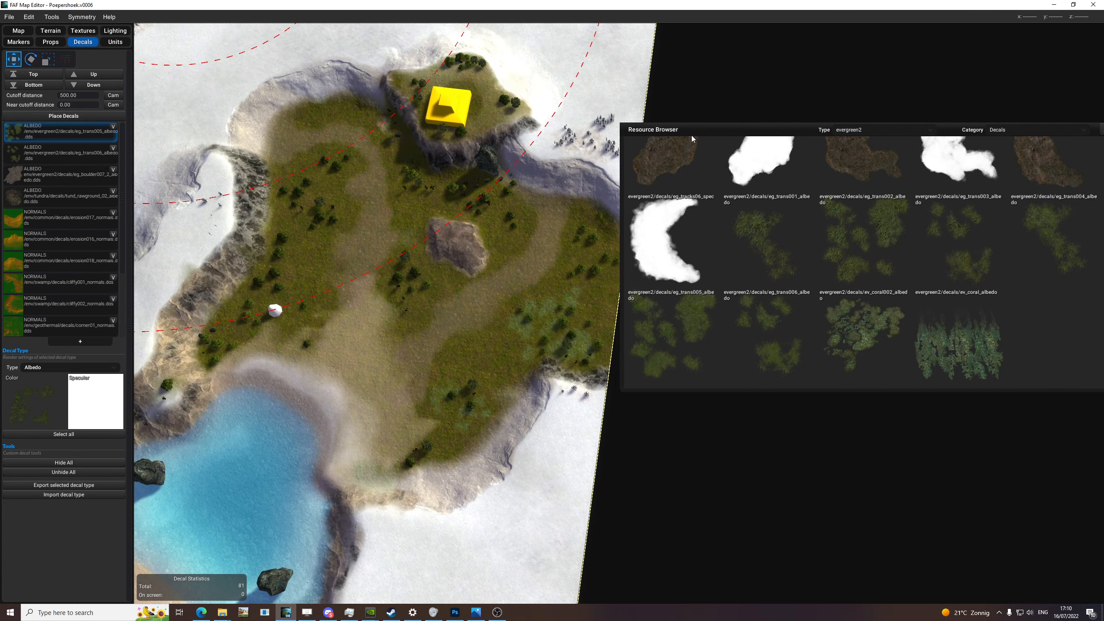
{"action": "scroll", "coordinate": [559, 357], "scroll_direction": "up", "scroll_amount": 2}
{"action": "left_click", "coordinate": [560, 358]}
{"action": "key", "text": "Delete"}
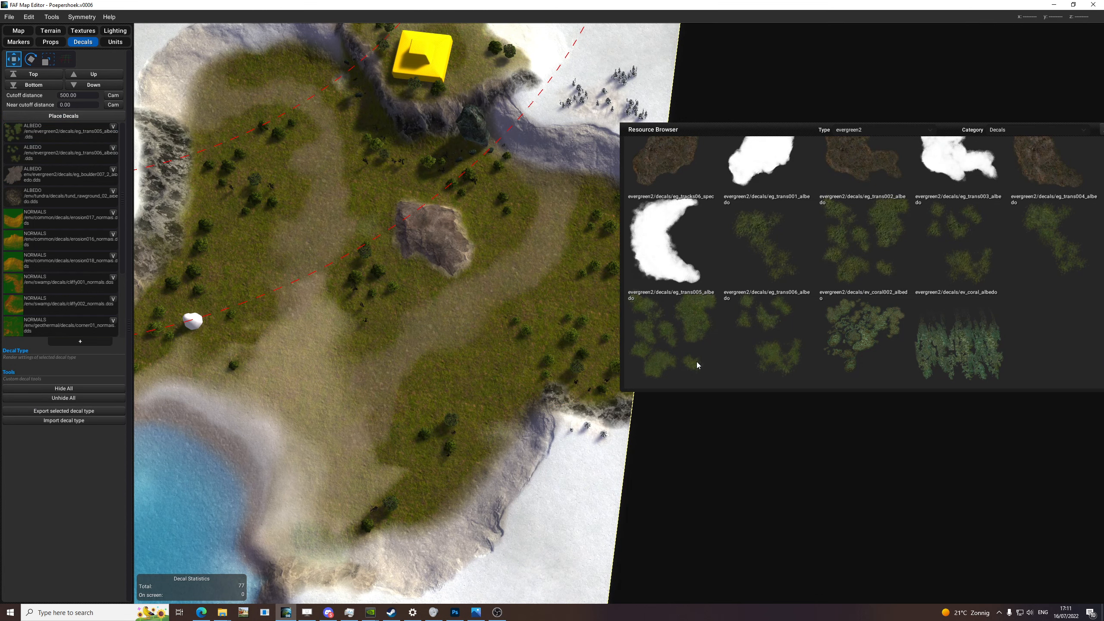
- Create a Normals decal type with the eg_slide001_normals texture and preview it rotated and enlarged over the trees beside the large rock
{"action": "scroll", "coordinate": [842, 261], "scroll_direction": "up", "scroll_amount": 3}
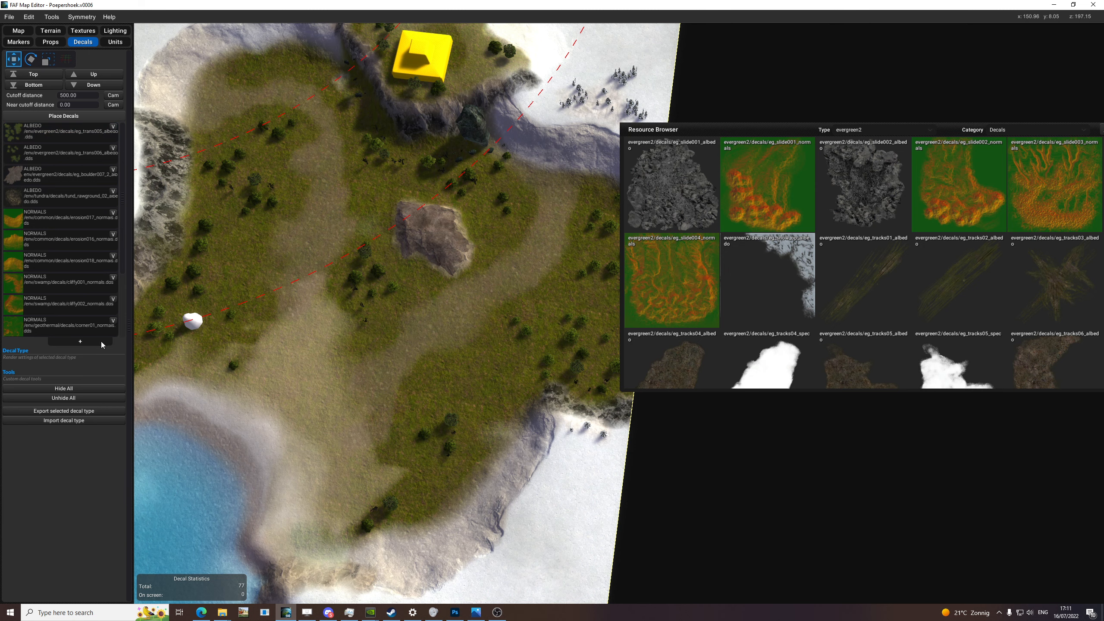
{"action": "left_click", "coordinate": [100, 342]}
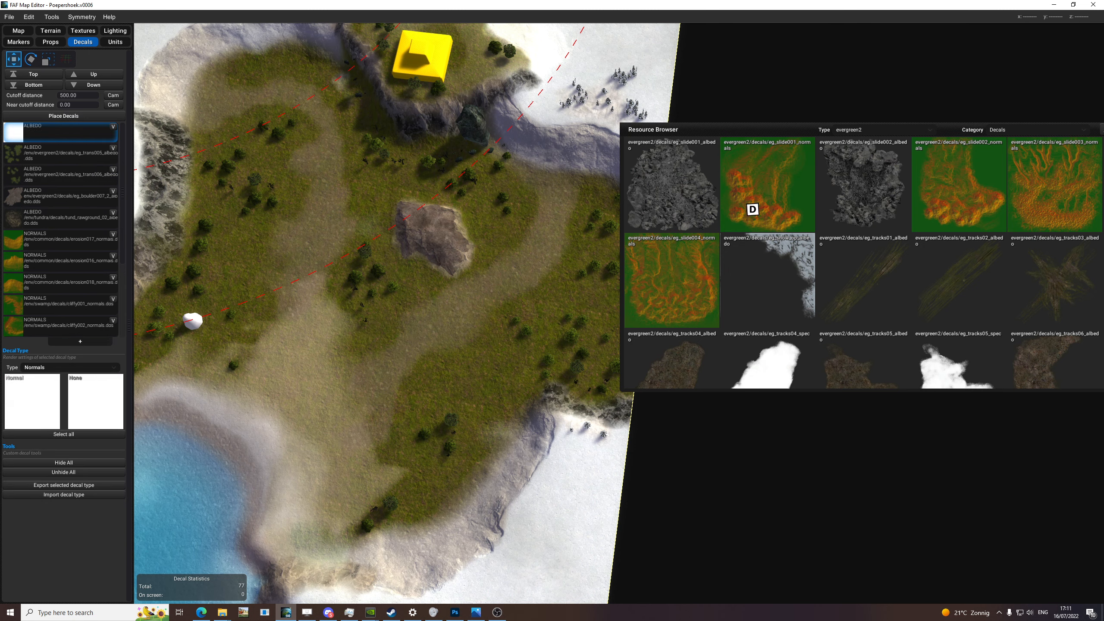
{"action": "left_click", "coordinate": [63, 115]}
{"action": "scroll", "coordinate": [350, 274], "scroll_direction": "up", "scroll_amount": 4}
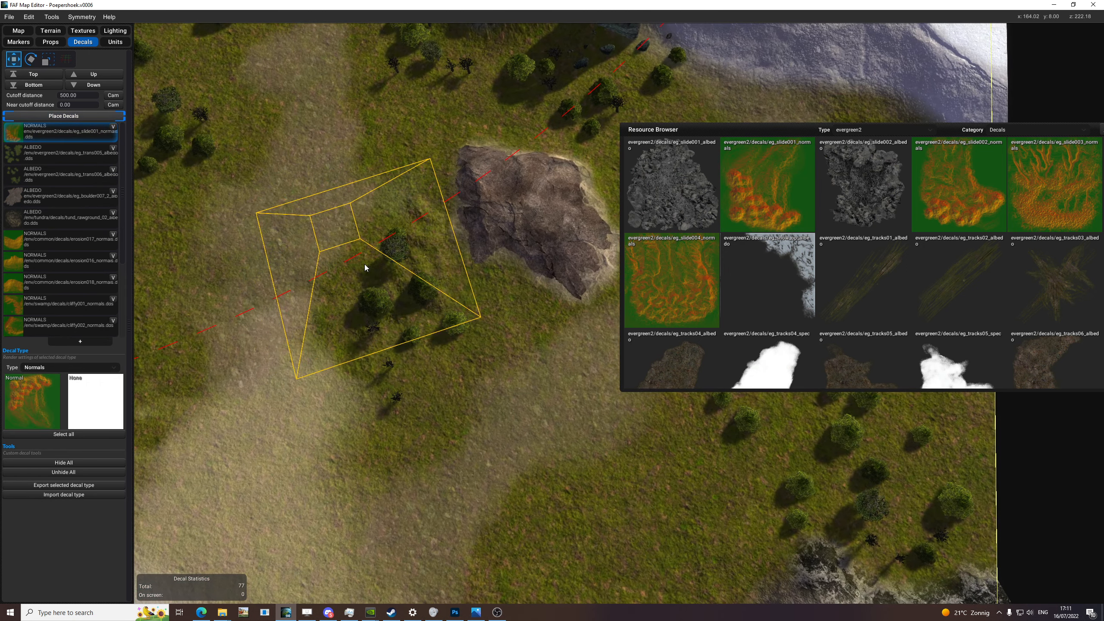
{"action": "key", "text": "e"}
{"action": "middle_click_drag", "start_coordinate": [552, 223], "coordinate": [509, 281]}
{"action": "key", "text": "e"}
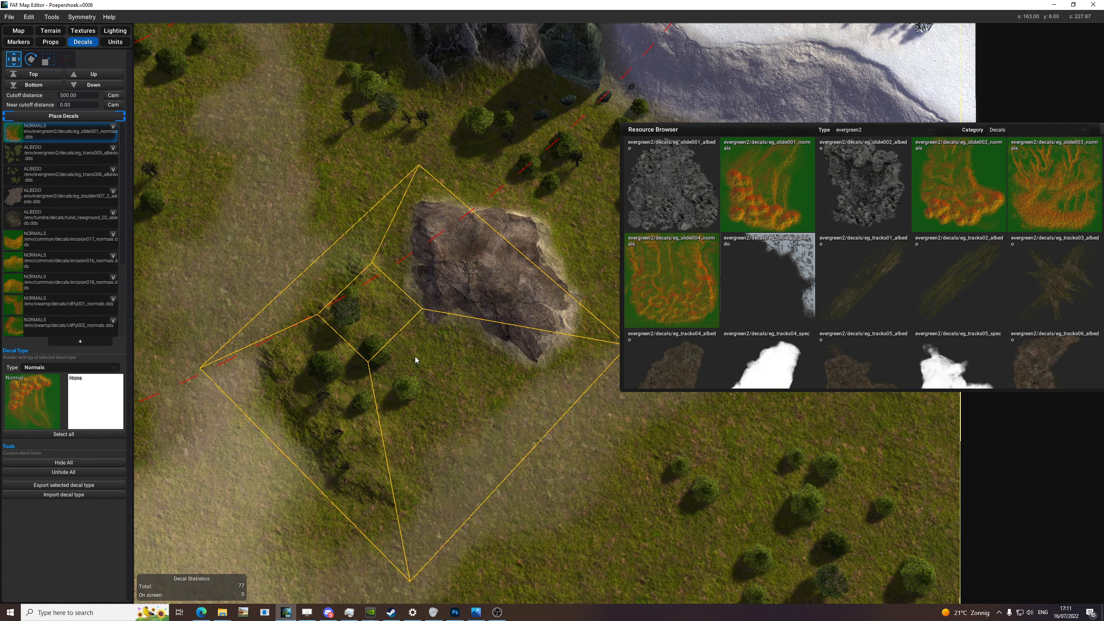
- Rotate and place an eg_slide001_normals decal at the foot of the curved snowy cliff in the grassland's northwest corner
{"action": "scroll", "coordinate": [415, 375], "scroll_direction": "down", "scroll_amount": 2}
{"action": "middle_click_drag", "start_coordinate": [424, 374], "coordinate": [508, 392]}
{"action": "key", "text": "e"}
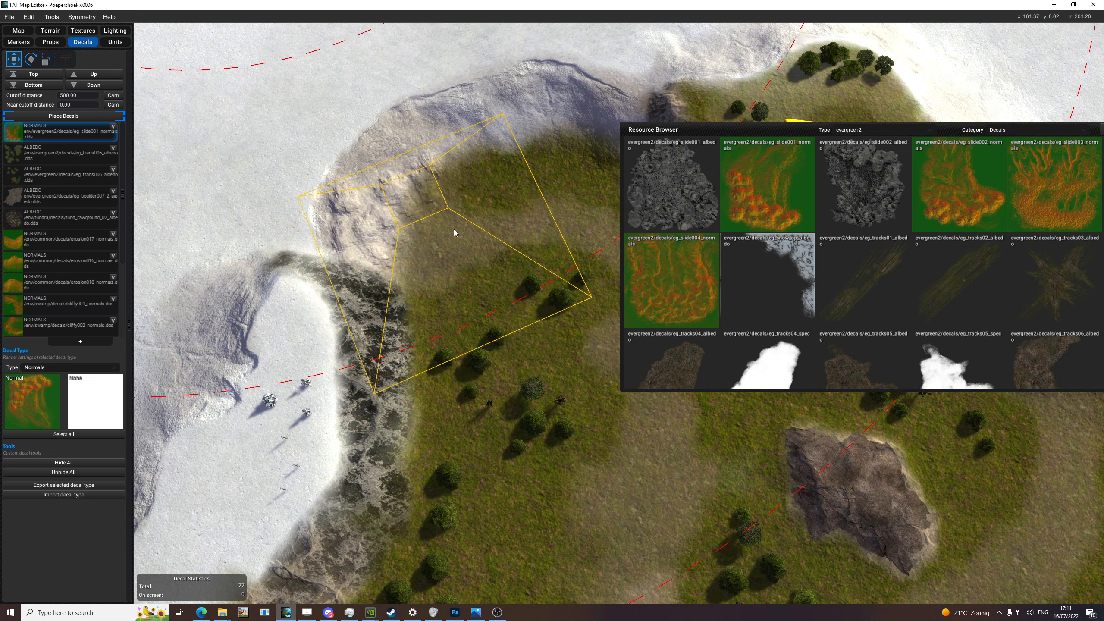
{"action": "key", "text": "e"}
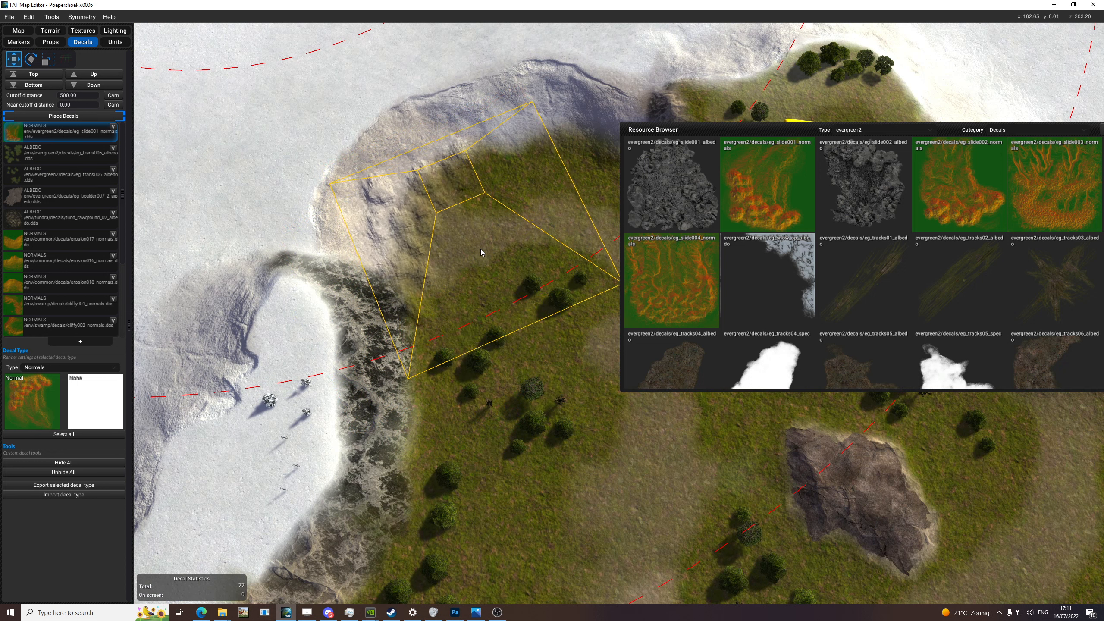
- Rotate and place another eg_slide001_normals decal farther south on the dark rocky slope beside the snow ledge
{"action": "middle_click_drag", "start_coordinate": [471, 315], "coordinate": [484, 242]}
{"action": "key", "text": "e"}
{"action": "key", "text": "e"}
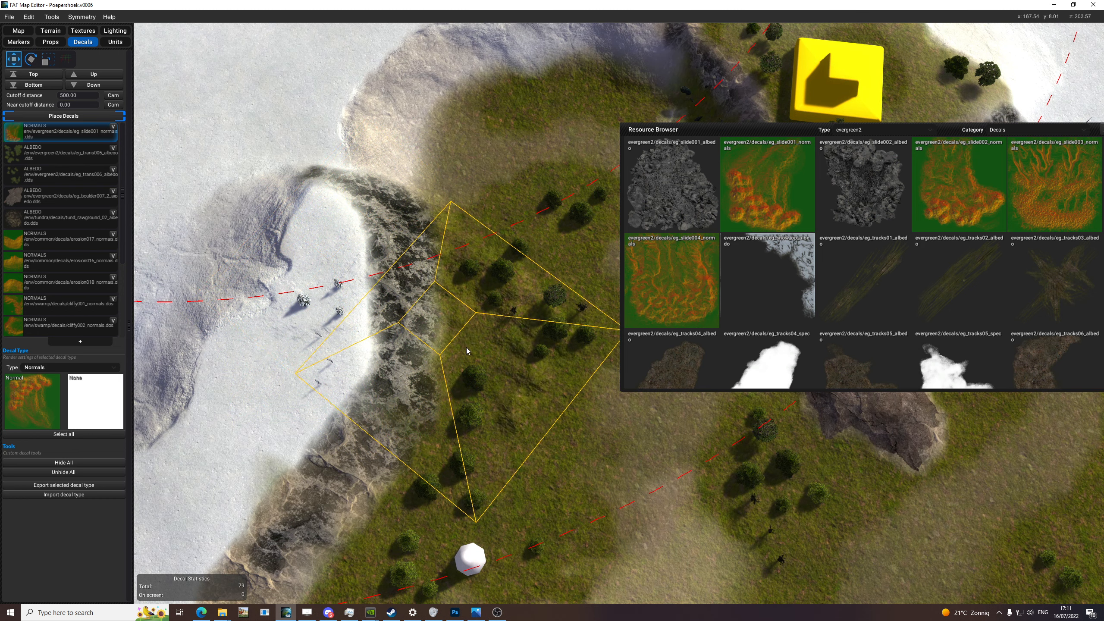
{"action": "middle_click_drag", "start_coordinate": [466, 347], "coordinate": [482, 273]}
{"action": "key", "text": "e"}
{"action": "left_click", "coordinate": [377, 328]}
{"action": "middle_click_drag", "start_coordinate": [376, 329], "coordinate": [405, 235]}
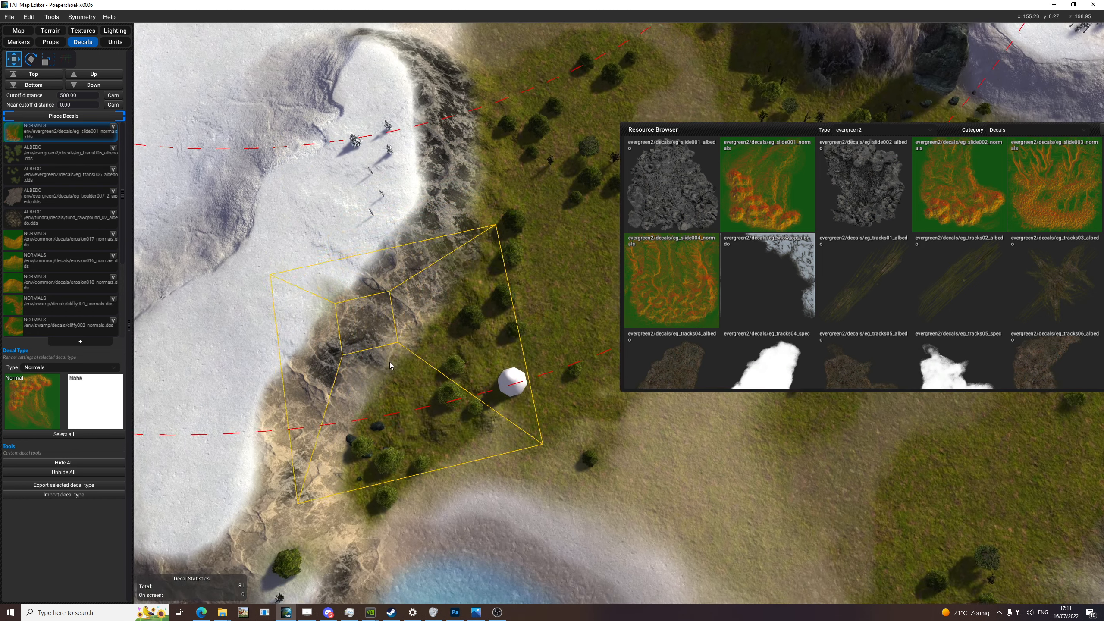
- Add a Normals decal type with the eg_slide002_normals texture and place a rotated decal in the area north of the lake
{"action": "left_click", "coordinate": [78, 341]}
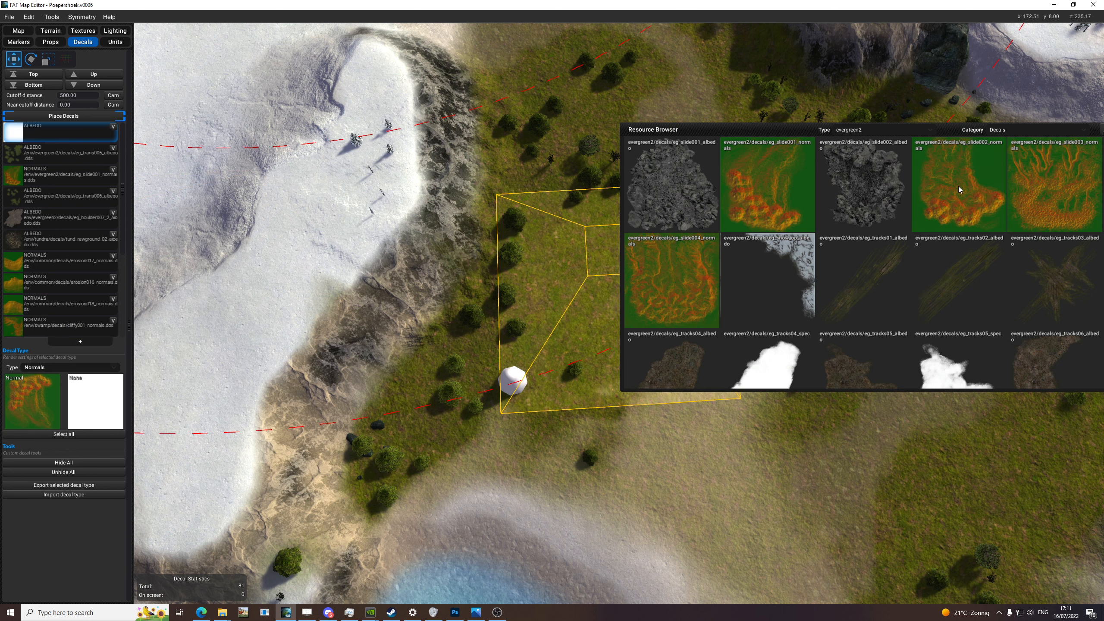
{"action": "left_click_drag", "start_coordinate": [961, 190], "coordinate": [35, 405]}
{"action": "key", "text": "e"}
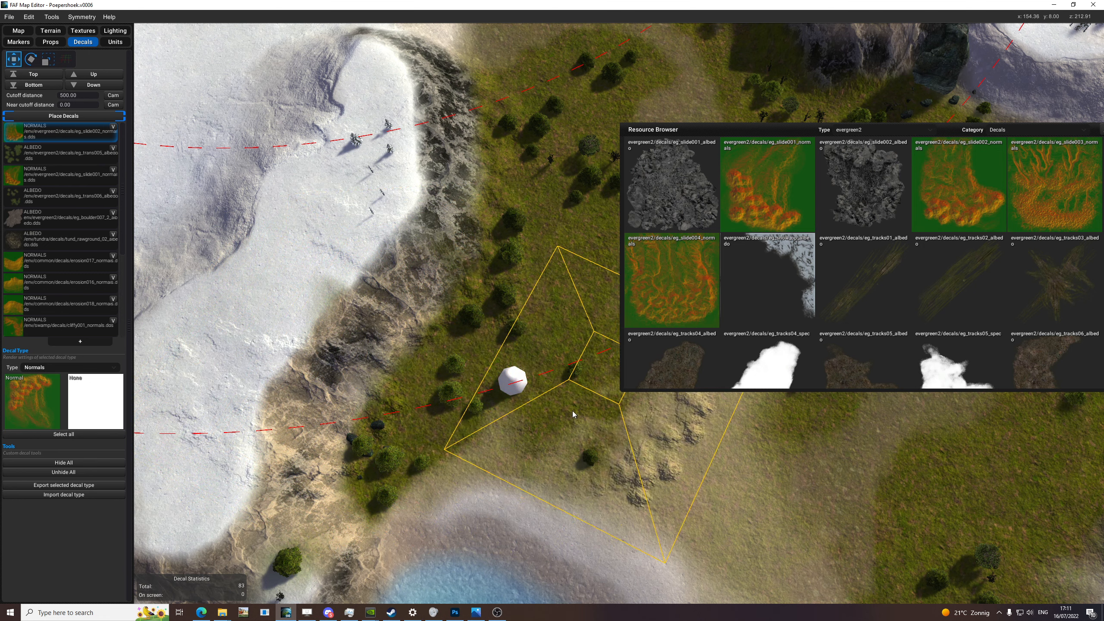
- Place rotated eg_slide002_normals decals around the cliff of the small plateau with the yellow block
{"action": "middle_click_drag", "start_coordinate": [530, 401], "coordinate": [374, 476]}
{"action": "key", "text": "e"}
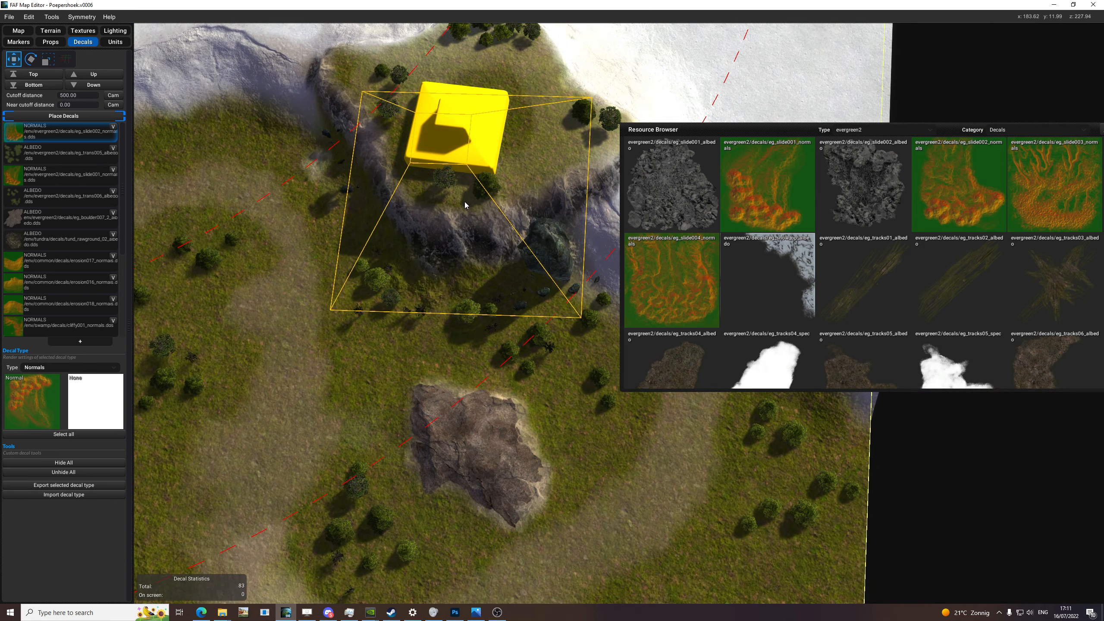
{"action": "key", "text": "e"}
{"action": "key", "text": "e"}
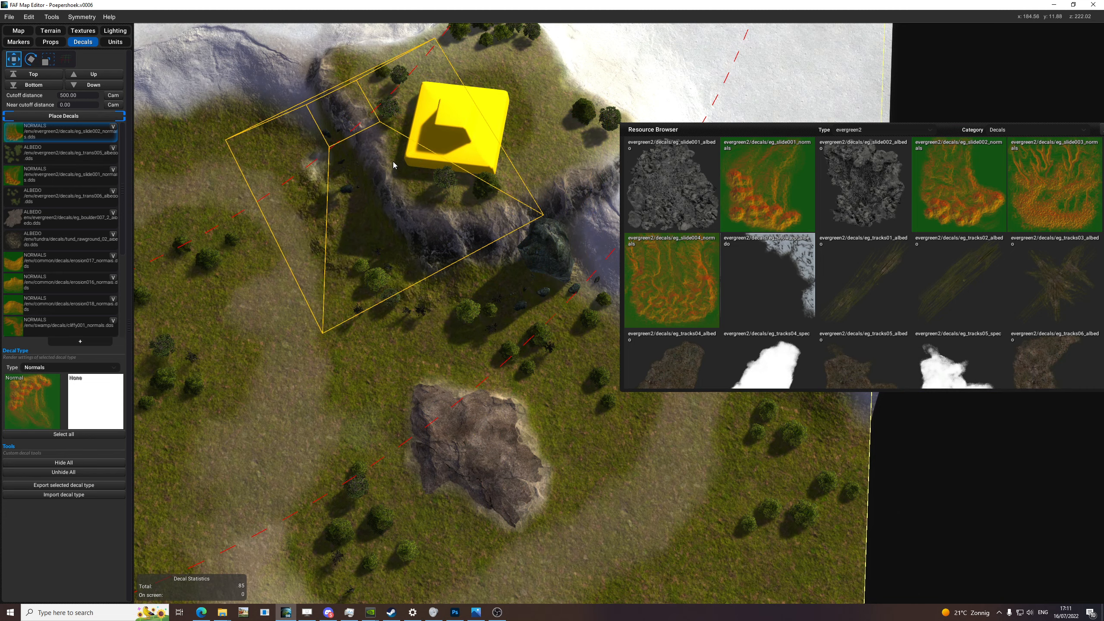
{"action": "left_click", "coordinate": [396, 152]}
{"action": "middle_click_drag", "start_coordinate": [474, 207], "coordinate": [450, 48]}
- Rotate and place an eg_slide002_normals decal on the slope where the grass meets the snow near the map edge
{"action": "middle_click_drag", "start_coordinate": [522, 328], "coordinate": [406, 345]}
{"action": "key", "text": "e"}
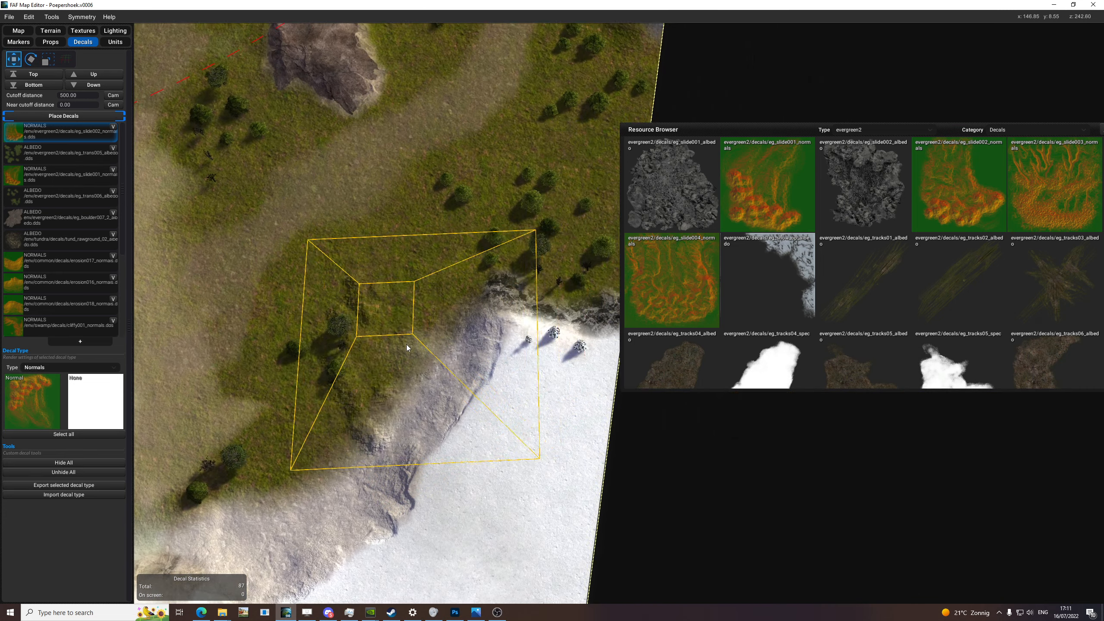
{"action": "key", "text": "e"}
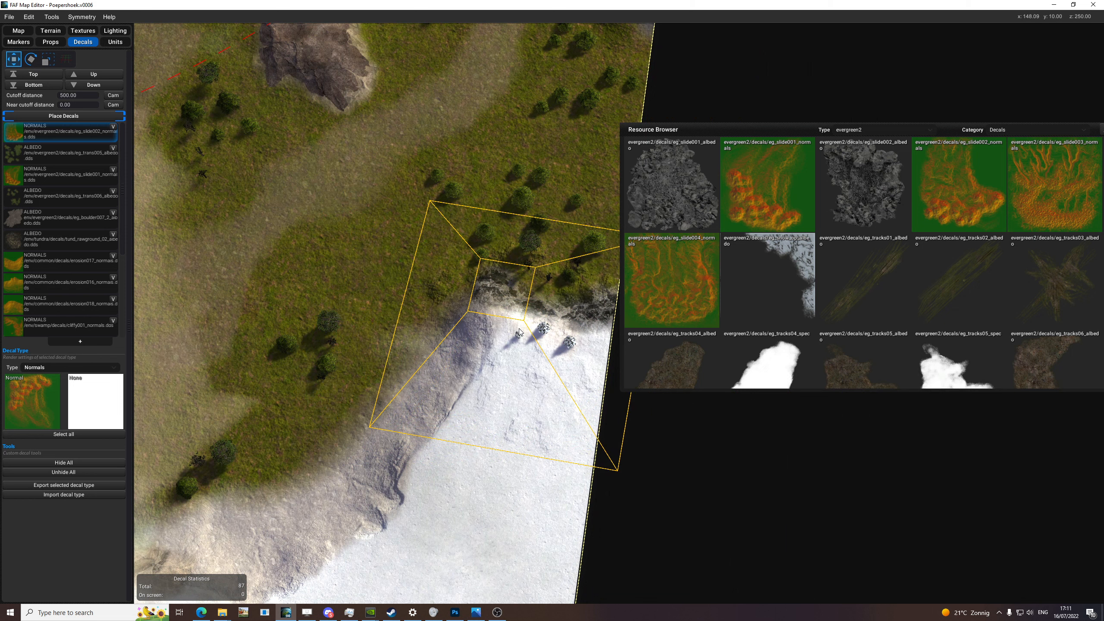
{"action": "left_click", "coordinate": [531, 308]}
{"action": "middle_click_drag", "start_coordinate": [348, 418], "coordinate": [429, 332]}
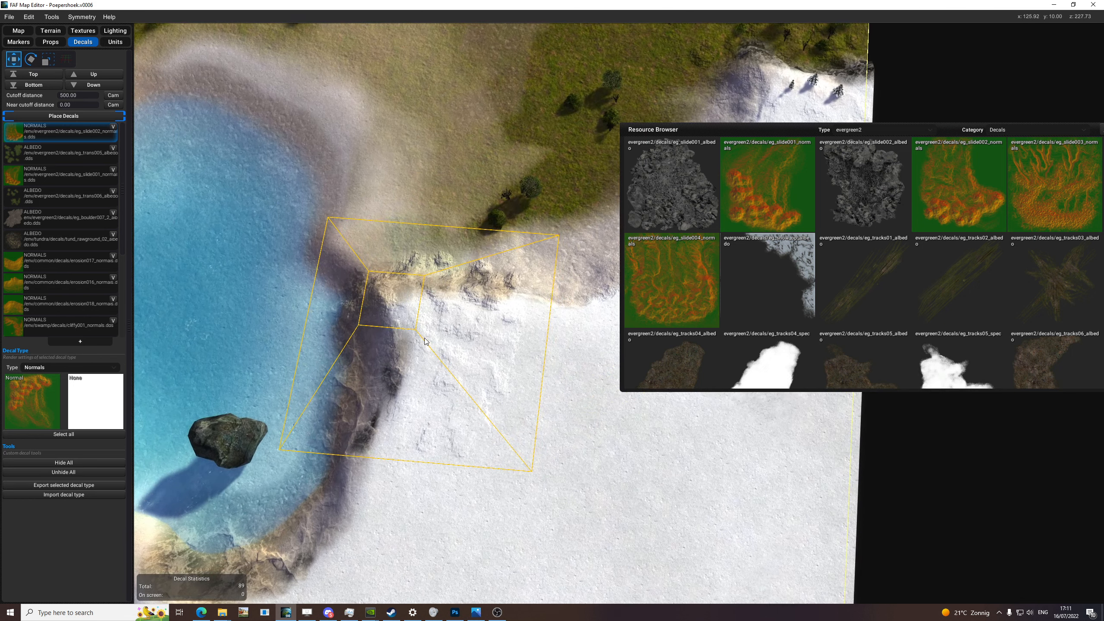
{"action": "key", "text": "e"}
{"action": "middle_click_drag", "start_coordinate": [418, 294], "coordinate": [459, 392]}
- Find the eg_path001_normals texture among the evergreen2 decals and add a new Normals decal type for it
{"action": "scroll", "coordinate": [861, 273], "scroll_direction": "up", "scroll_amount": 2}
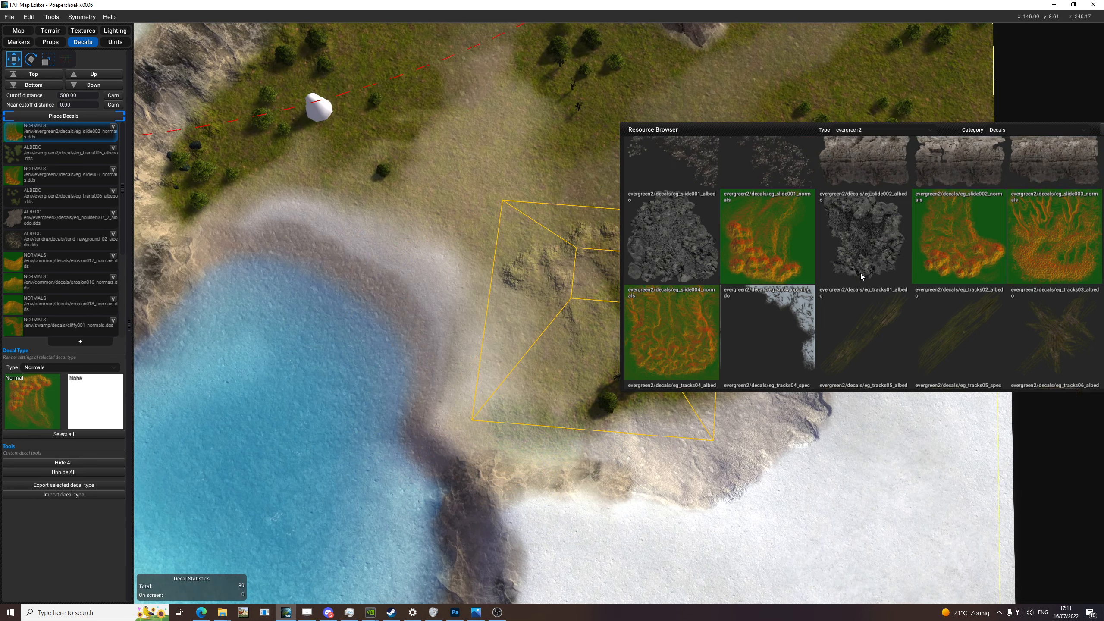
{"action": "scroll", "coordinate": [418, 281], "scroll_direction": "down", "scroll_amount": 2}
{"action": "scroll", "coordinate": [791, 290], "scroll_direction": "up", "scroll_amount": 5}
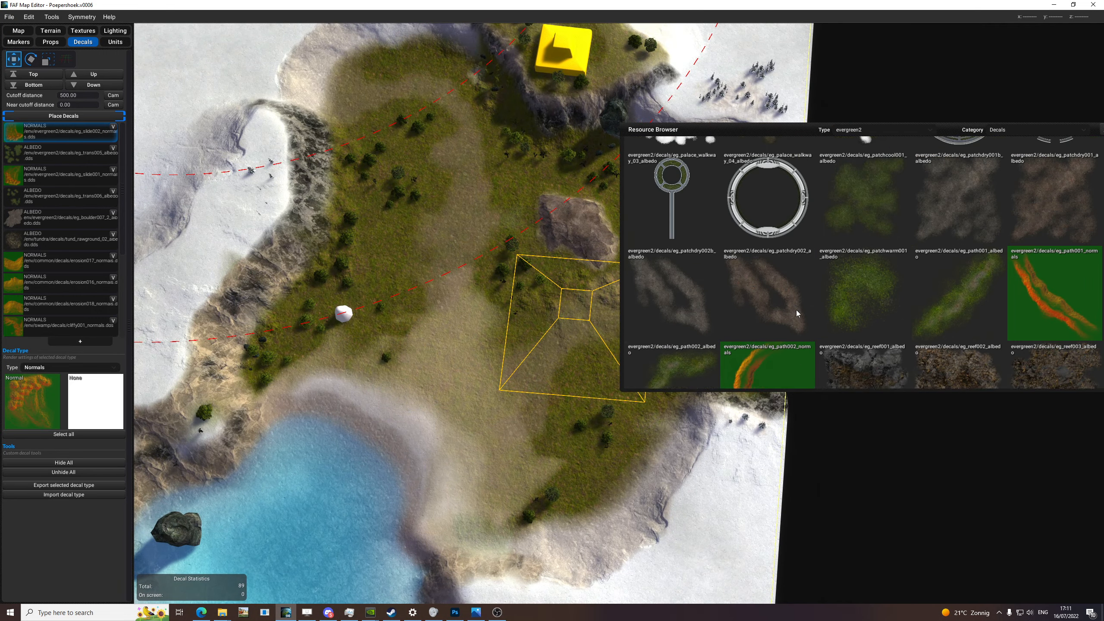
{"action": "scroll", "coordinate": [991, 237], "scroll_direction": "down", "scroll_amount": 1}
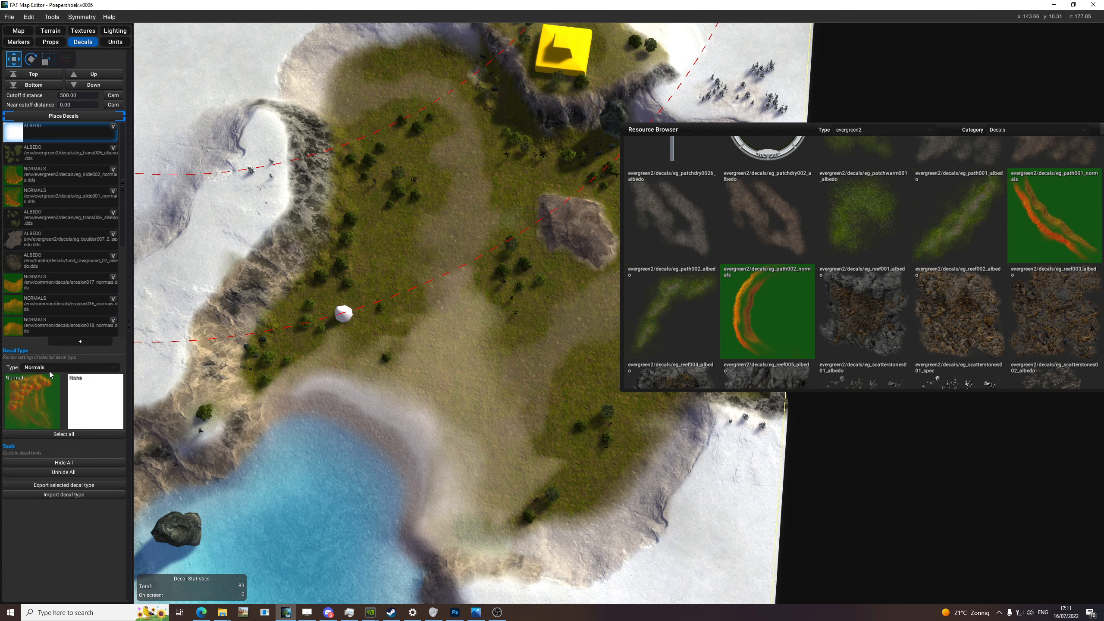
{"action": "left_click", "coordinate": [36, 386]}
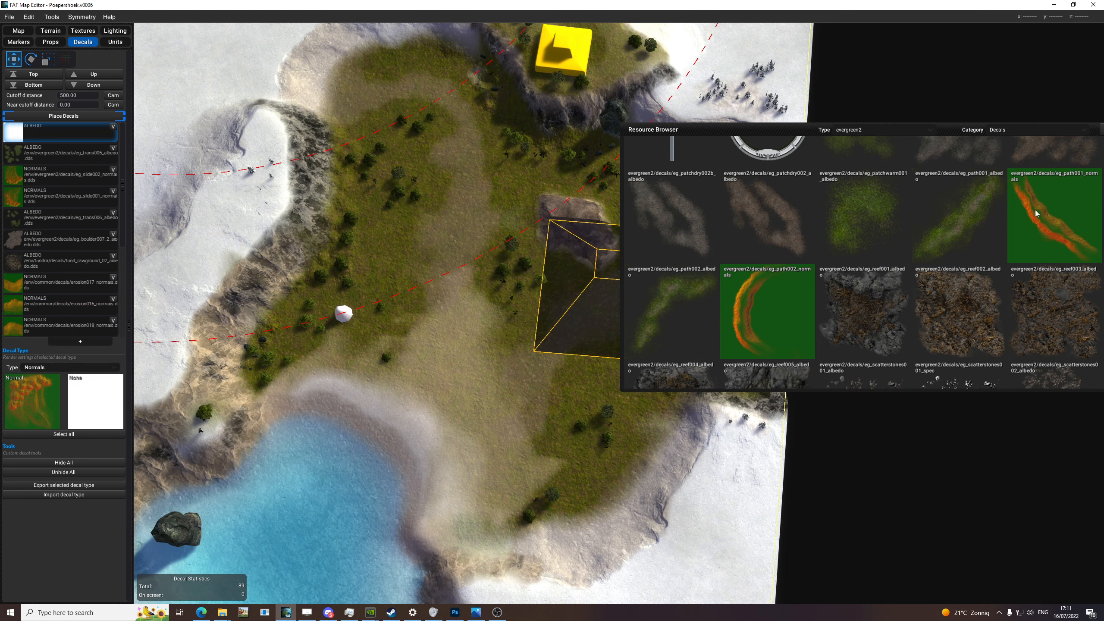
- Enlarge and rotate the eg_path001_normals decal to follow the dirt path west of the large rock, and place it there
{"action": "scroll", "coordinate": [431, 244], "scroll_direction": "up", "scroll_amount": 3}
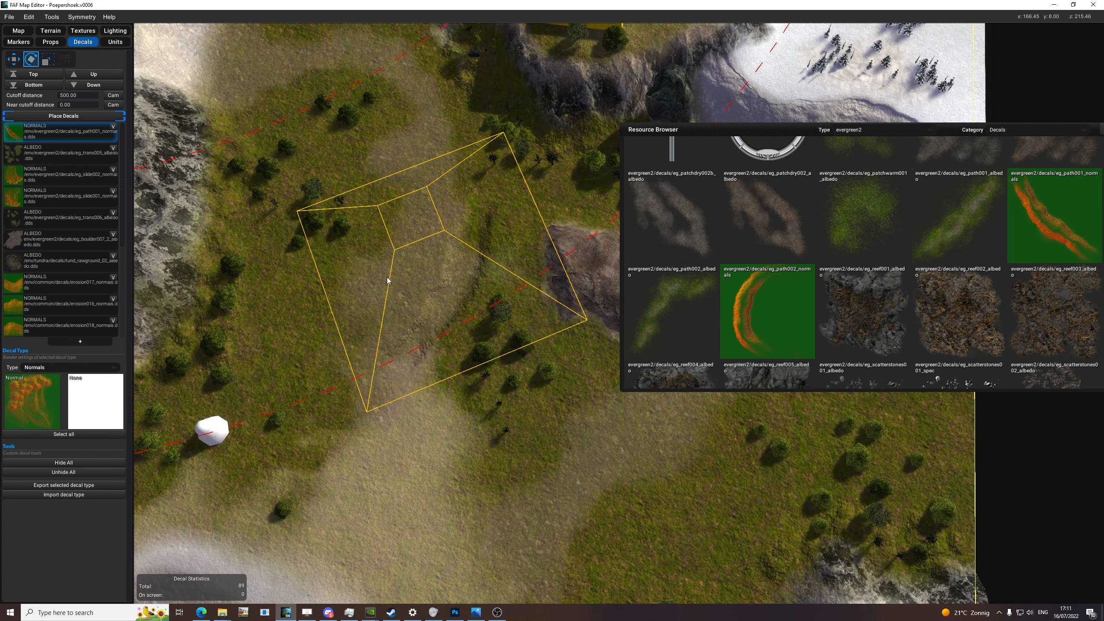
{"action": "key", "text": "r"}
{"action": "key", "text": "e"}
{"action": "key", "text": "r"}
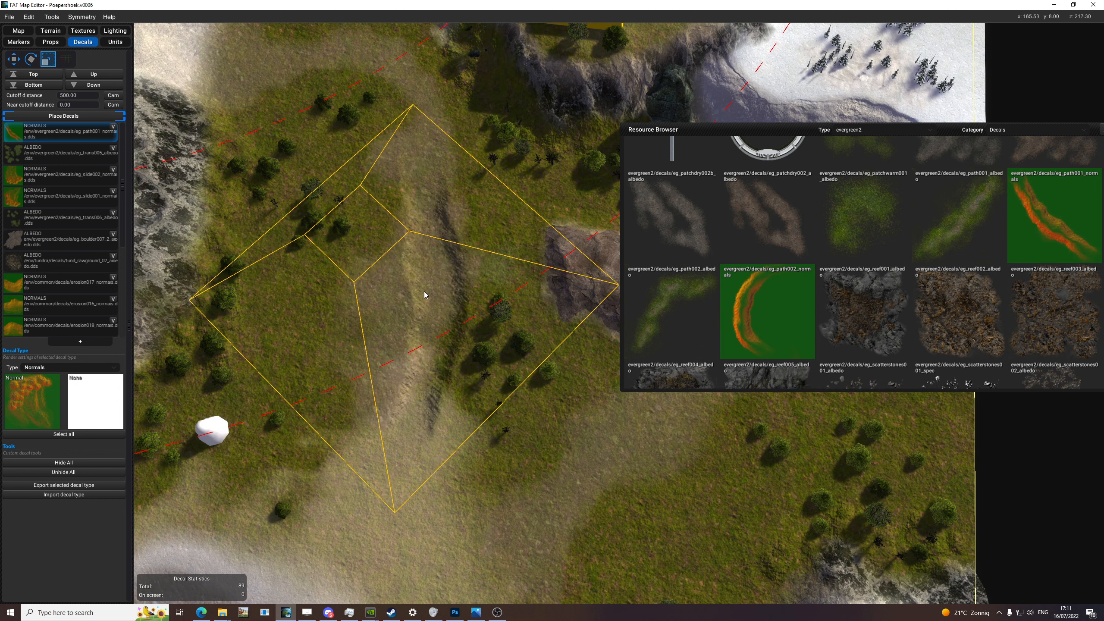
{"action": "key", "text": "e"}
{"action": "key", "text": "e"}
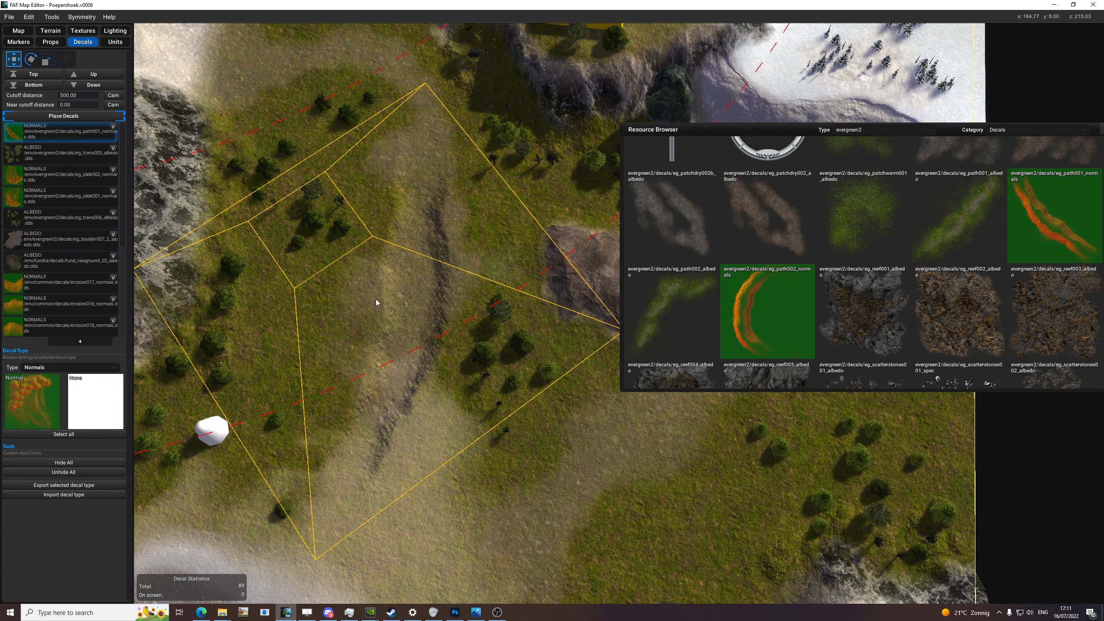
{"action": "key", "text": "e"}
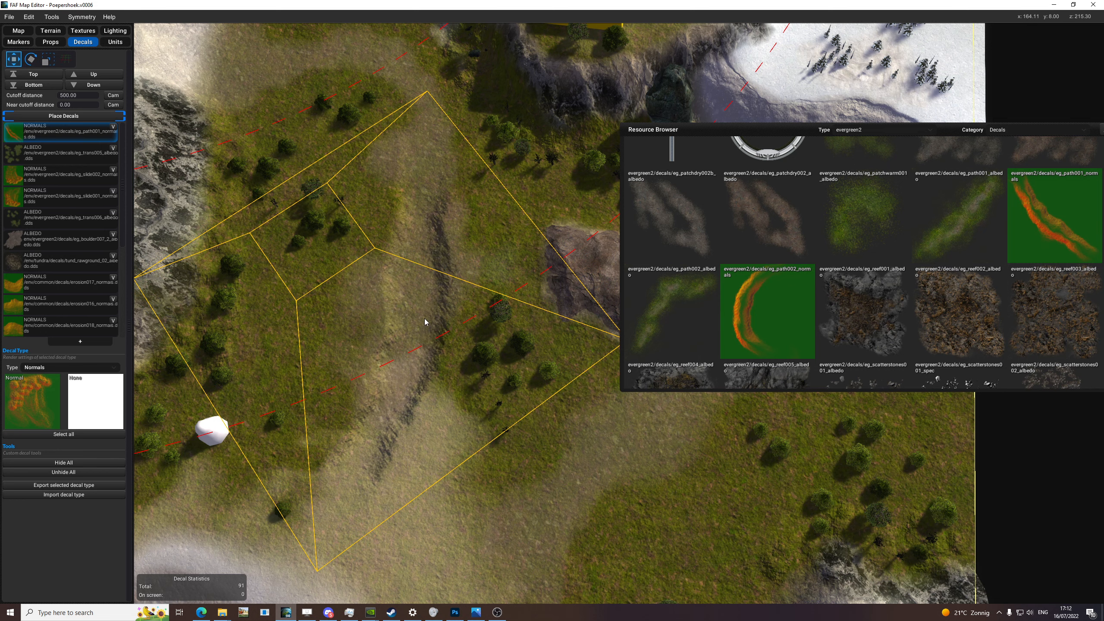
{"action": "left_click", "coordinate": [425, 322]}
- Create a Normals decal type with the eg_path002_normals texture and place it along the dirt path bend east of the large rock
{"action": "middle_click_drag", "start_coordinate": [540, 361], "coordinate": [459, 291]}
{"action": "left_click", "coordinate": [79, 342]}
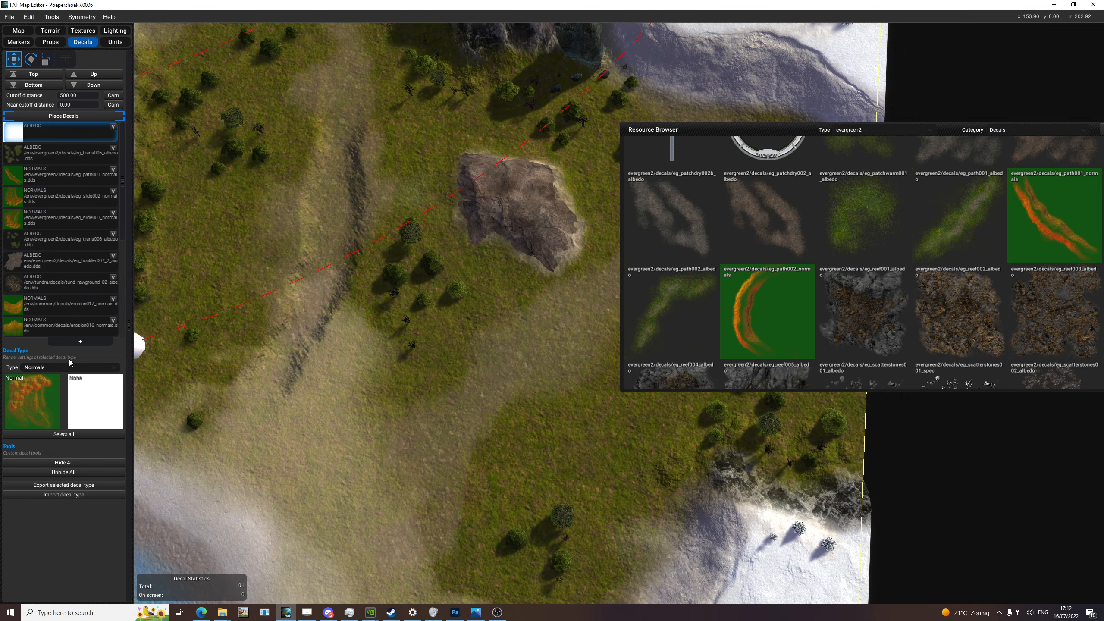
{"action": "left_click", "coordinate": [37, 385]}
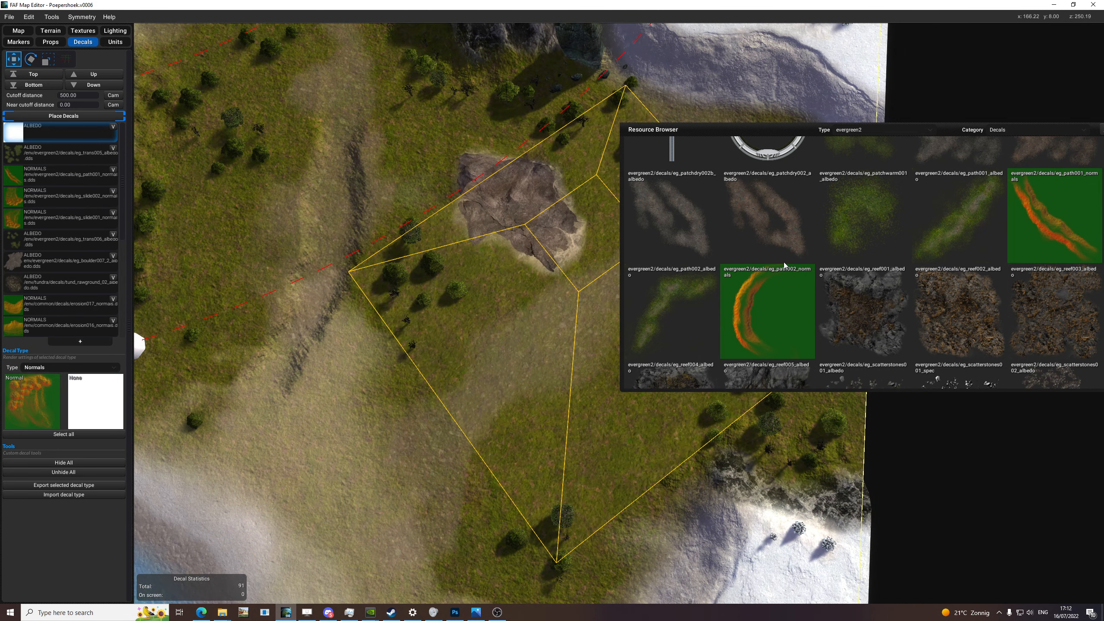
{"action": "left_click_drag", "start_coordinate": [767, 301], "coordinate": [40, 399]}
{"action": "middle_click_drag", "start_coordinate": [565, 334], "coordinate": [449, 343]}
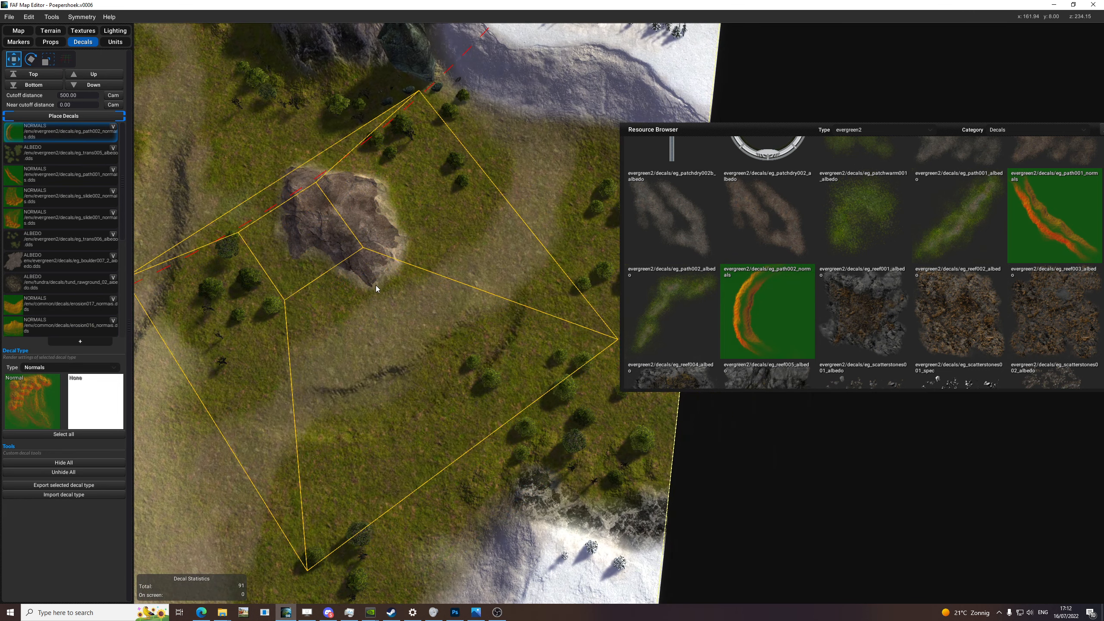
{"action": "left_click", "coordinate": [426, 219]}
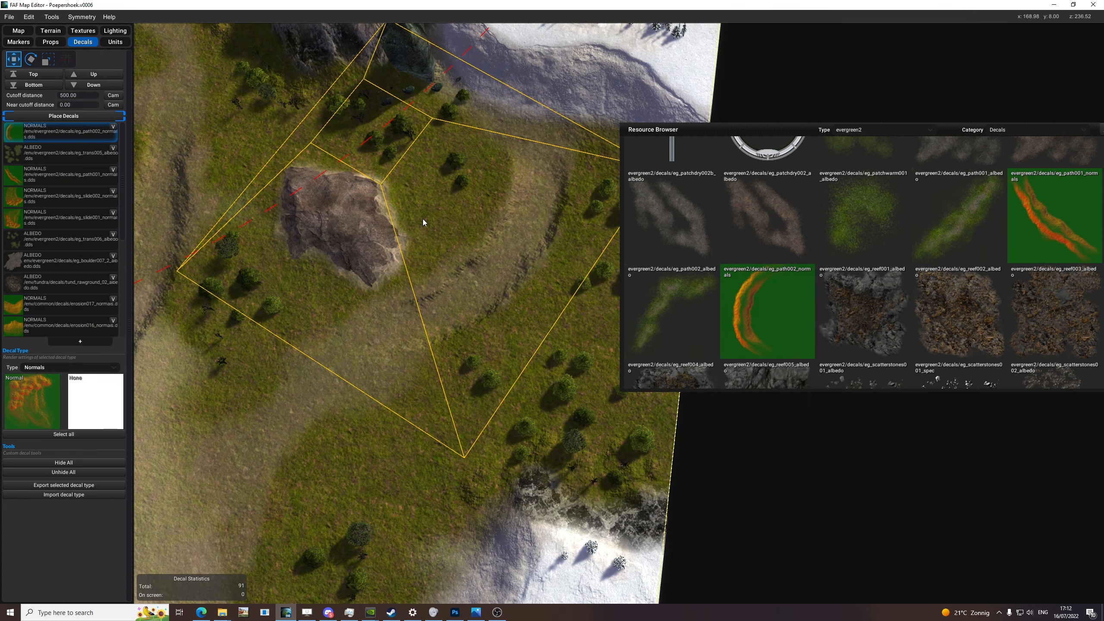
{"action": "left_click", "coordinate": [78, 34]}
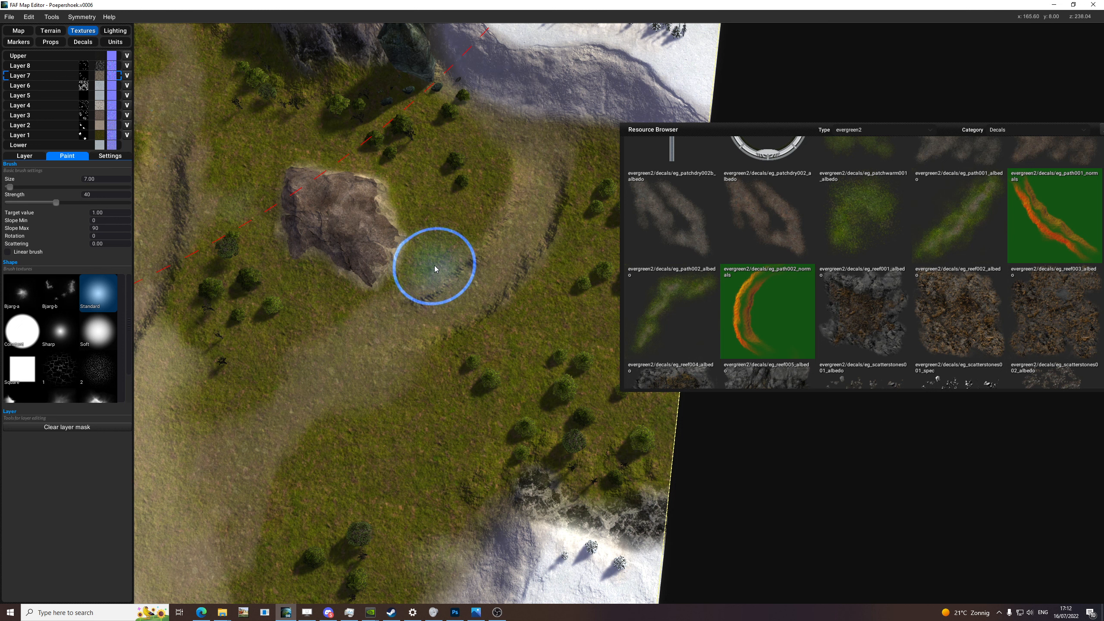
{"action": "left_click", "coordinate": [66, 118]}
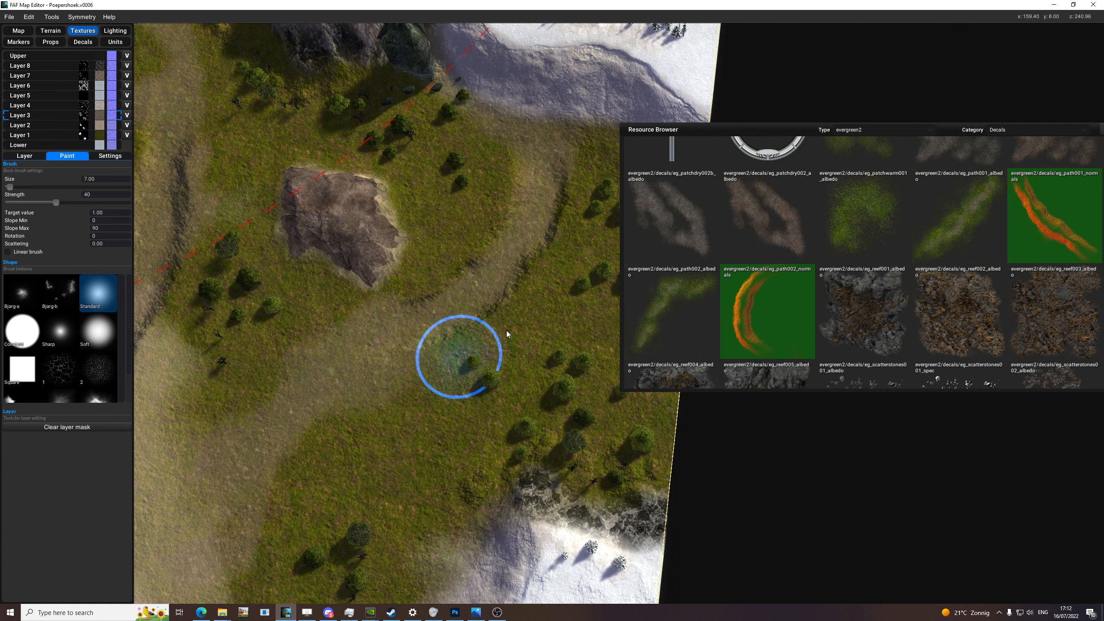
{"action": "middle_click_drag", "start_coordinate": [517, 307], "coordinate": [669, 351]}
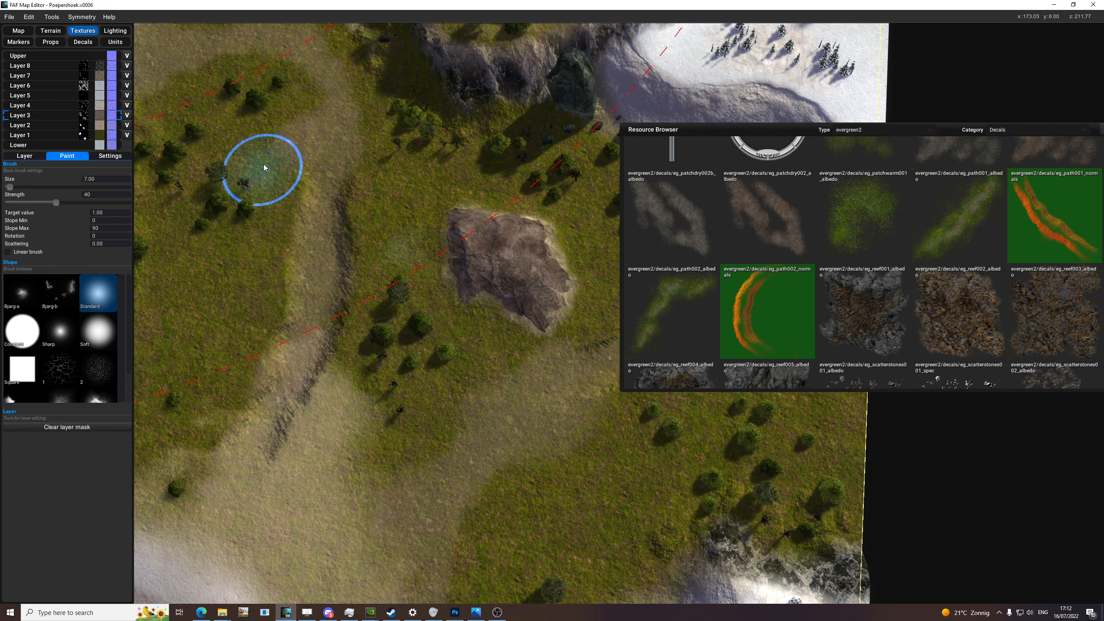
{"action": "middle_click_drag", "start_coordinate": [382, 235], "coordinate": [428, 185]}
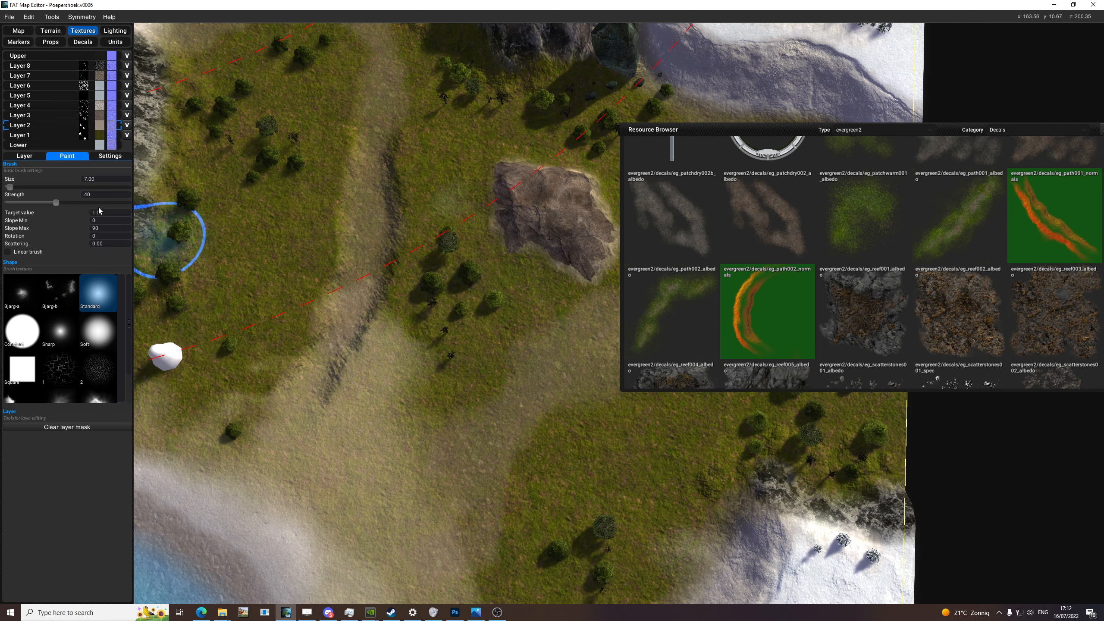
{"action": "middle_click_drag", "start_coordinate": [385, 335], "coordinate": [534, 258]}
{"action": "scroll", "coordinate": [533, 258], "scroll_direction": "down", "scroll_amount": 3}
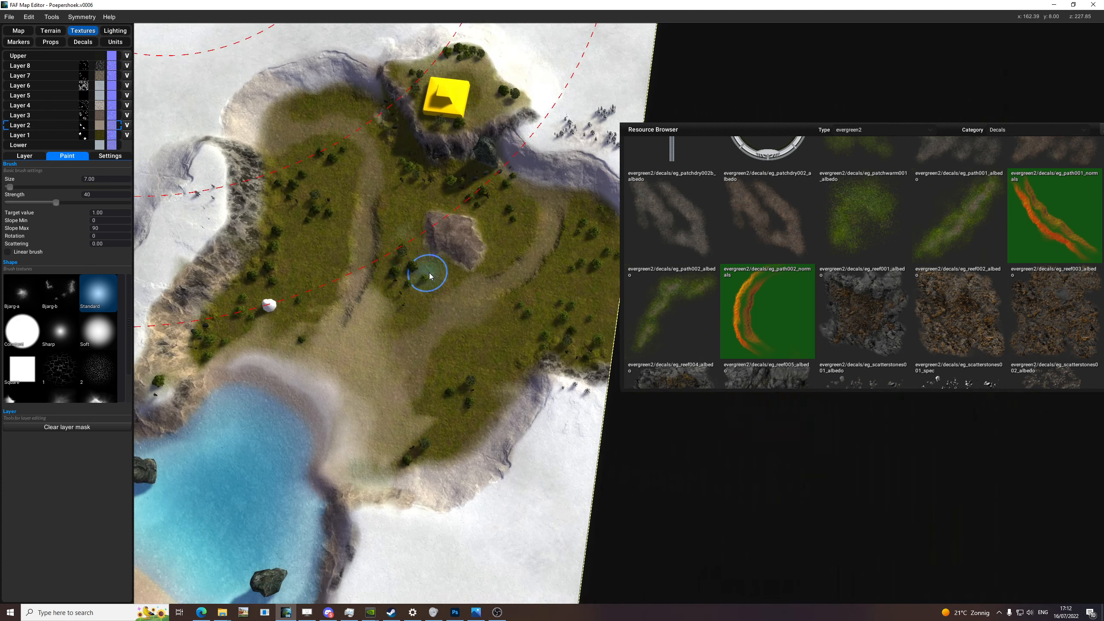
{"action": "scroll", "coordinate": [468, 281], "scroll_direction": "up", "scroll_amount": 5}
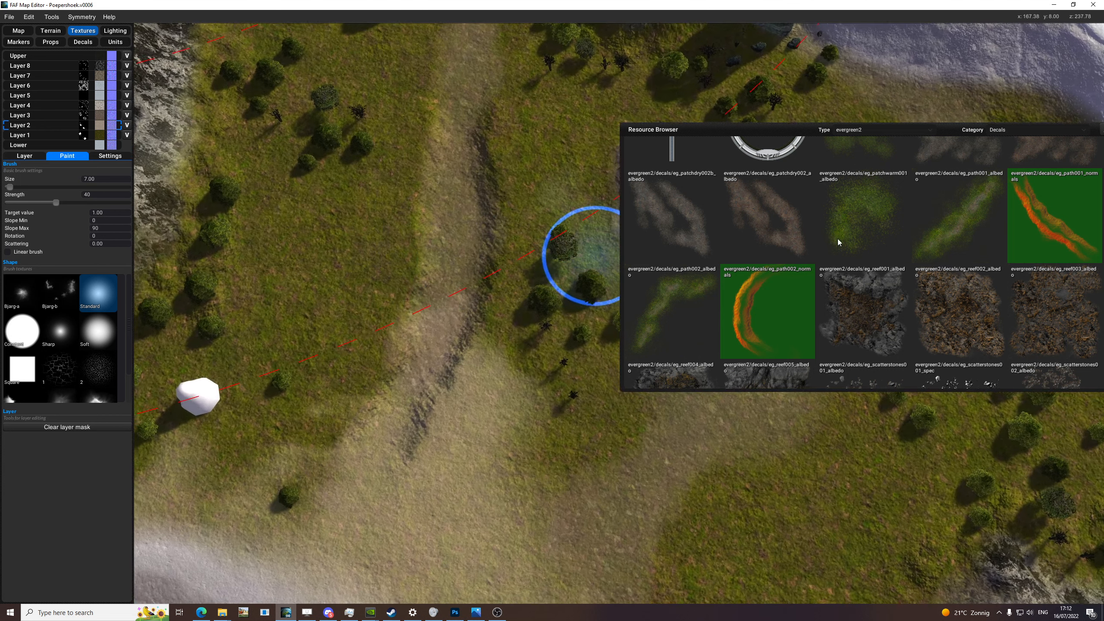
- Switch the Resource Browser to the common decals and add a new decal type set to Normals
{"action": "scroll", "coordinate": [870, 261], "scroll_direction": "down", "scroll_amount": 5}
{"action": "scroll", "coordinate": [909, 276], "scroll_direction": "up", "scroll_amount": 10}
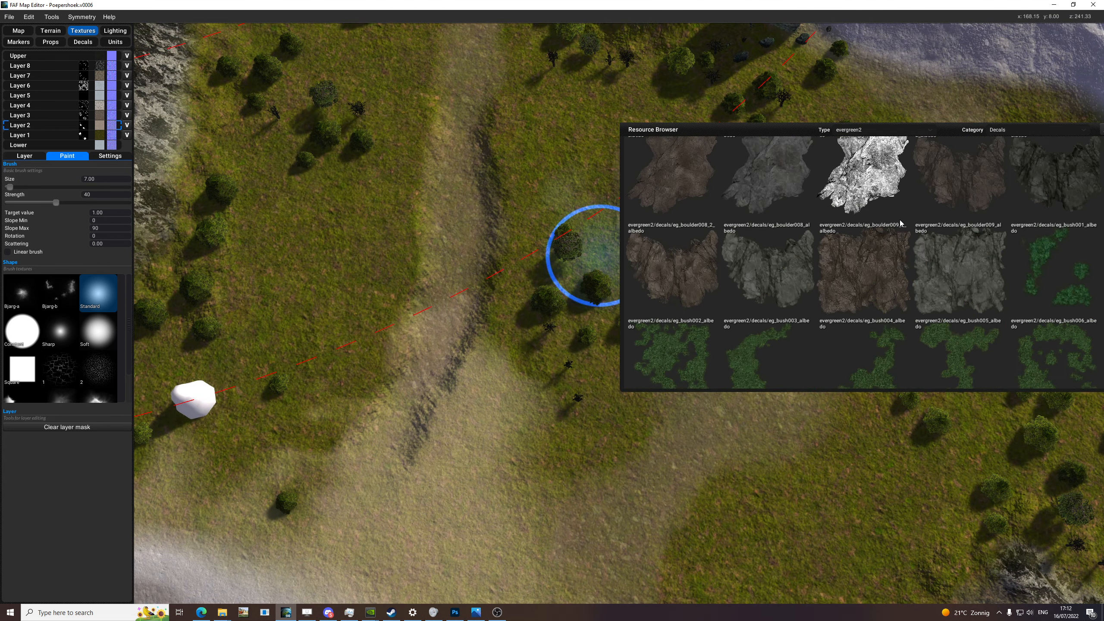
{"action": "left_click", "coordinate": [842, 139]}
{"action": "left_click", "coordinate": [869, 200]}
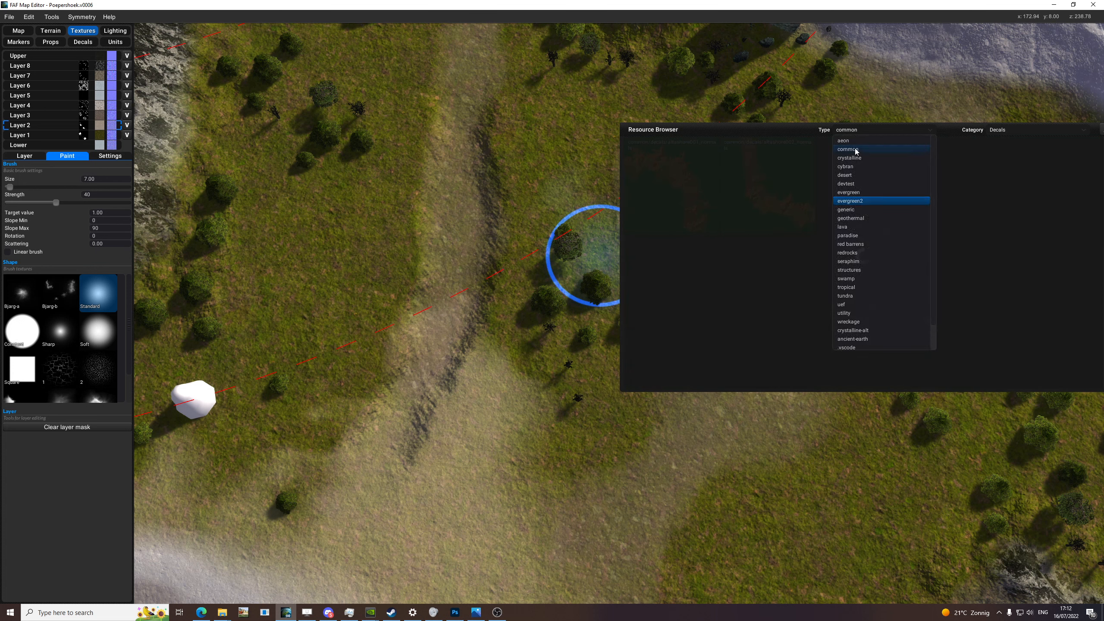
{"action": "left_click", "coordinate": [80, 42]}
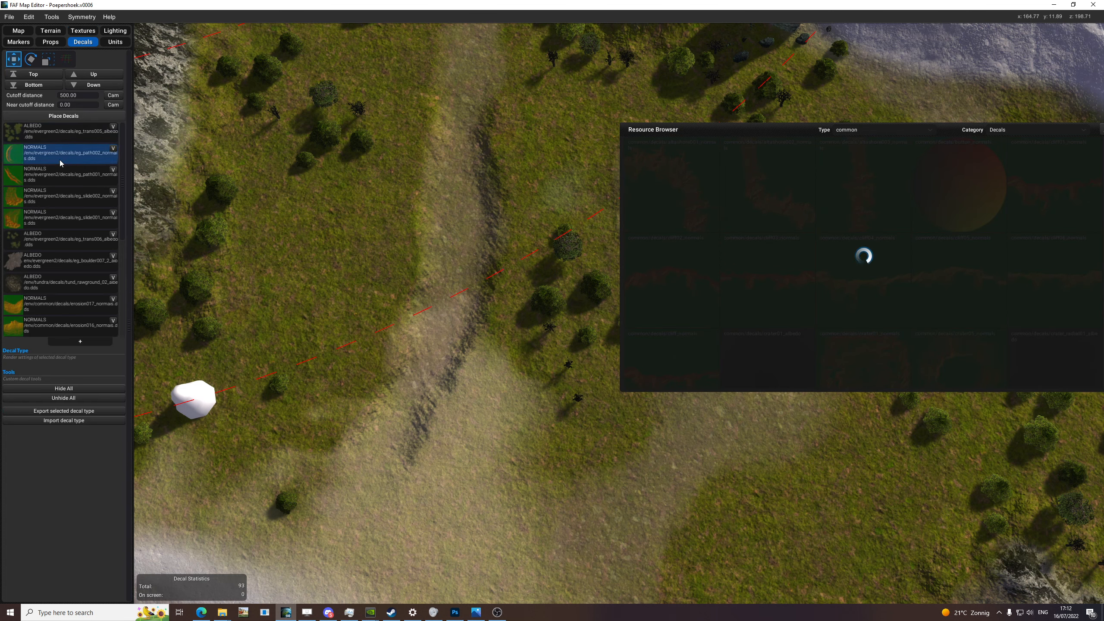
{"action": "left_click", "coordinate": [60, 342]}
{"action": "left_click", "coordinate": [60, 368]}
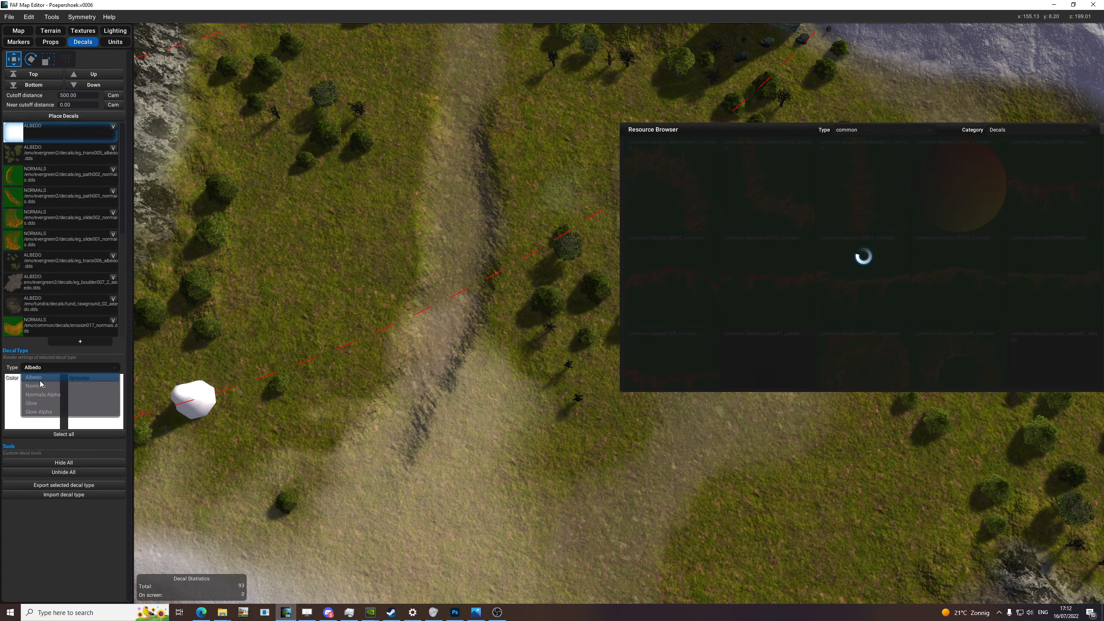
{"action": "left_click", "coordinate": [36, 386]}
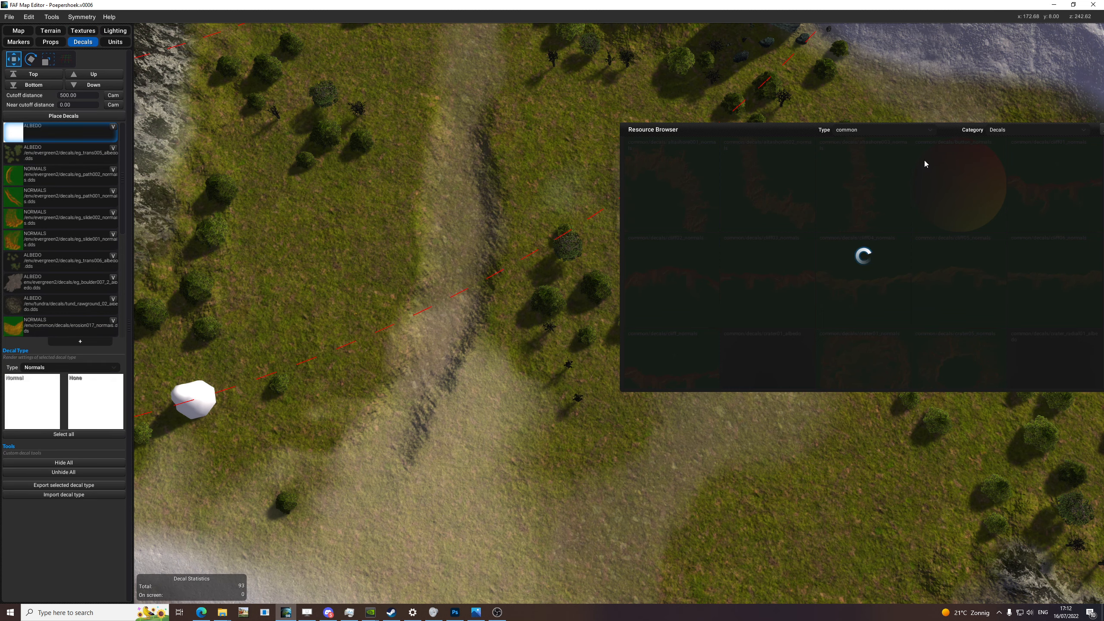
- Try the erosion018c_normals and erosion021a_normals textures for the new decal type on the grass west of the dirt path
{"action": "scroll", "coordinate": [402, 254], "scroll_direction": "down", "scroll_amount": 5}
{"action": "key", "text": "space"}
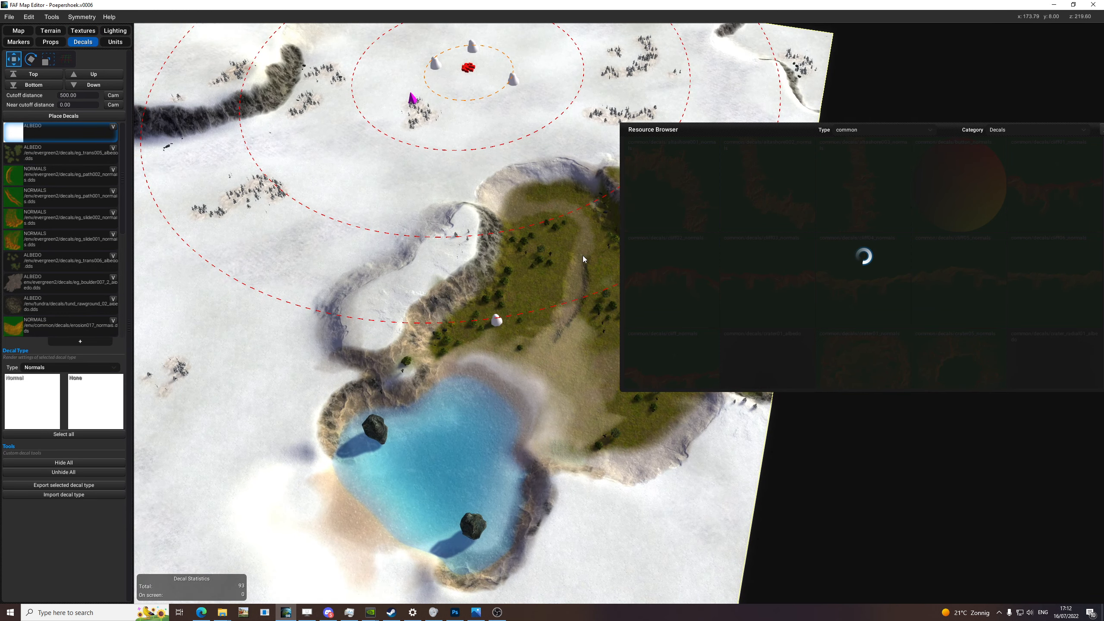
{"action": "middle_click_drag", "start_coordinate": [583, 255], "coordinate": [490, 283]}
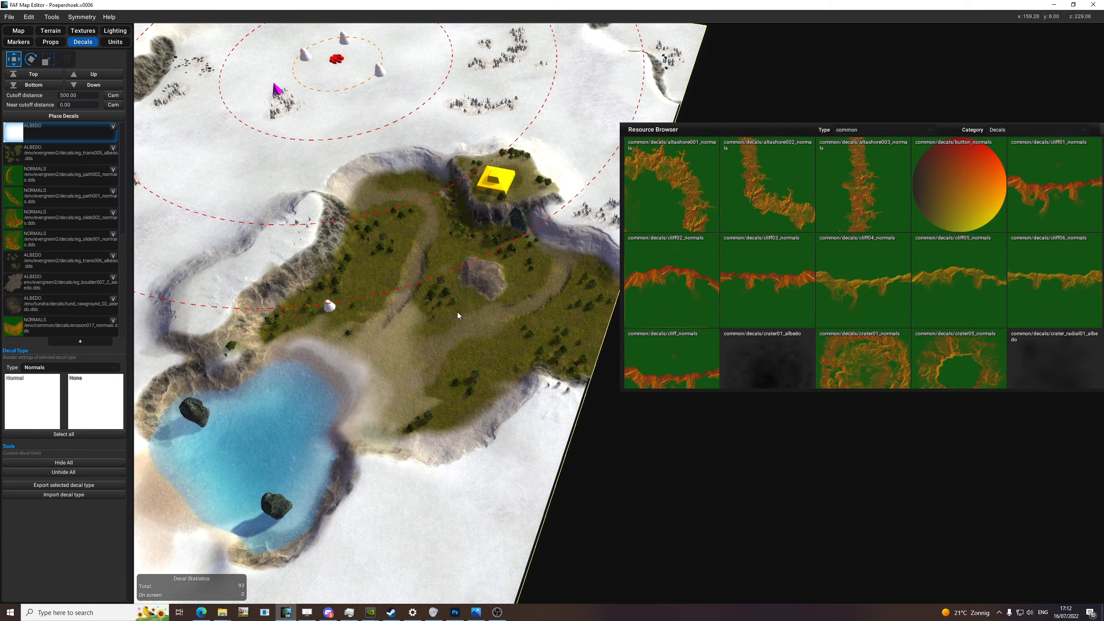
{"action": "scroll", "coordinate": [892, 304], "scroll_direction": "down", "scroll_amount": 3}
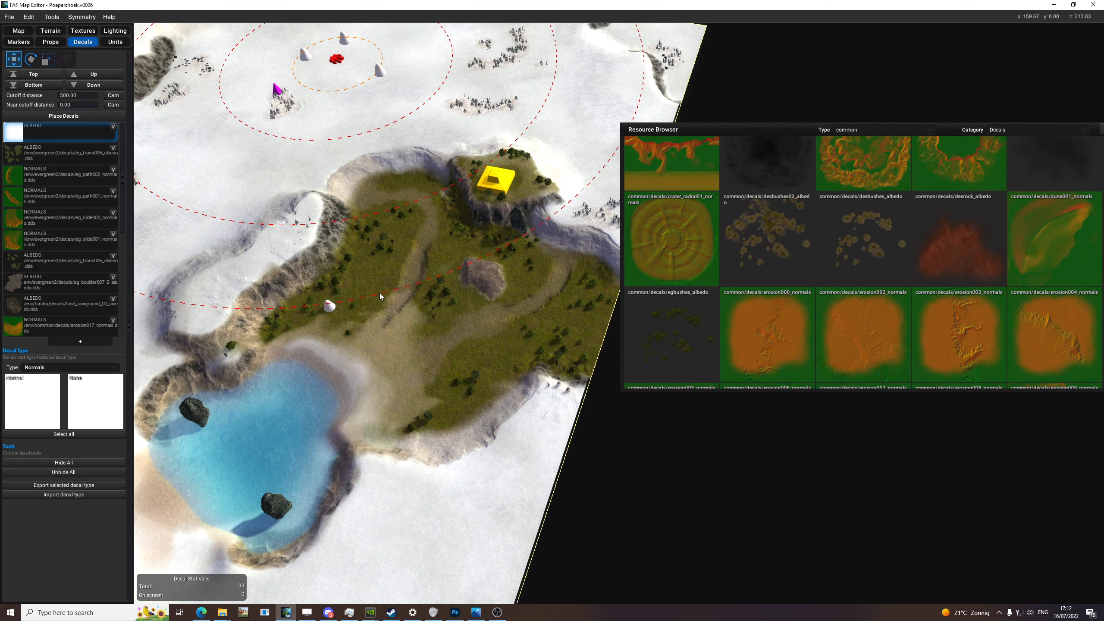
{"action": "scroll", "coordinate": [449, 288], "scroll_direction": "up", "scroll_amount": 5}
{"action": "scroll", "coordinate": [803, 266], "scroll_direction": "down", "scroll_amount": 5}
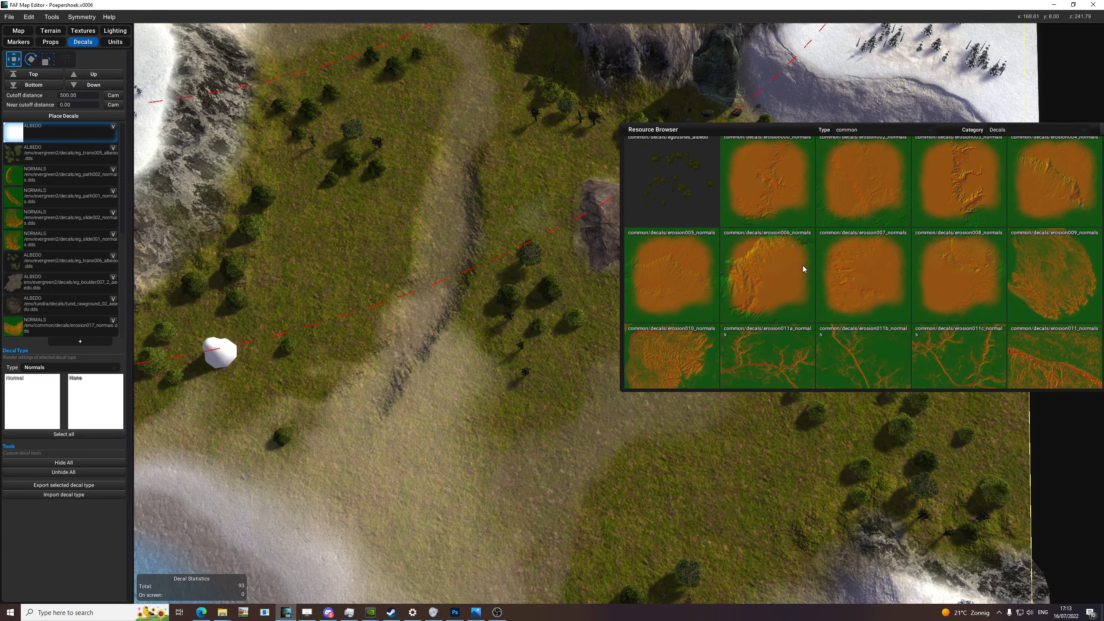
{"action": "scroll", "coordinate": [873, 266], "scroll_direction": "down", "scroll_amount": 6}
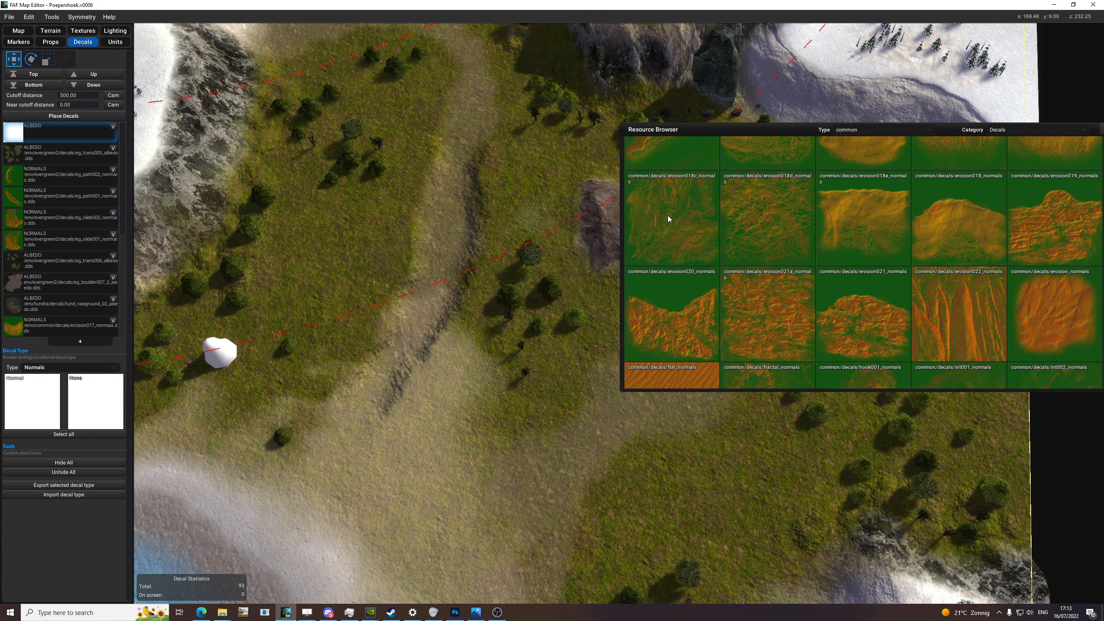
{"action": "left_click_drag", "start_coordinate": [669, 218], "coordinate": [39, 404]}
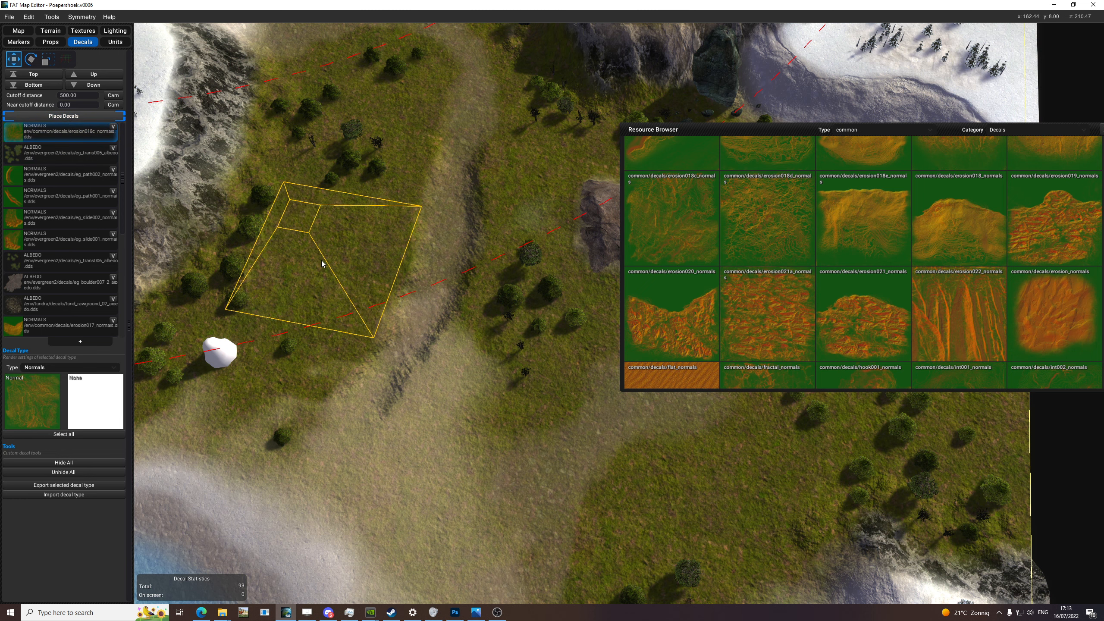
{"action": "left_click_drag", "start_coordinate": [782, 300], "coordinate": [23, 388]}
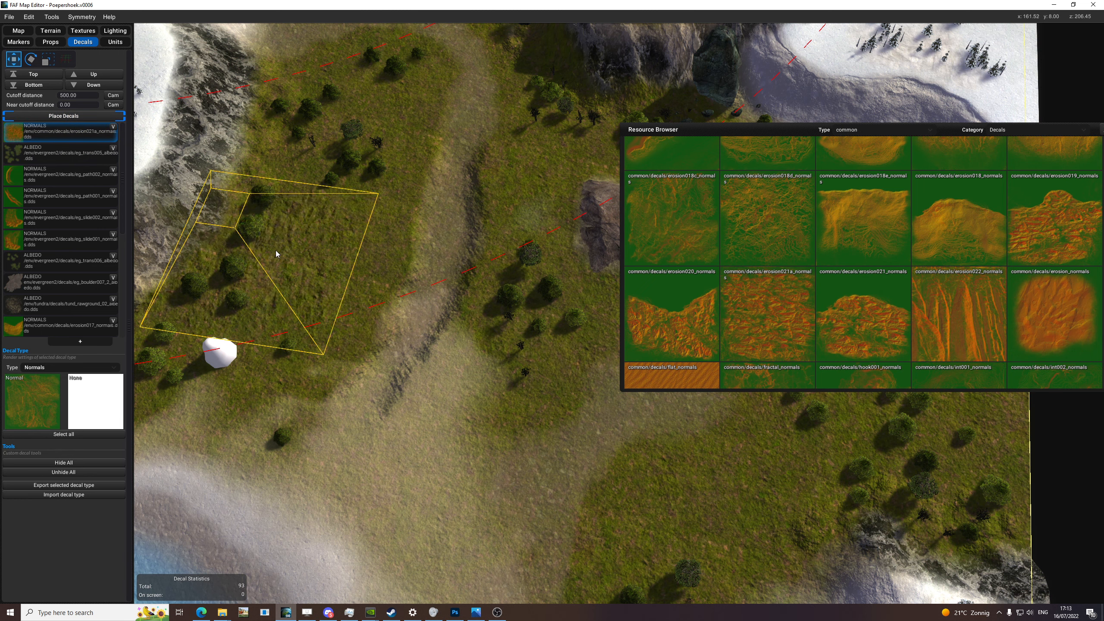
- Assign the hook001_normals texture to the decal type, enlarge and rotate the decal, and place it on the grass west of the dirt path
{"action": "scroll", "coordinate": [878, 304], "scroll_direction": "down", "scroll_amount": 7}
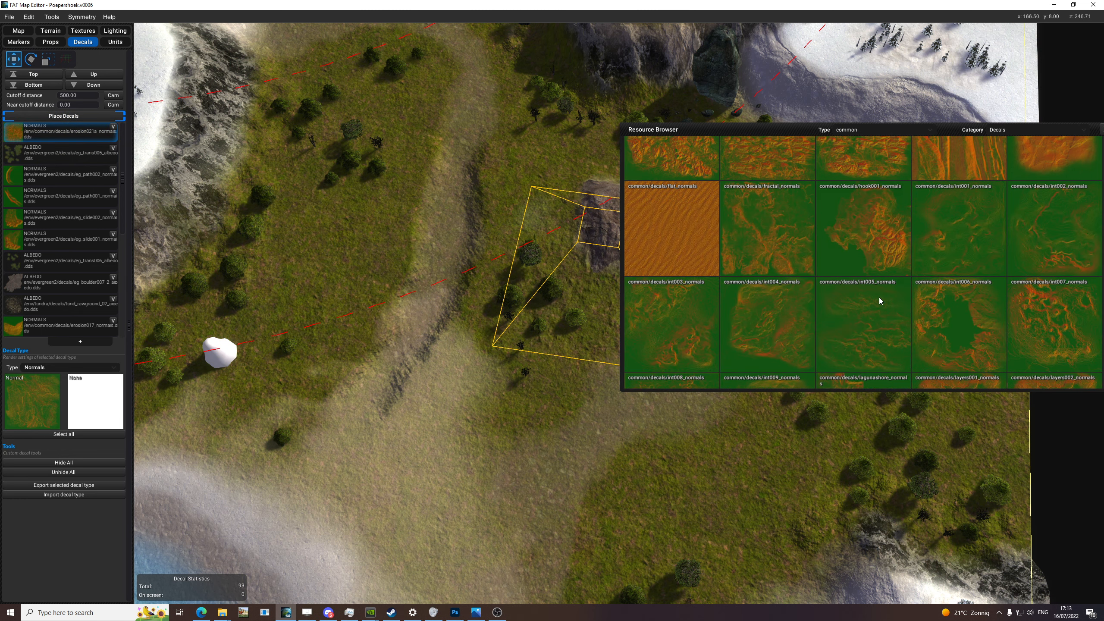
{"action": "left_click_drag", "start_coordinate": [867, 246], "coordinate": [52, 395]}
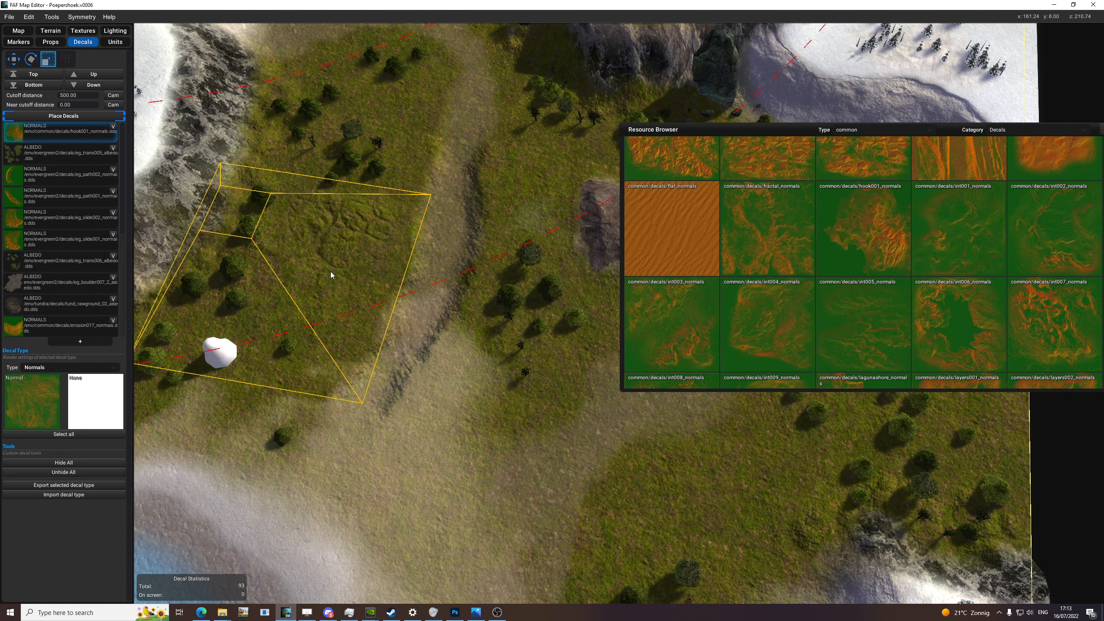
{"action": "key", "text": "e"}
{"action": "key", "text": "r"}
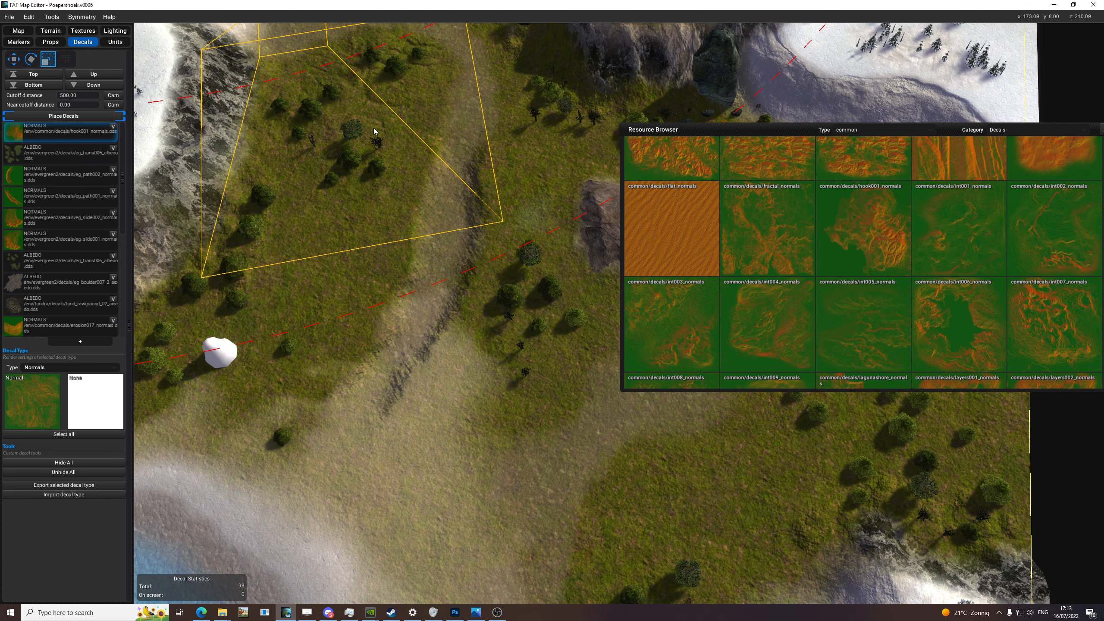
{"action": "left_click", "coordinate": [339, 137]}
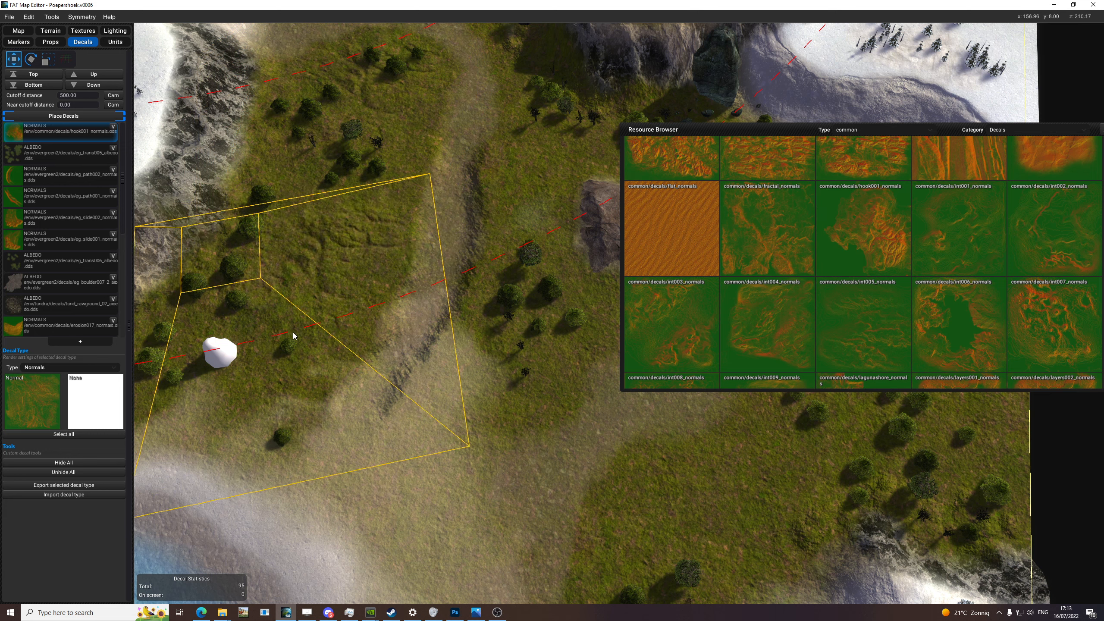
{"action": "key", "text": "e"}
{"action": "key", "text": "e"}
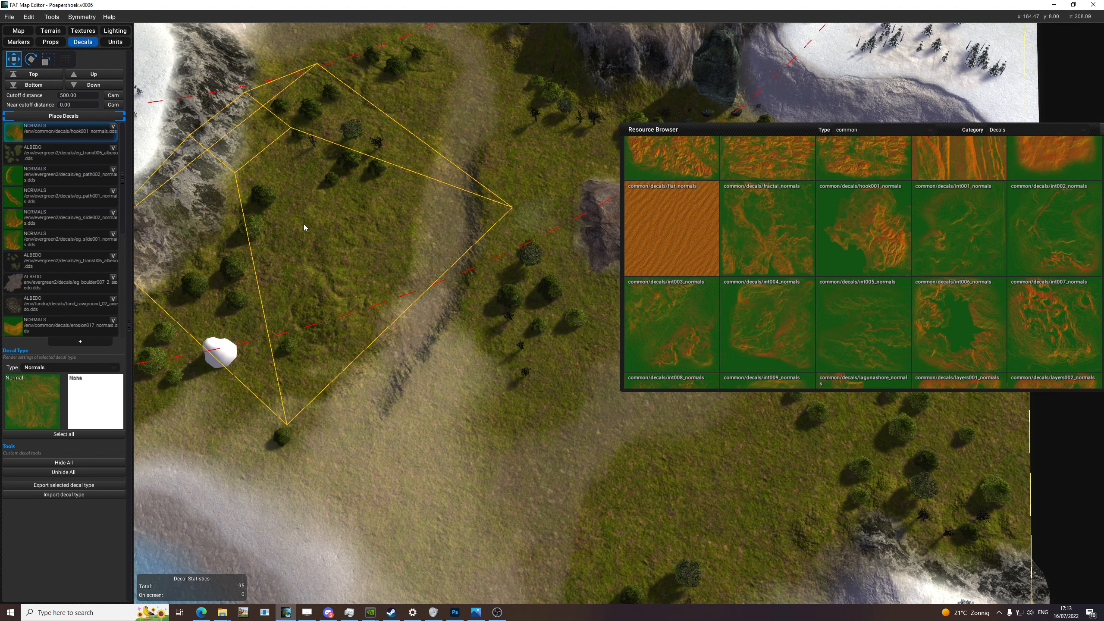
- Add another Normals decal type and try the lagunashore_normals texture at different rotations over the grass west of the dirt path
{"action": "left_click", "coordinate": [83, 342]}
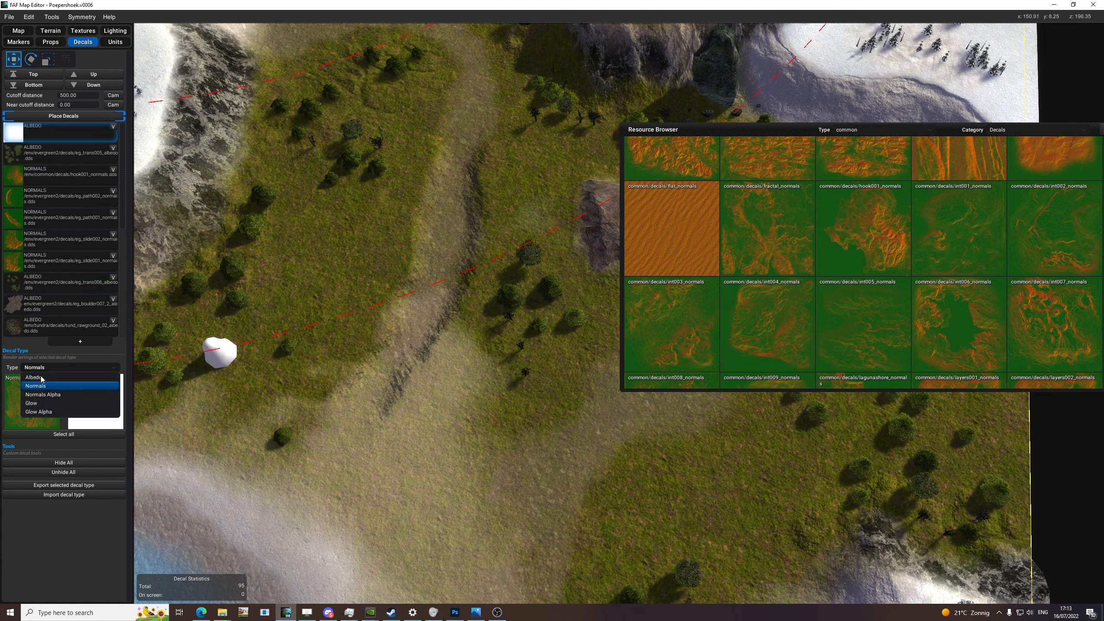
{"action": "left_click", "coordinate": [40, 387]}
{"action": "scroll", "coordinate": [824, 279], "scroll_direction": "down", "scroll_amount": 5}
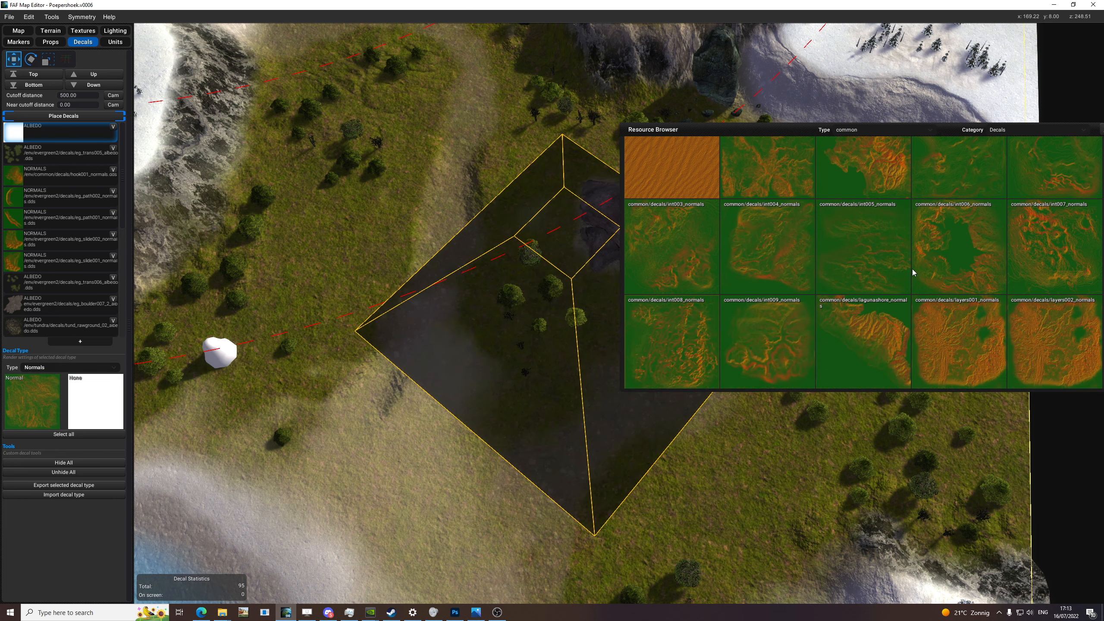
{"action": "left_click_drag", "start_coordinate": [824, 279], "coordinate": [30, 392]}
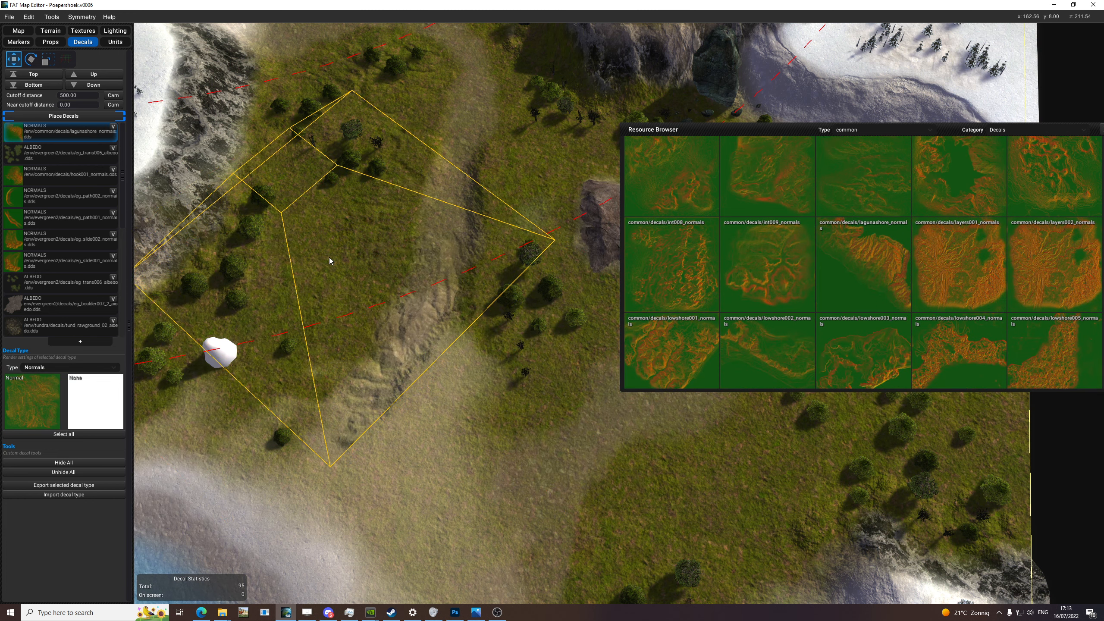
{"action": "key", "text": "e"}
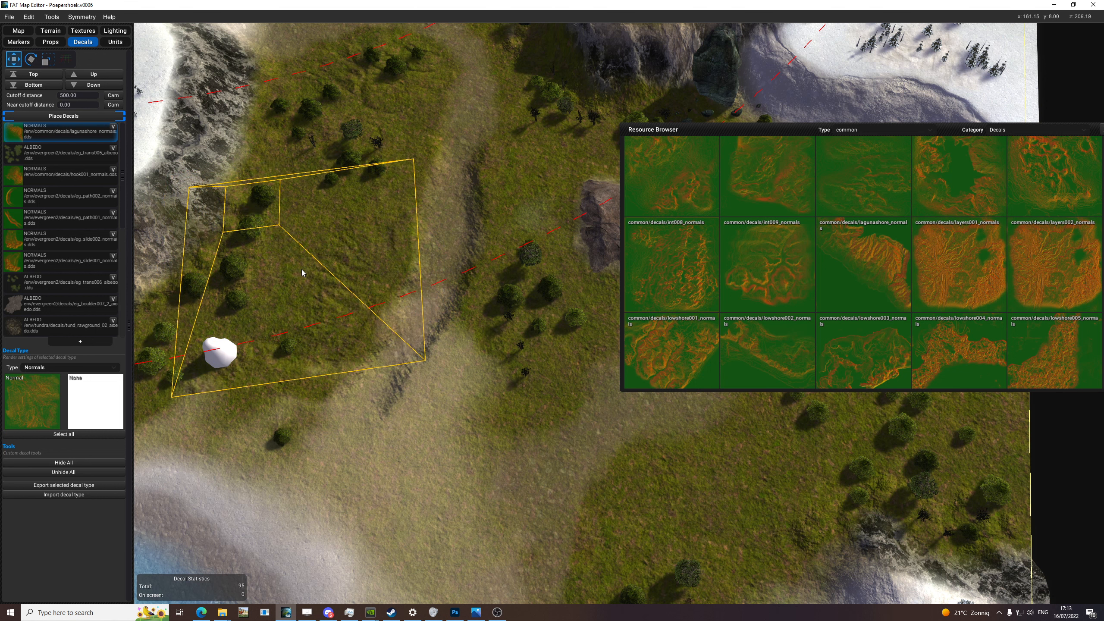
{"action": "key", "text": "e"}
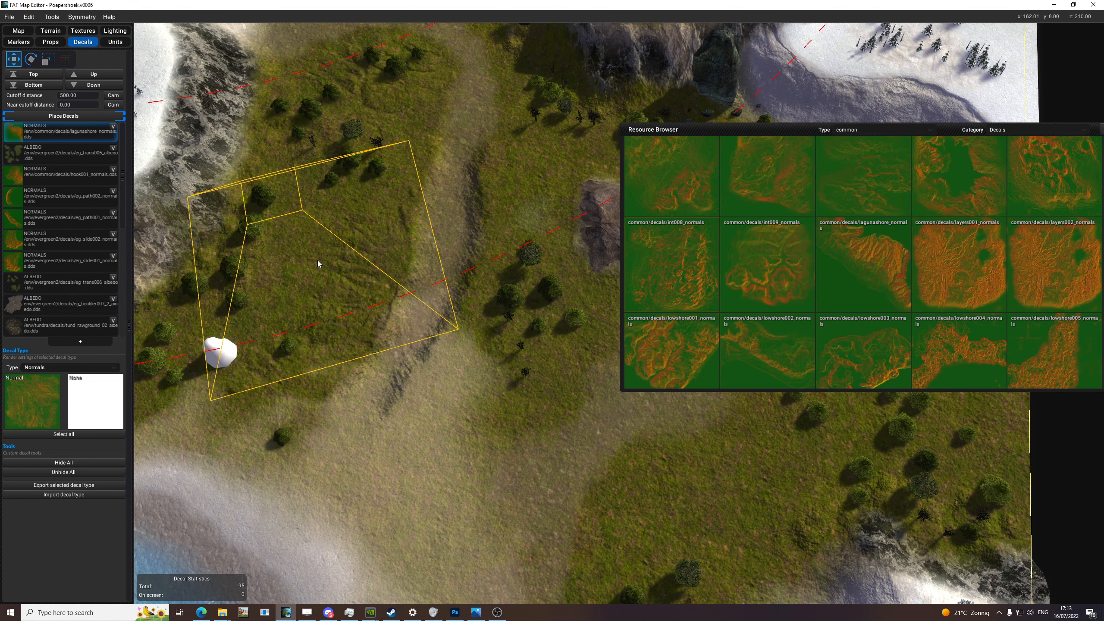
- Browse the geothermal and swamp decals and assign the swamp cliffy001_normals texture to the new decal type
{"action": "left_click", "coordinate": [878, 129]}
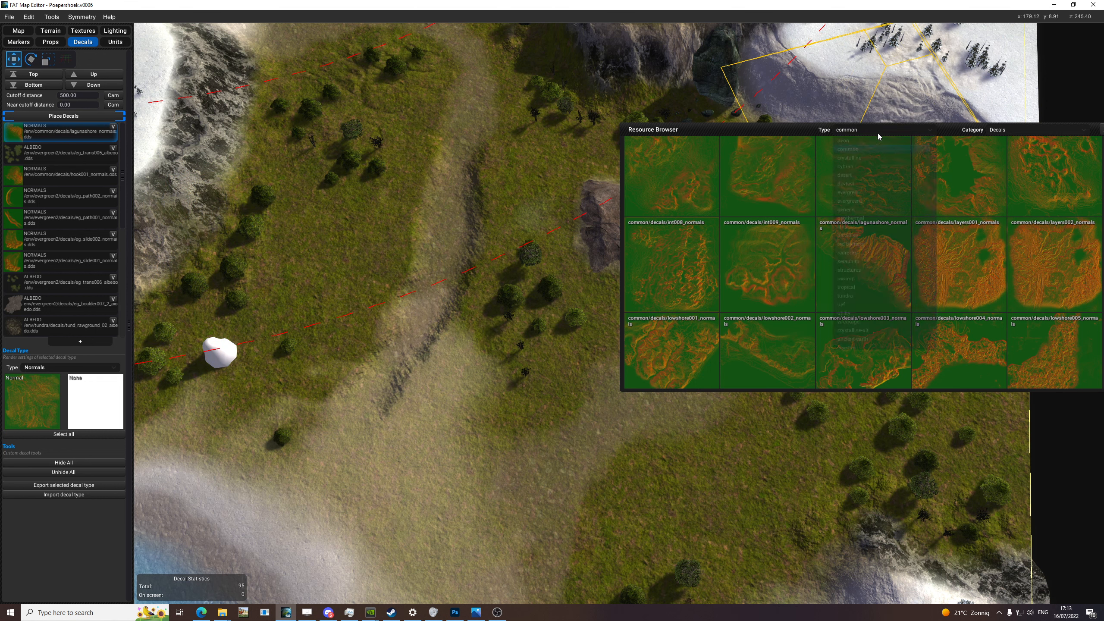
{"action": "left_click", "coordinate": [877, 218]}
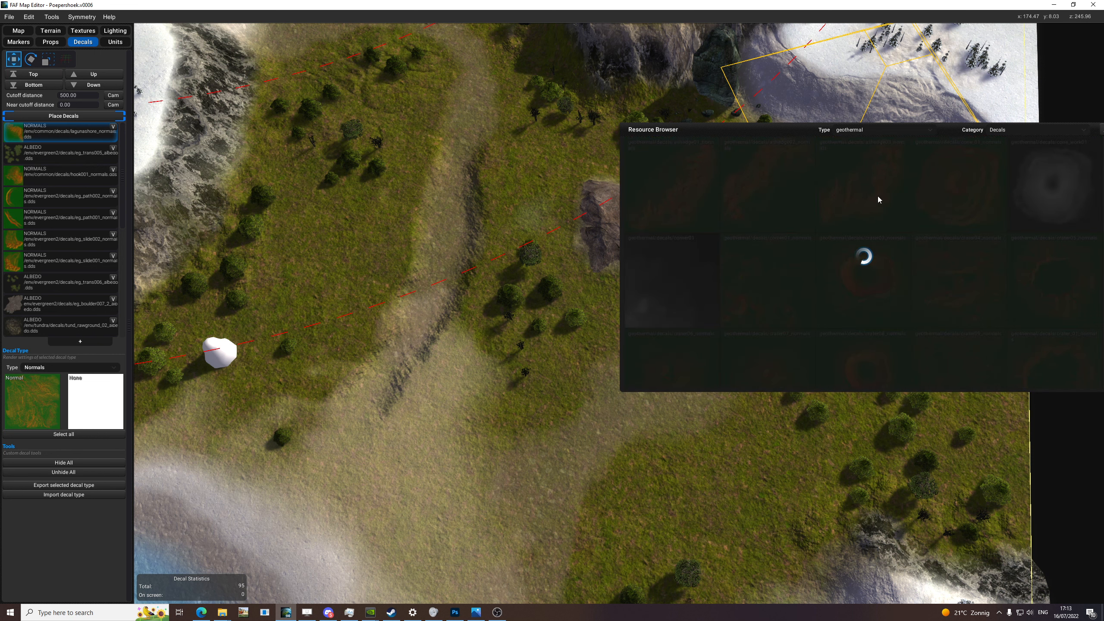
{"action": "left_click", "coordinate": [850, 130]}
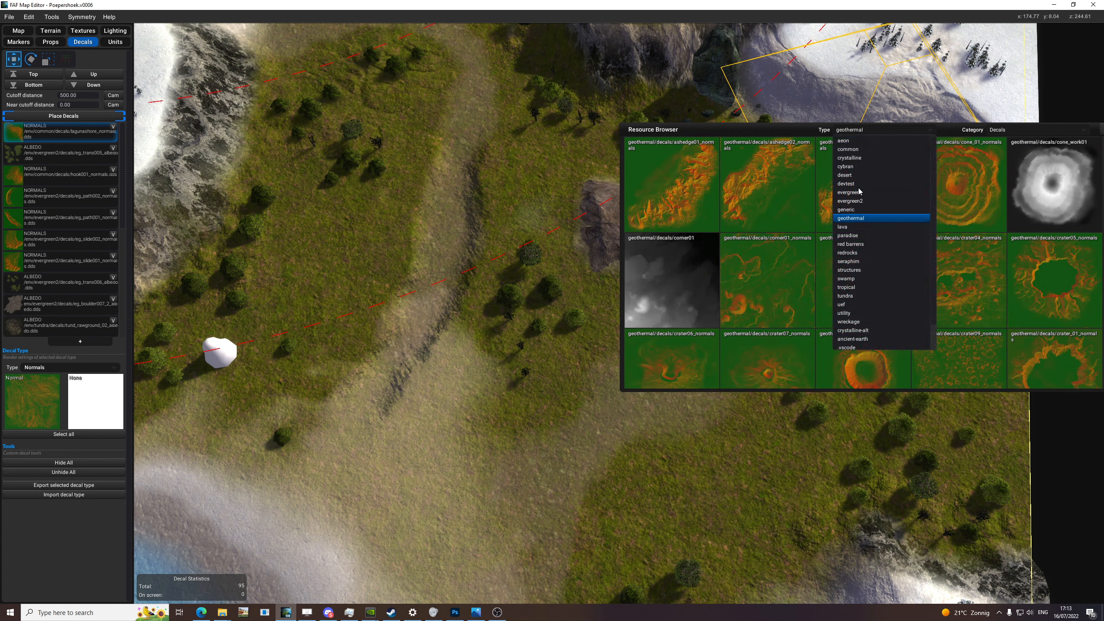
{"action": "left_click", "coordinate": [847, 279]}
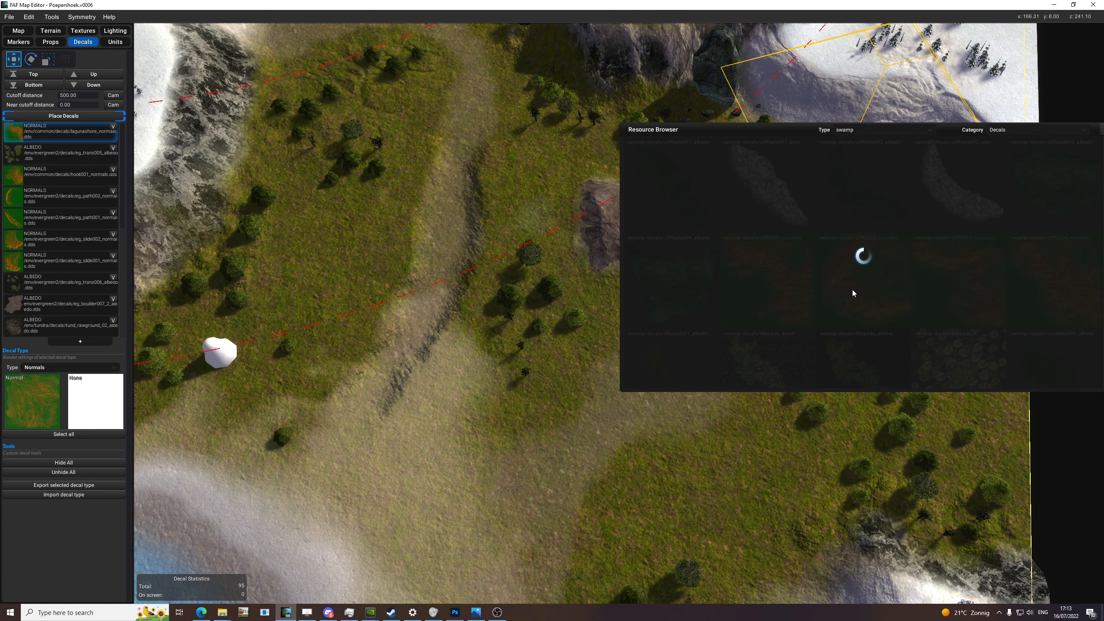
{"action": "scroll", "coordinate": [852, 290], "scroll_direction": "down", "scroll_amount": 2}
{"action": "left_click_drag", "start_coordinate": [548, 293], "coordinate": [46, 392]}
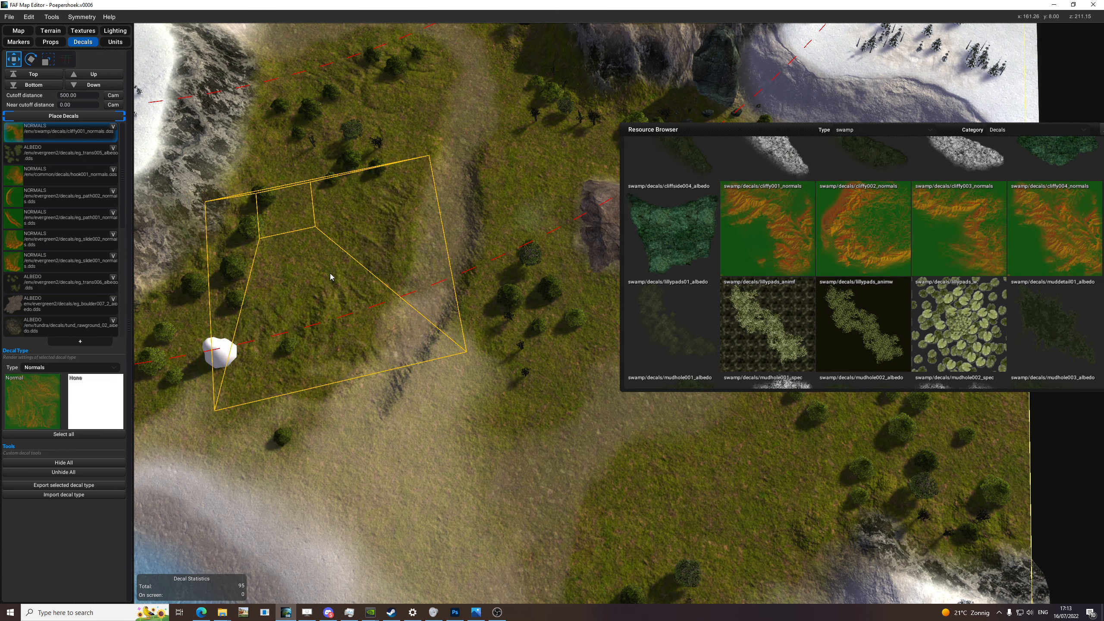
- Place the cliffy001_normals decal on the grass west of the dirt path, end decal placement, and select the eg_path001_normals decal
{"action": "left_click", "coordinate": [329, 273]}
{"action": "left_click", "coordinate": [82, 116]}
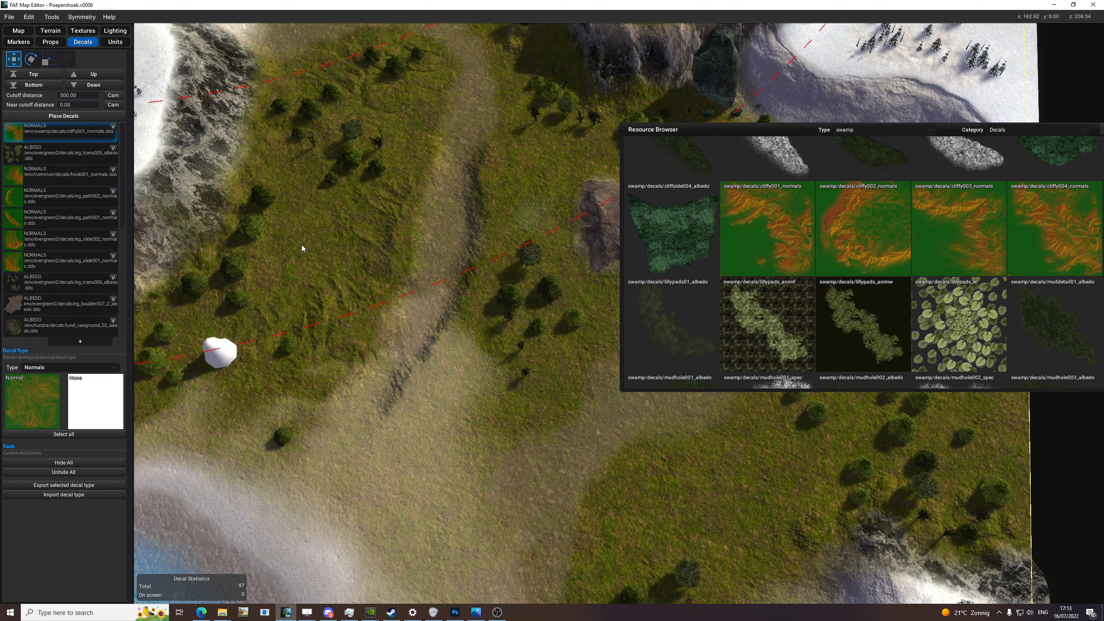
{"action": "left_click", "coordinate": [300, 247]}
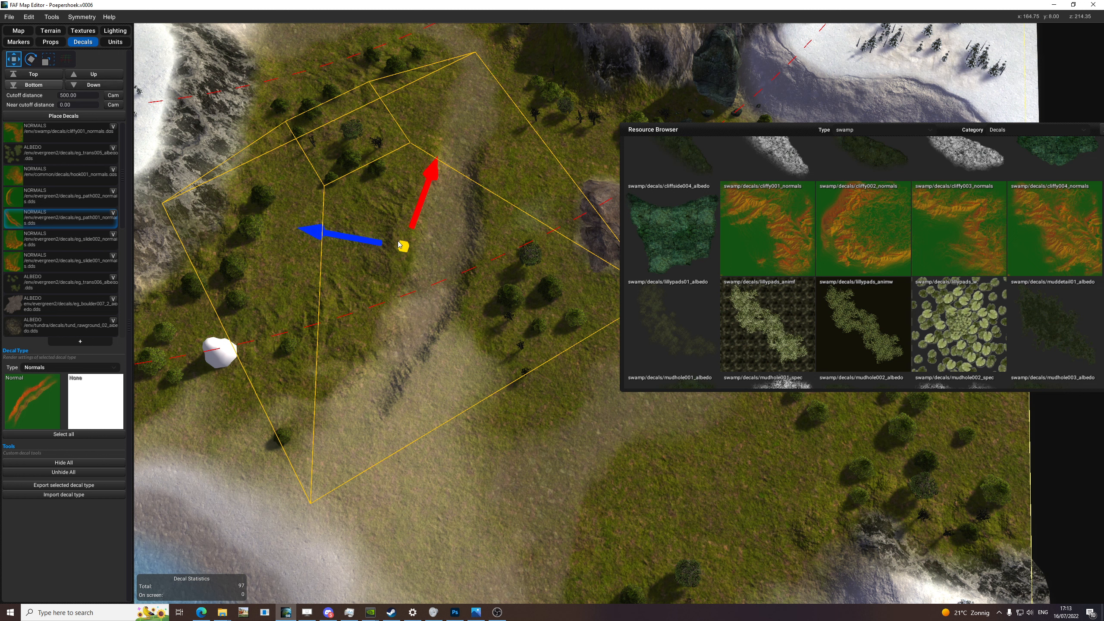
- Undo a trial shift of the eg_path001_normals decal, and move the cliffy001_normals decal slightly on the grass west of the dirt path
{"action": "left_click_drag", "start_coordinate": [398, 242], "coordinate": [379, 243]}
{"action": "key", "text": "ctrl+z"}
{"action": "left_click", "coordinate": [343, 265]}
{"action": "left_click", "coordinate": [263, 245]}
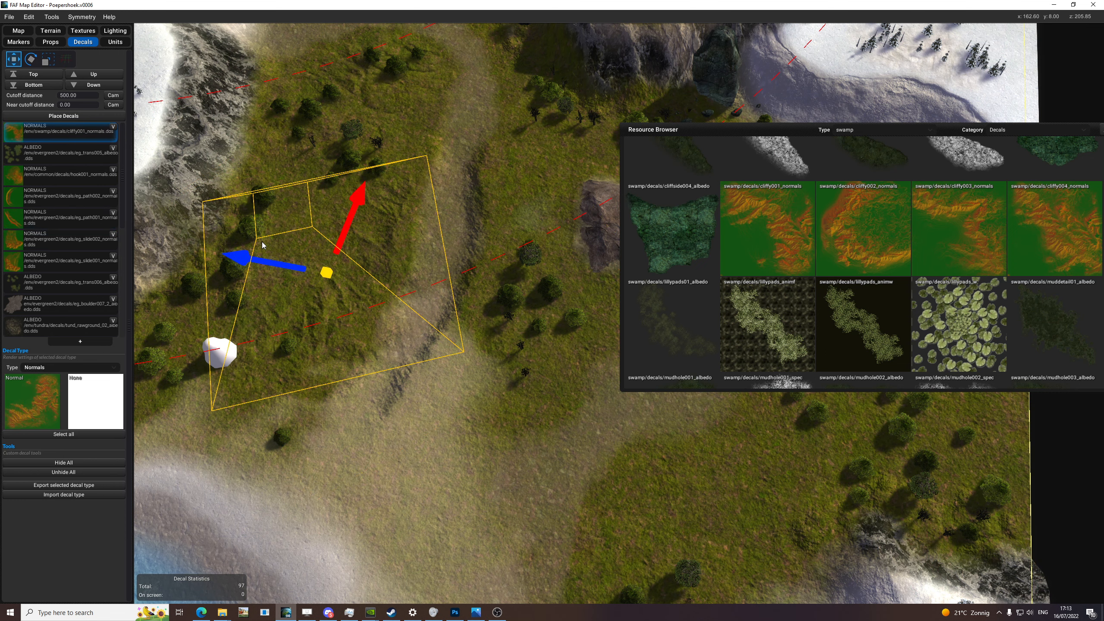
{"action": "left_click_drag", "start_coordinate": [348, 268], "coordinate": [322, 275]}
- Add another Normals decal type and assign the swamp cliffy004_normals texture to it
{"action": "middle_click_drag", "start_coordinate": [460, 270], "coordinate": [261, 215]}
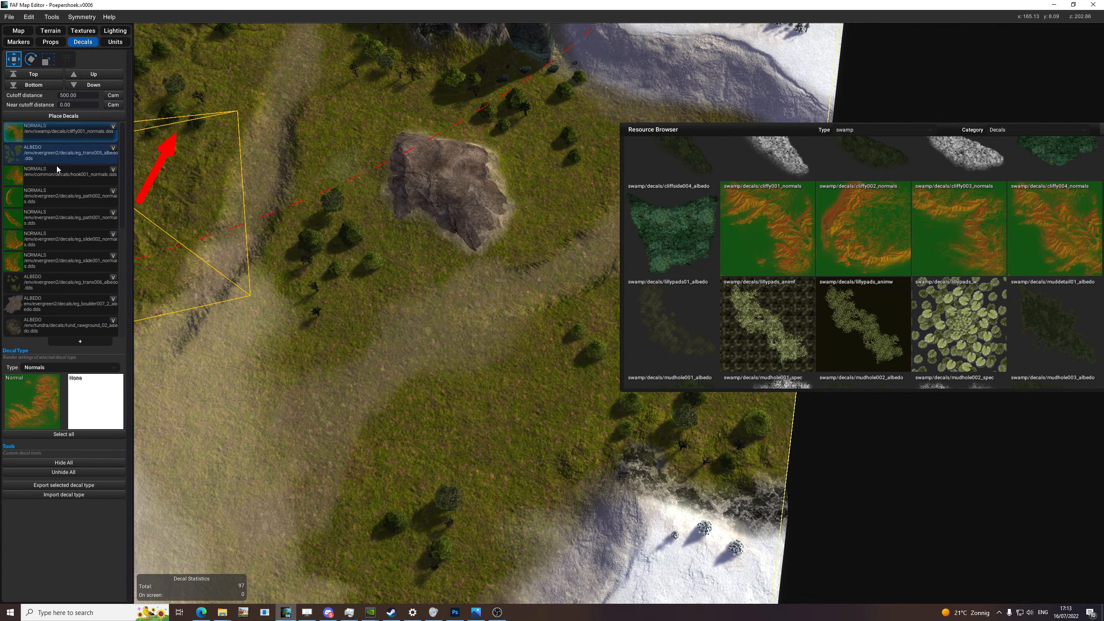
{"action": "left_click", "coordinate": [74, 342]}
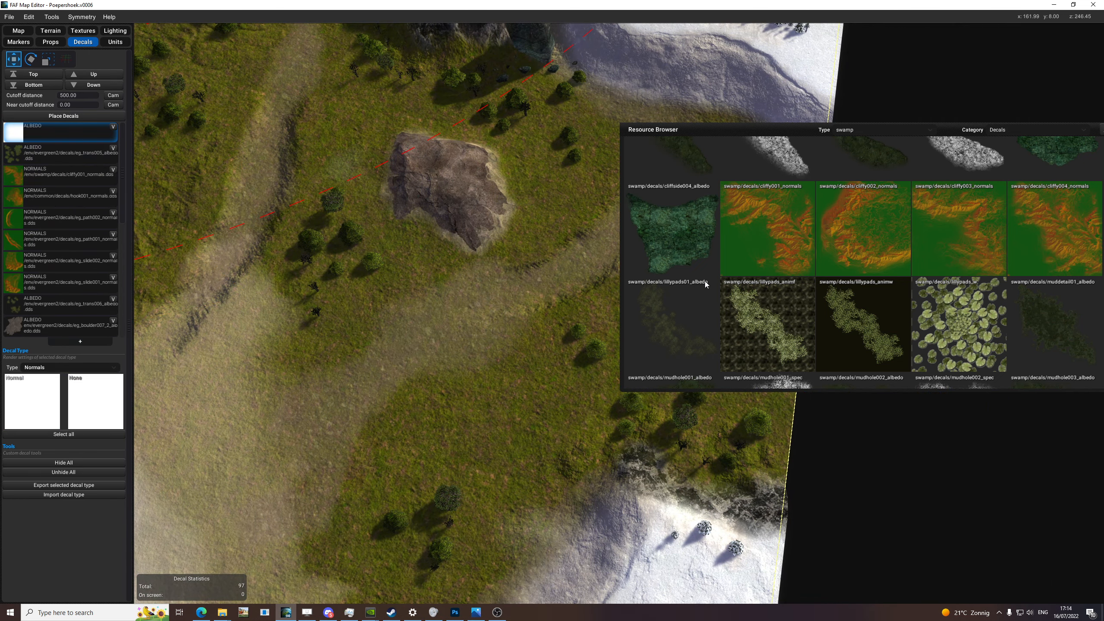
{"action": "left_click_drag", "start_coordinate": [1043, 235], "coordinate": [33, 400]}
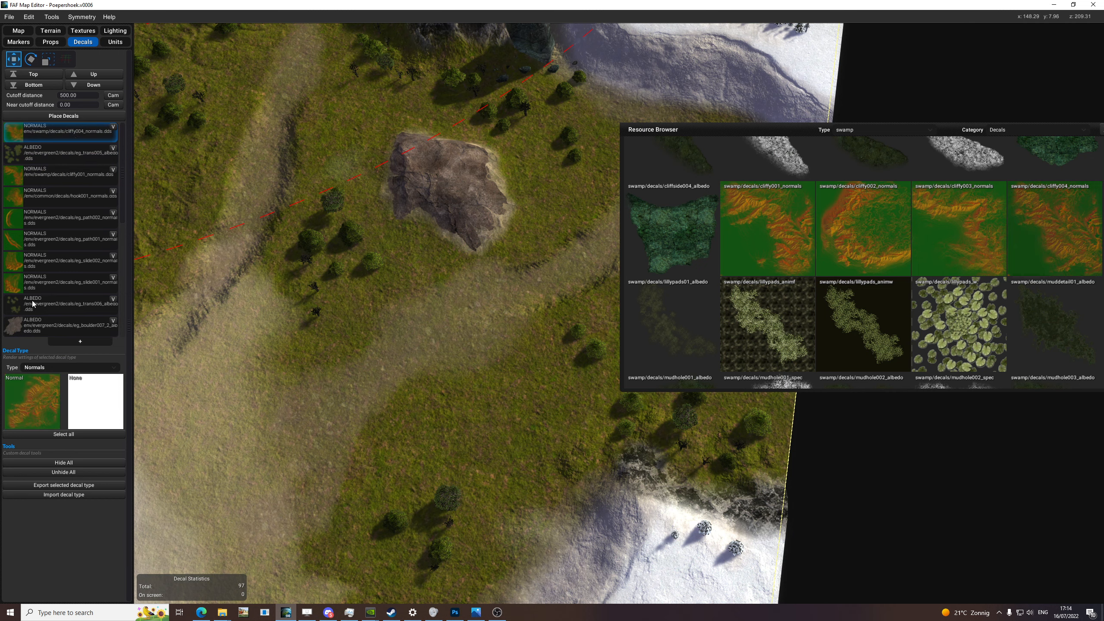
- Place a rotated cliffy004_normals decal on the tree-covered grass above the snowy slope south of the rock mound
{"action": "key", "text": "e"}
{"action": "middle_click_drag", "start_coordinate": [451, 471], "coordinate": [471, 357]}
{"action": "key", "text": "r"}
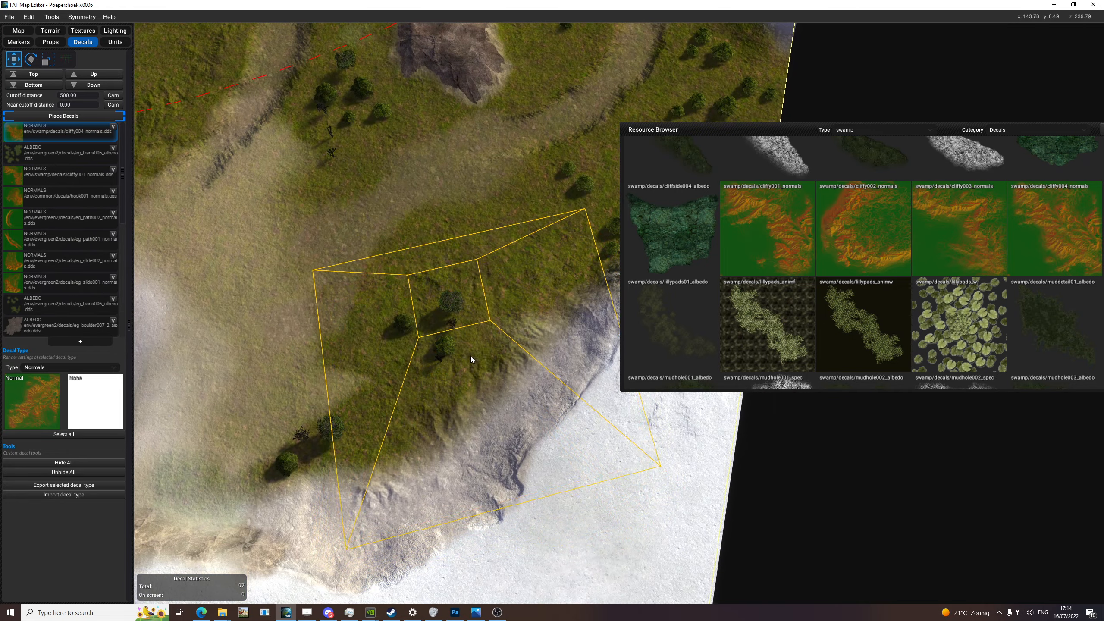
{"action": "left_click", "coordinate": [452, 319]}
- Rotate the cliffy004_normals decal and place it among the trees on the grass southeast of the rock mound, near the map edge
{"action": "middle_click_drag", "start_coordinate": [500, 320], "coordinate": [421, 426]}
{"action": "key", "text": "e"}
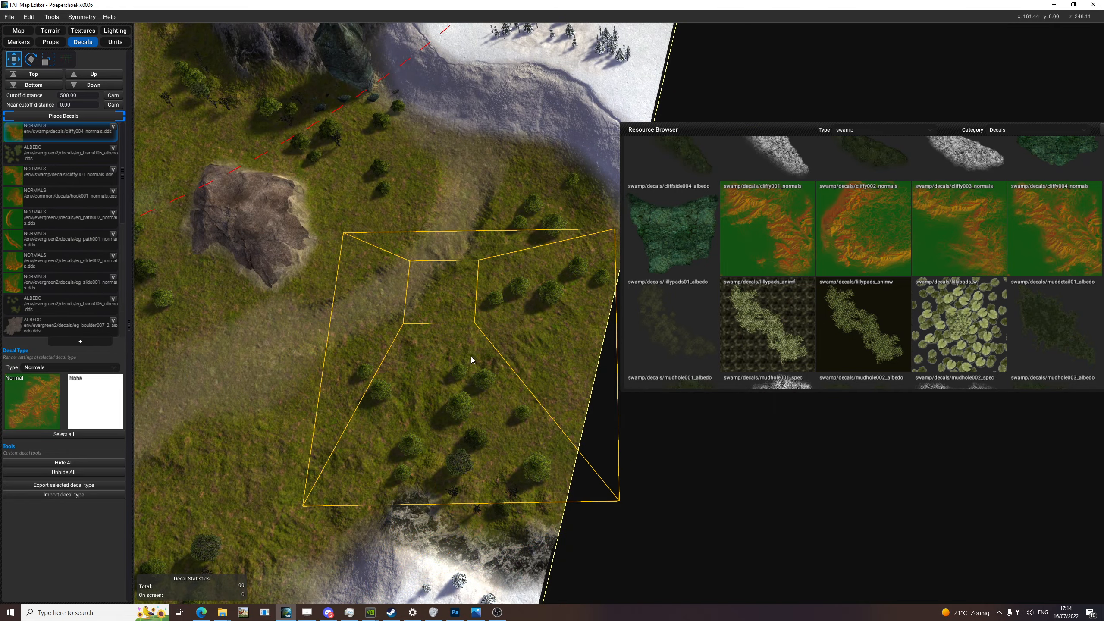
{"action": "key", "text": "e"}
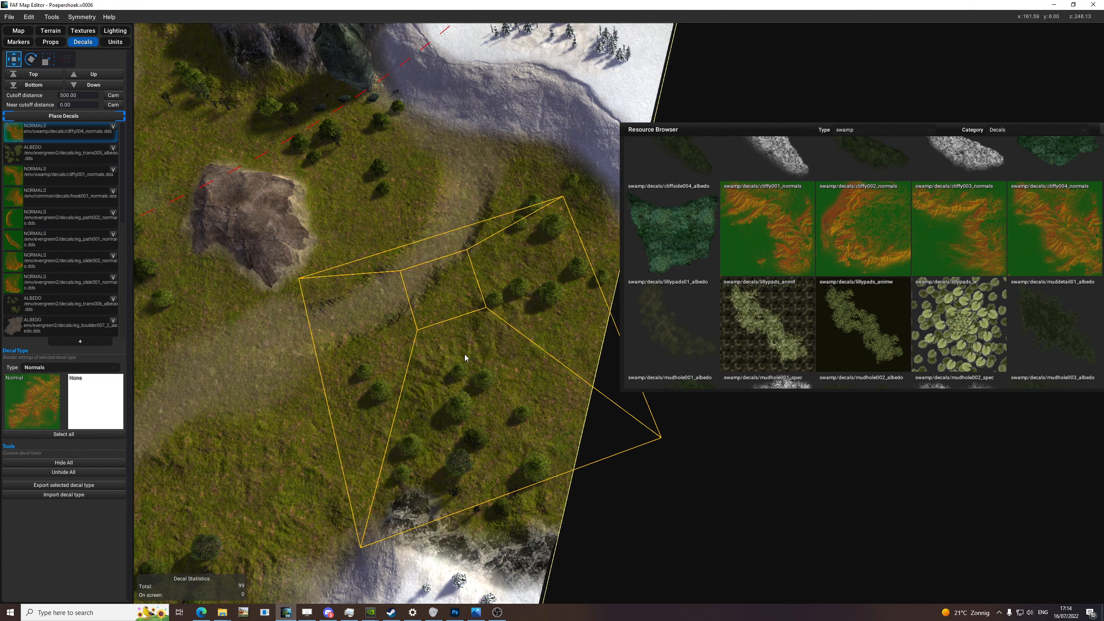
{"action": "key", "text": "e"}
{"action": "key", "text": "e"}
{"action": "left_click", "coordinate": [480, 342]}
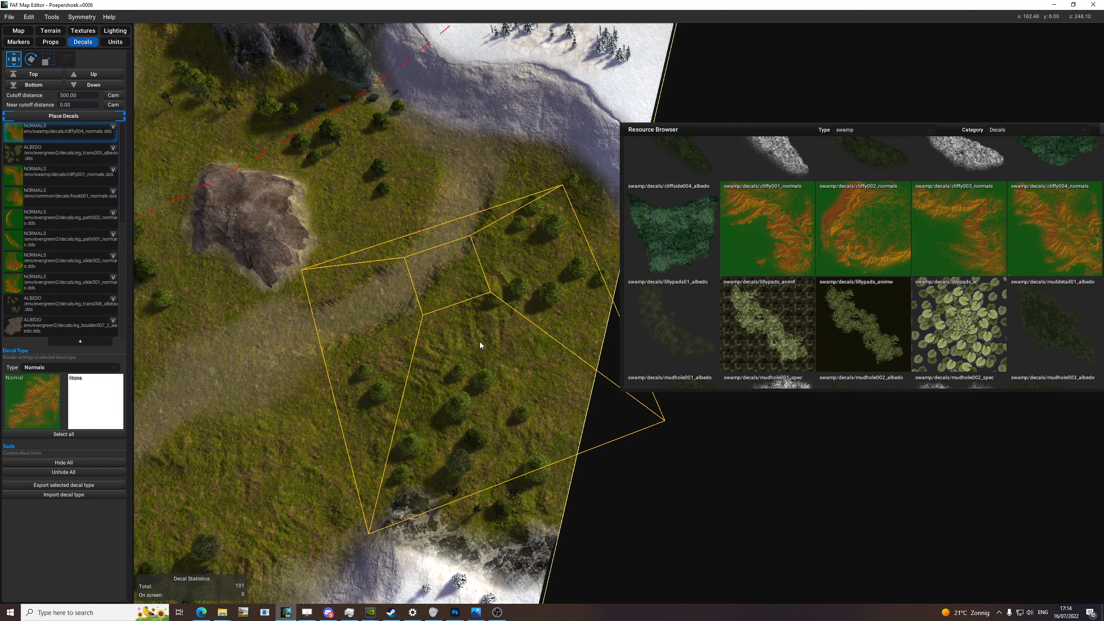
- Place another rotated cliffy004_normals decal on the grass between the dirt path and the west side of the rock mound
{"action": "middle_click_drag", "start_coordinate": [305, 307], "coordinate": [506, 344]}
{"action": "key", "text": "e"}
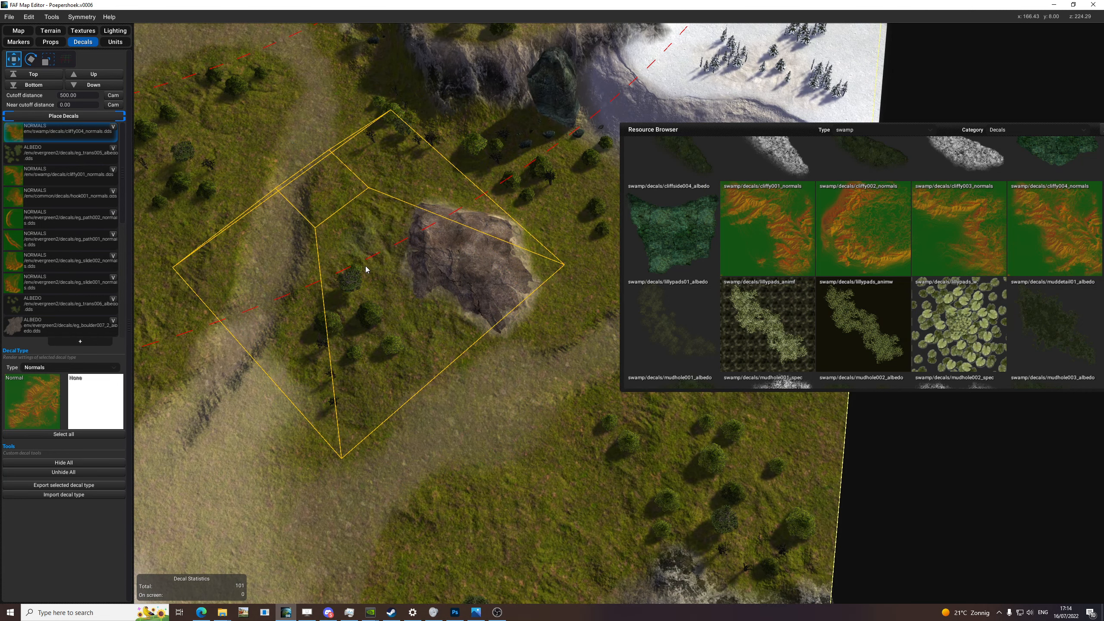
{"action": "left_click", "coordinate": [365, 269]}
- Rotate the cliffy004_normals decal over the rock mound and surrounding grass for another placement
{"action": "middle_click_drag", "start_coordinate": [517, 252], "coordinate": [417, 291]}
{"action": "key", "text": "e"}
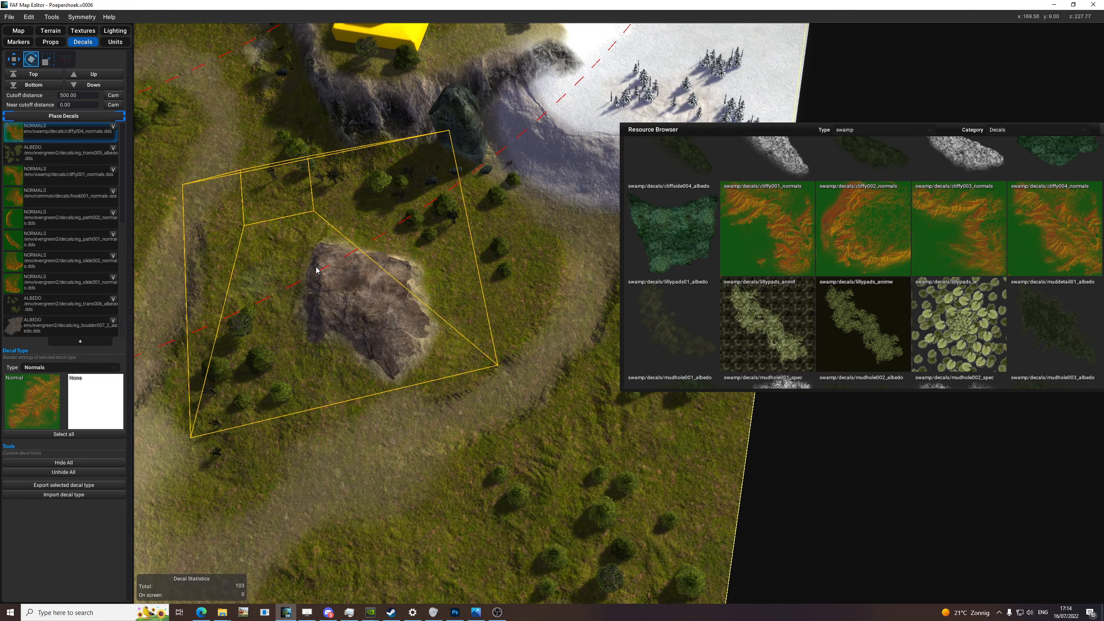
- Rotate the cliffy004_normals decal and place it on the grass between the boulder and the curving dirt path
{"action": "key", "text": "e"}
{"action": "key", "text": "e"}
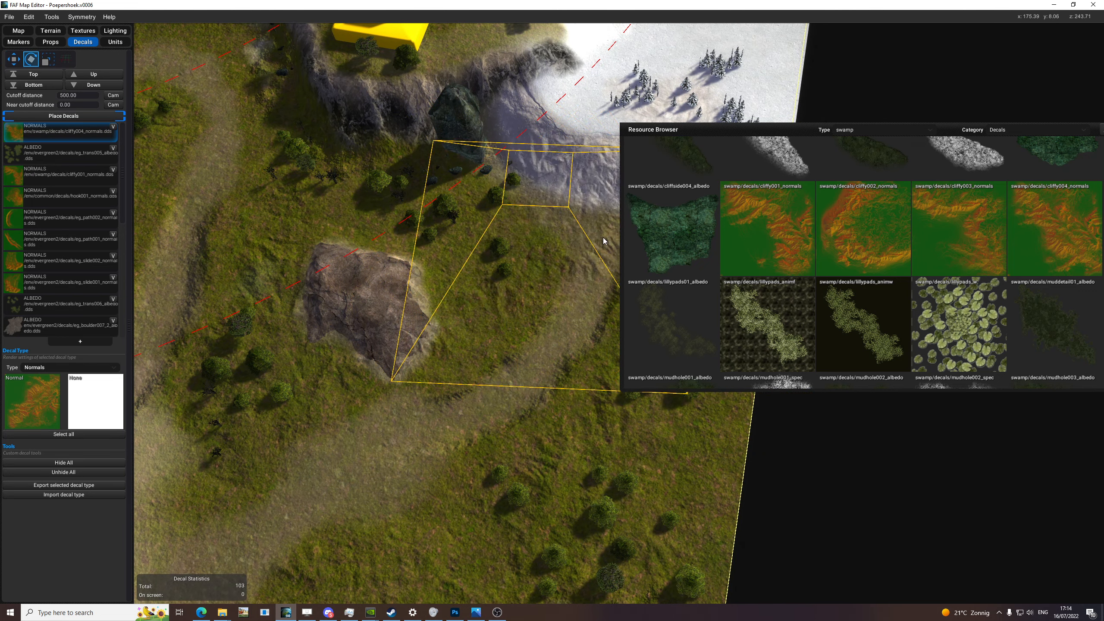
{"action": "key", "text": "e"}
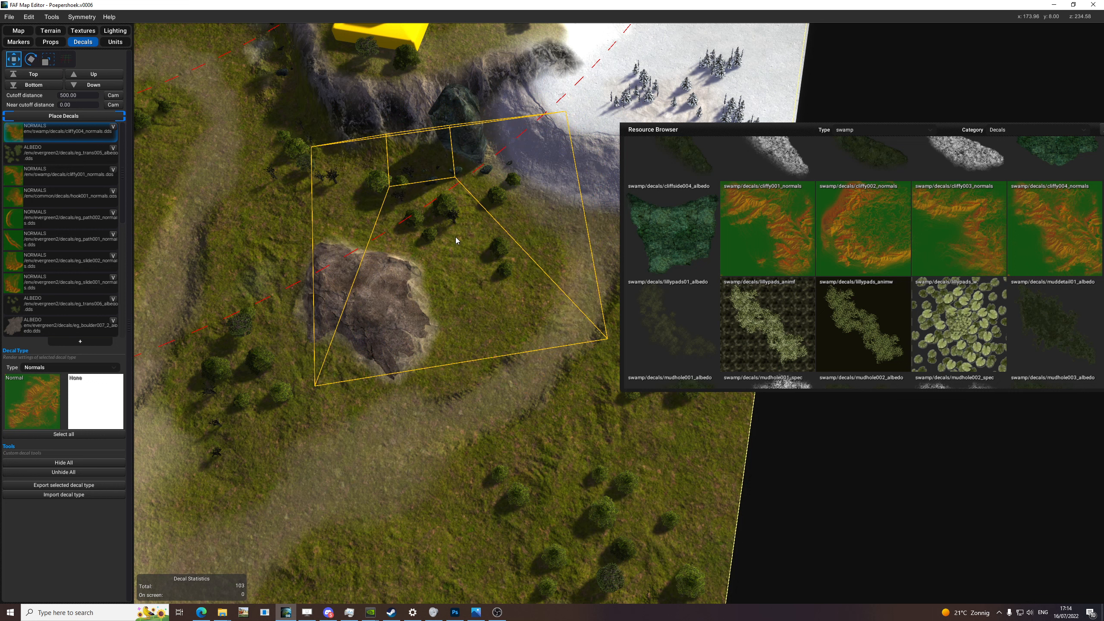
{"action": "key", "text": "r"}
{"action": "key", "text": "e"}
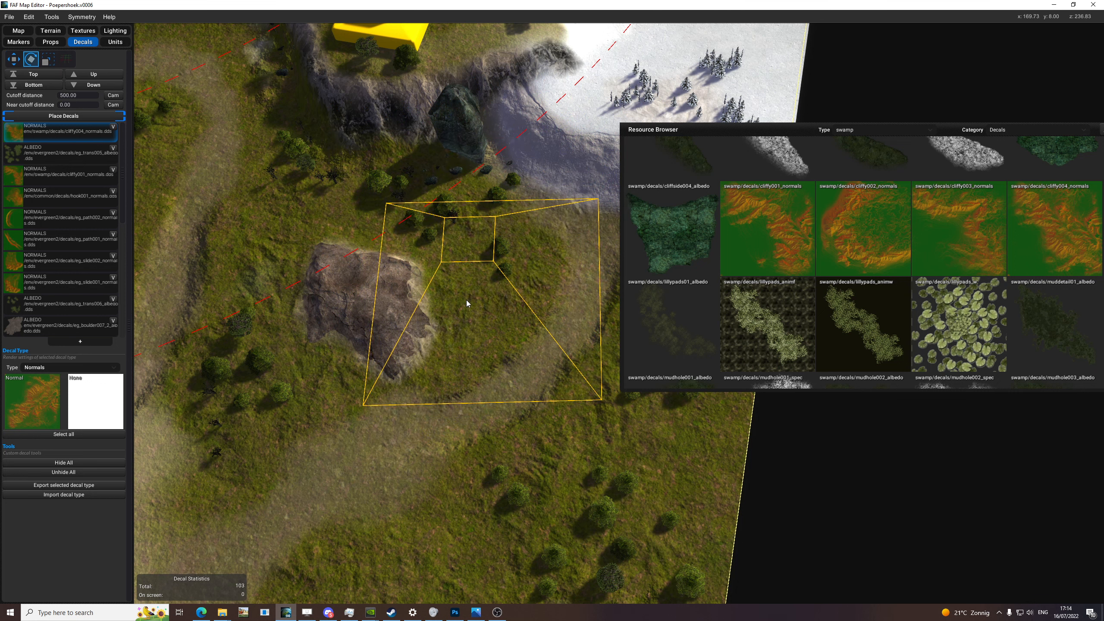
{"action": "key", "text": "w"}
{"action": "left_click", "coordinate": [472, 319]}
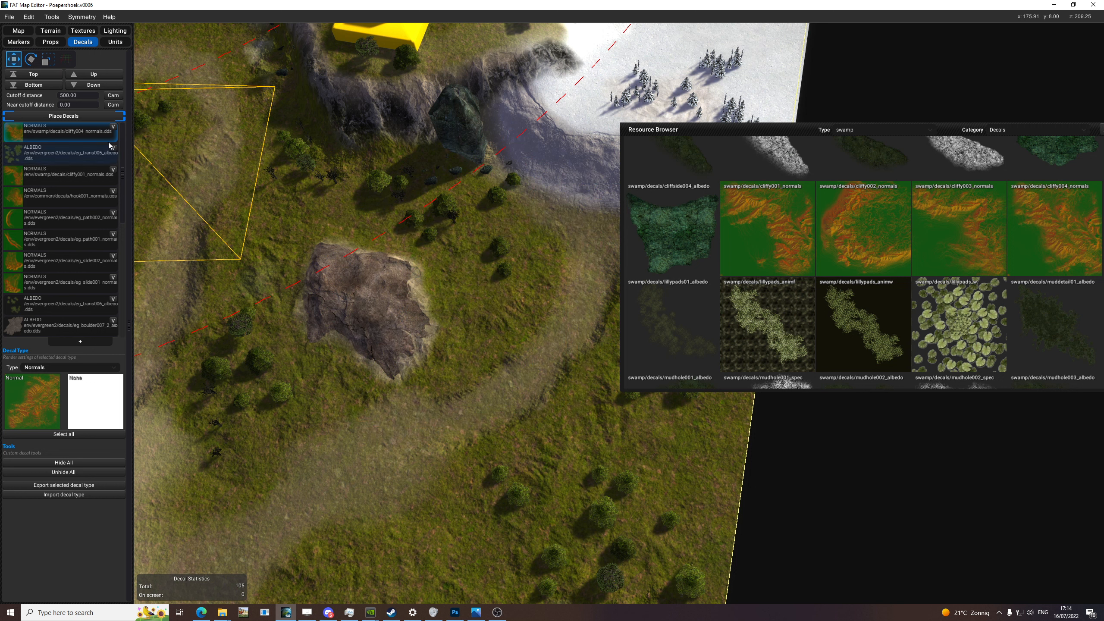
- Select the overlapping path and cliff normal decals around the boulder to inspect their extents, and clear the selection
{"action": "left_click", "coordinate": [477, 267]}
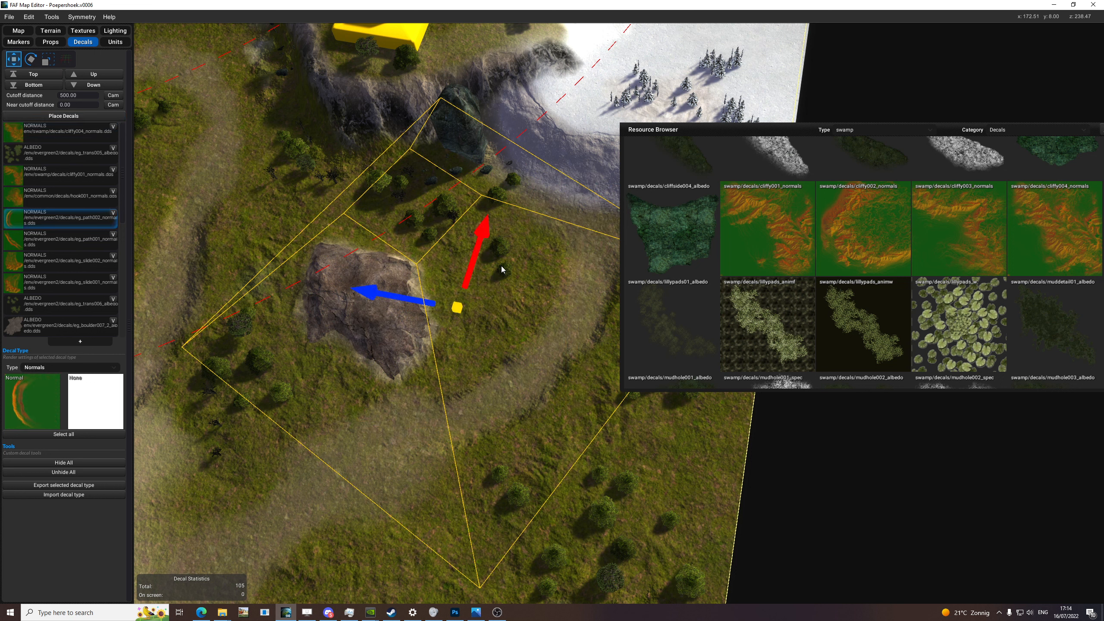
{"action": "left_click", "coordinate": [493, 293]}
{"action": "left_click", "coordinate": [446, 344]}
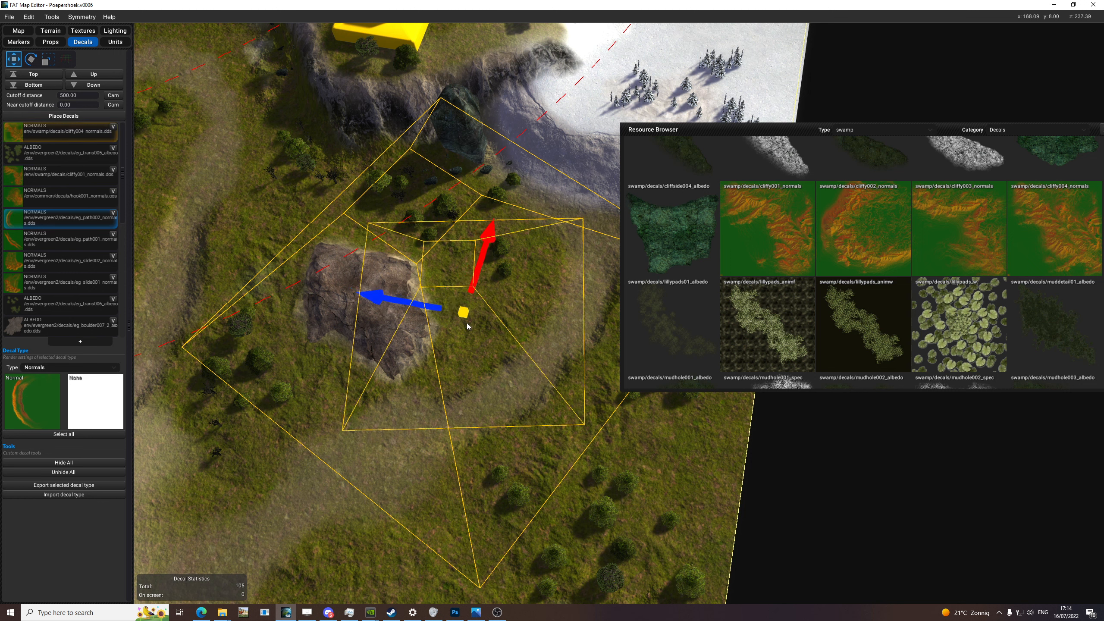
{"action": "left_click", "coordinate": [587, 104]}
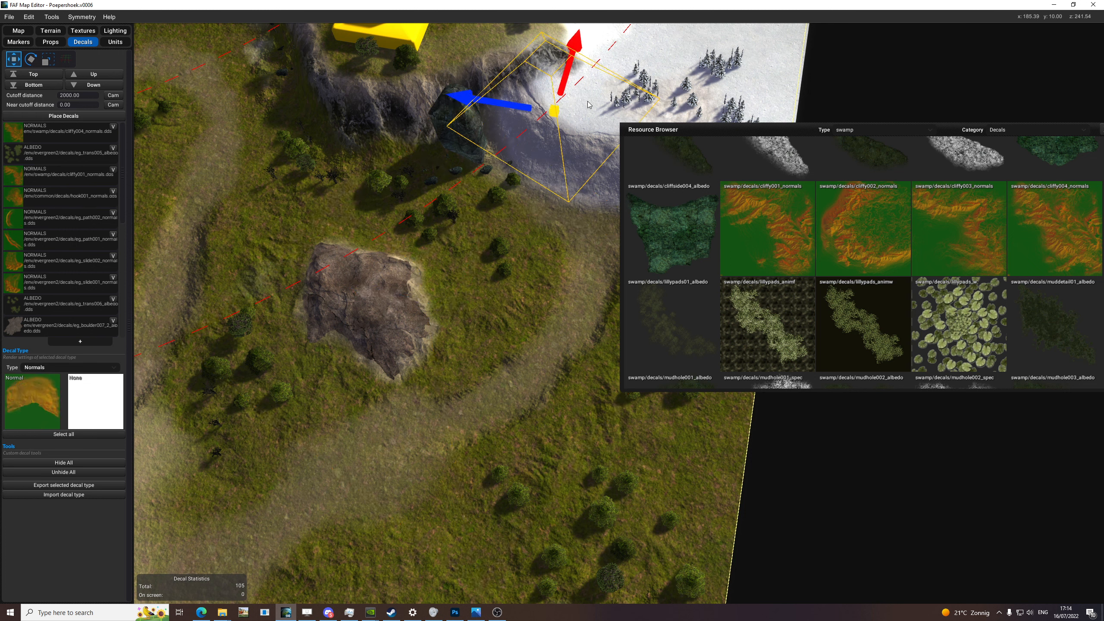
{"action": "left_click", "coordinate": [478, 336]}
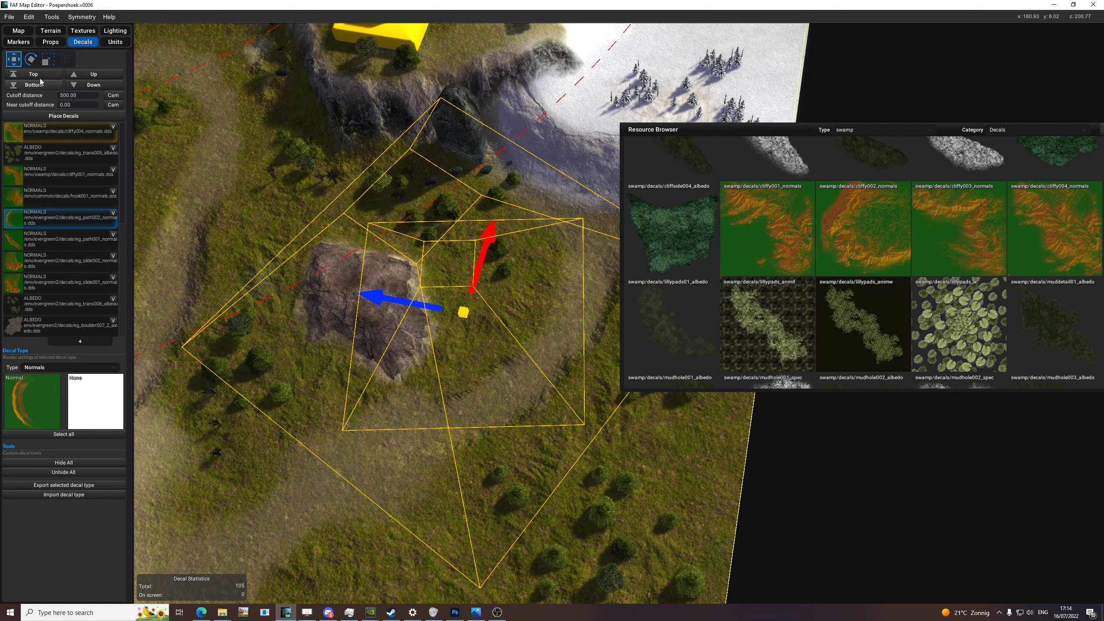
{"action": "left_click", "coordinate": [630, 453]}
{"action": "left_click", "coordinate": [583, 324]}
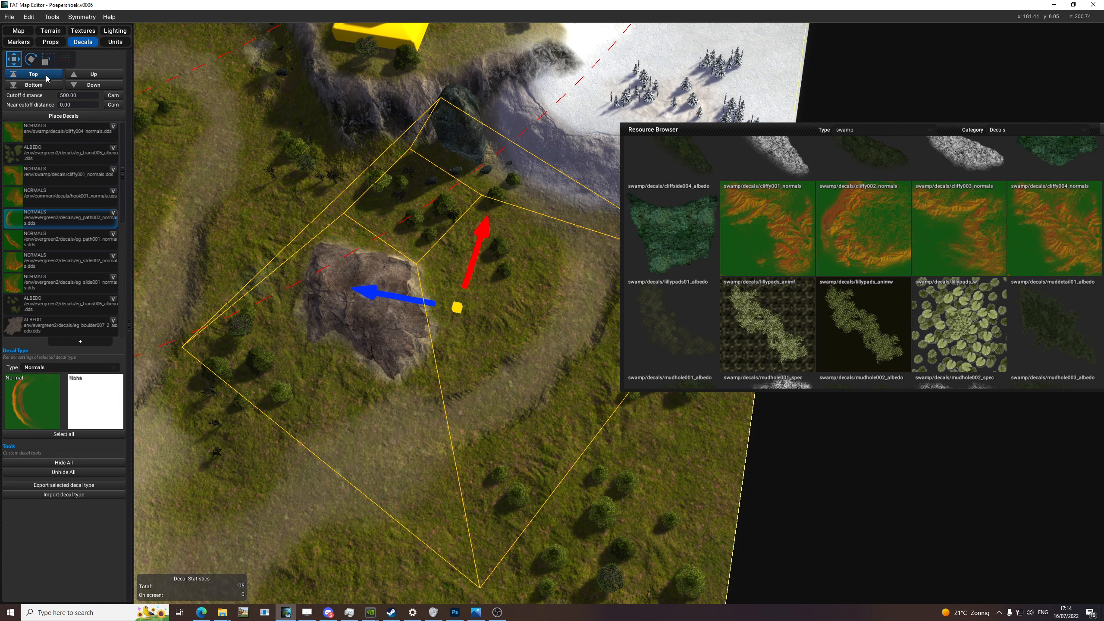
{"action": "scroll", "coordinate": [501, 338], "scroll_direction": "down", "scroll_amount": 8}
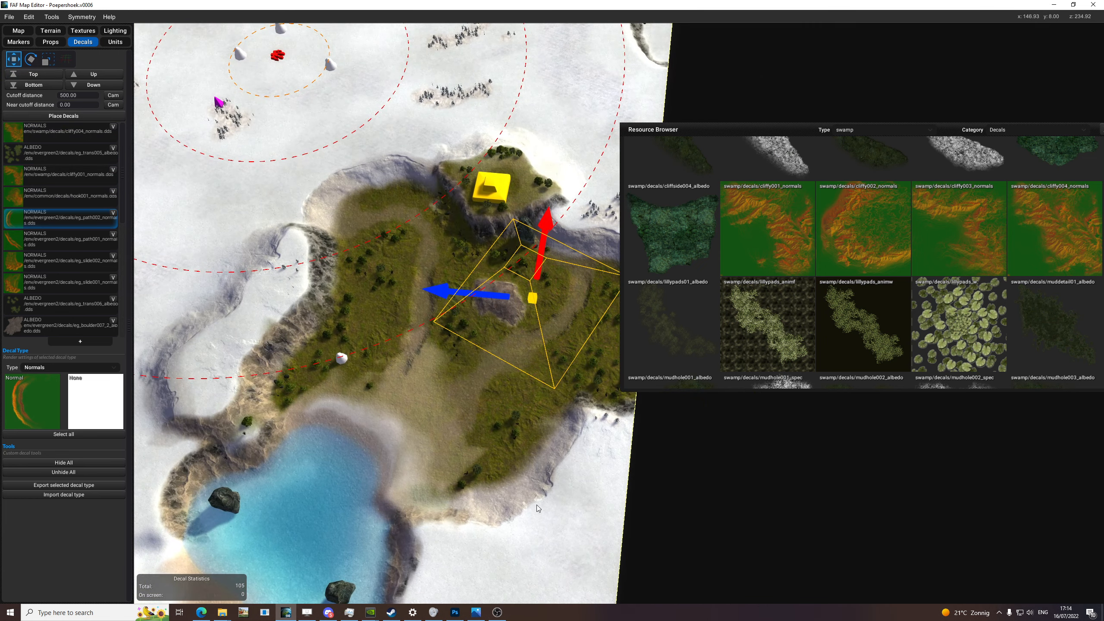
{"action": "left_click", "coordinate": [423, 394]}
{"action": "scroll", "coordinate": [599, 455], "scroll_direction": "up", "scroll_amount": 8}
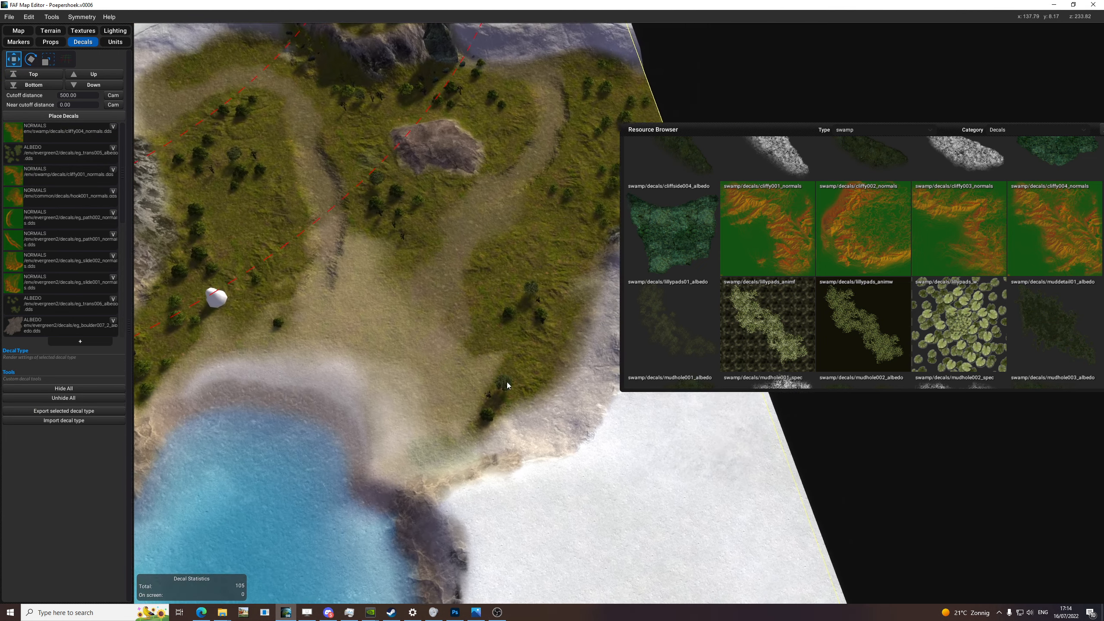
- Switch to texture painting, select Layer 1 and set the brush target value to 0.75
{"action": "left_click", "coordinate": [89, 32]}
{"action": "scroll", "coordinate": [444, 279], "scroll_direction": "up", "scroll_amount": 4}
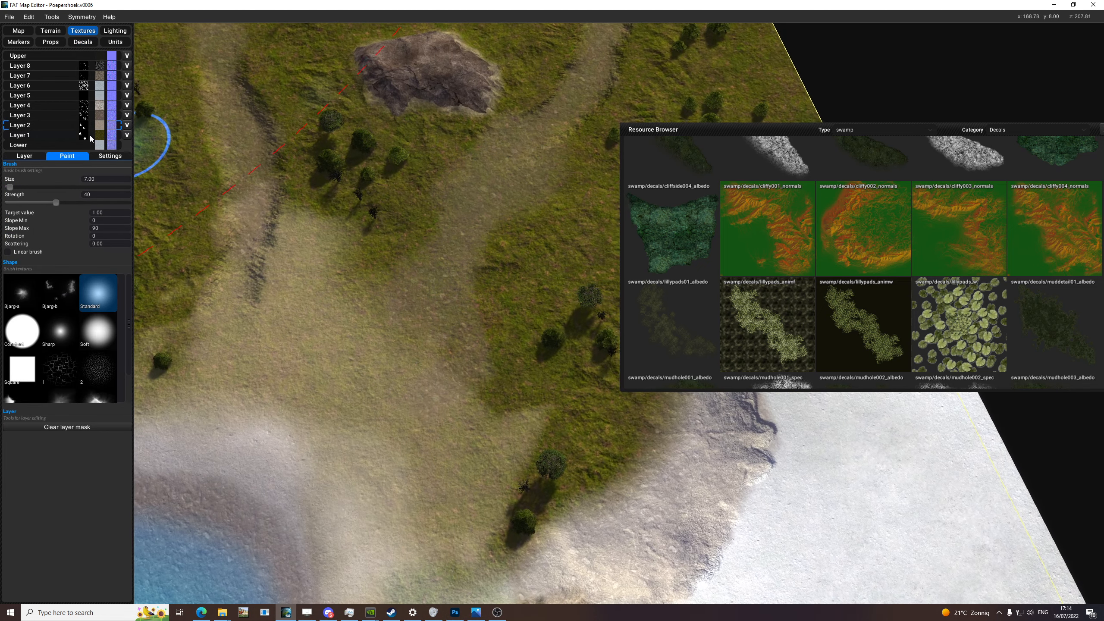
{"action": "mouse_move", "coordinate": [76, 130]}
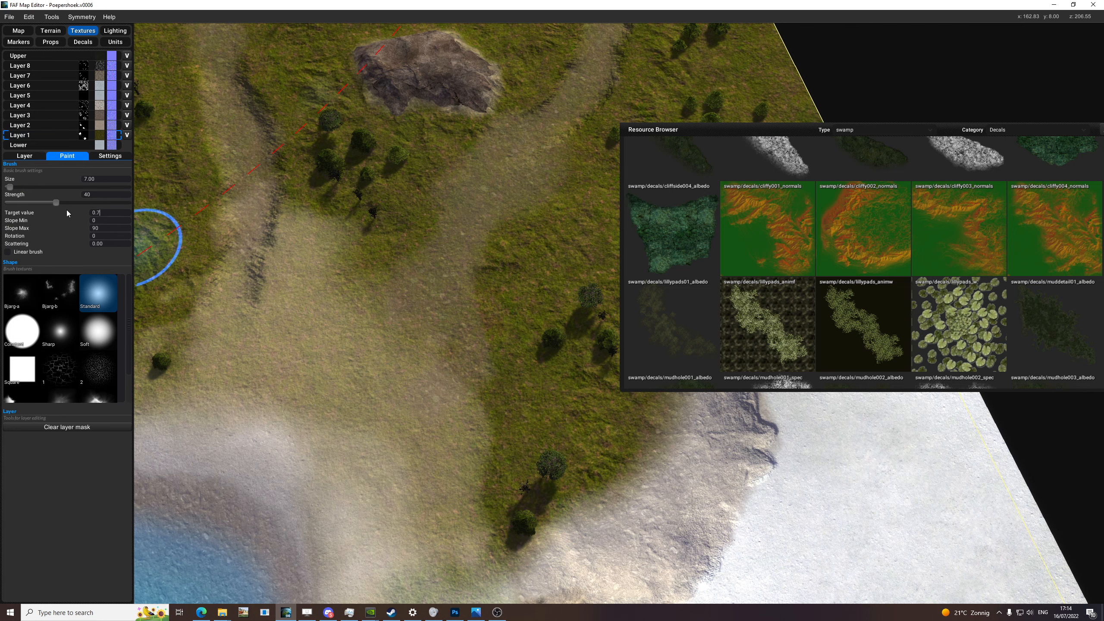
{"action": "type", "text": "5"}
- Set the brush size to 10 and paint Layer 1 on the grass by the snowy cliff and beside the boulder
{"action": "middle_click_drag", "start_coordinate": [500, 274], "coordinate": [350, 224]}
{"action": "left_click_drag", "start_coordinate": [361, 215], "coordinate": [438, 257]}
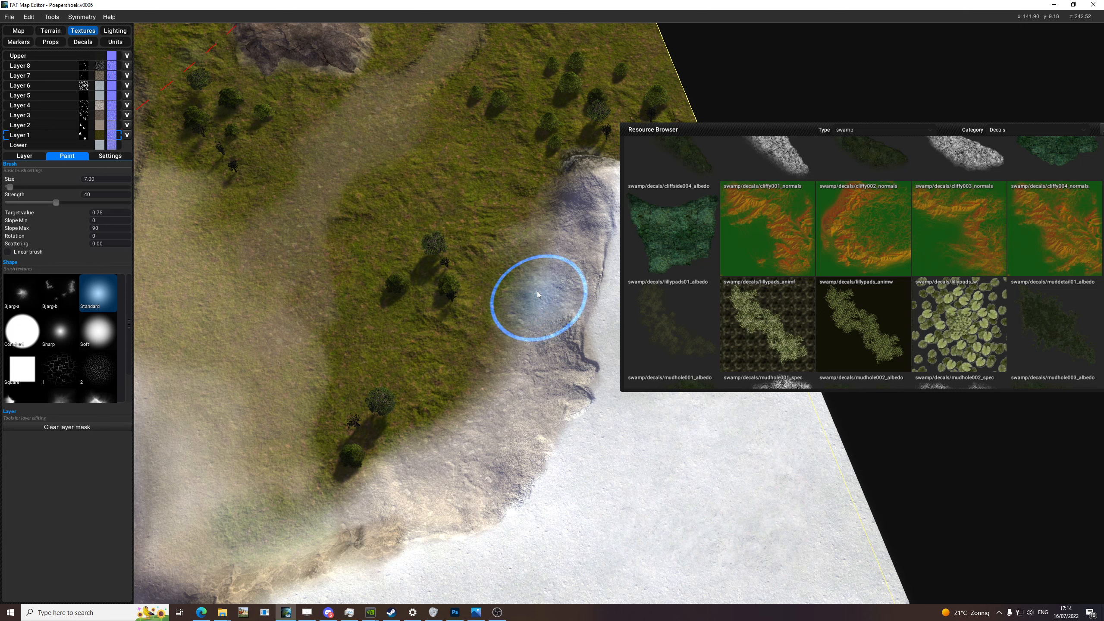
{"action": "mouse_move", "coordinate": [511, 251]}
{"action": "left_mouse_down"}
{"action": "mouse_move", "coordinate": [544, 238]}
{"action": "mouse_move", "coordinate": [526, 247]}
{"action": "left_mouse_up"}
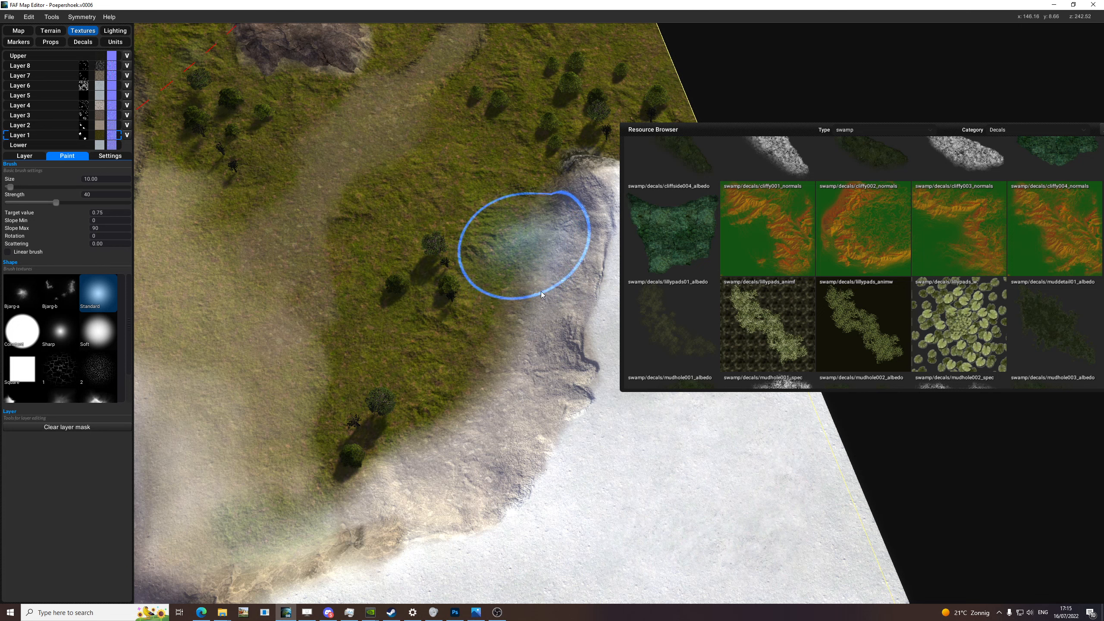
{"action": "middle_click_drag", "start_coordinate": [413, 93], "coordinate": [434, 179]}
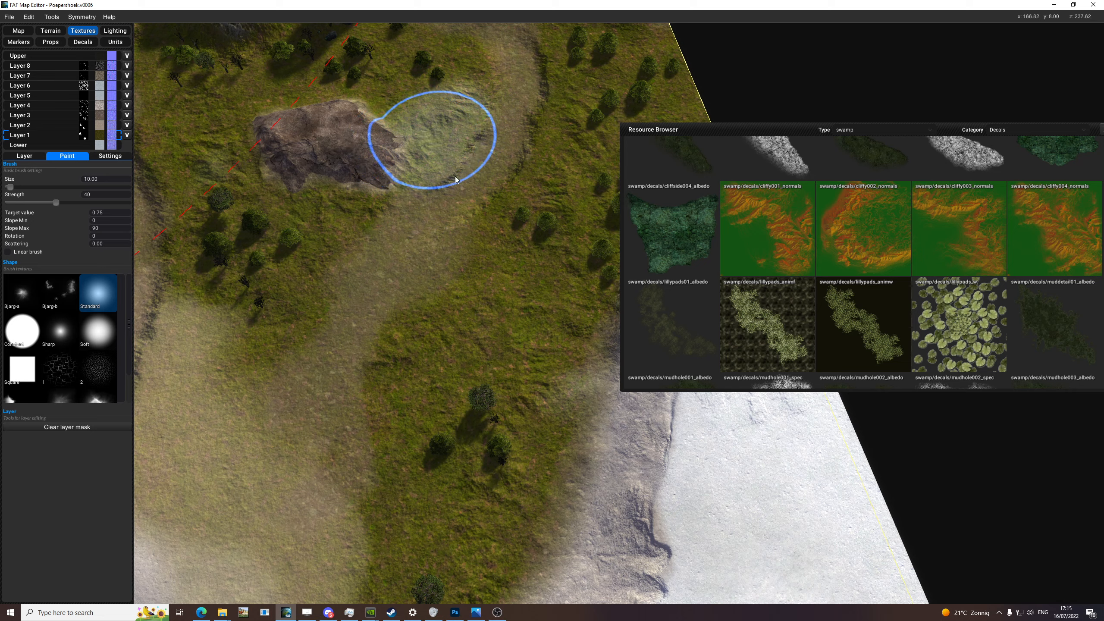
{"action": "mouse_move", "coordinate": [490, 239]}
{"action": "middle_mouse_down"}
{"action": "mouse_move", "coordinate": [596, 309]}
{"action": "mouse_move", "coordinate": [682, 341]}
{"action": "middle_mouse_up"}
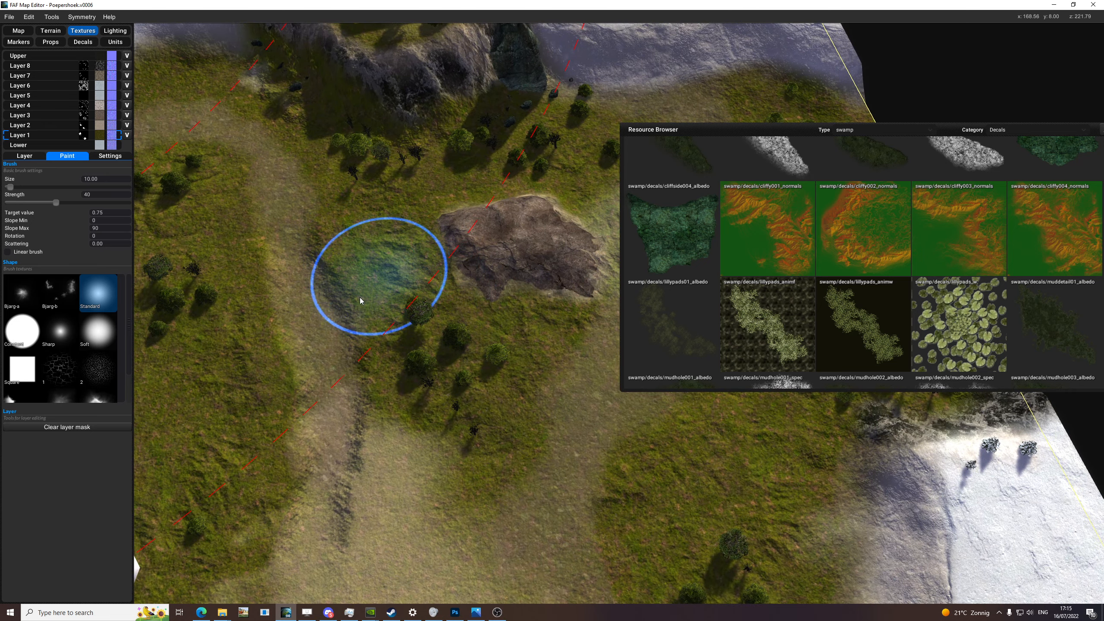
- Paint Layer 1 patches around the tree clusters across the dirt path and near the white rock
{"action": "middle_click_drag", "start_coordinate": [348, 328], "coordinate": [487, 263]}
{"action": "mouse_move", "coordinate": [348, 135]}
{"action": "left_mouse_down"}
{"action": "mouse_move", "coordinate": [327, 116]}
{"action": "mouse_move", "coordinate": [274, 139]}
{"action": "mouse_move", "coordinate": [347, 154]}
{"action": "mouse_move", "coordinate": [360, 180]}
{"action": "left_mouse_up"}
{"action": "middle_click_drag", "start_coordinate": [372, 472], "coordinate": [444, 388]}
{"action": "mouse_move", "coordinate": [443, 389]}
{"action": "left_mouse_down"}
{"action": "mouse_move", "coordinate": [467, 348]}
{"action": "mouse_move", "coordinate": [451, 386]}
{"action": "mouse_move", "coordinate": [235, 488]}
{"action": "mouse_move", "coordinate": [223, 534]}
{"action": "left_mouse_up"}
{"action": "middle_click_drag", "start_coordinate": [223, 535], "coordinate": [251, 433]}
{"action": "left_click_drag", "start_coordinate": [251, 432], "coordinate": [369, 330]}
- Paint Layer 1 patches on the tree-covered grass along the map edge, where it meets the snowy slopes
{"action": "middle_click_drag", "start_coordinate": [325, 120], "coordinate": [270, 269]}
{"action": "middle_click_drag", "start_coordinate": [478, 180], "coordinate": [222, 422]}
{"action": "scroll", "coordinate": [476, 226], "scroll_direction": "down", "scroll_amount": 1}
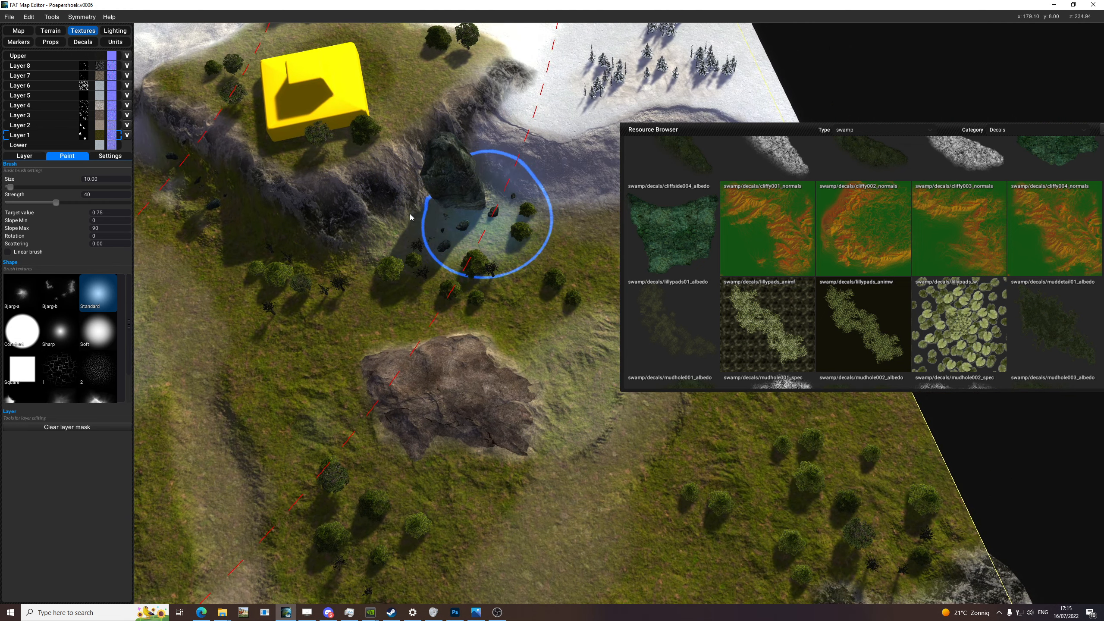
{"action": "middle_click_drag", "start_coordinate": [489, 217], "coordinate": [213, 167]}
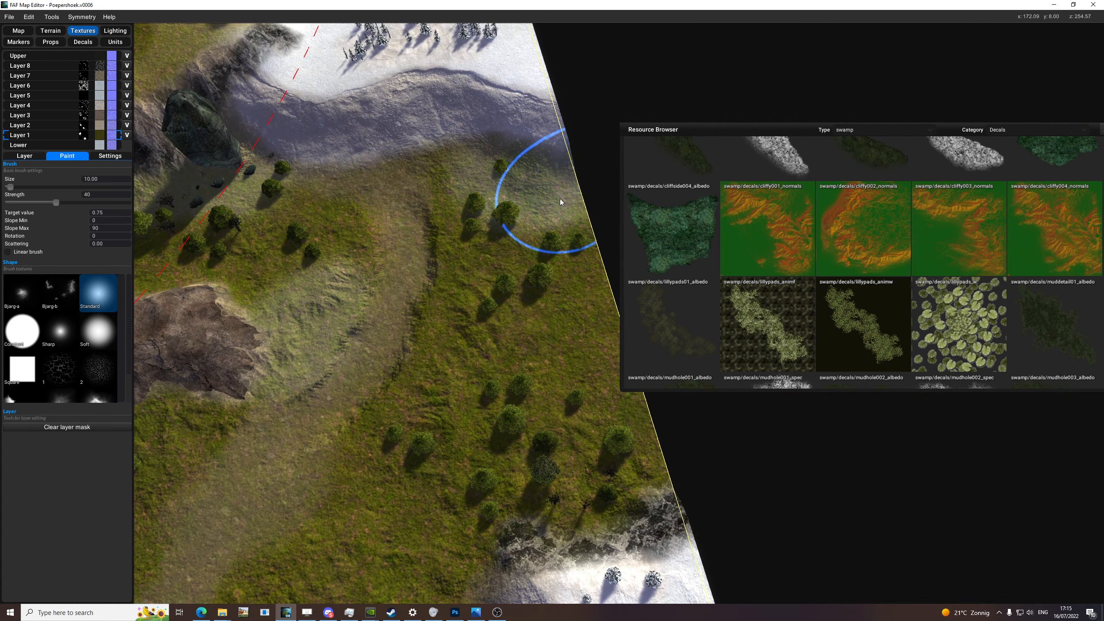
{"action": "mouse_move", "coordinate": [531, 292]}
{"action": "middle_mouse_down"}
{"action": "mouse_move", "coordinate": [535, 268]}
{"action": "mouse_move", "coordinate": [540, 321]}
{"action": "middle_mouse_up"}
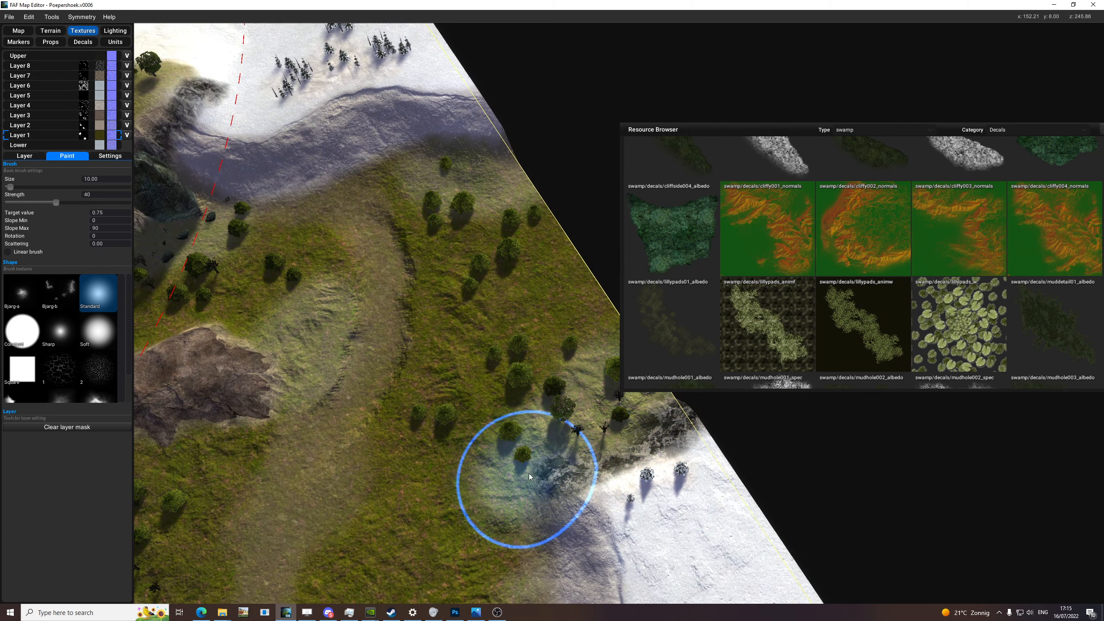
- Set the brush target value back to 1.00 and save the map
{"action": "scroll", "coordinate": [452, 382], "scroll_direction": "down", "scroll_amount": 5}
{"action": "scroll", "coordinate": [567, 296], "scroll_direction": "up", "scroll_amount": 4}
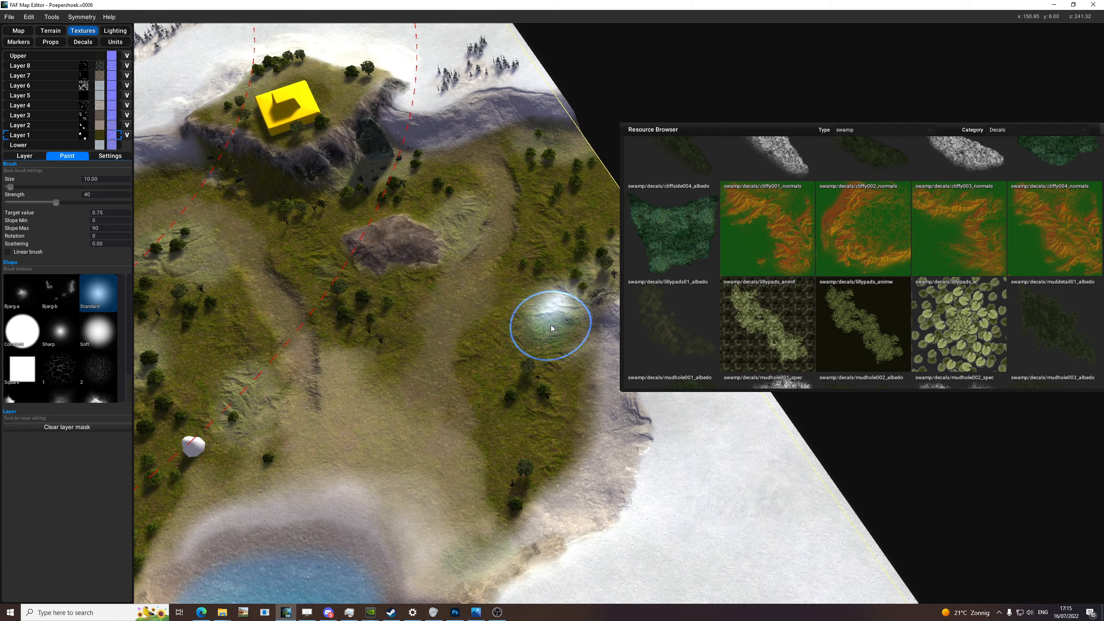
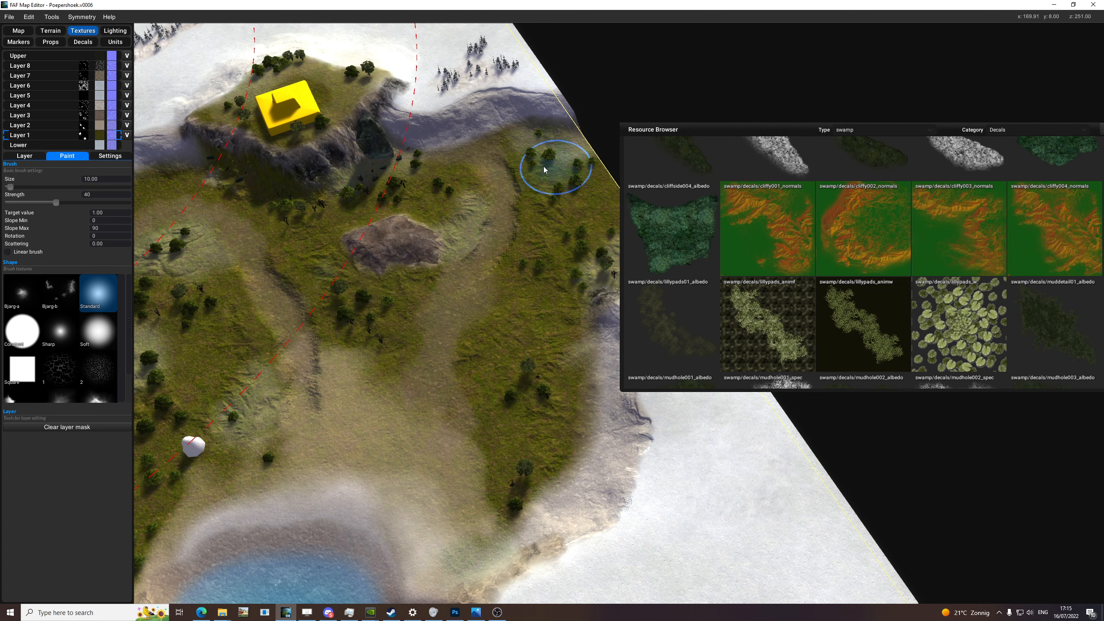
{"action": "scroll", "coordinate": [494, 239], "scroll_direction": "down", "scroll_amount": 5}
{"action": "key", "text": "ctrl+s"}
- Fill in the sandy beach on the lake's snow-covered side by painting texture Layer 2 over its white patches
{"action": "scroll", "coordinate": [551, 241], "scroll_direction": "up", "scroll_amount": 6}
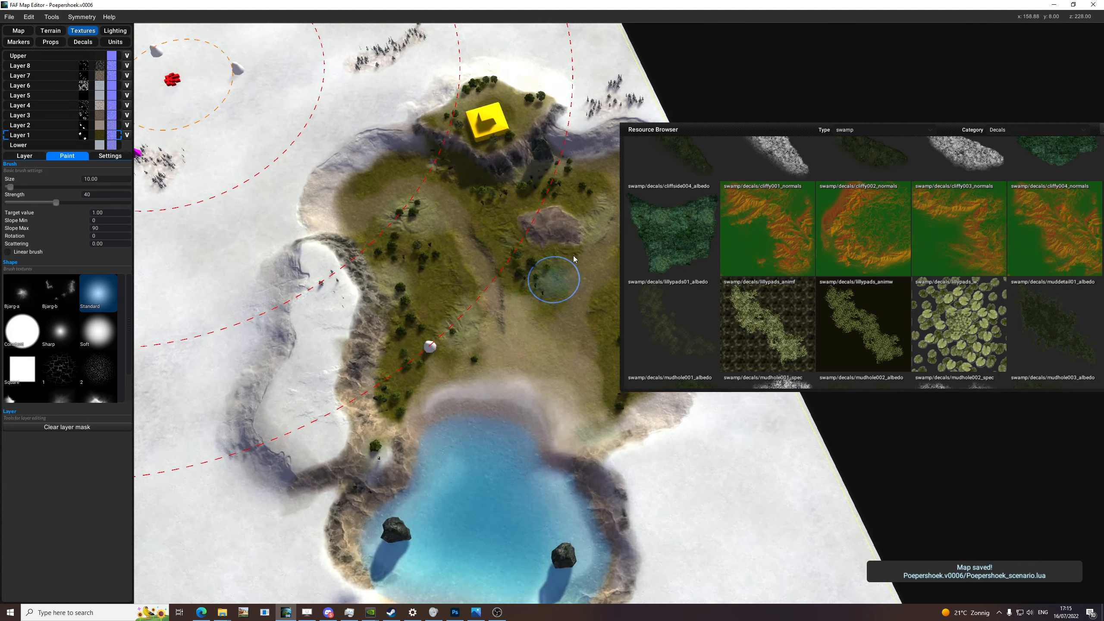
{"action": "scroll", "coordinate": [551, 241], "scroll_direction": "down", "scroll_amount": 3}
{"action": "scroll", "coordinate": [478, 215], "scroll_direction": "up", "scroll_amount": 6}
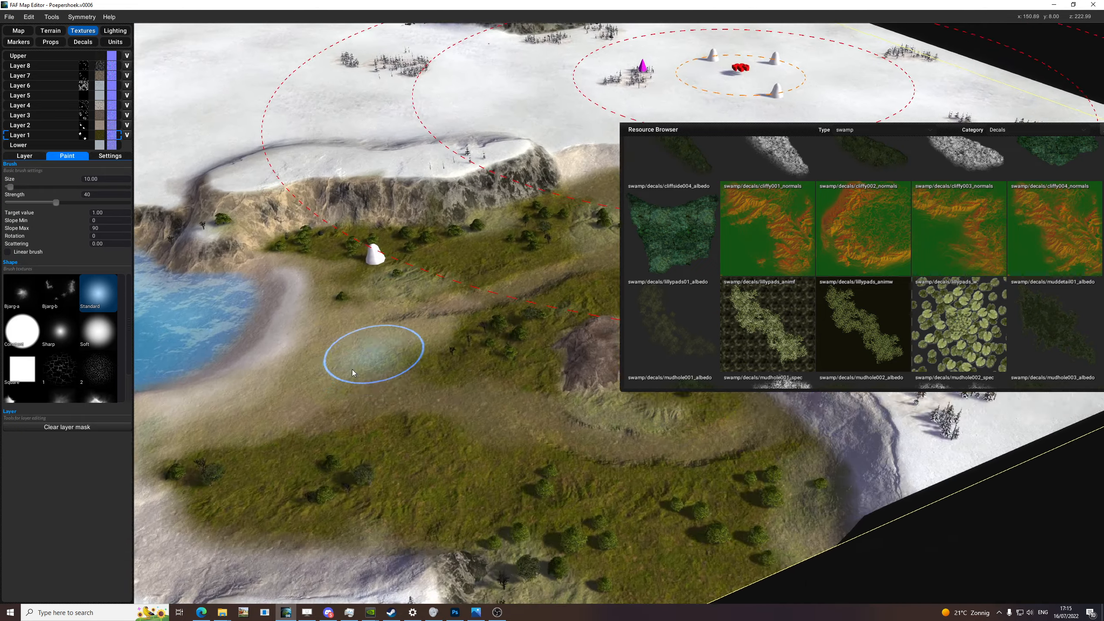
{"action": "middle_click_drag", "start_coordinate": [352, 369], "coordinate": [535, 358]}
{"action": "middle_click_drag", "start_coordinate": [278, 374], "coordinate": [478, 383]}
{"action": "middle_click_drag", "start_coordinate": [348, 369], "coordinate": [500, 358]}
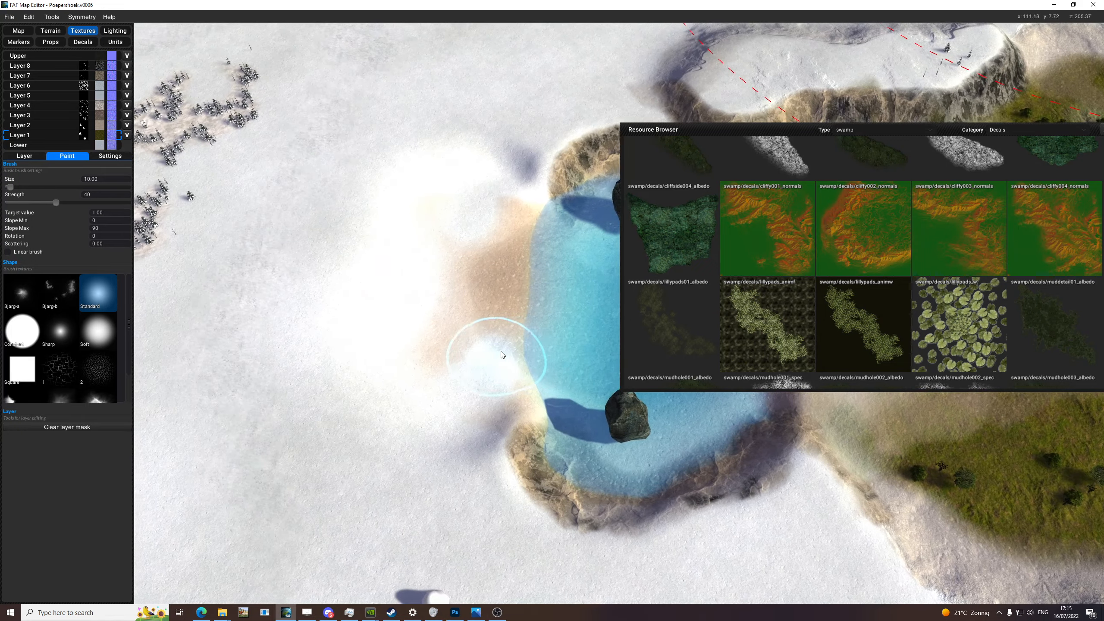
{"action": "left_click", "coordinate": [69, 115]}
{"action": "scroll", "coordinate": [515, 266], "scroll_direction": "up", "scroll_amount": 4}
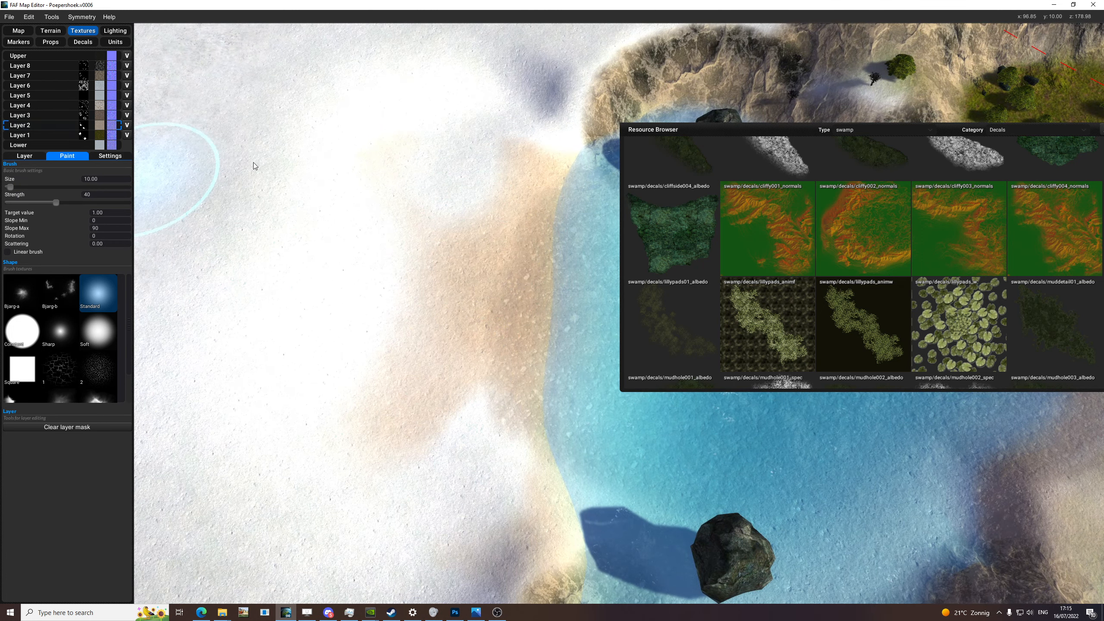
{"action": "mouse_move", "coordinate": [510, 394]}
{"action": "left_mouse_down"}
{"action": "mouse_move", "coordinate": [531, 559]}
{"action": "mouse_move", "coordinate": [604, 504]}
{"action": "left_mouse_up"}
- Set the brush target value to 0.50 and blend the beach's sand into the snow using Layer 2
{"action": "left_click", "coordinate": [50, 115]}
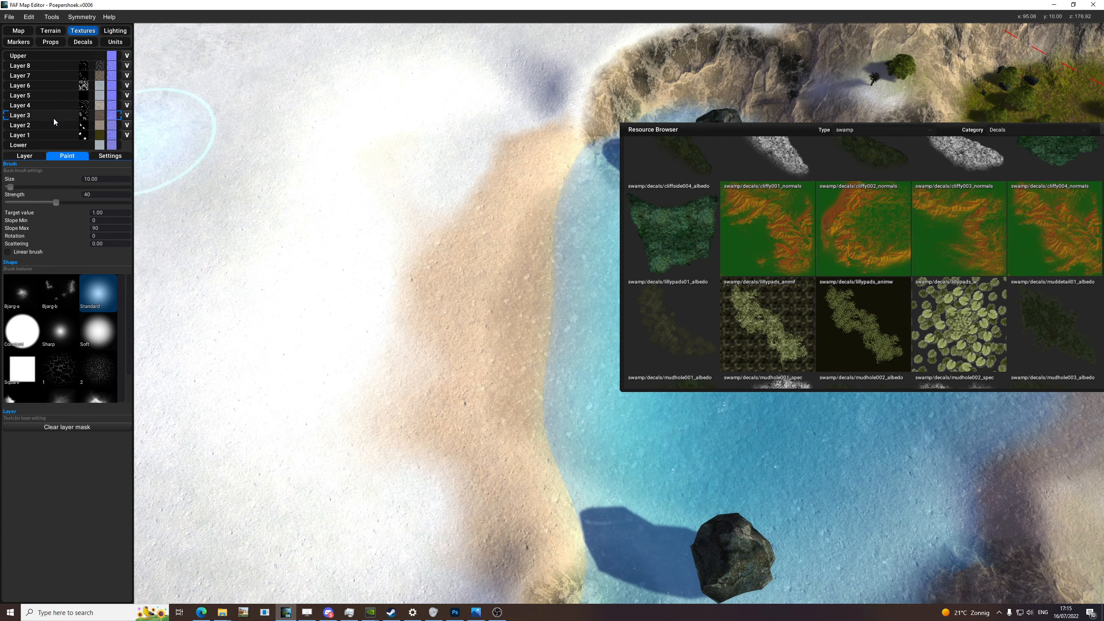
{"action": "middle_click_drag", "start_coordinate": [562, 497], "coordinate": [159, 223]}
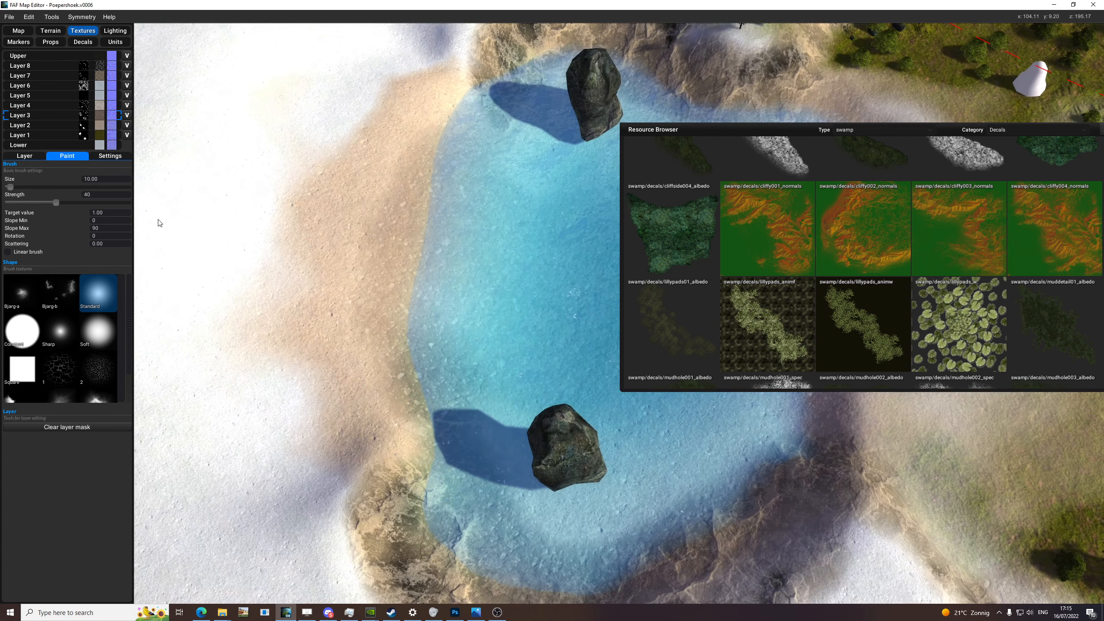
{"action": "type", "text": ".5"}
{"action": "key", "text": "Return"}
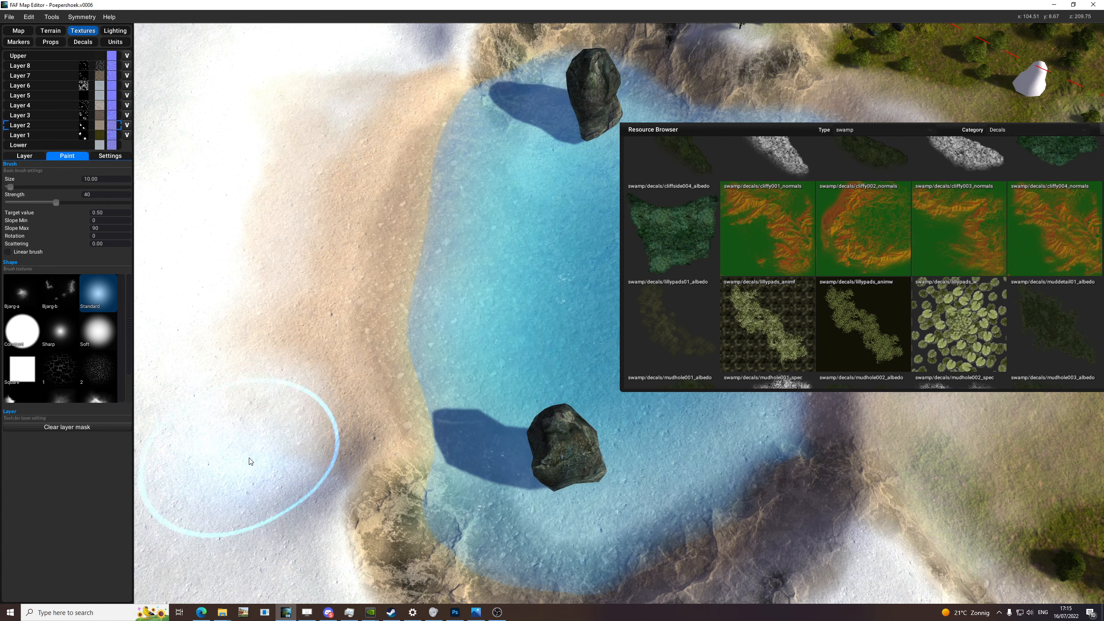
- Try a brush size of 24 around the beach's snowy edge and reduce it to 10
{"action": "middle_click_drag", "start_coordinate": [252, 478], "coordinate": [386, 309]}
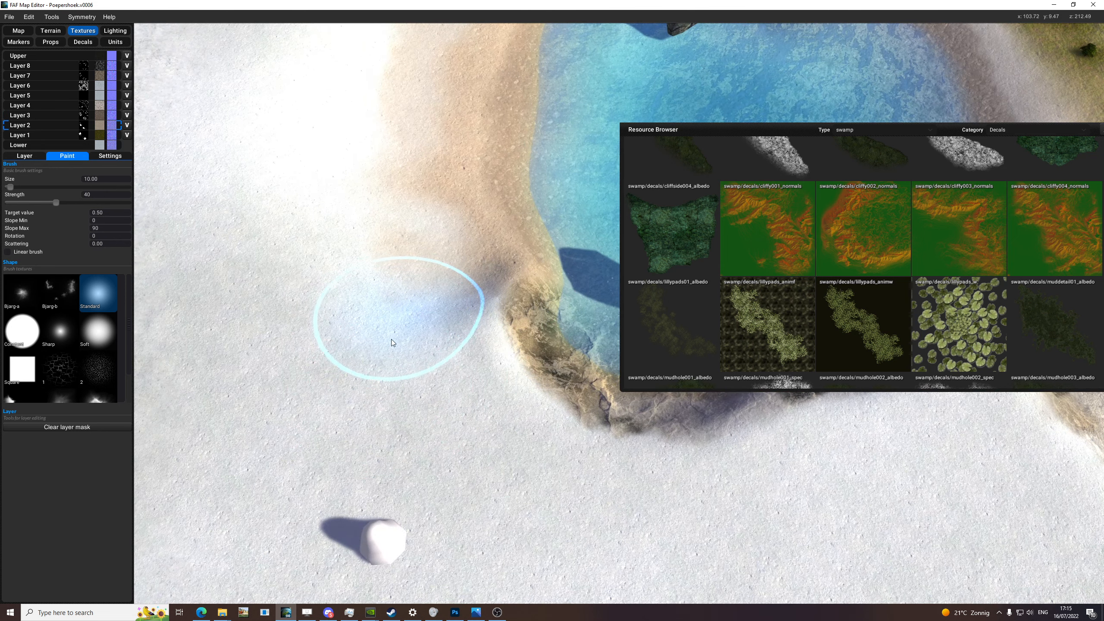
{"action": "scroll", "coordinate": [500, 305], "scroll_direction": "down", "scroll_amount": 3}
{"action": "middle_click_drag", "start_coordinate": [500, 188], "coordinate": [471, 284]}
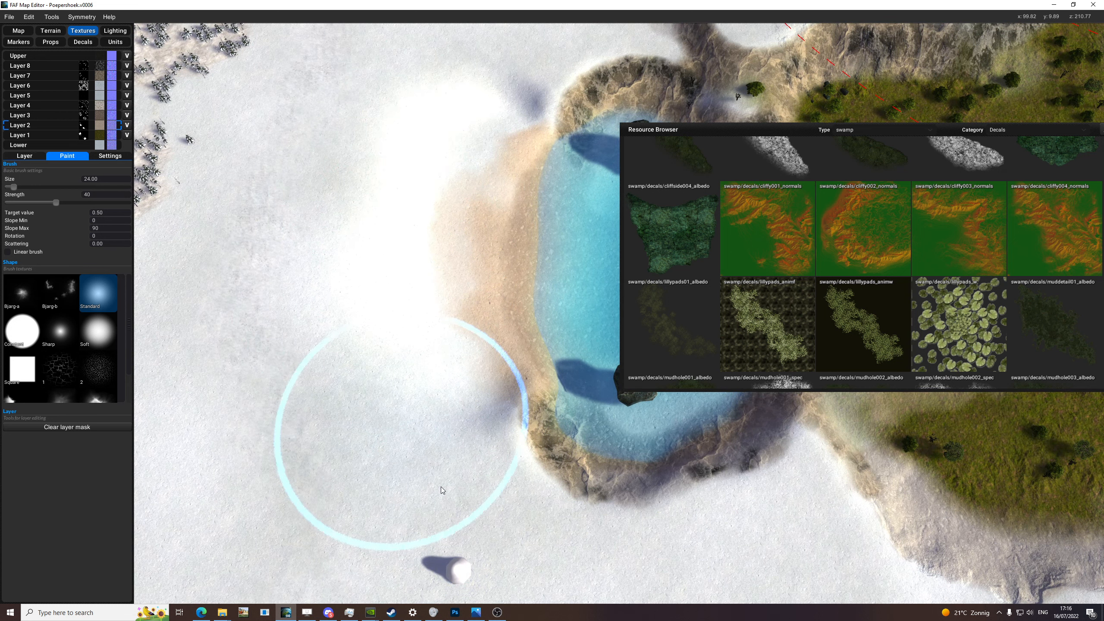
{"action": "middle_click_drag", "start_coordinate": [609, 515], "coordinate": [353, 426]}
{"action": "key", "text": "b"}
{"action": "left_click_drag", "start_coordinate": [554, 406], "coordinate": [533, 404]}
- Move the Resource Browser away from the grassy valley and save the map
{"action": "middle_click_drag", "start_coordinate": [607, 333], "coordinate": [457, 372]}
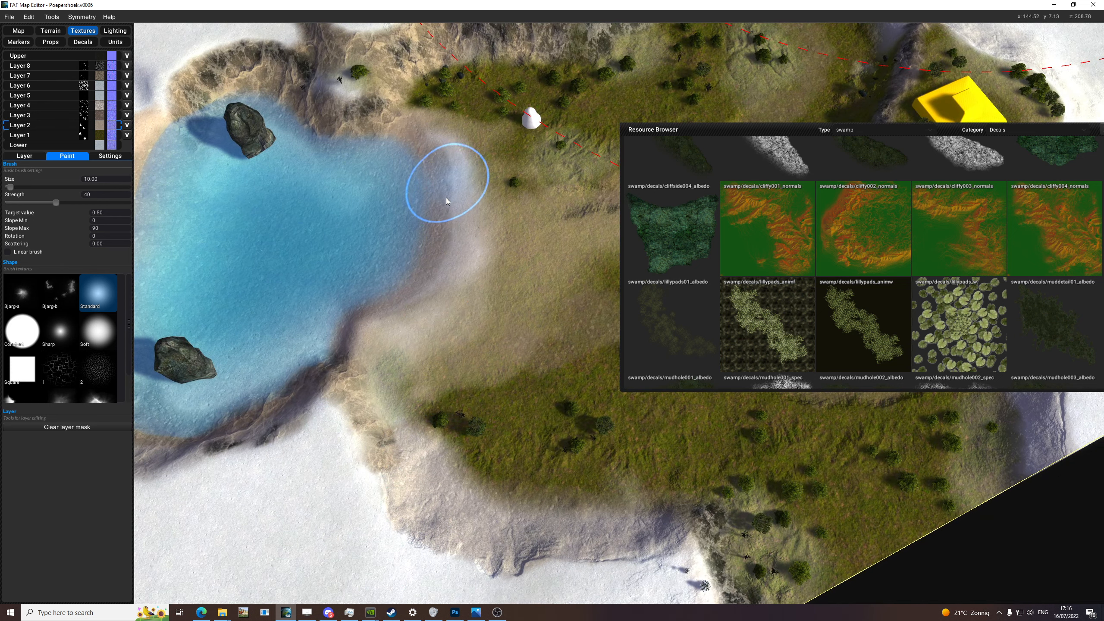
{"action": "middle_click_drag", "start_coordinate": [446, 197], "coordinate": [502, 229]}
{"action": "scroll", "coordinate": [503, 229], "scroll_direction": "down", "scroll_amount": 3}
{"action": "mouse_move", "coordinate": [500, 188]}
{"action": "middle_mouse_down"}
{"action": "mouse_move", "coordinate": [508, 171]}
{"action": "mouse_move", "coordinate": [562, 150]}
{"action": "mouse_move", "coordinate": [587, 217]}
{"action": "mouse_move", "coordinate": [488, 158]}
{"action": "middle_mouse_up"}
{"action": "left_click_drag", "start_coordinate": [685, 132], "coordinate": [776, 146]}
{"action": "mouse_move", "coordinate": [598, 152]}
{"action": "middle_mouse_down"}
{"action": "mouse_move", "coordinate": [535, 257]}
{"action": "mouse_move", "coordinate": [566, 278]}
{"action": "mouse_move", "coordinate": [557, 281]}
{"action": "middle_mouse_up"}
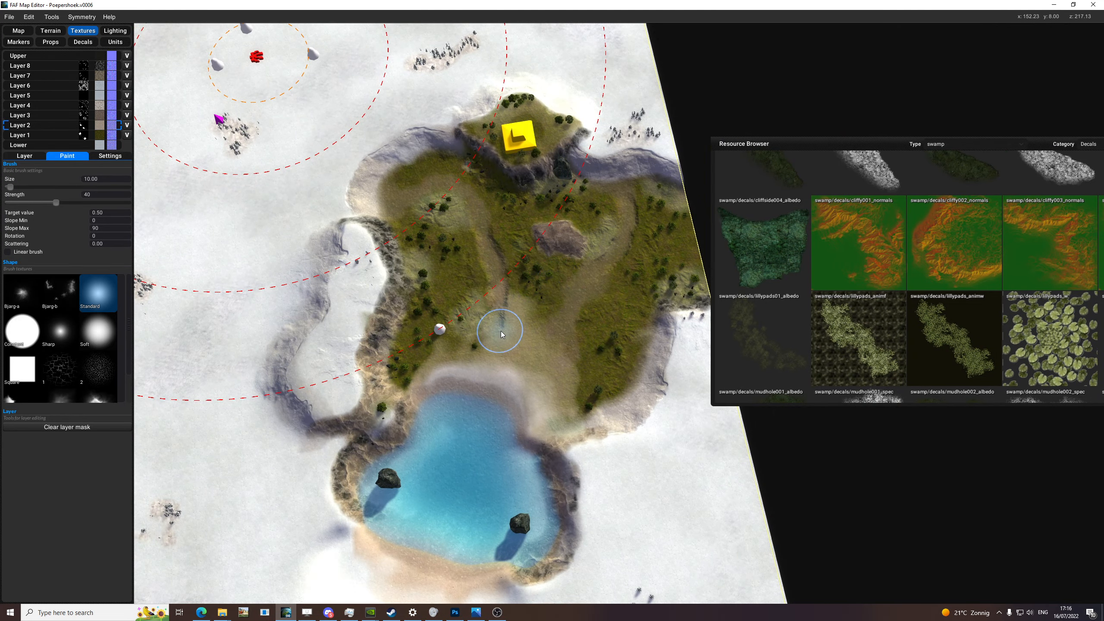
{"action": "middle_click_drag", "start_coordinate": [501, 333], "coordinate": [579, 279]}
{"action": "scroll", "coordinate": [580, 279], "scroll_direction": "up", "scroll_amount": 4}
{"action": "key", "text": "ctrl+s"}
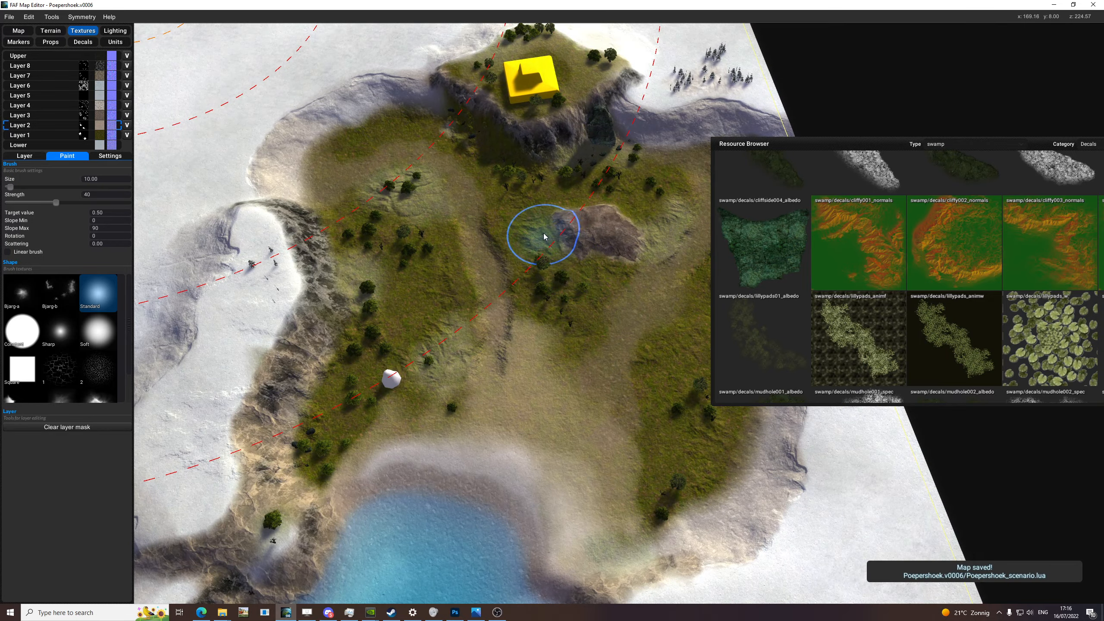
- Move the Resource Browser farther off the terrain and examine the valley from the side of the yellow block
{"action": "middle_click_drag", "start_coordinate": [545, 237], "coordinate": [509, 223]}
{"action": "left_click_drag", "start_coordinate": [759, 144], "coordinate": [866, 181]}
{"action": "middle_click_drag", "start_coordinate": [621, 96], "coordinate": [576, 376]}
{"action": "middle_click_drag", "start_coordinate": [482, 374], "coordinate": [647, 321]}
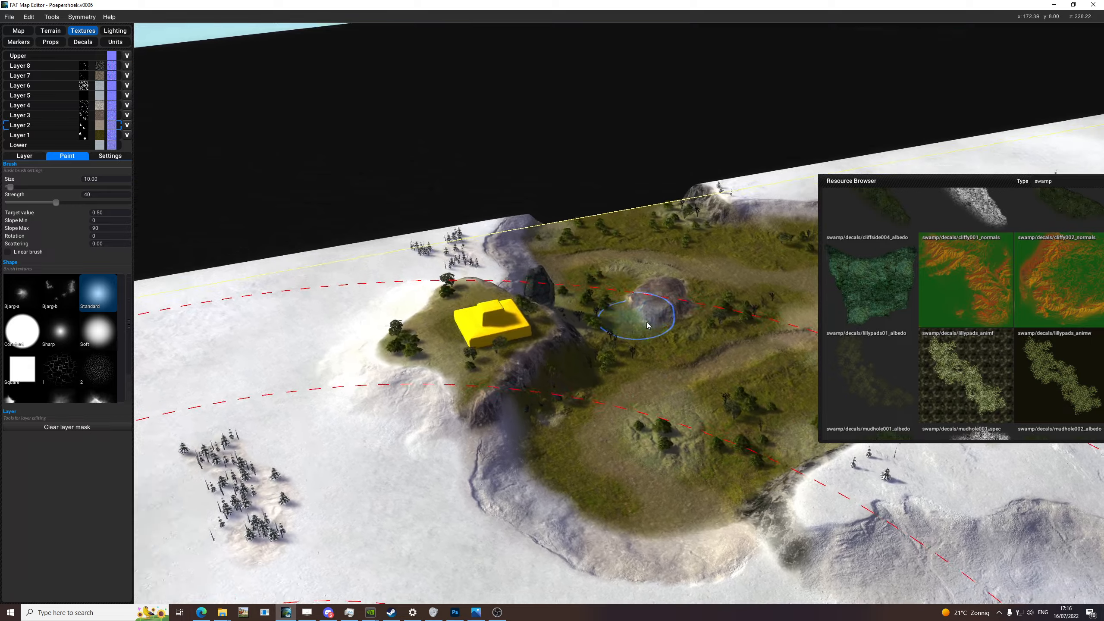
- Examine both lakes, their beaches and the grassy valleys from above and from the map's edge
{"action": "scroll", "coordinate": [647, 325], "scroll_direction": "down", "scroll_amount": 10}
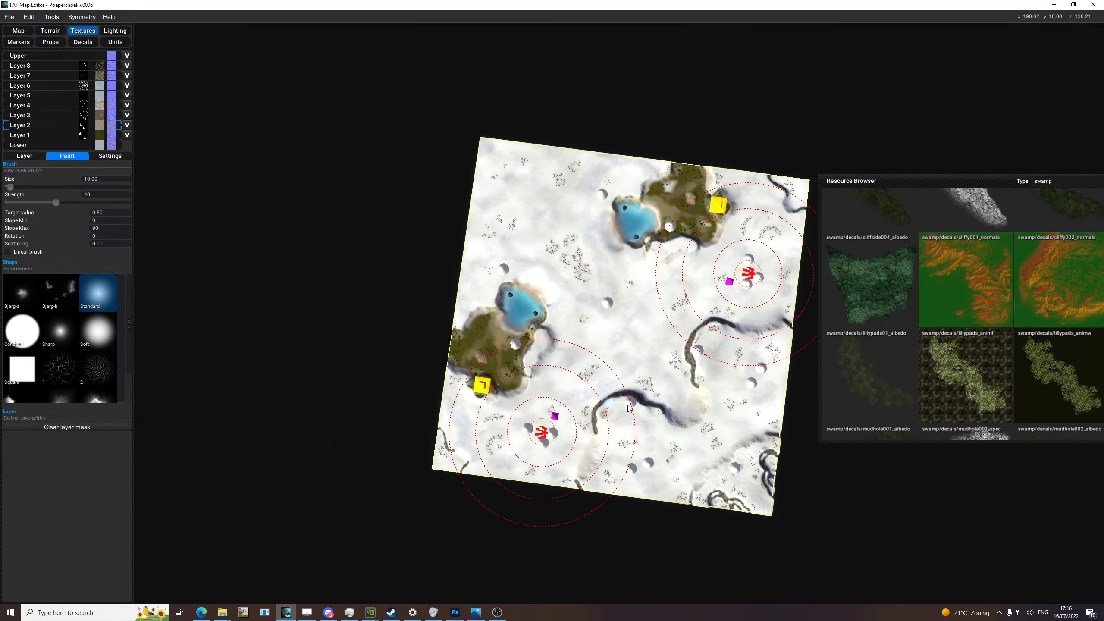
{"action": "middle_click_drag", "start_coordinate": [628, 408], "coordinate": [725, 406]}
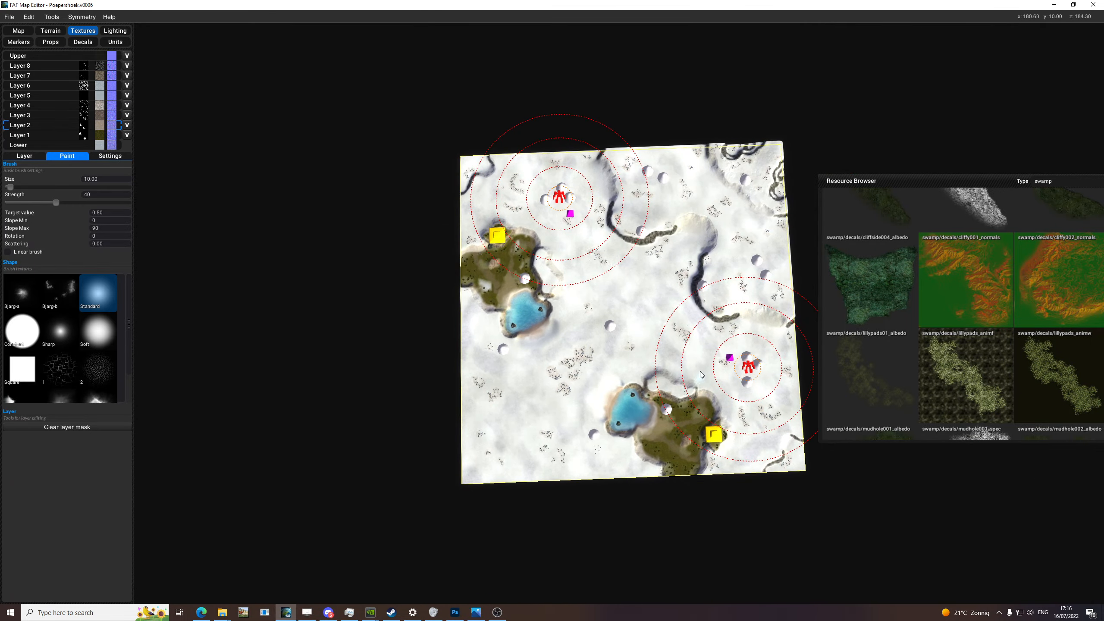
{"action": "scroll", "coordinate": [705, 348], "scroll_direction": "up", "scroll_amount": 2}
{"action": "scroll", "coordinate": [676, 227], "scroll_direction": "up", "scroll_amount": 6}
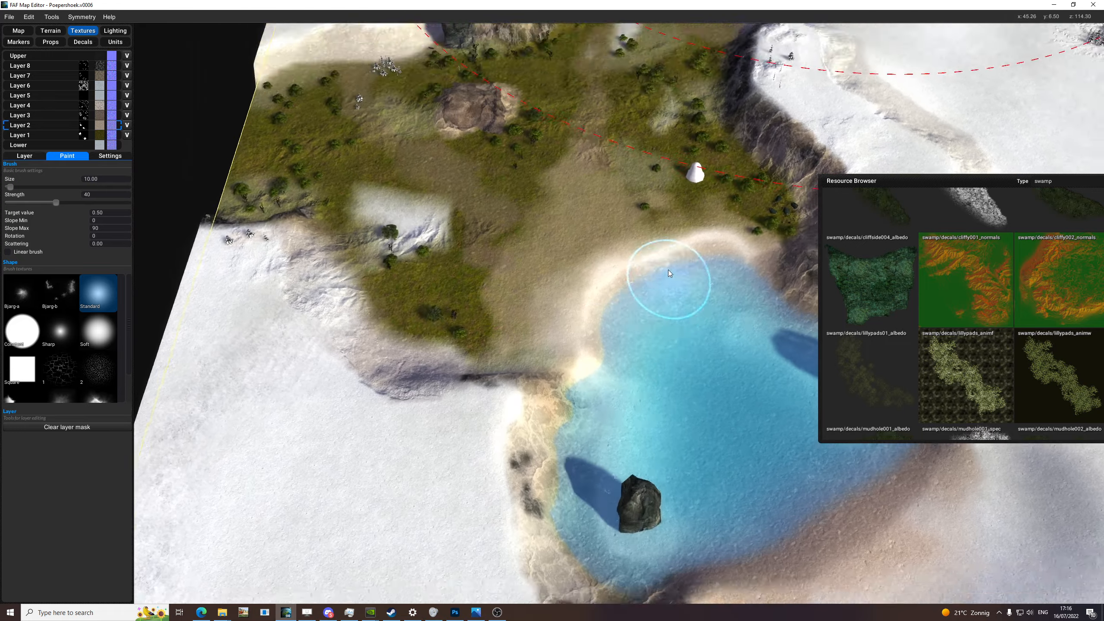
{"action": "middle_click_drag", "start_coordinate": [668, 269], "coordinate": [578, 359]}
{"action": "scroll", "coordinate": [597, 349], "scroll_direction": "up", "scroll_amount": 5}
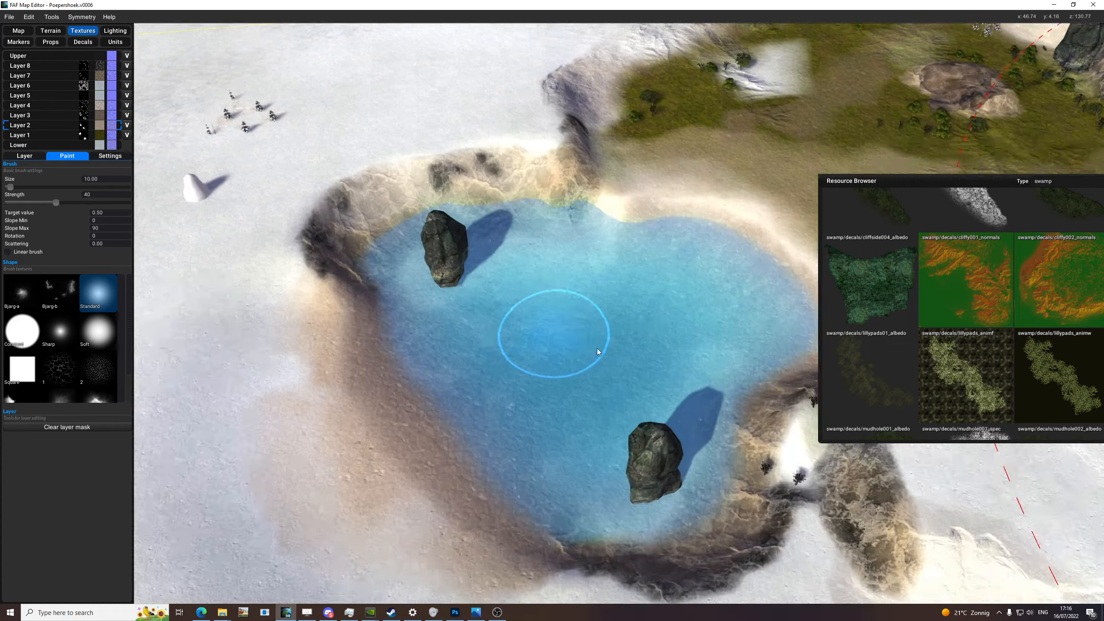
{"action": "middle_click_drag", "start_coordinate": [655, 339], "coordinate": [767, 377]}
{"action": "scroll", "coordinate": [767, 378], "scroll_direction": "up", "scroll_amount": 3}
{"action": "scroll", "coordinate": [767, 381], "scroll_direction": "down", "scroll_amount": 5}
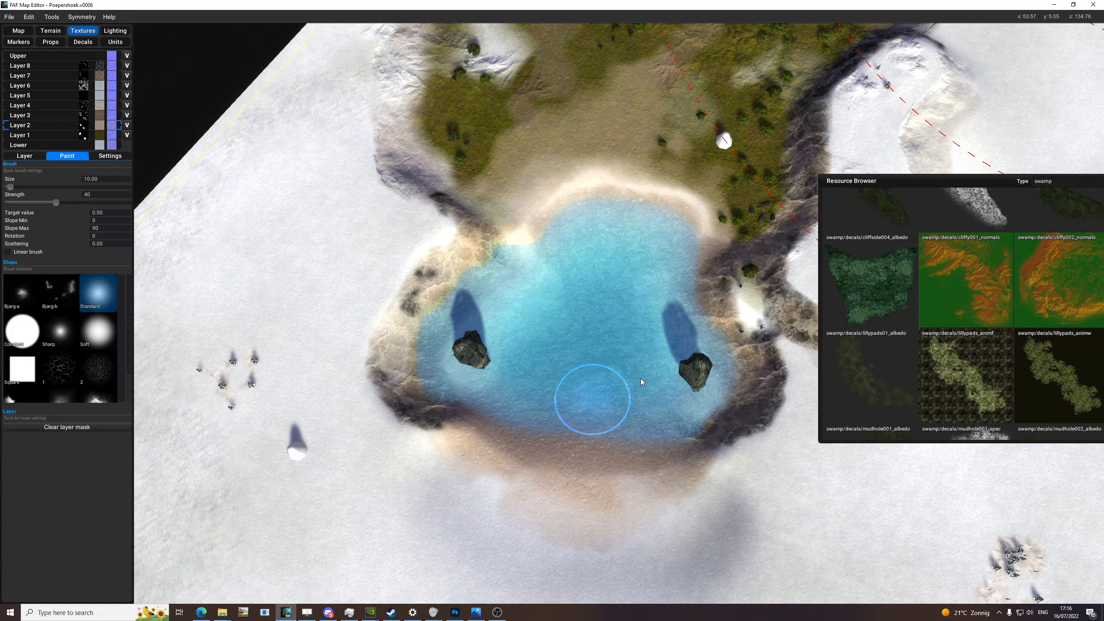
{"action": "mouse_move", "coordinate": [632, 290]}
{"action": "middle_mouse_down"}
{"action": "mouse_move", "coordinate": [538, 317]}
{"action": "mouse_move", "coordinate": [576, 345]}
{"action": "mouse_move", "coordinate": [571, 282]}
{"action": "mouse_move", "coordinate": [547, 345]}
{"action": "mouse_move", "coordinate": [520, 370]}
{"action": "mouse_move", "coordinate": [565, 378]}
{"action": "mouse_move", "coordinate": [655, 314]}
{"action": "middle_mouse_up"}
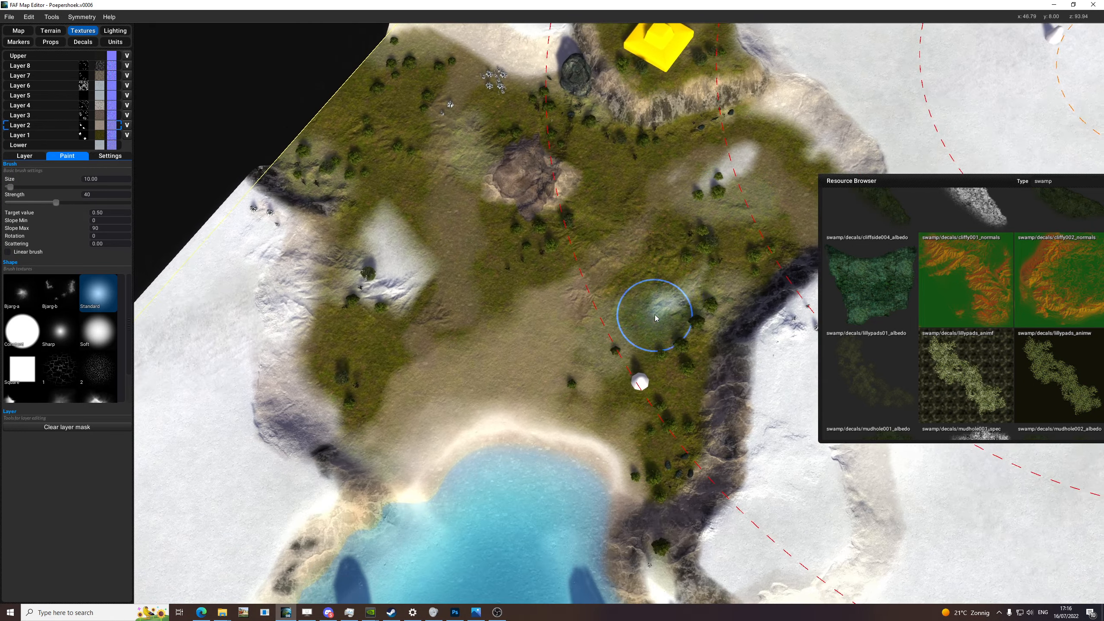
{"action": "scroll", "coordinate": [655, 314], "scroll_direction": "down", "scroll_amount": 5}
{"action": "middle_click_drag", "start_coordinate": [634, 474], "coordinate": [600, 276]}
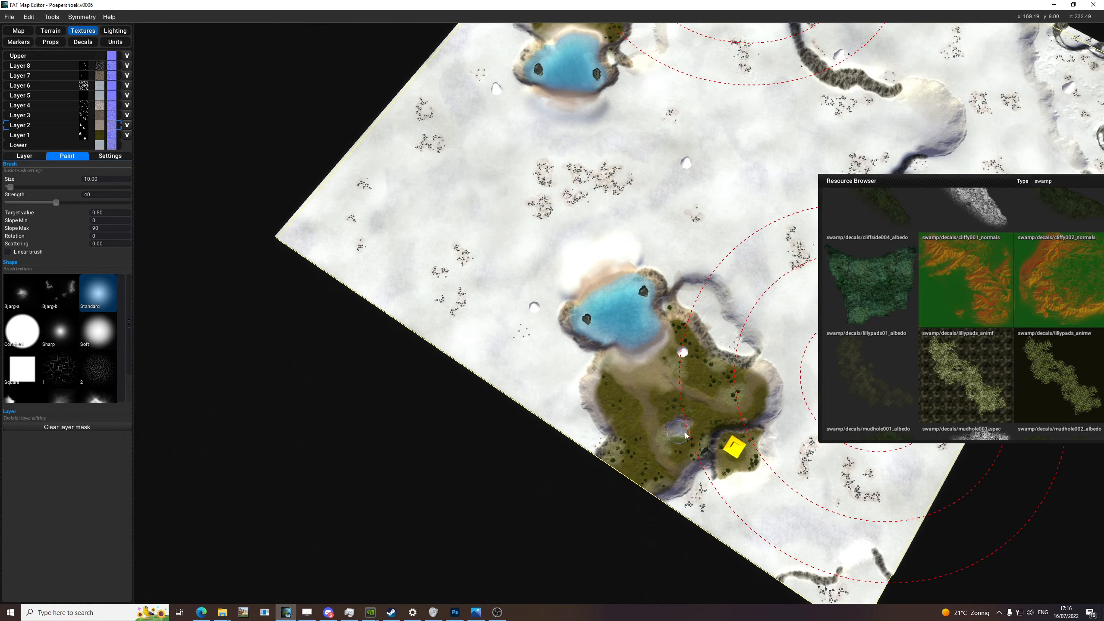
{"action": "scroll", "coordinate": [682, 431], "scroll_direction": "up", "scroll_amount": 6}
{"action": "middle_click_drag", "start_coordinate": [682, 431], "coordinate": [241, 57]}
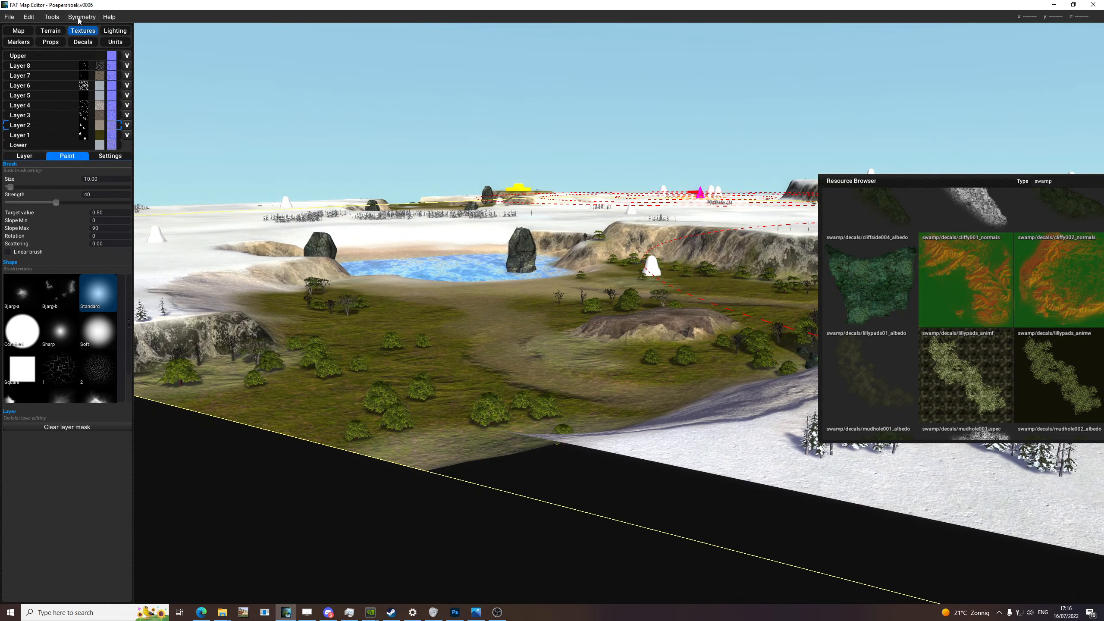
- Set the map's symmetry to None
{"action": "left_click", "coordinate": [92, 29]}
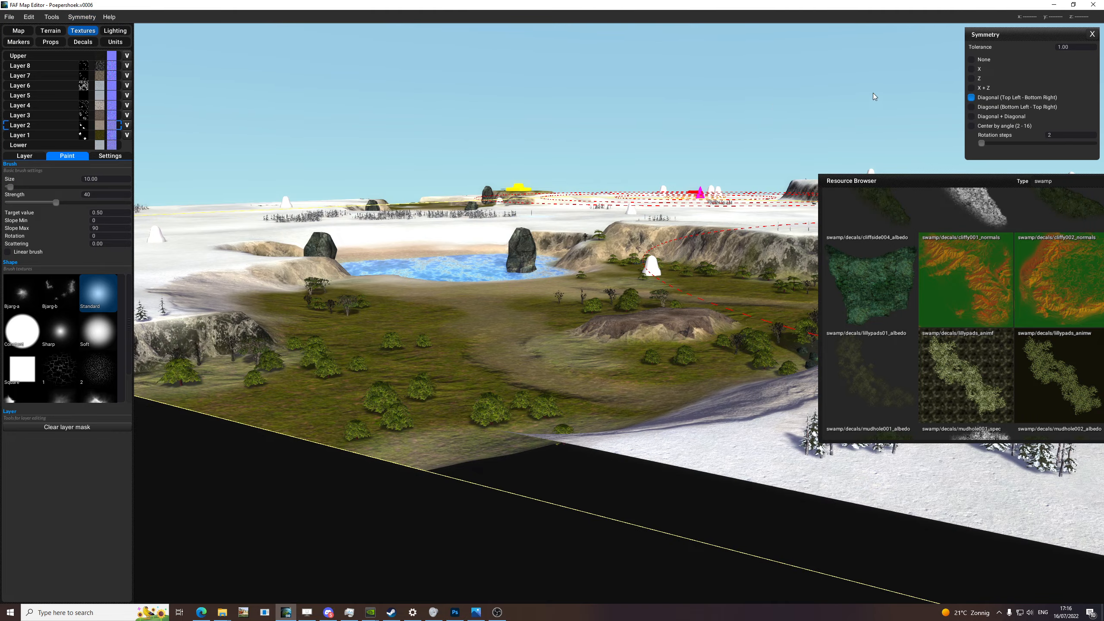
{"action": "scroll", "coordinate": [646, 313], "scroll_direction": "down", "scroll_amount": 4}
{"action": "middle_click_drag", "start_coordinate": [645, 269], "coordinate": [450, 366]}
{"action": "scroll", "coordinate": [448, 331], "scroll_direction": "up", "scroll_amount": 4}
{"action": "middle_click_drag", "start_coordinate": [448, 187], "coordinate": [607, 322]}
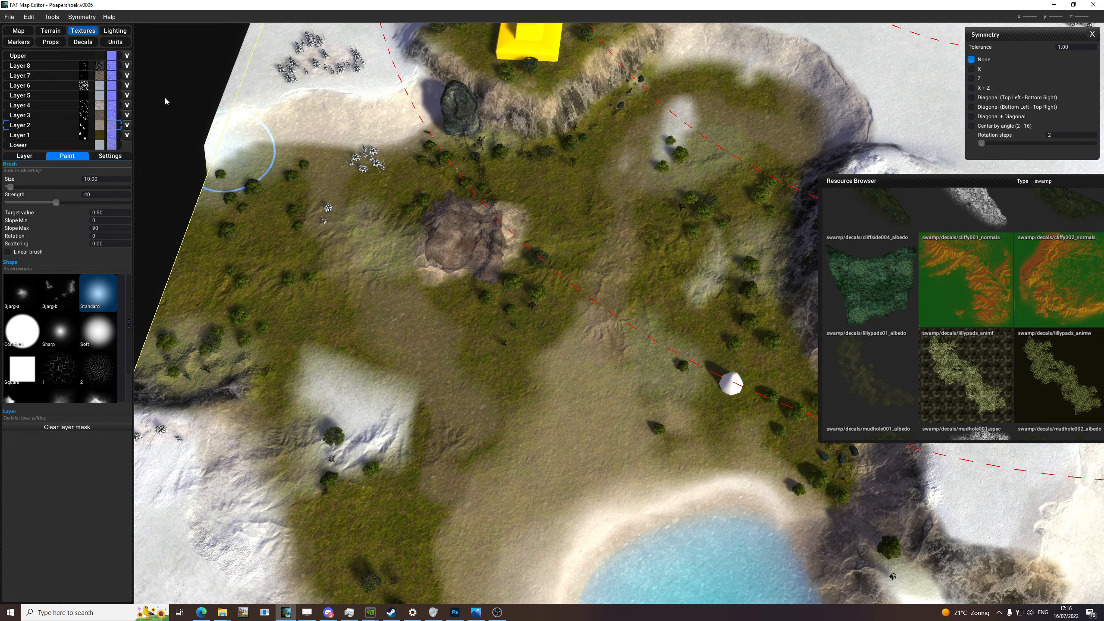
- Delete the boulder decal on the rocky mound and the unwanted normal decals around it in the grassy valley
{"action": "left_click", "coordinate": [91, 43]}
{"action": "scroll", "coordinate": [608, 260], "scroll_direction": "down", "scroll_amount": 3}
{"action": "middle_click_drag", "start_coordinate": [631, 187], "coordinate": [667, 224]}
{"action": "left_click_drag", "start_coordinate": [667, 224], "coordinate": [545, 311]}
{"action": "key", "text": "Delete"}
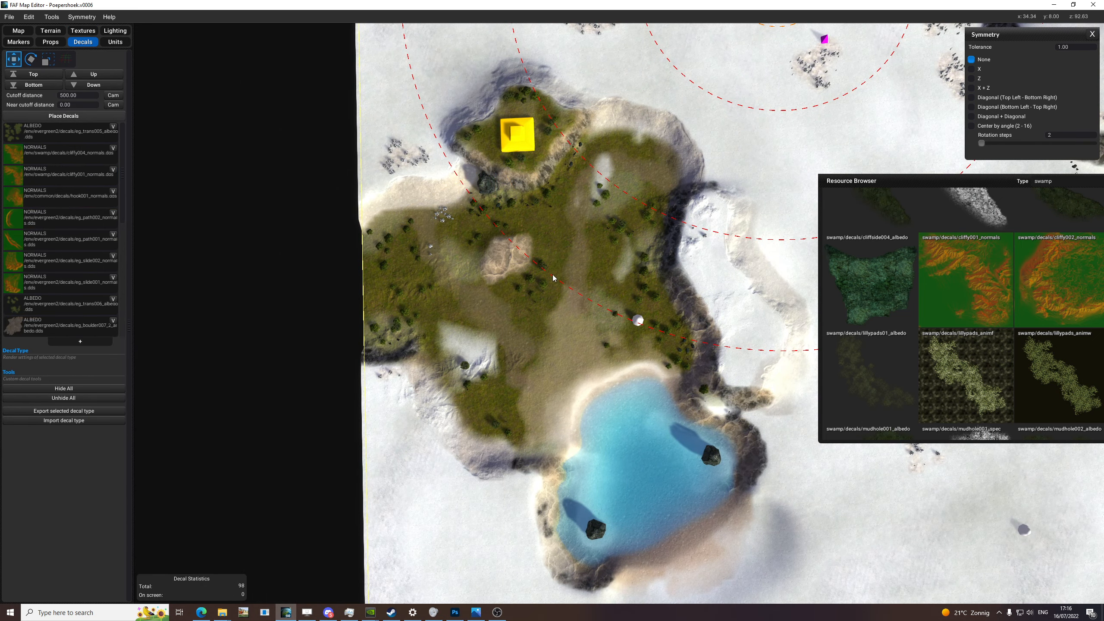
{"action": "left_click", "coordinate": [415, 311]}
{"action": "key", "text": "Delete"}
{"action": "left_click", "coordinate": [500, 383]}
{"action": "key", "text": "Delete"}
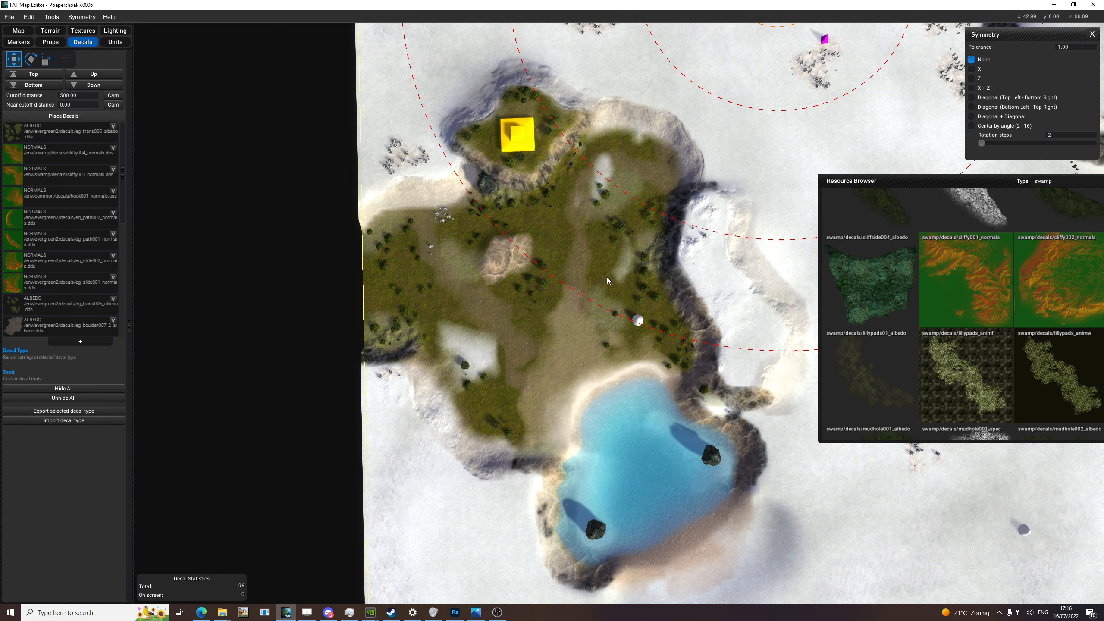
- Move the Resource Browser fully into view and show the evergreen2 decals in it
{"action": "scroll", "coordinate": [544, 278], "scroll_direction": "up", "scroll_amount": 5}
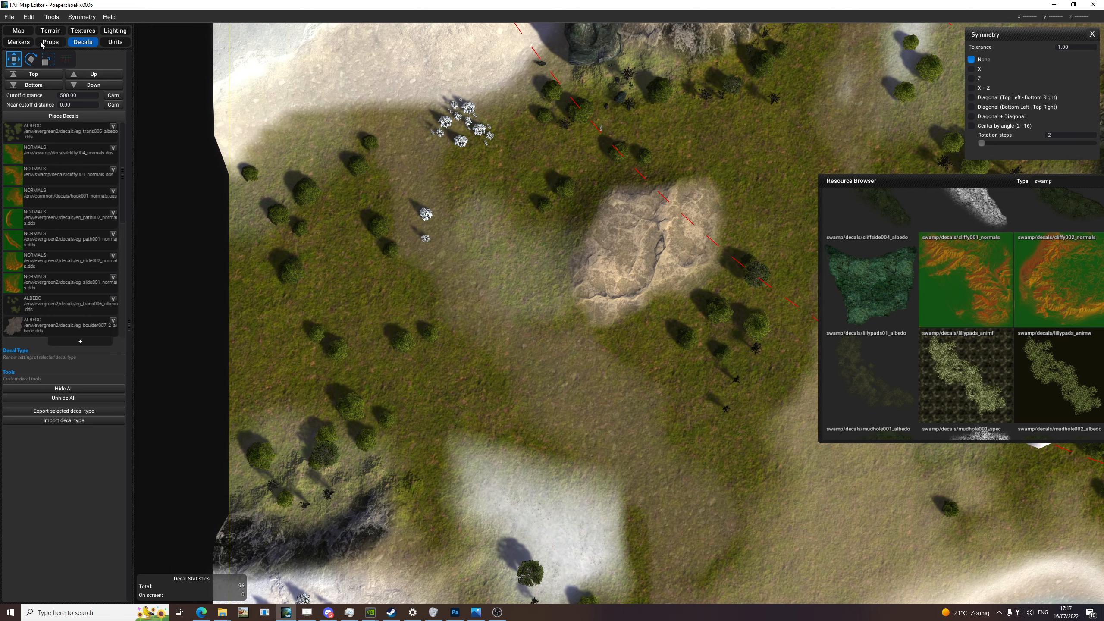
{"action": "left_click", "coordinate": [49, 42]}
{"action": "scroll", "coordinate": [533, 195], "scroll_direction": "down", "scroll_amount": 4}
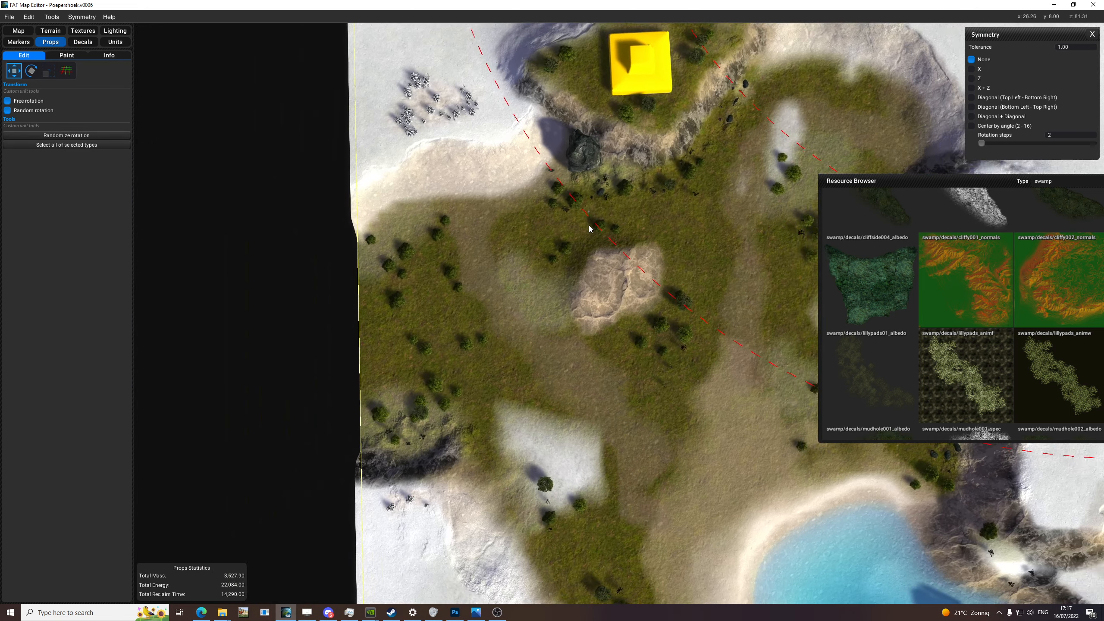
{"action": "middle_click_drag", "start_coordinate": [589, 226], "coordinate": [449, 303]}
{"action": "middle_click_drag", "start_coordinate": [666, 453], "coordinate": [607, 302]}
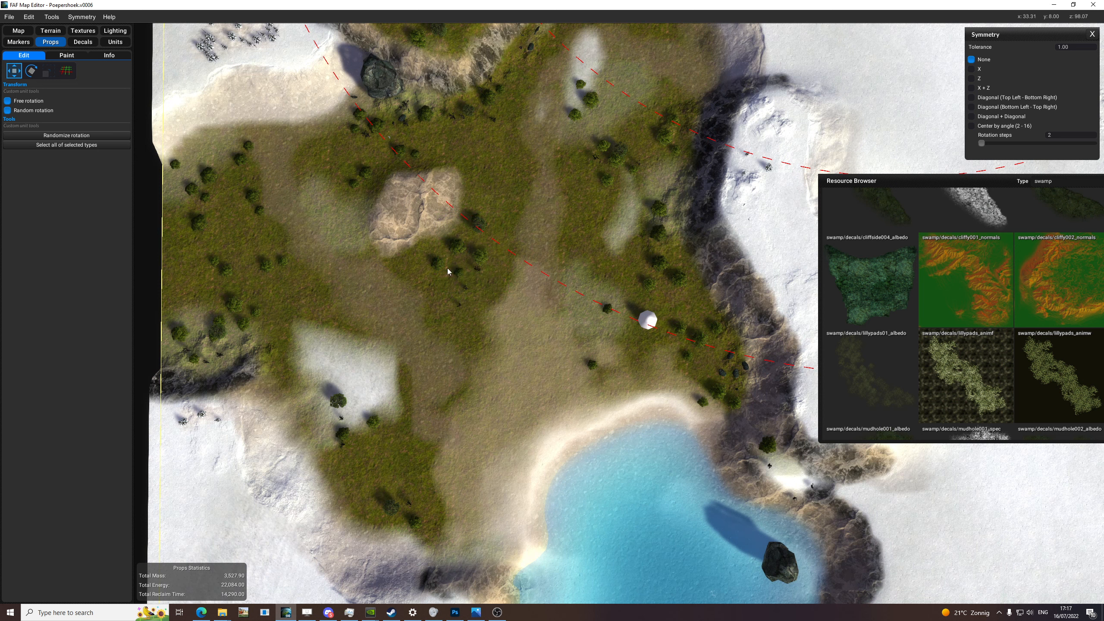
{"action": "scroll", "coordinate": [401, 228], "scroll_direction": "up", "scroll_amount": 3}
{"action": "middle_click_drag", "start_coordinate": [402, 230], "coordinate": [419, 260]}
{"action": "left_click_drag", "start_coordinate": [894, 182], "coordinate": [669, 172]}
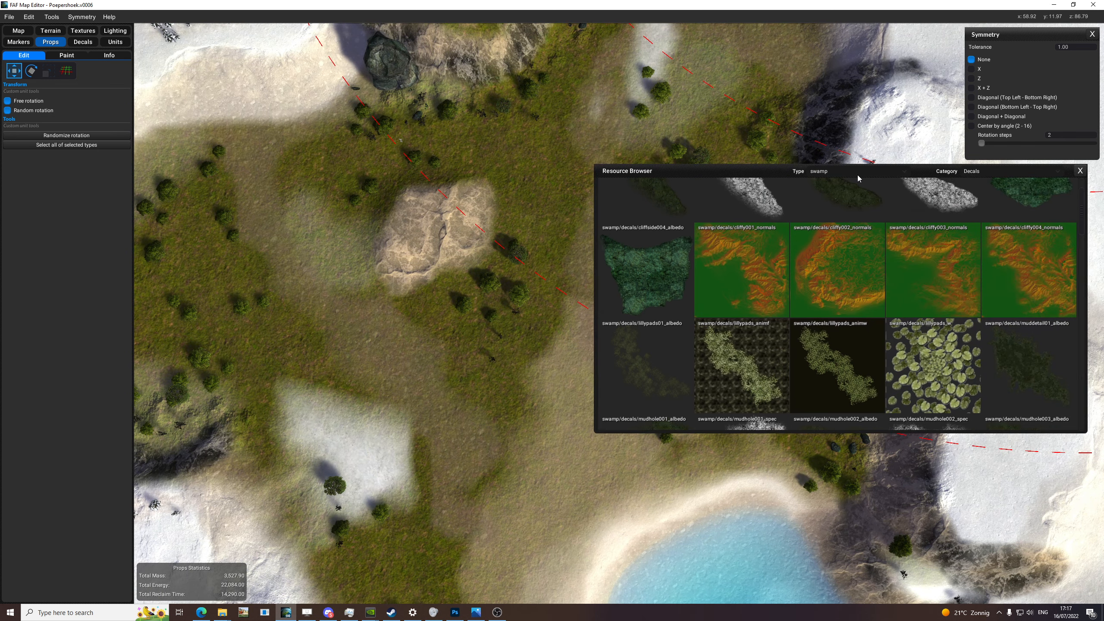
{"action": "left_click", "coordinate": [857, 172]}
{"action": "left_click", "coordinate": [825, 242]}
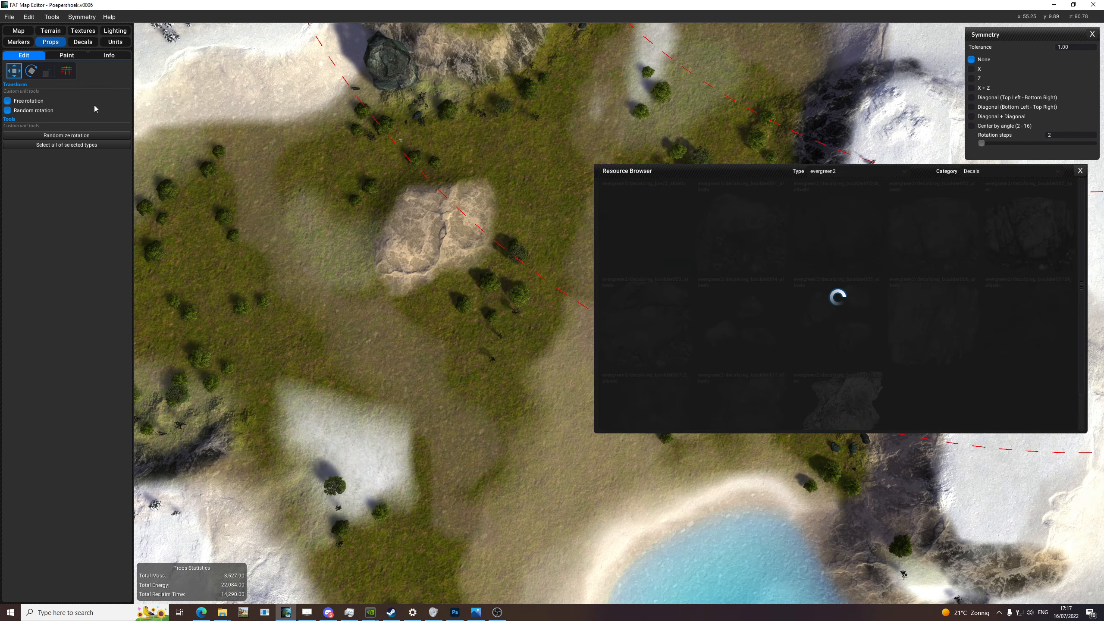
- Place the eg_boulder007_2_albedo decal over the bare rocky mound in the grassy valley
{"action": "left_click", "coordinate": [81, 42]}
{"action": "left_click", "coordinate": [57, 282]}
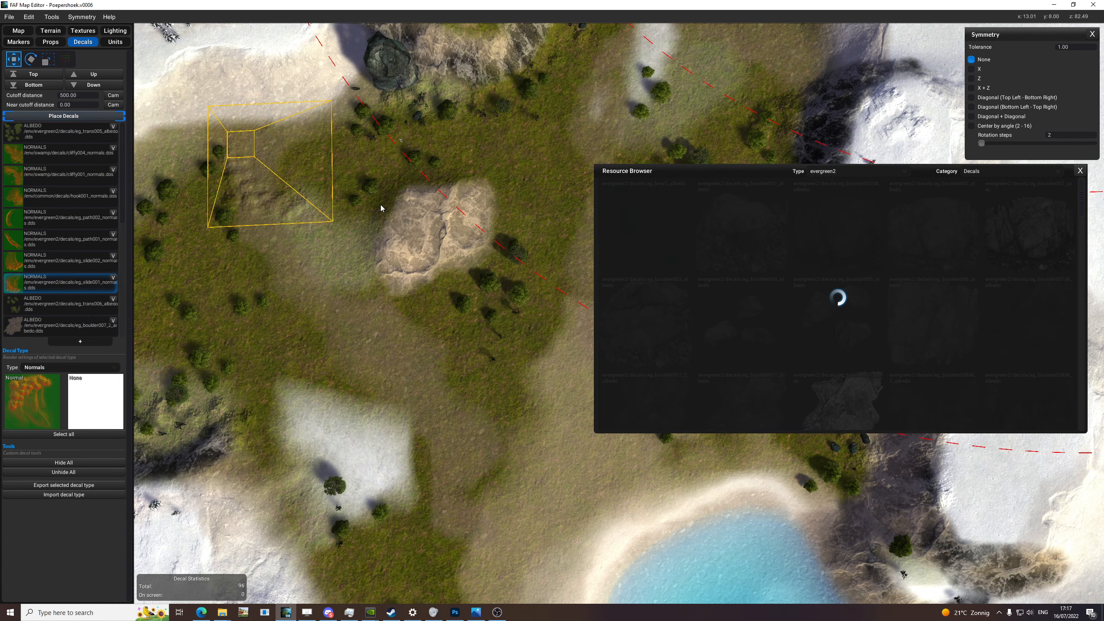
{"action": "scroll", "coordinate": [391, 215], "scroll_direction": "up", "scroll_amount": 2}
{"action": "key", "text": "e"}
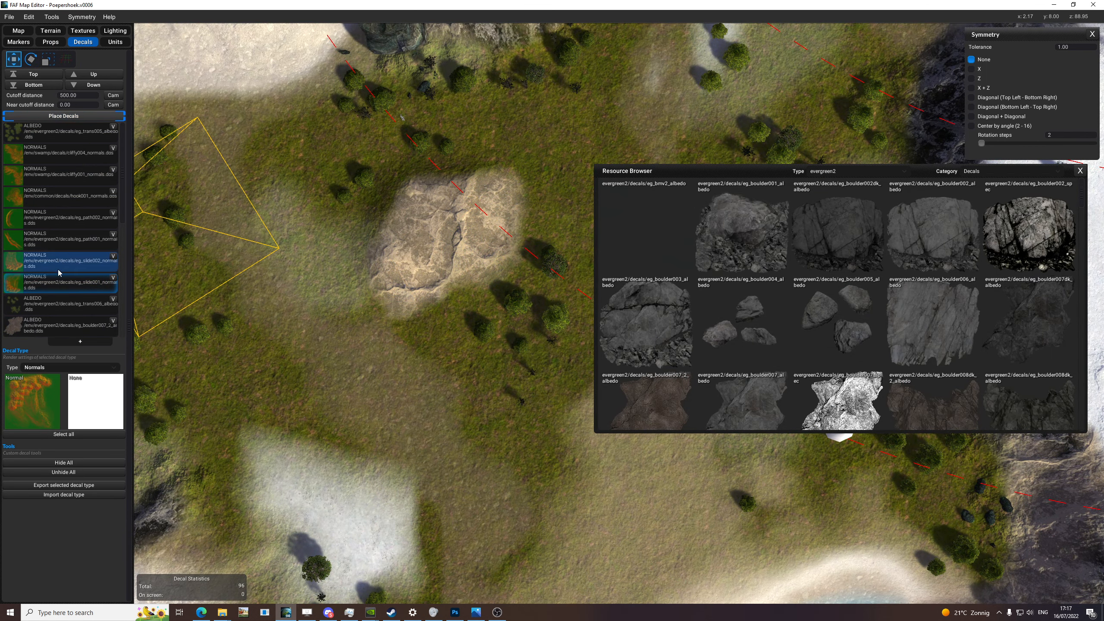
{"action": "key", "text": "e"}
{"action": "key", "text": "r"}
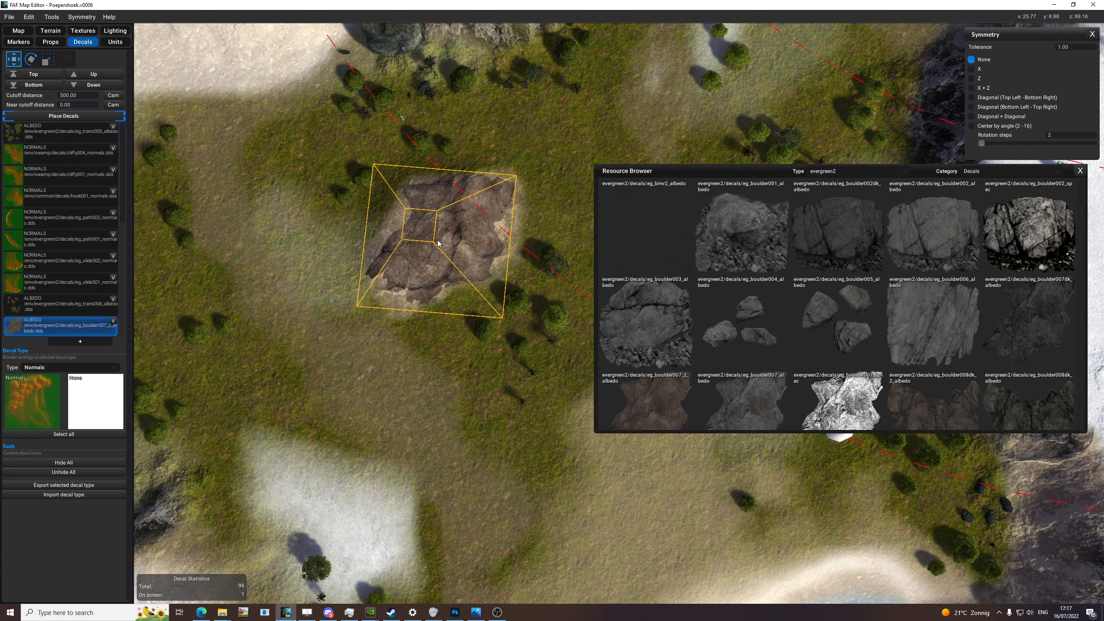
{"action": "left_click", "coordinate": [438, 244]}
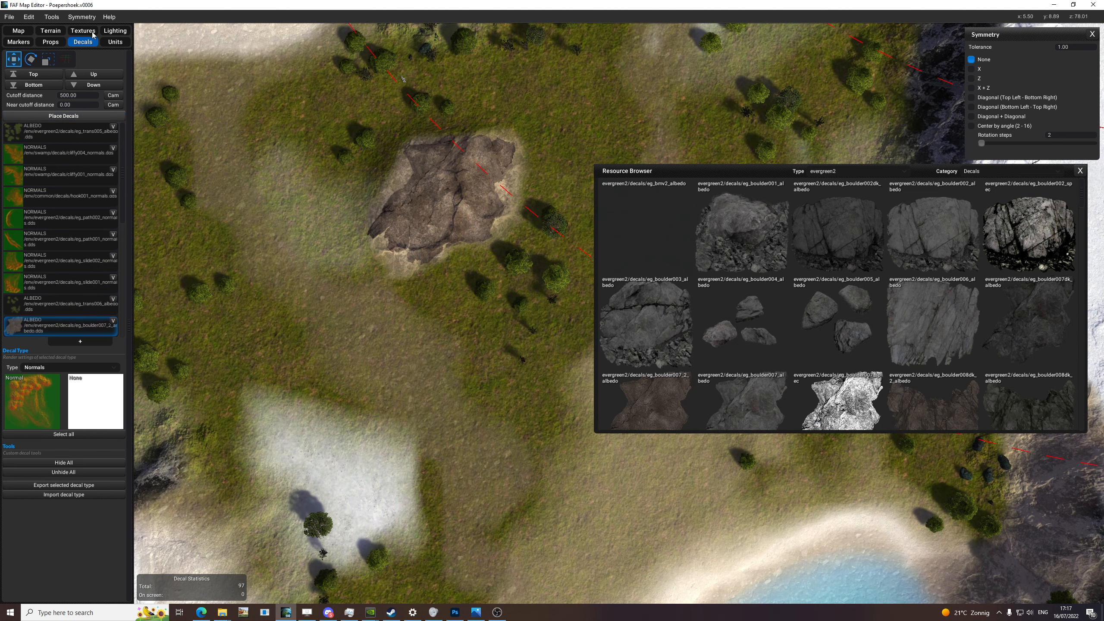
- Set the brush target value to 1 and paint Layer 7 around the edges of the boulder decal
{"action": "left_click", "coordinate": [83, 32]}
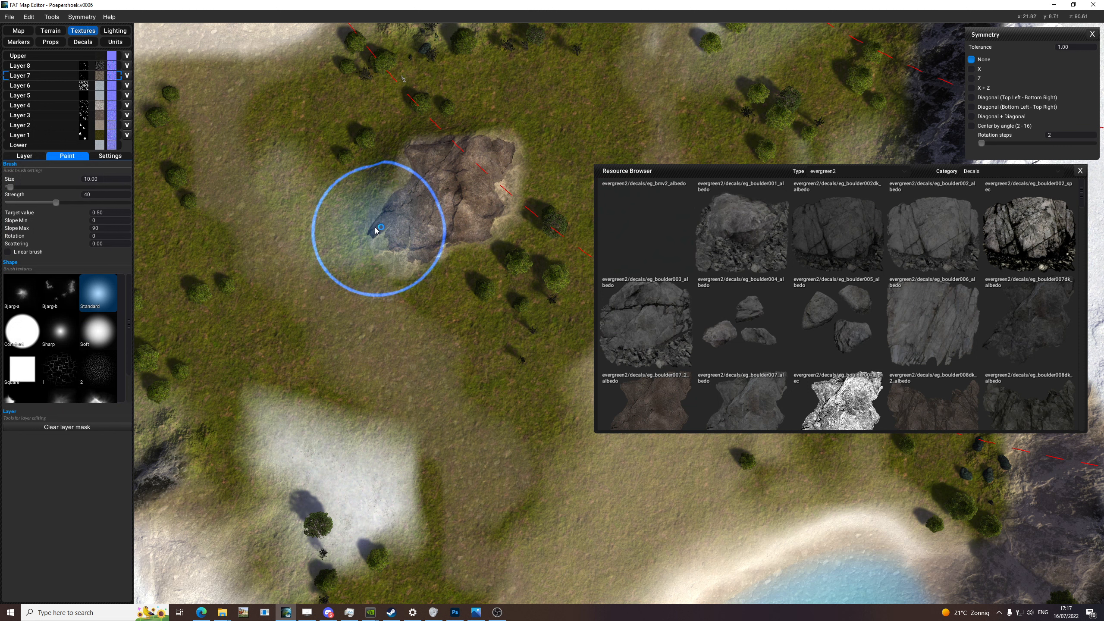
{"action": "left_click", "coordinate": [110, 213]}
{"action": "type", "text": "1"}
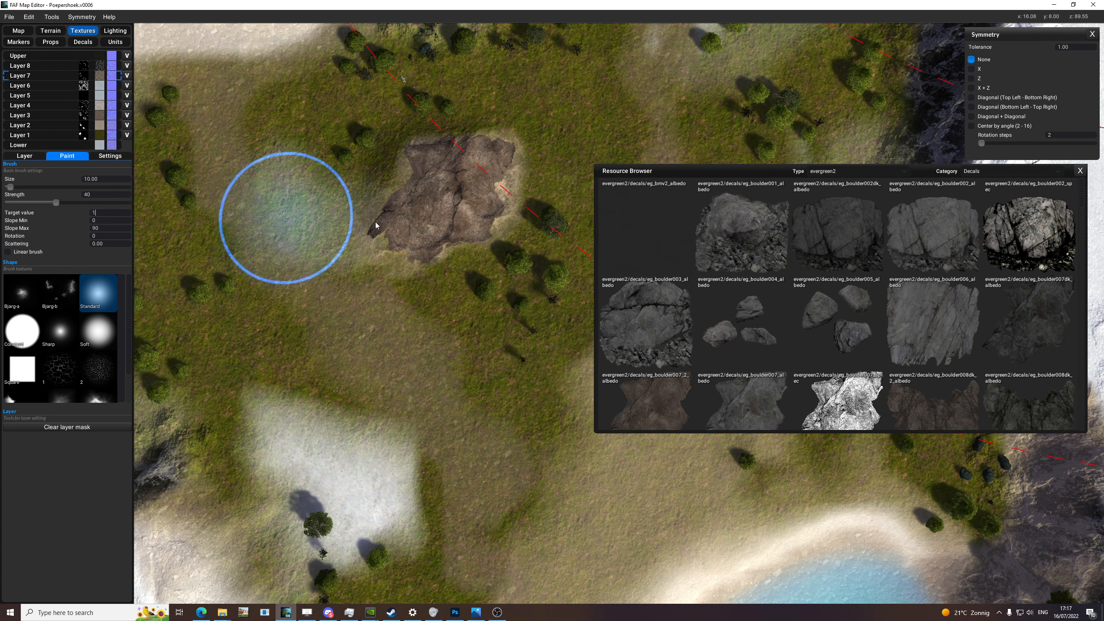
{"action": "left_click_drag", "start_coordinate": [424, 218], "coordinate": [398, 219]}
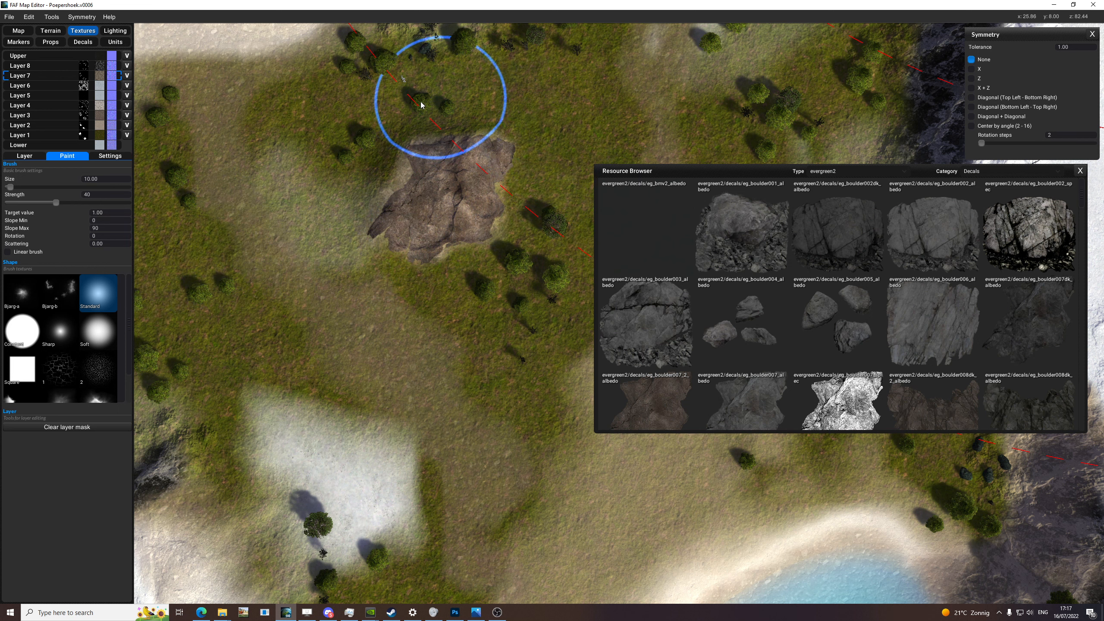
- Look over the valley's dirt paths and browse the evergreen2 decals for suitable path and ground details
{"action": "middle_click_drag", "start_coordinate": [425, 340], "coordinate": [446, 221]}
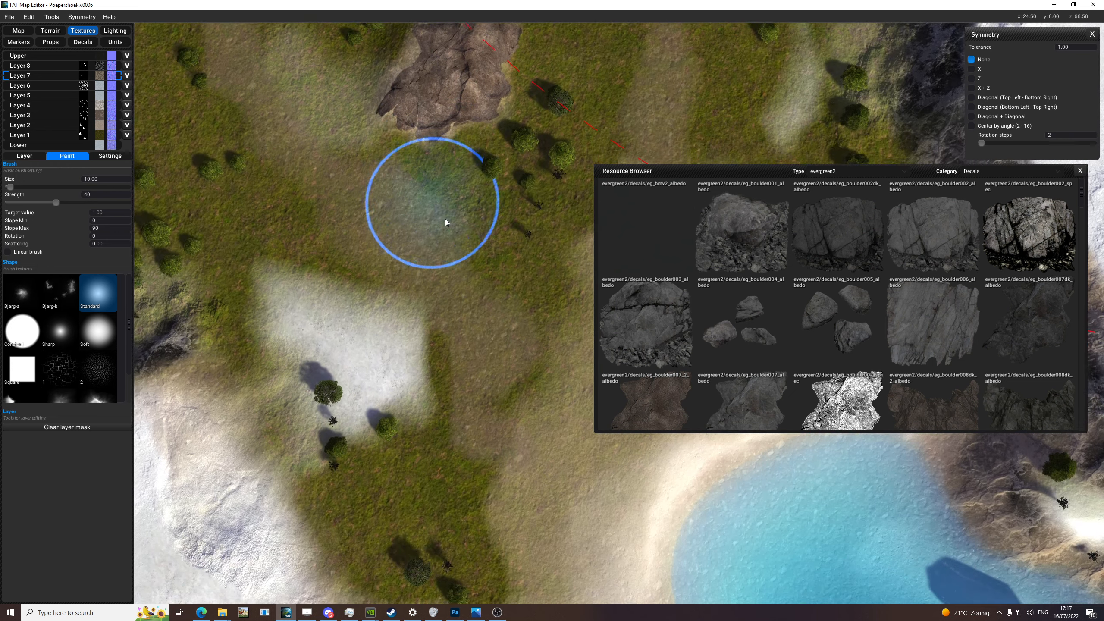
{"action": "middle_click_drag", "start_coordinate": [530, 266], "coordinate": [440, 239]}
{"action": "scroll", "coordinate": [448, 246], "scroll_direction": "down", "scroll_amount": 5}
{"action": "key", "text": "space"}
{"action": "scroll", "coordinate": [495, 274], "scroll_direction": "up", "scroll_amount": 4}
{"action": "middle_click_drag", "start_coordinate": [585, 285], "coordinate": [519, 249]}
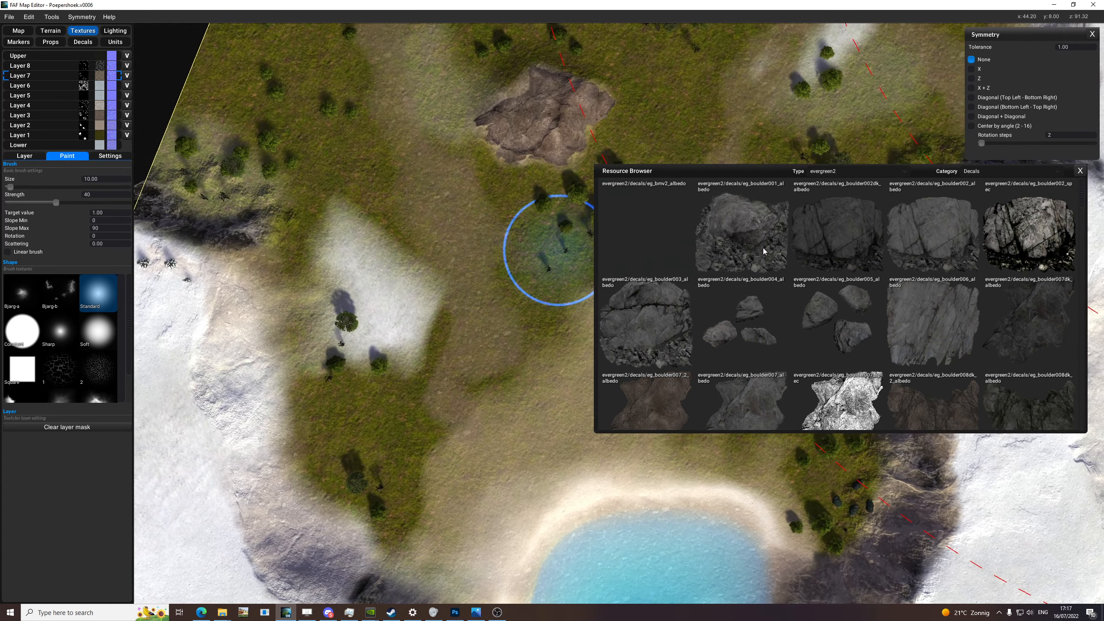
{"action": "scroll", "coordinate": [925, 195], "scroll_direction": "down", "scroll_amount": 10}
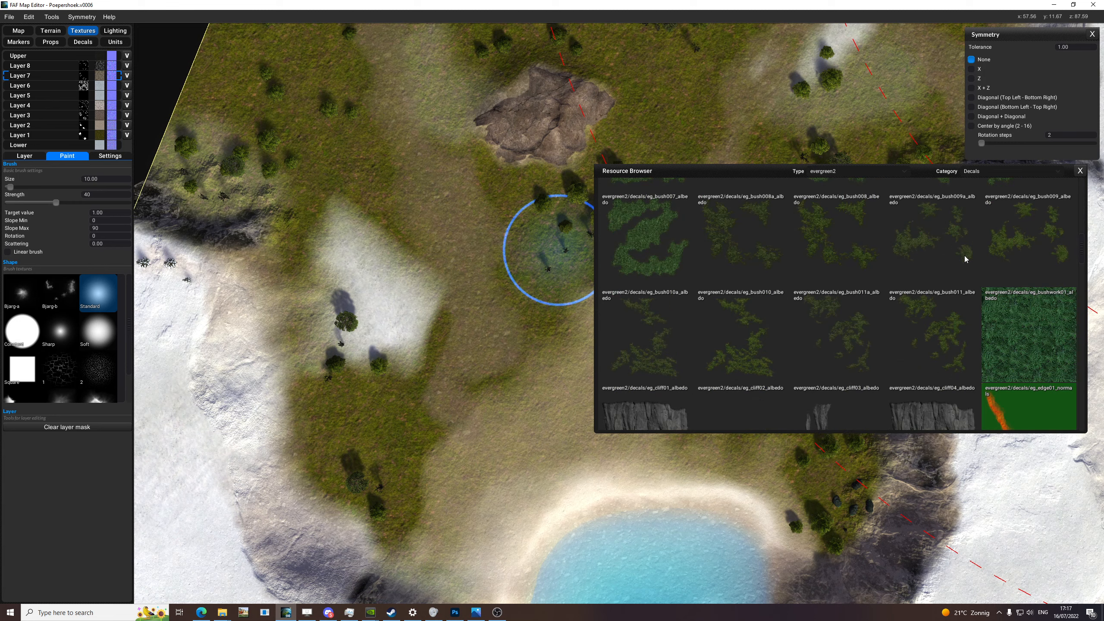
{"action": "scroll", "coordinate": [961, 281], "scroll_direction": "down", "scroll_amount": 10}
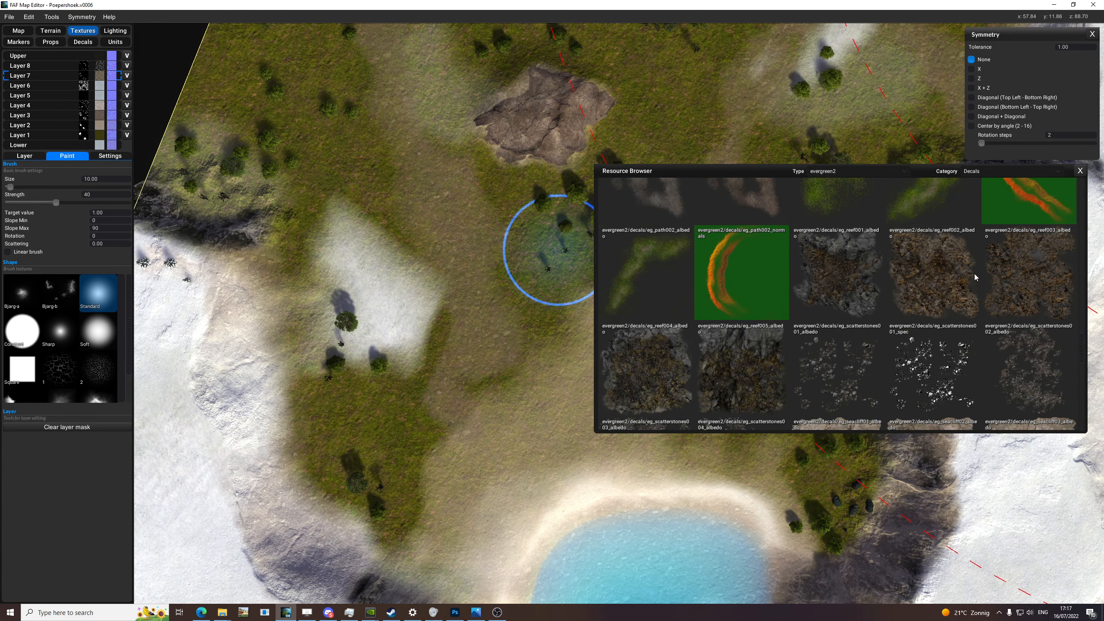
- Rotate and scale the eg_path001_normals decal and place it along the dirt path beside the boulder
{"action": "left_click", "coordinate": [116, 44]}
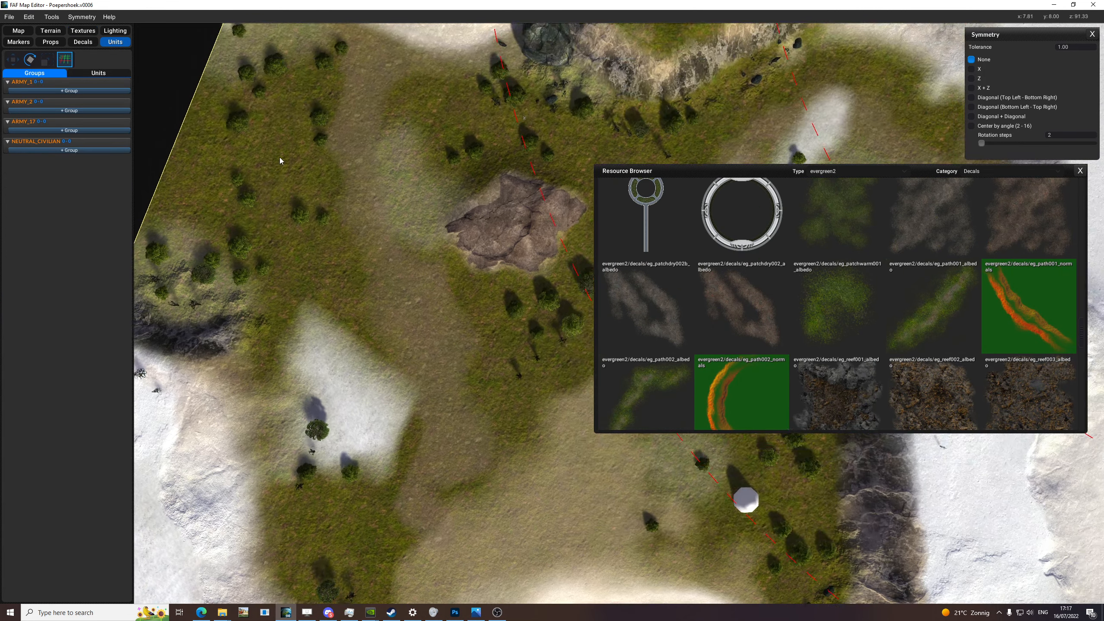
{"action": "left_click", "coordinate": [82, 42]}
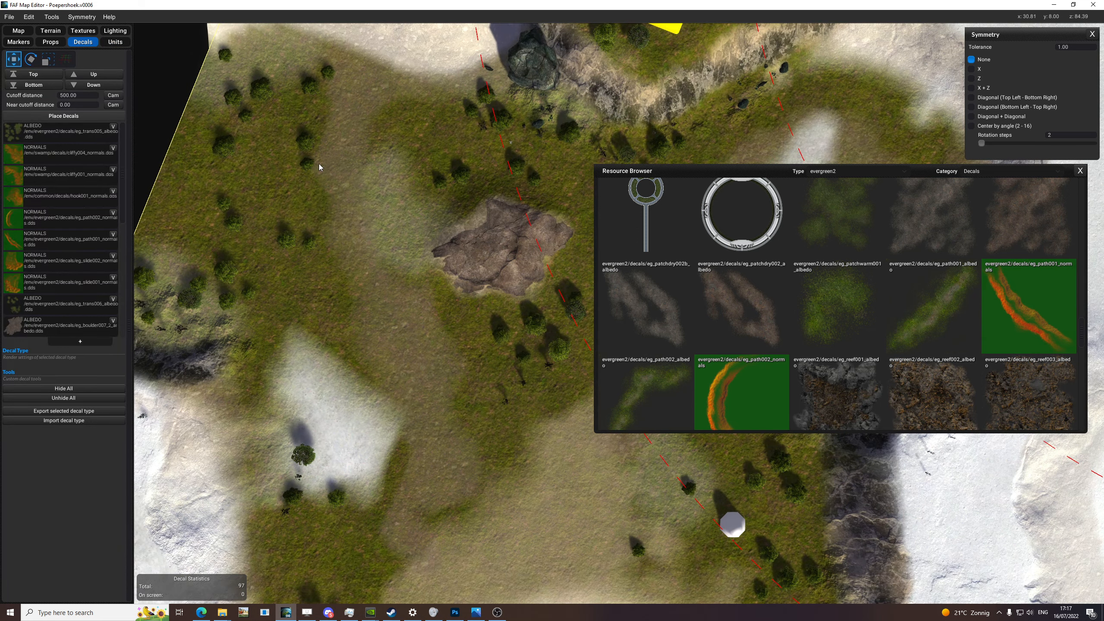
{"action": "left_click", "coordinate": [57, 243]}
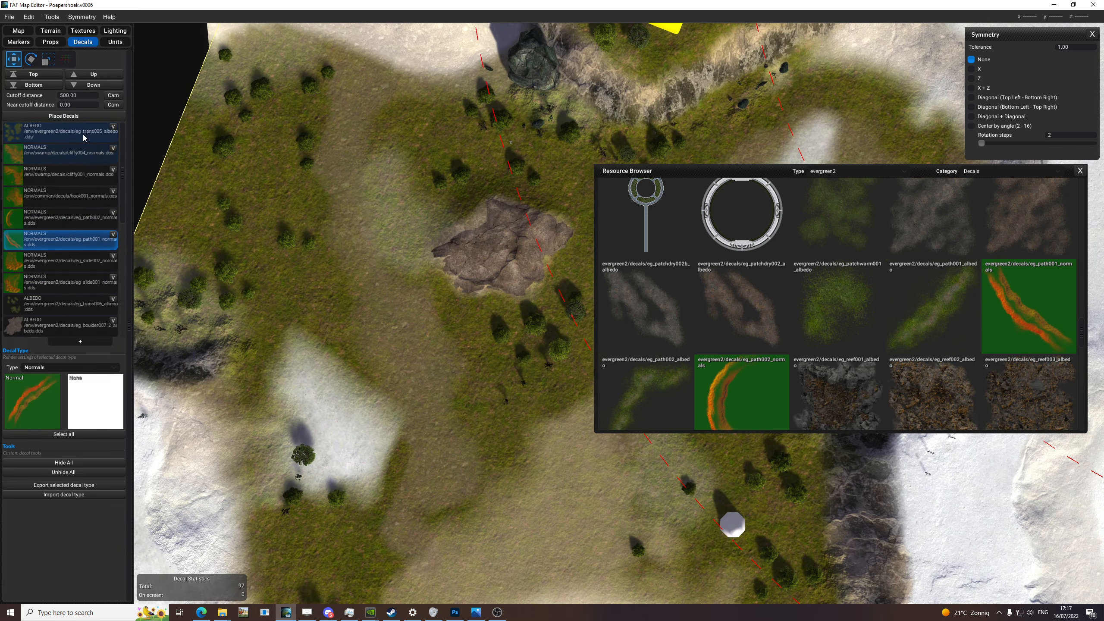
{"action": "scroll", "coordinate": [383, 185], "scroll_direction": "up", "scroll_amount": 2}
{"action": "key", "text": "e"}
{"action": "key", "text": "r"}
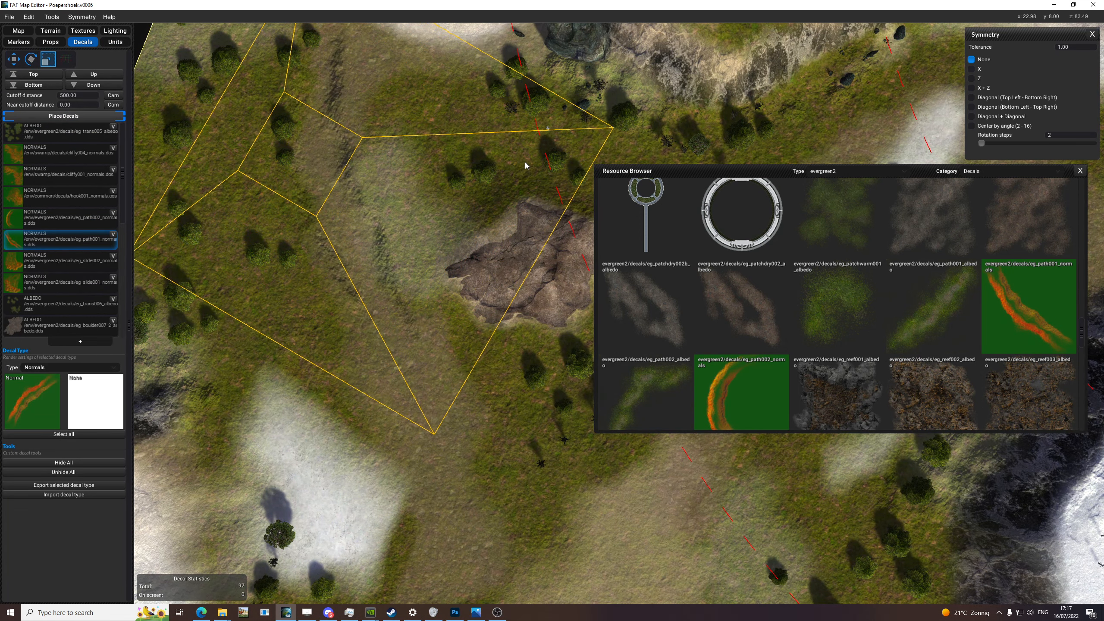
{"action": "key", "text": "e"}
{"action": "key", "text": "w"}
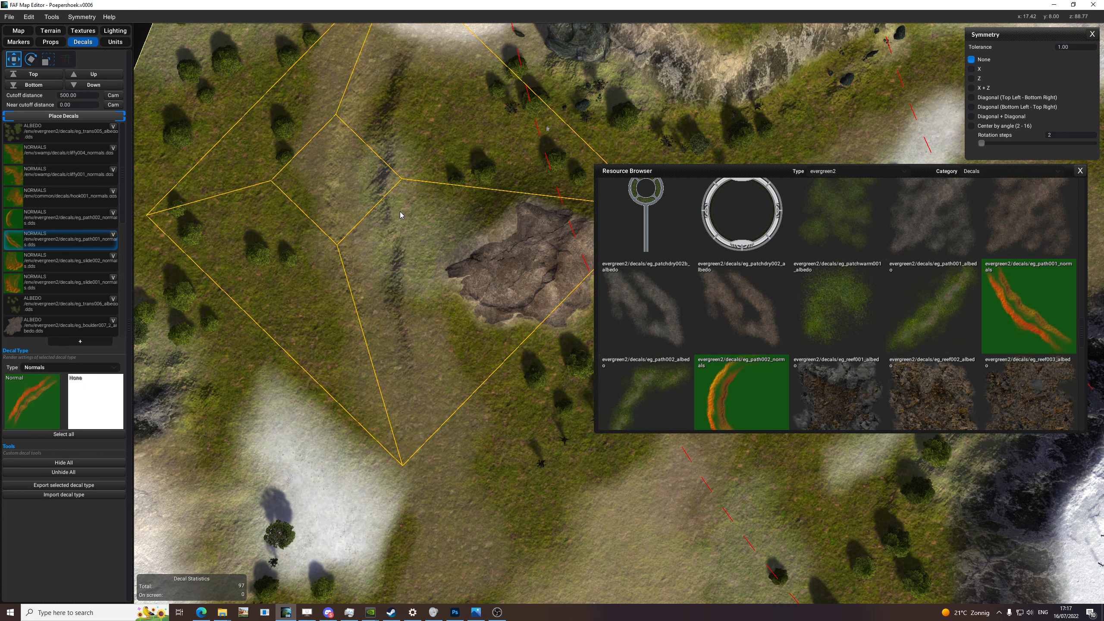
{"action": "left_click", "coordinate": [403, 213]}
- Scale and rotate the eg_path002_normals decal and place it along the curved dirt path east of the boulder
{"action": "middle_click_drag", "start_coordinate": [446, 236], "coordinate": [299, 195]}
{"action": "left_click", "coordinate": [68, 219]}
{"action": "middle_click_drag", "start_coordinate": [581, 292], "coordinate": [341, 293]}
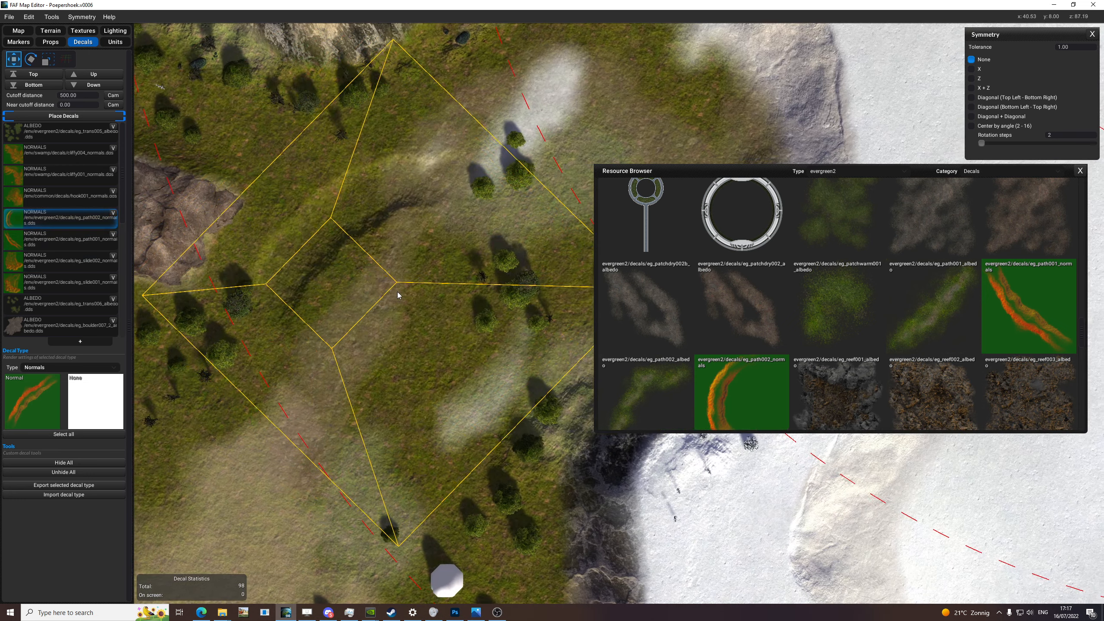
{"action": "key", "text": "e"}
{"action": "key", "text": "w"}
{"action": "middle_click_drag", "start_coordinate": [306, 365], "coordinate": [330, 318]}
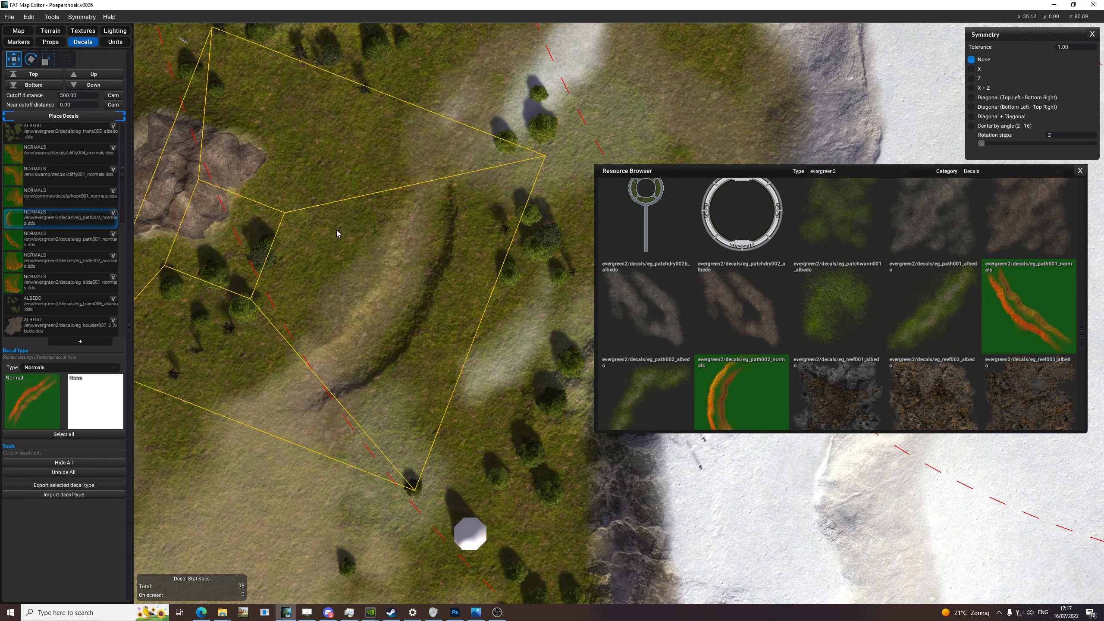
{"action": "key", "text": "e"}
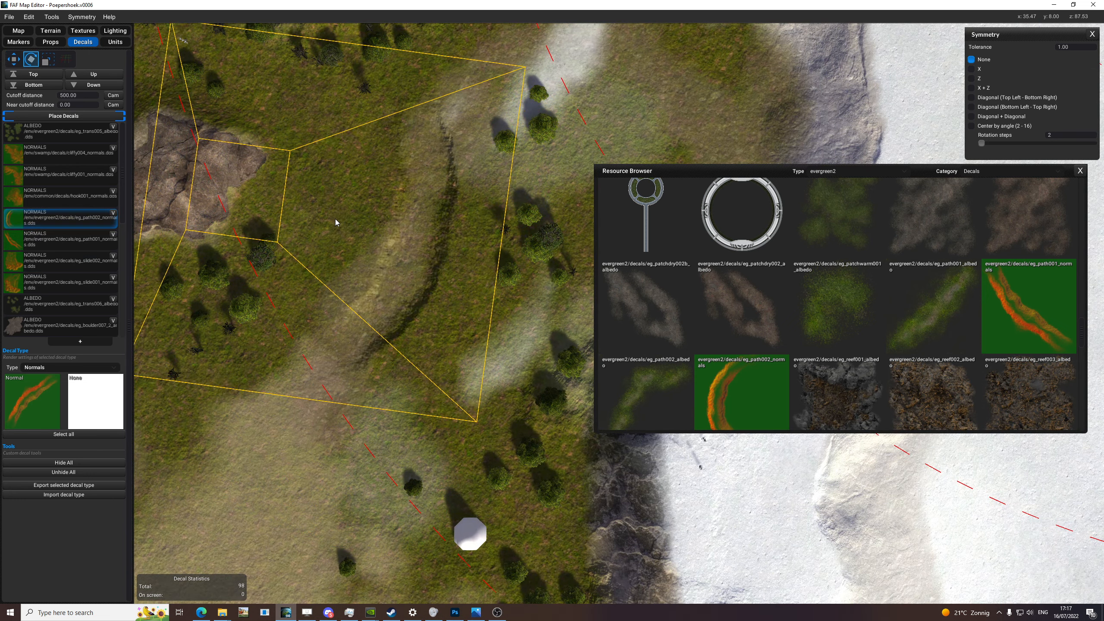
{"action": "key", "text": "r"}
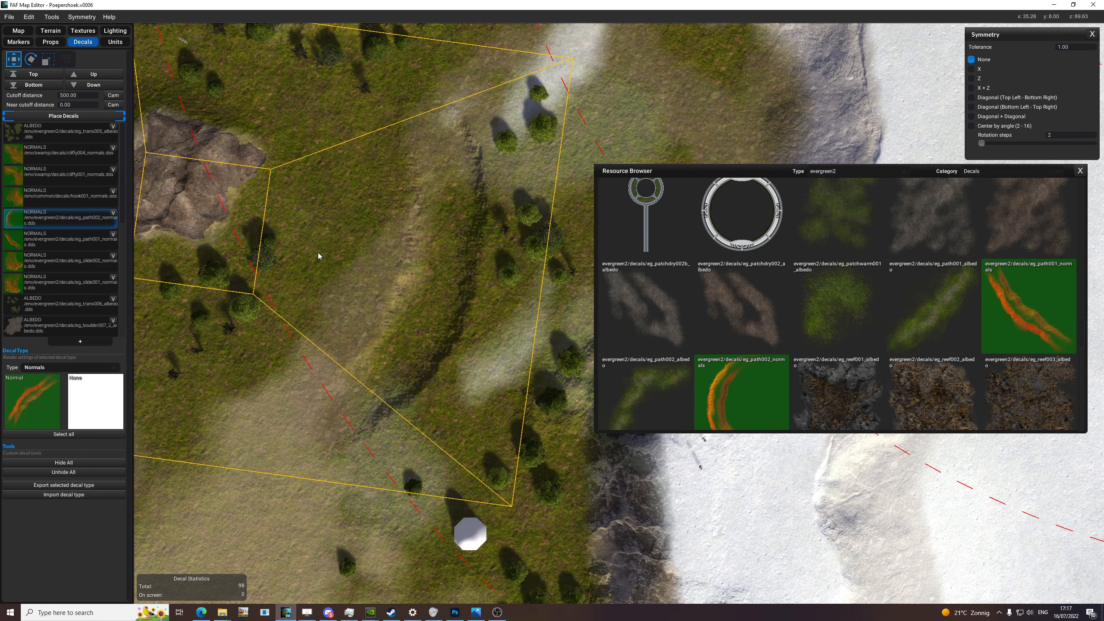
{"action": "key", "text": "e"}
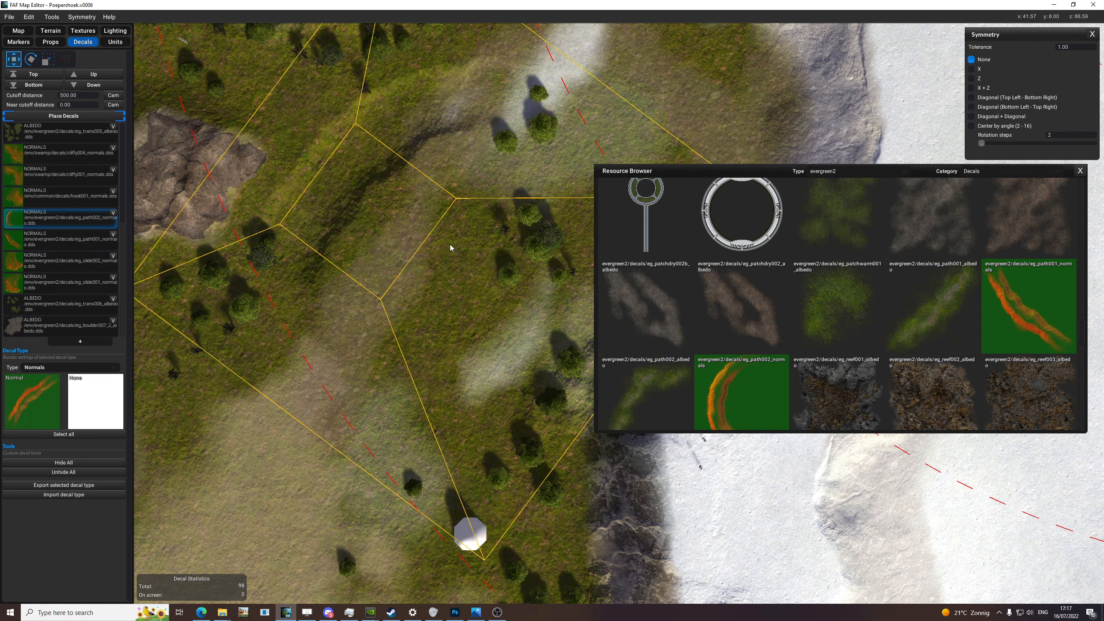
{"action": "key", "text": "w"}
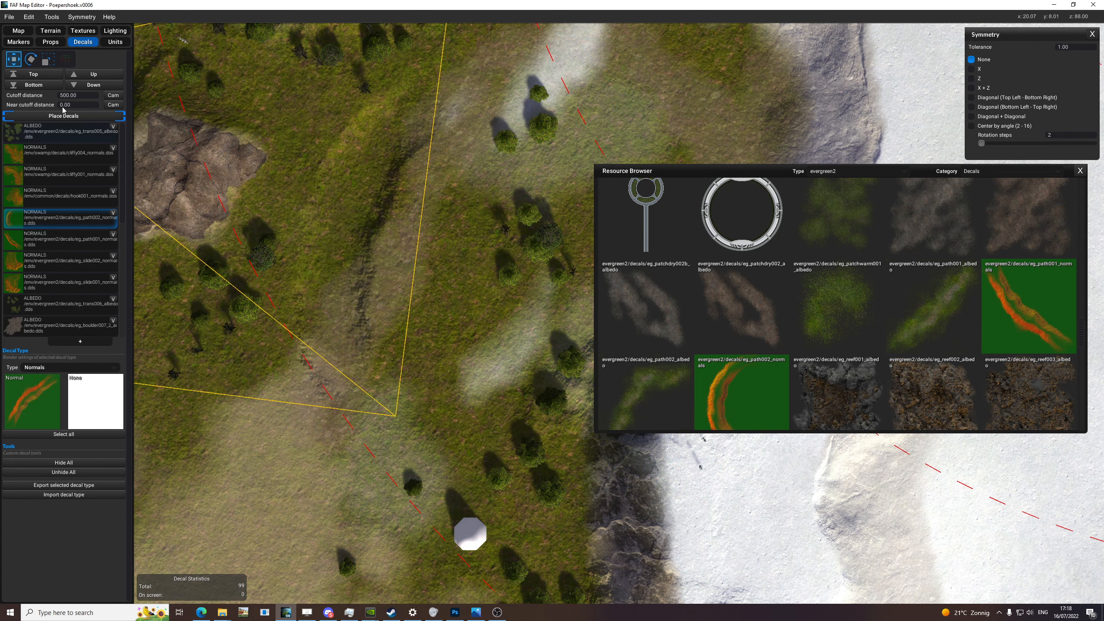
- Set the brush target value to 0.50 and paint Layer 3 along the curved path and its northeastern end
{"action": "left_click", "coordinate": [83, 32]}
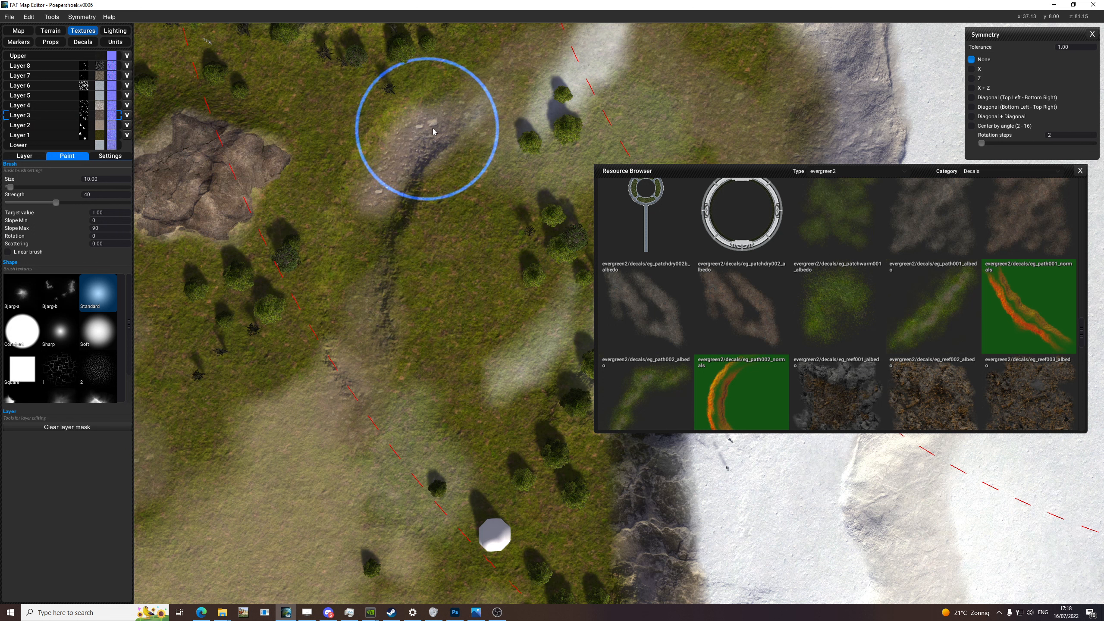
{"action": "left_click", "coordinate": [116, 214]}
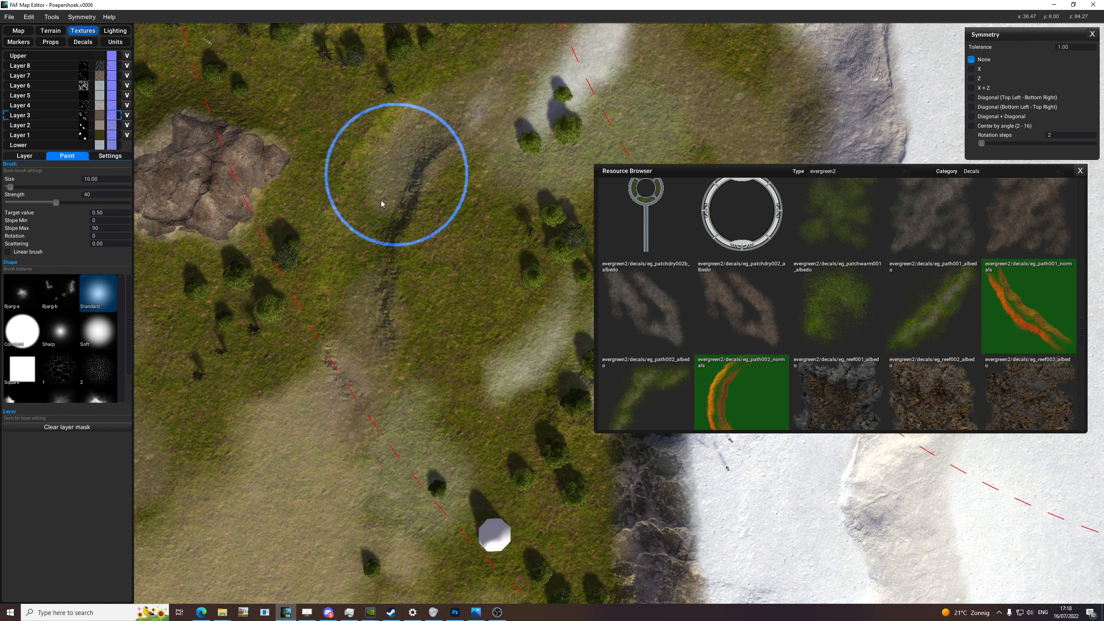
{"action": "mouse_move", "coordinate": [376, 354]}
{"action": "left_mouse_down"}
{"action": "mouse_move", "coordinate": [457, 291]}
{"action": "mouse_move", "coordinate": [443, 197]}
{"action": "mouse_move", "coordinate": [446, 370]}
{"action": "mouse_move", "coordinate": [405, 160]}
{"action": "mouse_move", "coordinate": [363, 213]}
{"action": "mouse_move", "coordinate": [372, 219]}
{"action": "mouse_move", "coordinate": [365, 429]}
{"action": "mouse_move", "coordinate": [340, 438]}
{"action": "mouse_move", "coordinate": [428, 103]}
{"action": "mouse_move", "coordinate": [441, 161]}
{"action": "left_mouse_up"}
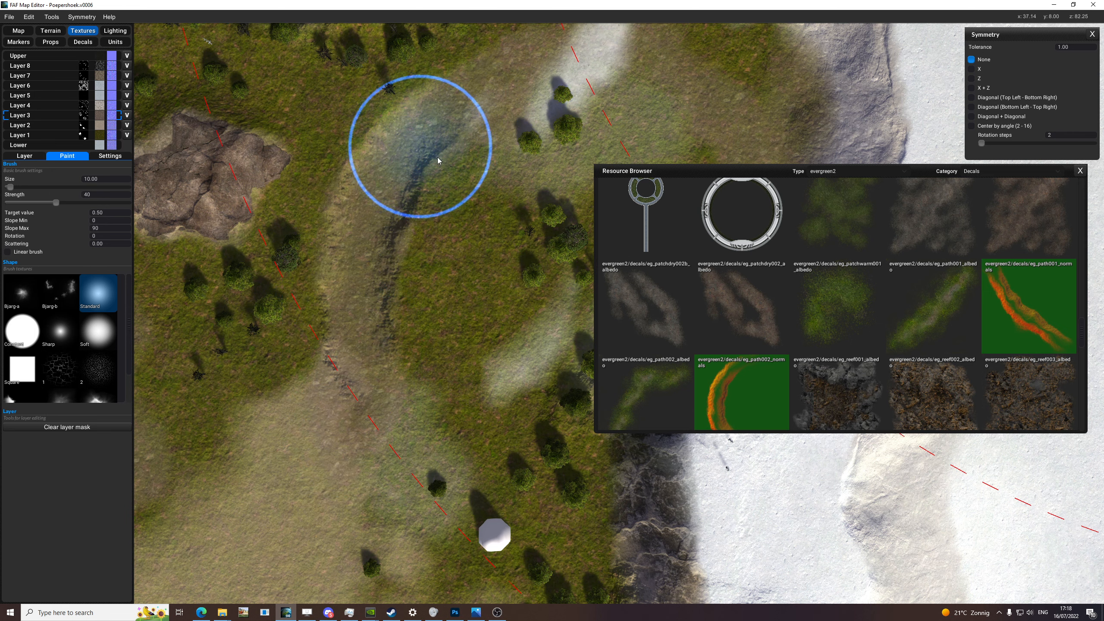
{"action": "middle_click_drag", "start_coordinate": [508, 131], "coordinate": [402, 279]}
{"action": "left_click_drag", "start_coordinate": [326, 348], "coordinate": [396, 330]}
{"action": "left_click_drag", "start_coordinate": [469, 333], "coordinate": [445, 358]}
{"action": "middle_click_drag", "start_coordinate": [444, 468], "coordinate": [436, 377]}
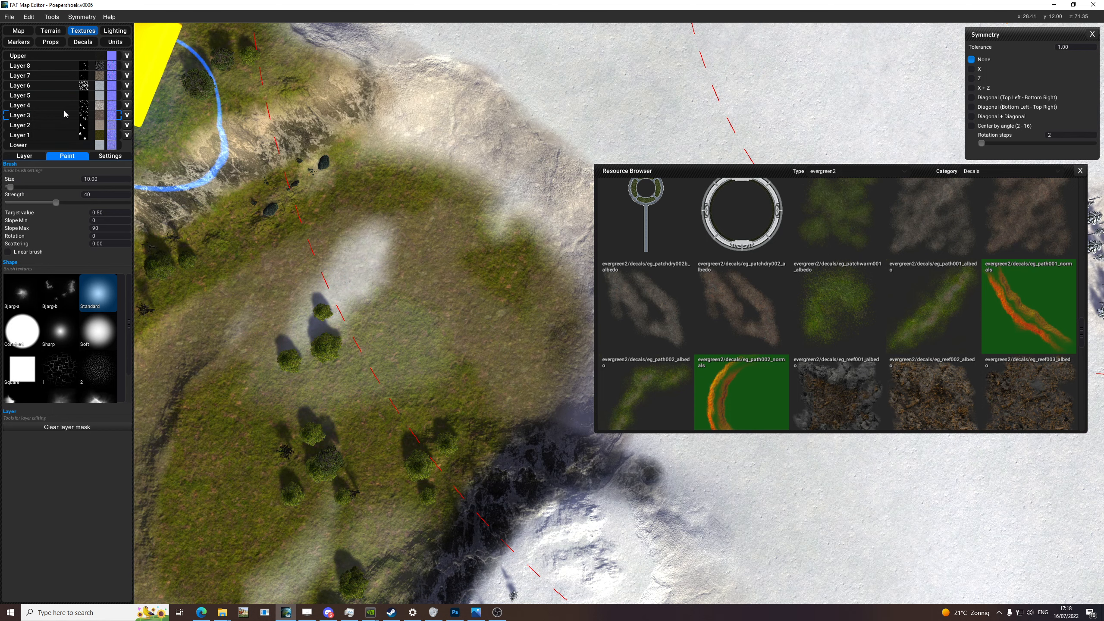
- Erase the pale Layer 6 patch beside the trees at the curved path's northeastern end
{"action": "left_click", "coordinate": [61, 85]}
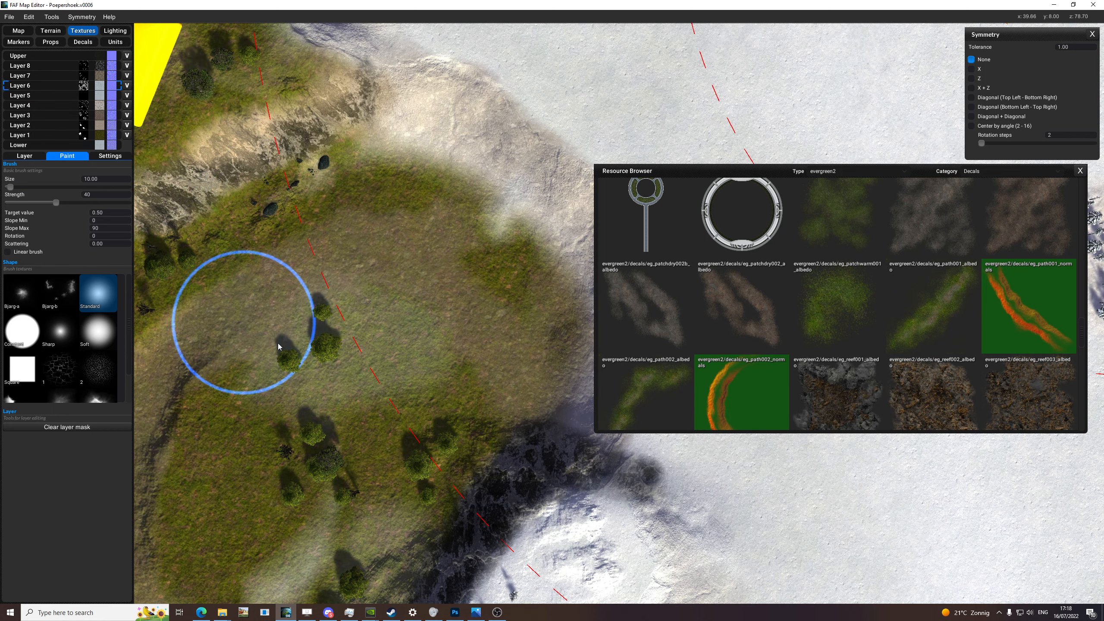
{"action": "scroll", "coordinate": [321, 285], "scroll_direction": "down", "scroll_amount": 5}
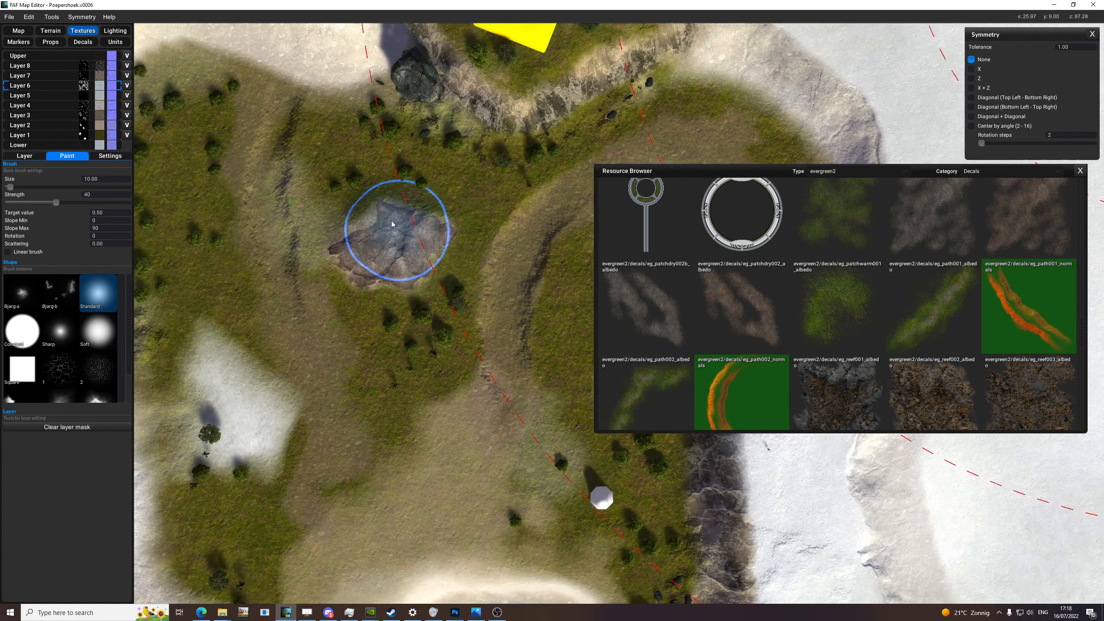
{"action": "scroll", "coordinate": [483, 291], "scroll_direction": "up", "scroll_amount": 3}
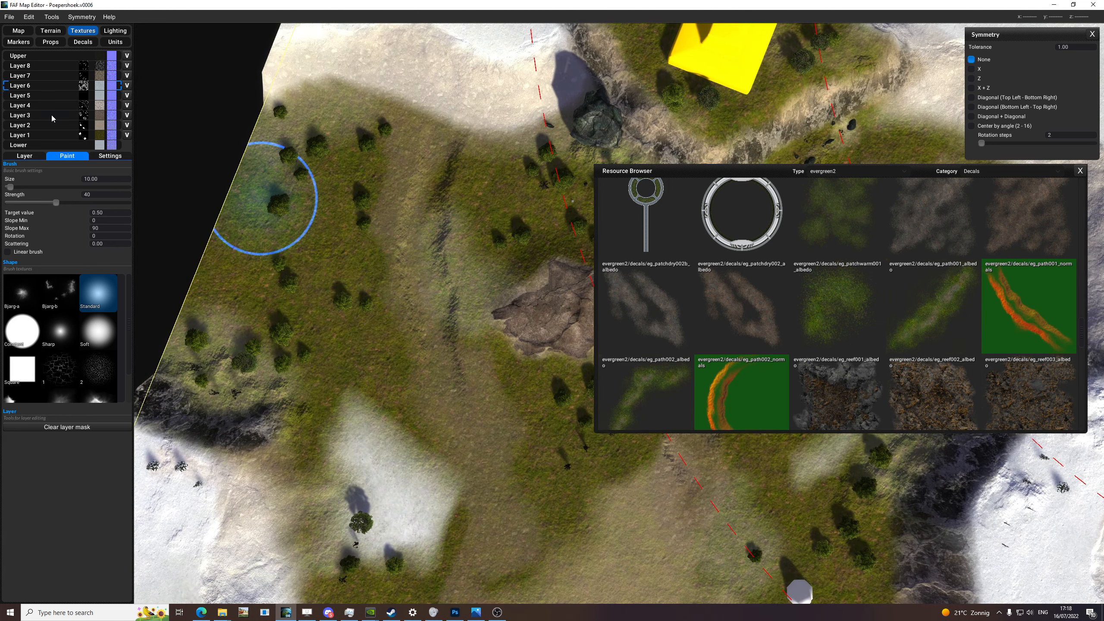
- Paint Layer 3 over the western dirt path and erase the pale Layer 6 patches from the surrounding grass
{"action": "left_click", "coordinate": [57, 119]}
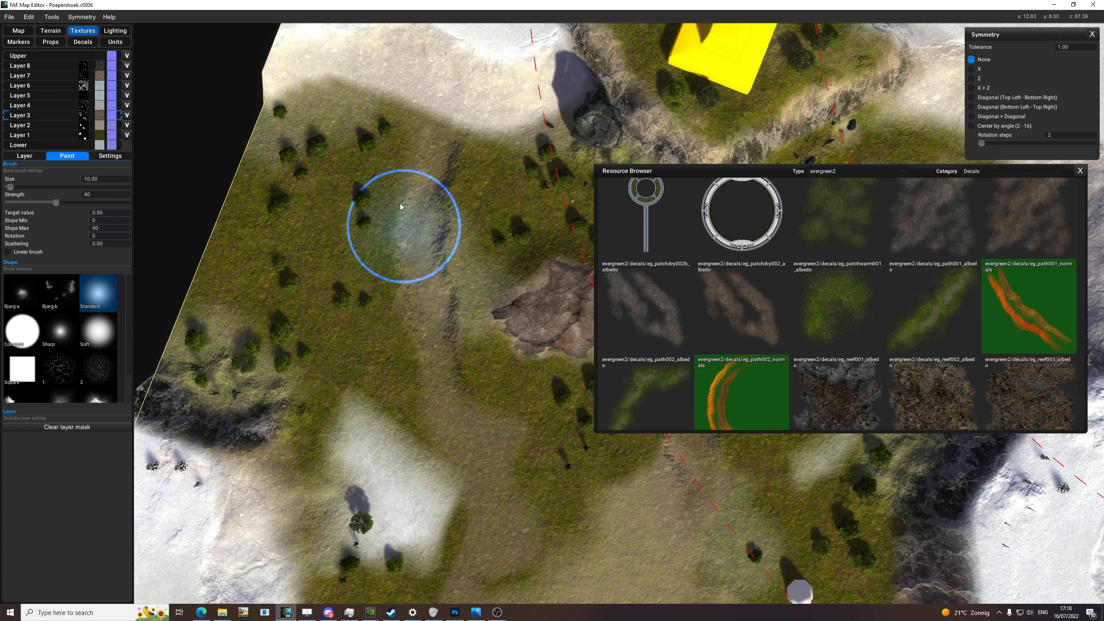
{"action": "middle_click_drag", "start_coordinate": [400, 205], "coordinate": [370, 70]}
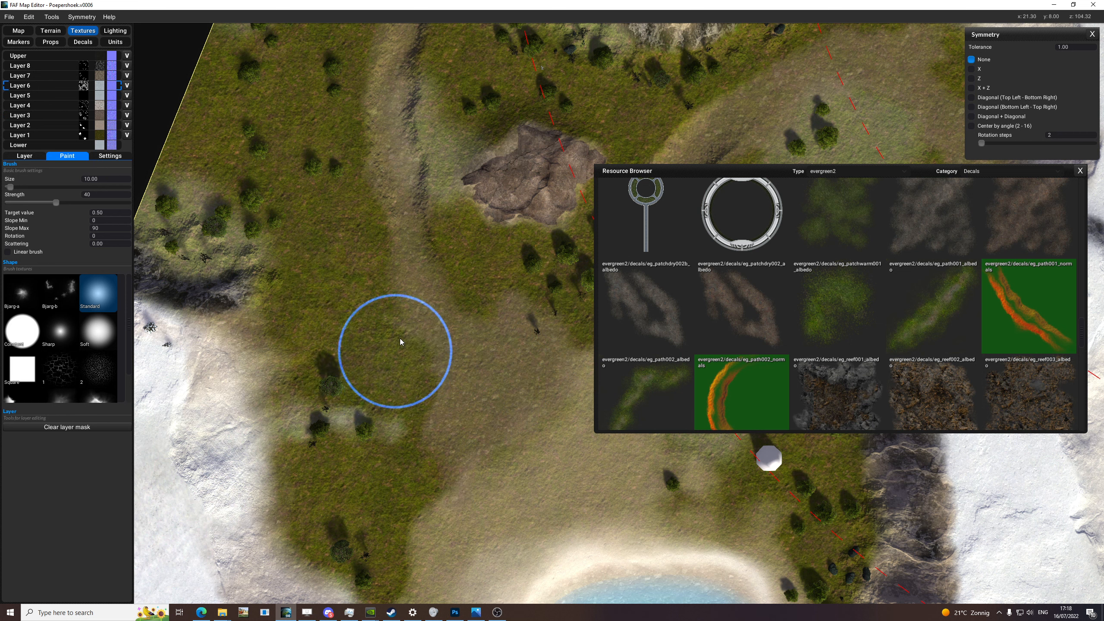
{"action": "mouse_move", "coordinate": [572, 410]}
{"action": "middle_mouse_down"}
{"action": "mouse_move", "coordinate": [430, 360]}
{"action": "mouse_move", "coordinate": [254, 332]}
{"action": "middle_mouse_up"}
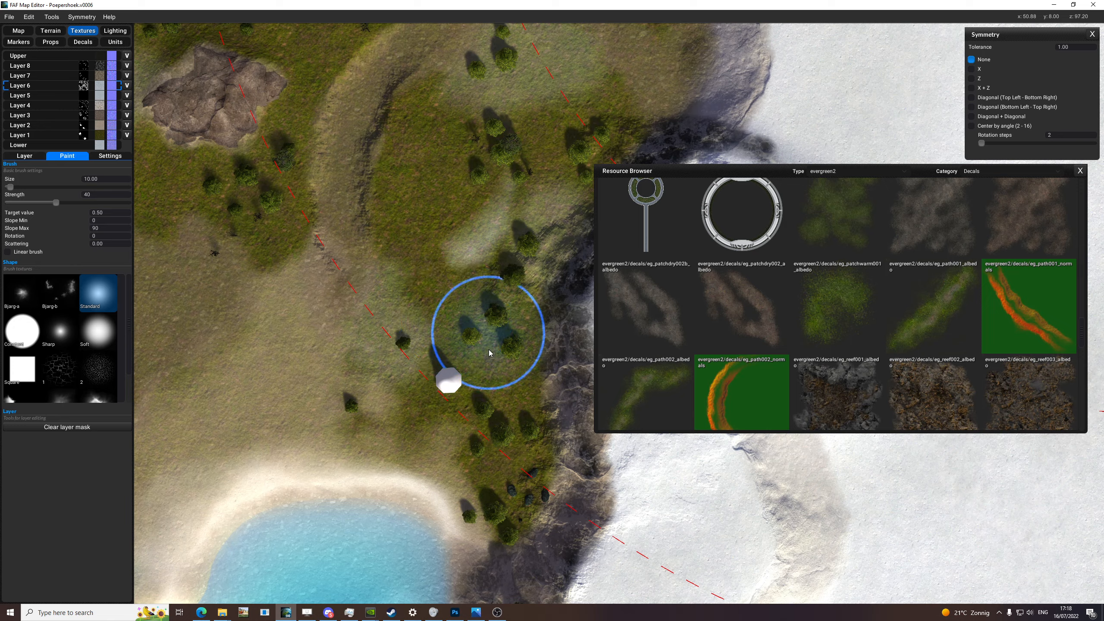
{"action": "scroll", "coordinate": [430, 333], "scroll_direction": "down", "scroll_amount": 3}
{"action": "scroll", "coordinate": [517, 238], "scroll_direction": "down", "scroll_amount": 3}
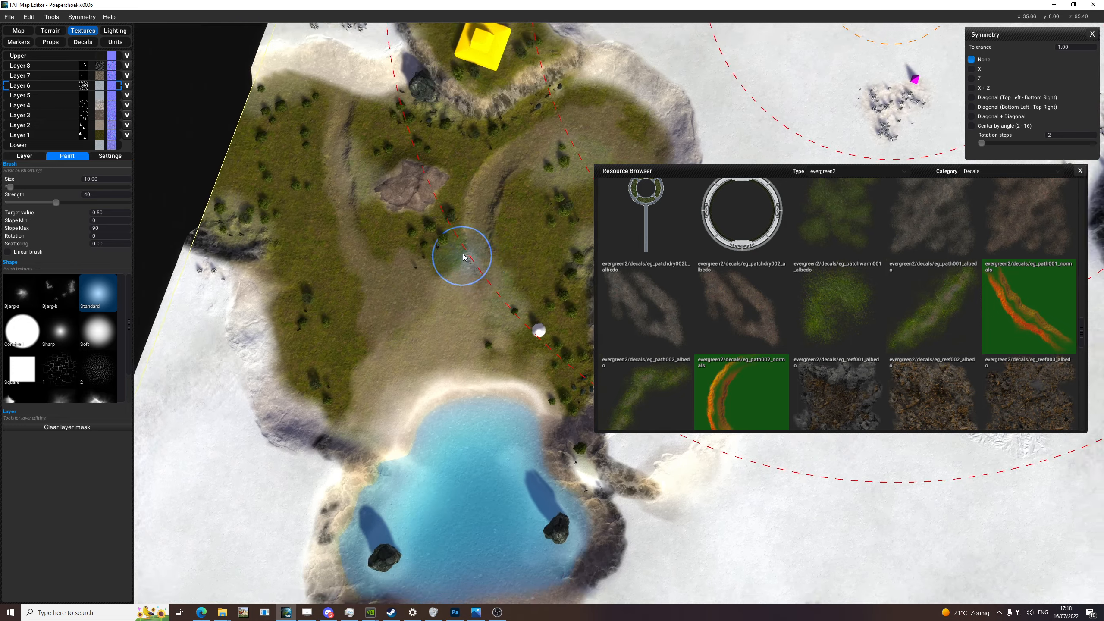
{"action": "scroll", "coordinate": [454, 256], "scroll_direction": "up", "scroll_amount": 5}
- Show the common decals in the resource browser and place an enlarged, rotated cliffy001_normals decal on the grass southwest of the boulder
{"action": "left_click", "coordinate": [847, 172]}
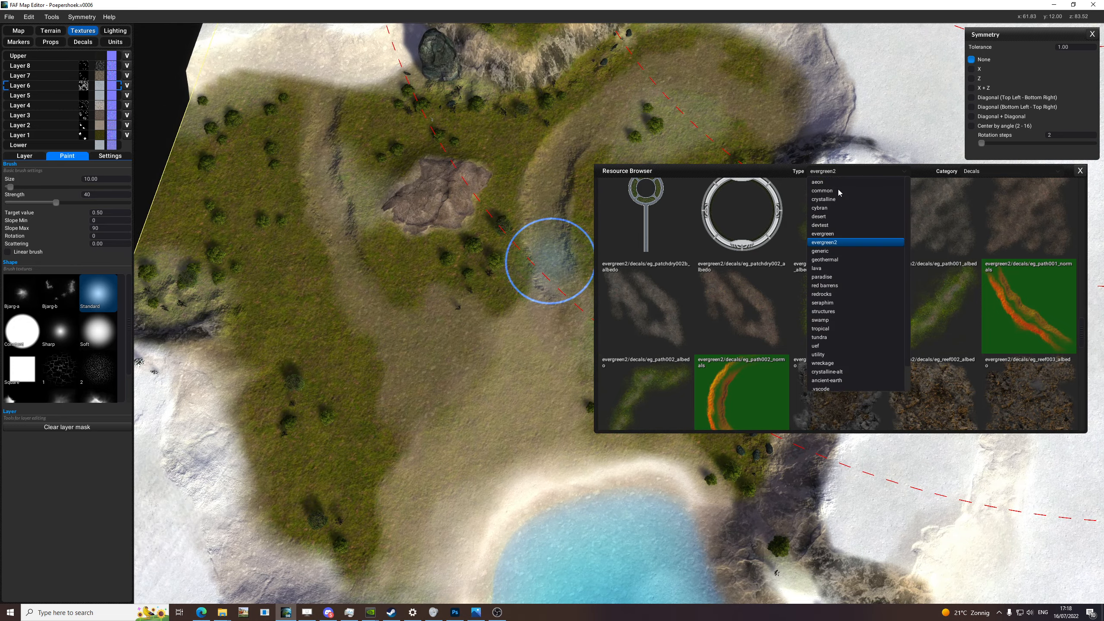
{"action": "left_click", "coordinate": [838, 191]}
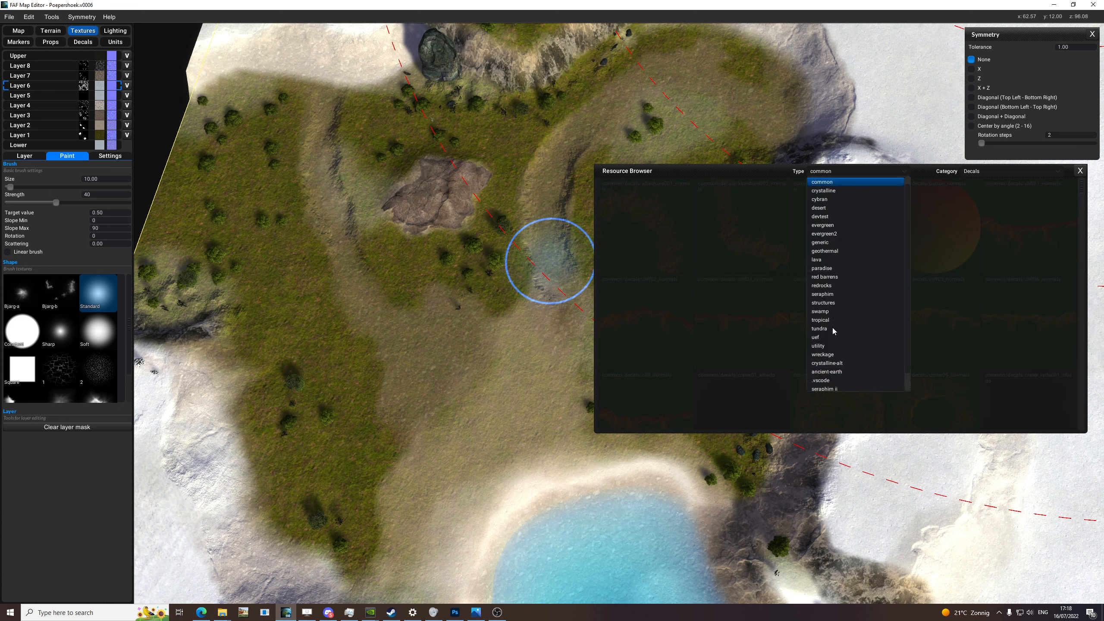
{"action": "left_click", "coordinate": [84, 42]}
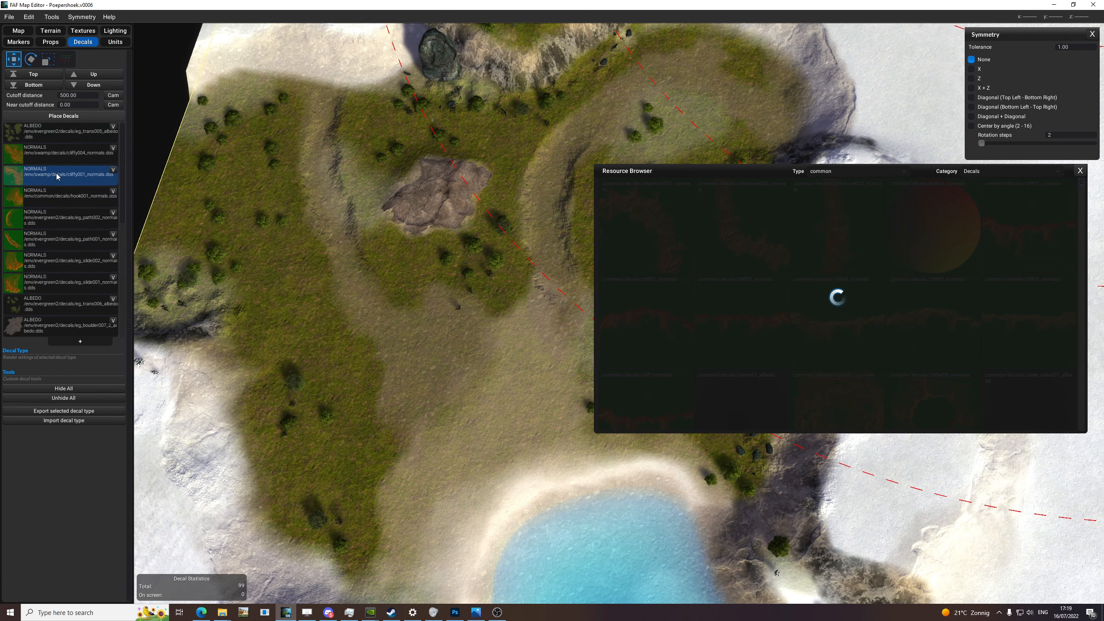
{"action": "scroll", "coordinate": [295, 333], "scroll_direction": "up", "scroll_amount": 3}
{"action": "key", "text": "e"}
{"action": "key", "text": "r"}
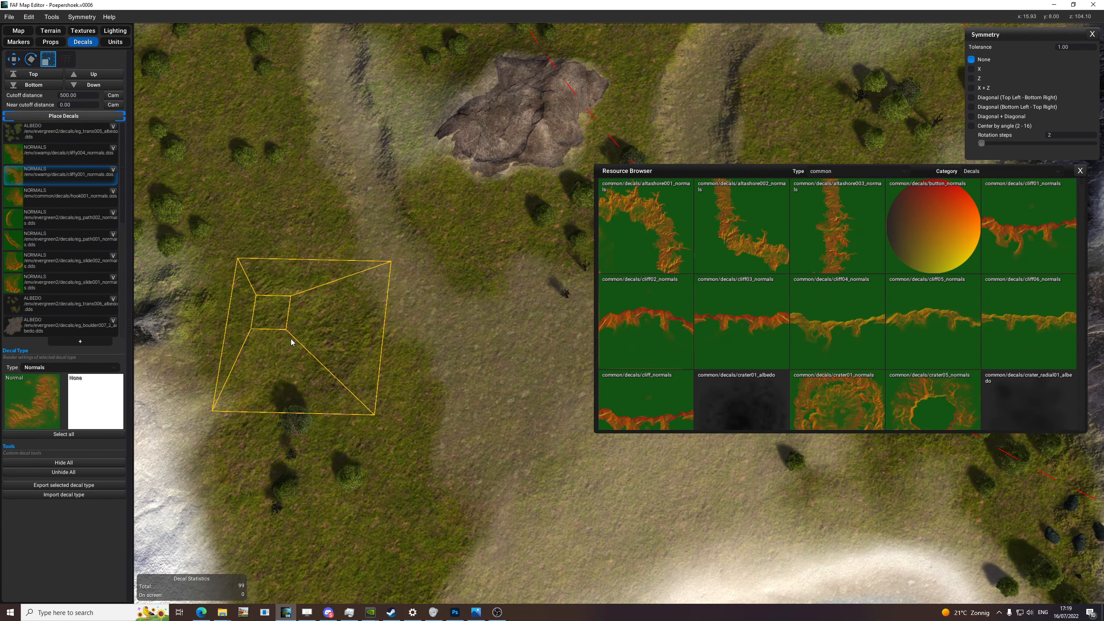
{"action": "key", "text": "e"}
{"action": "key", "text": "r"}
{"action": "key", "text": "w"}
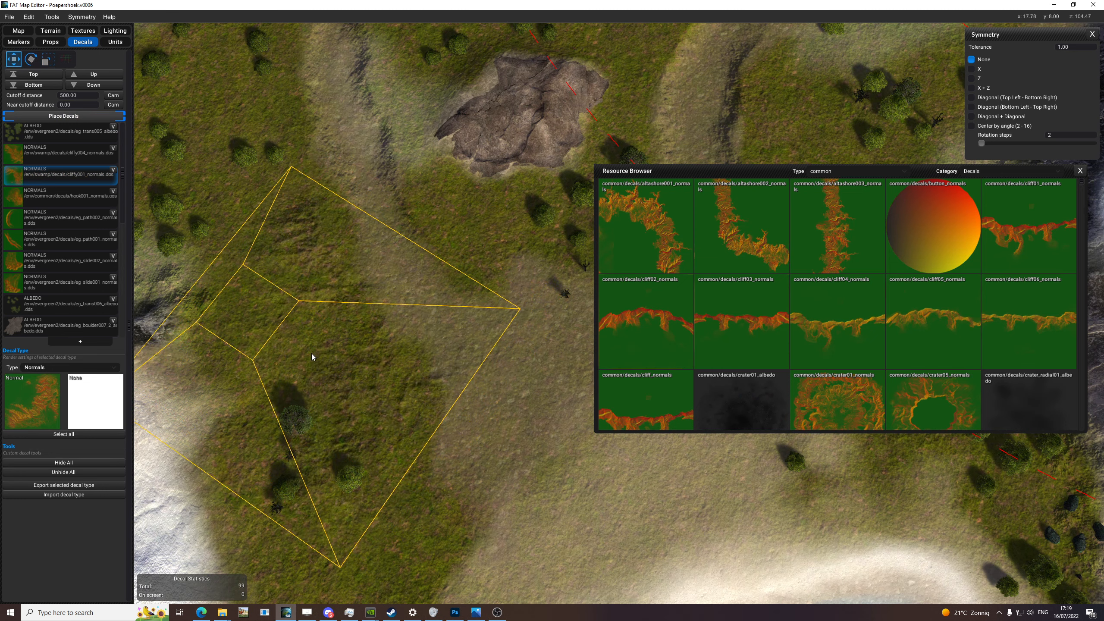
{"action": "left_click", "coordinate": [314, 367]}
- Rotate the cliffy004_normals decal and place it on the tree-dotted grass west of the western dirt path
{"action": "left_click", "coordinate": [65, 160]}
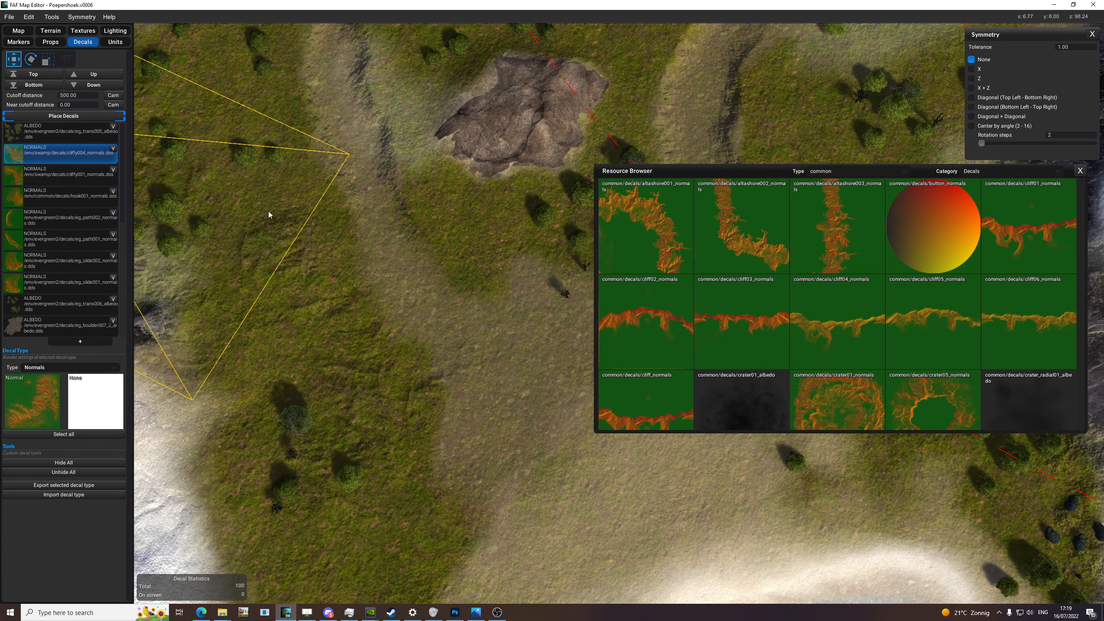
{"action": "middle_click_drag", "start_coordinate": [268, 210], "coordinate": [380, 263]}
{"action": "key", "text": "e"}
{"action": "key", "text": "e"}
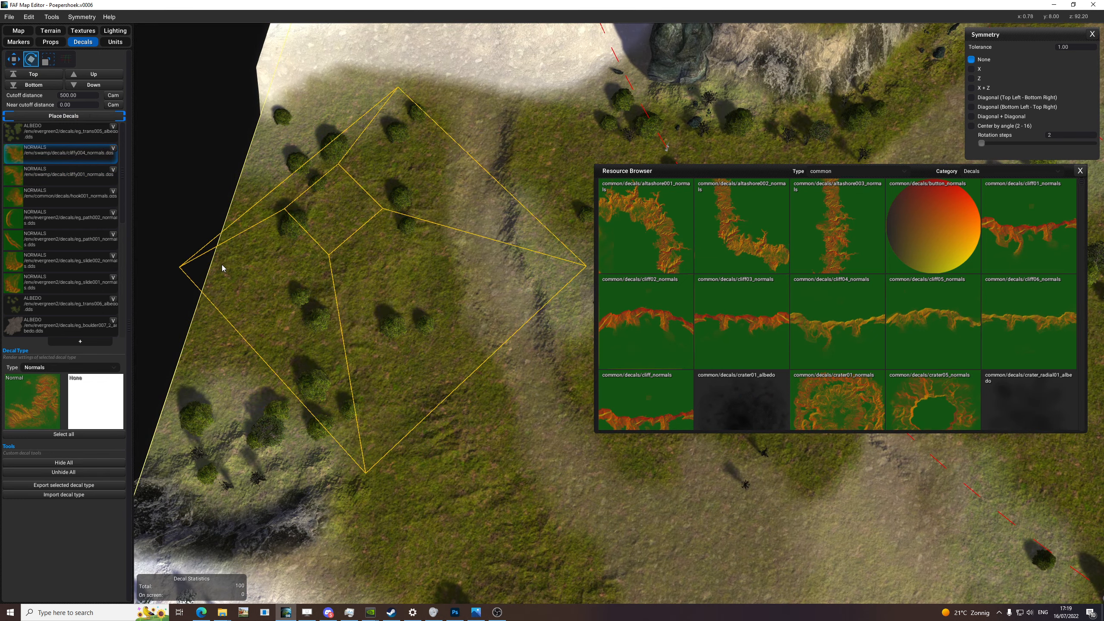
{"action": "key", "text": "e"}
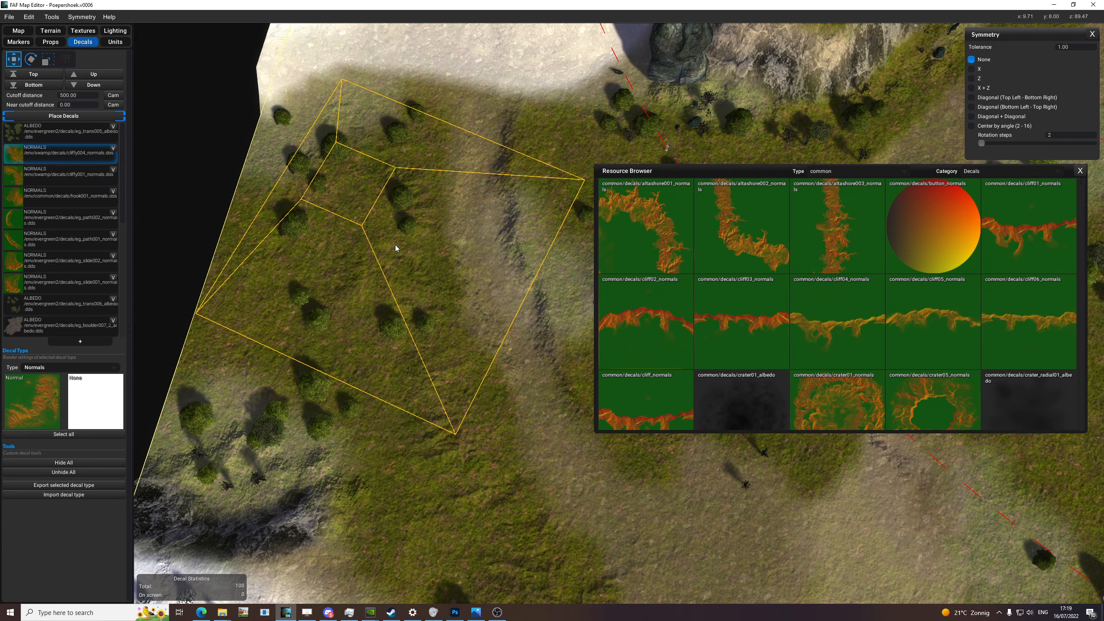
{"action": "left_click", "coordinate": [395, 245]}
- Rotate the cliffy004_normals decal and place another copy on the grass between the brown boulder and the northern rock
{"action": "middle_click_drag", "start_coordinate": [394, 261], "coordinate": [218, 246]}
{"action": "key", "text": "e"}
{"action": "middle_click_drag", "start_coordinate": [558, 205], "coordinate": [474, 222]}
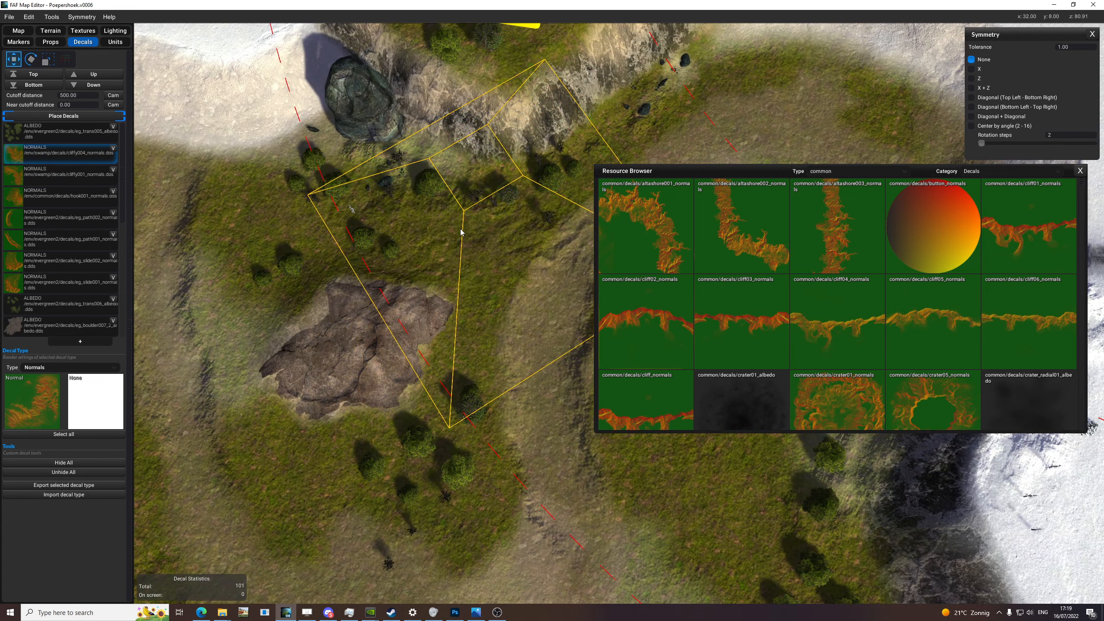
{"action": "key", "text": "e"}
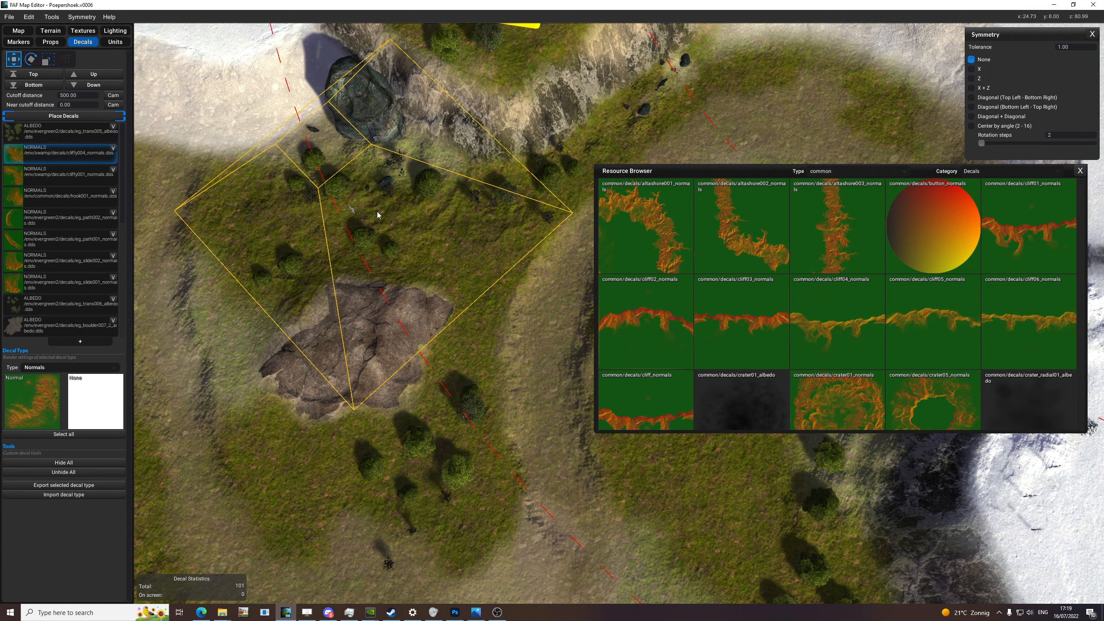
{"action": "left_click", "coordinate": [372, 217]}
- Rotate the cliffy004_normals decal again and place a copy on the grass inside the curved path's bend
{"action": "middle_click_drag", "start_coordinate": [487, 230], "coordinate": [278, 174]}
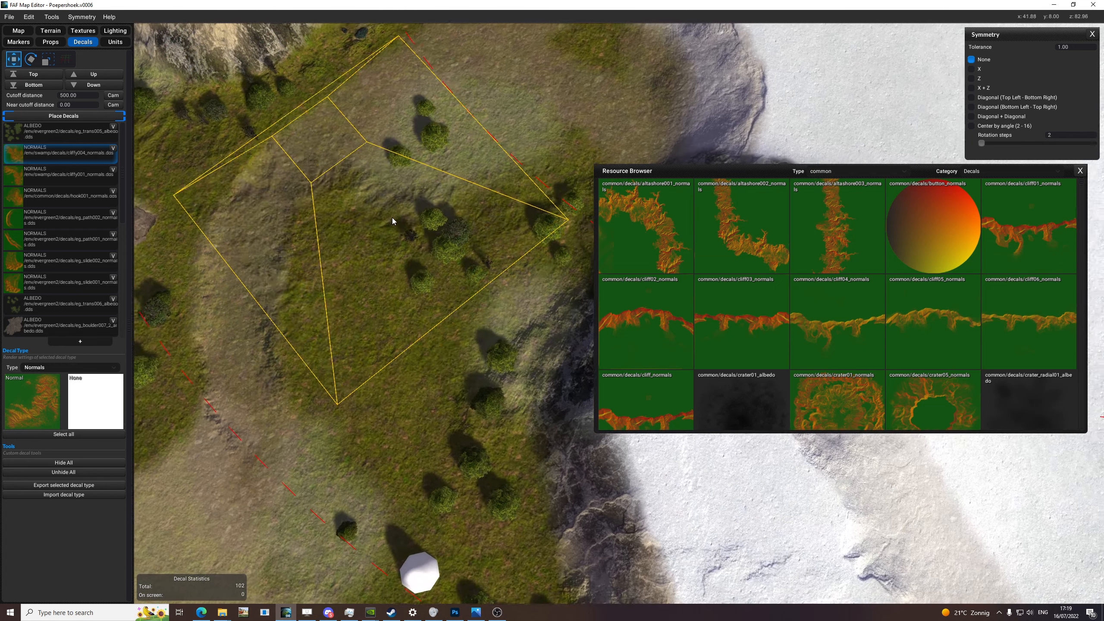
{"action": "key", "text": "e"}
{"action": "key", "text": "e"}
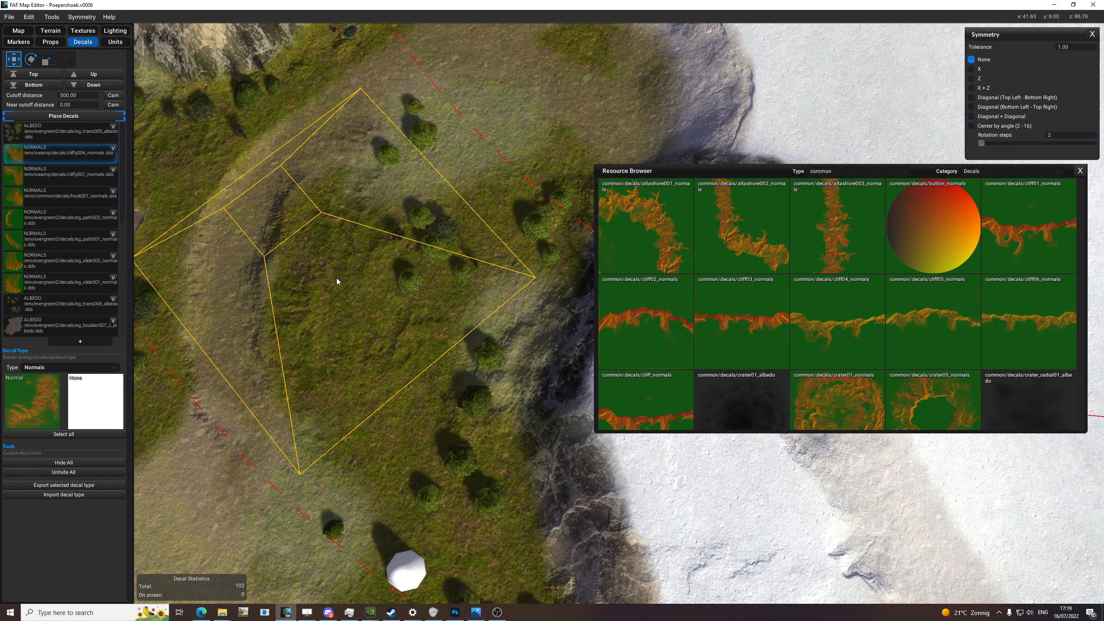
{"action": "left_click", "coordinate": [363, 251]}
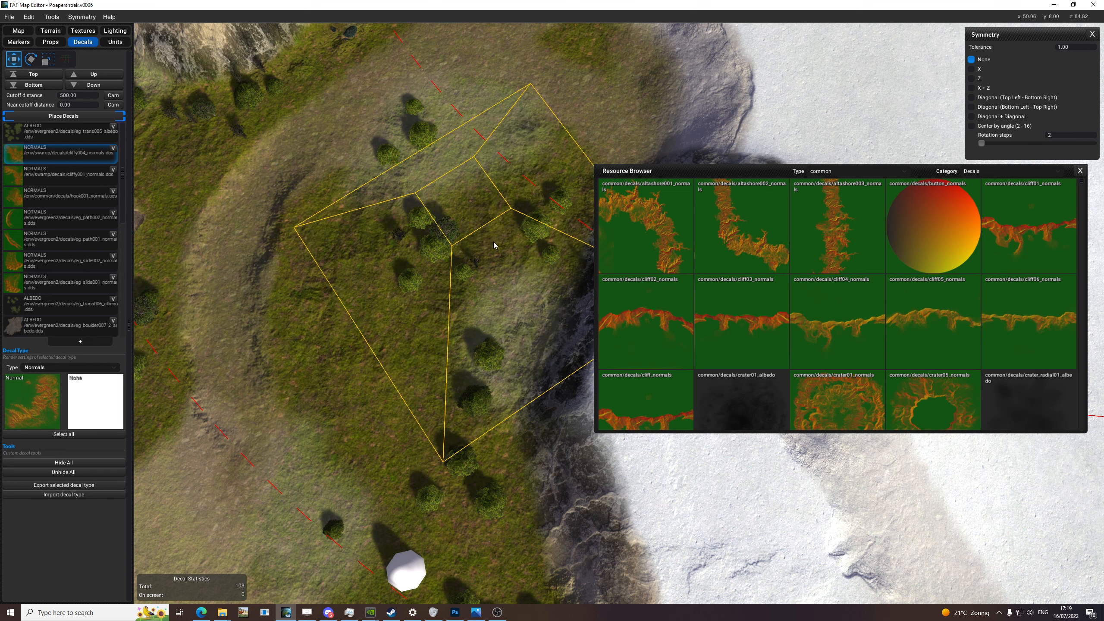
- Switch to the cliffy001_normals decal, rotate it, and place two copies on the grass east of the curved path
{"action": "key", "text": "e"}
{"action": "left_click", "coordinate": [61, 174]}
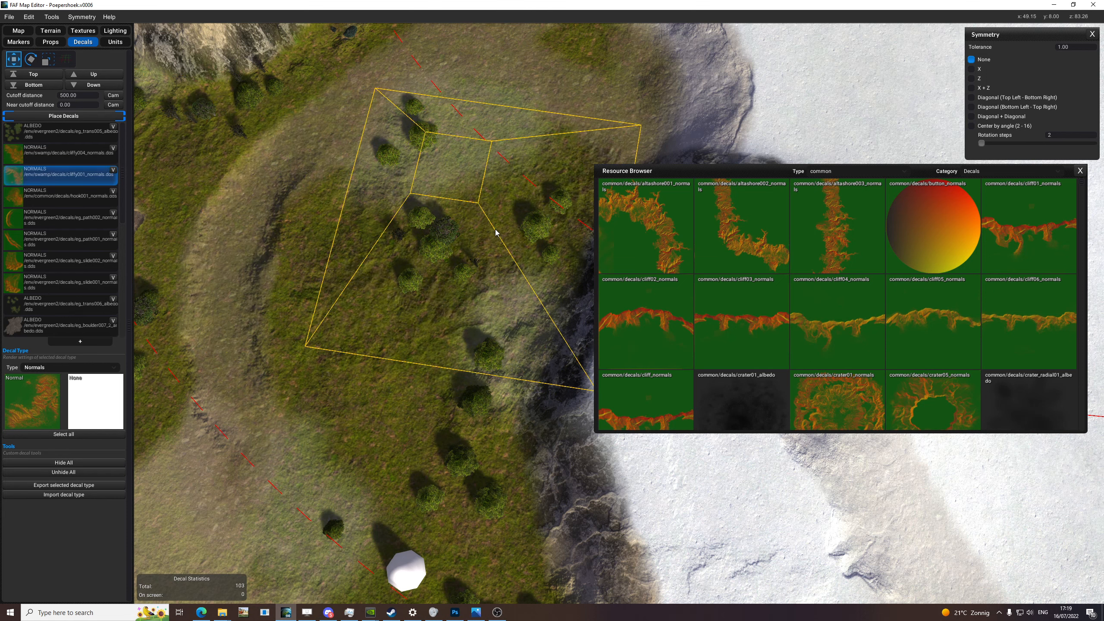
{"action": "key", "text": "e"}
{"action": "left_click", "coordinate": [460, 202]}
{"action": "middle_click_drag", "start_coordinate": [457, 374], "coordinate": [443, 271]}
{"action": "left_click", "coordinate": [377, 407]}
- Look over the valley down to the lake and browse the common decals for further ground details
{"action": "scroll", "coordinate": [515, 428], "scroll_direction": "down", "scroll_amount": 4}
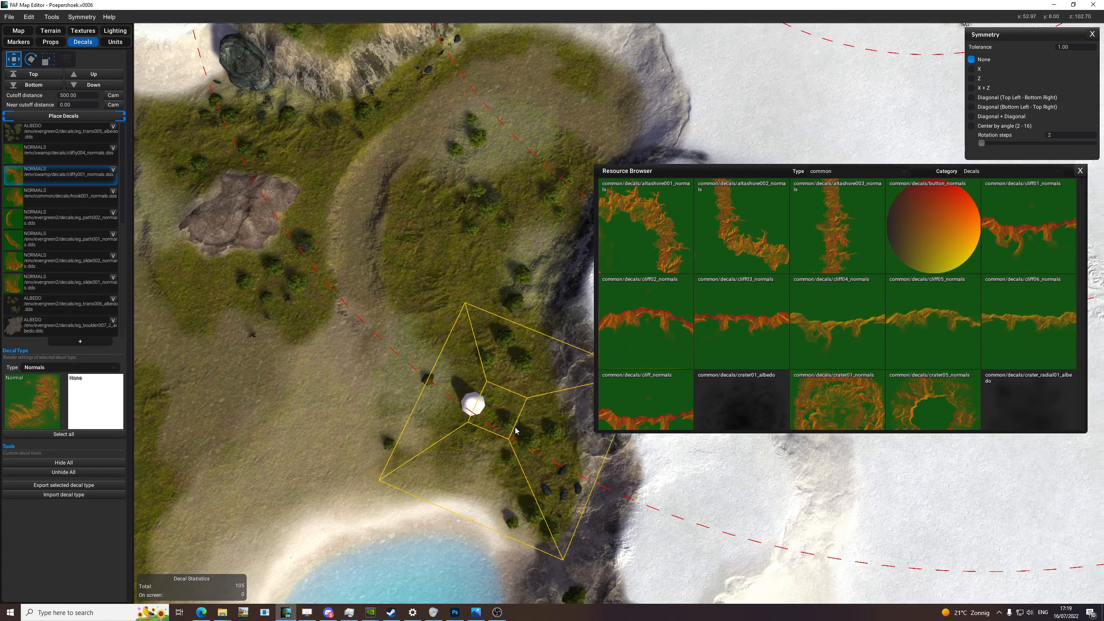
{"action": "scroll", "coordinate": [405, 365], "scroll_direction": "up", "scroll_amount": 5}
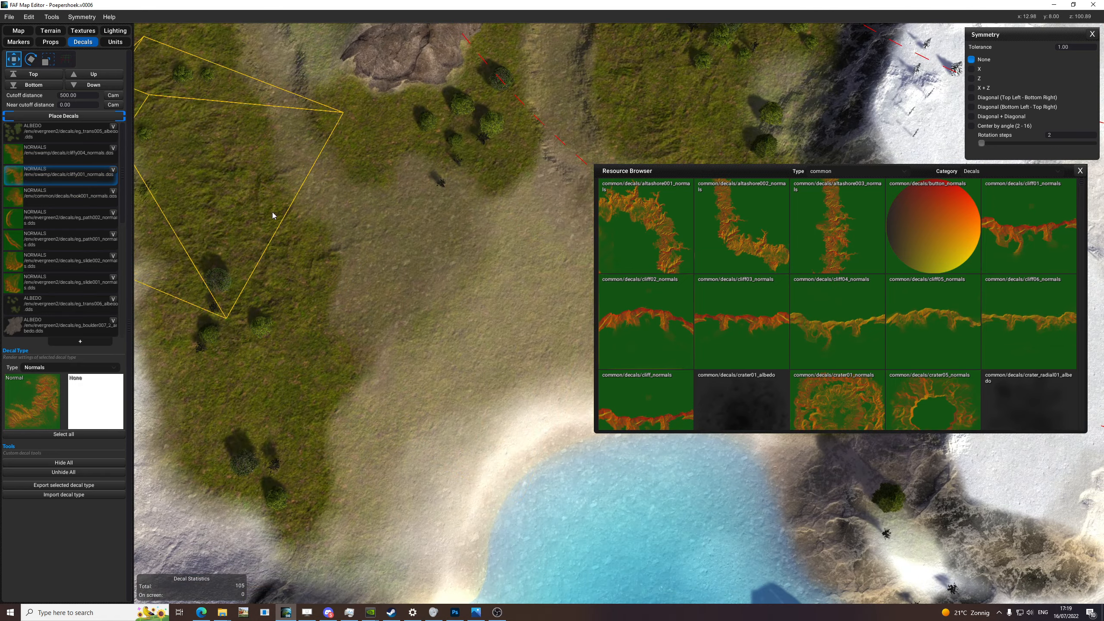
{"action": "scroll", "coordinate": [930, 318], "scroll_direction": "down", "scroll_amount": 2}
{"action": "scroll", "coordinate": [930, 317], "scroll_direction": "down", "scroll_amount": 10}
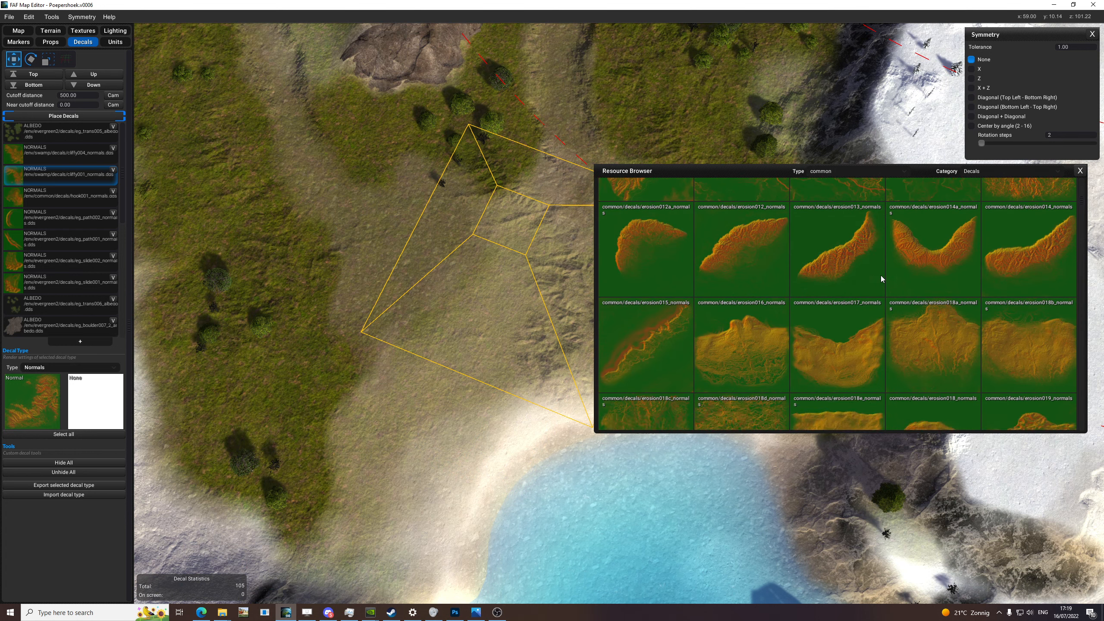
{"action": "scroll", "coordinate": [882, 279], "scroll_direction": "down", "scroll_amount": 3}
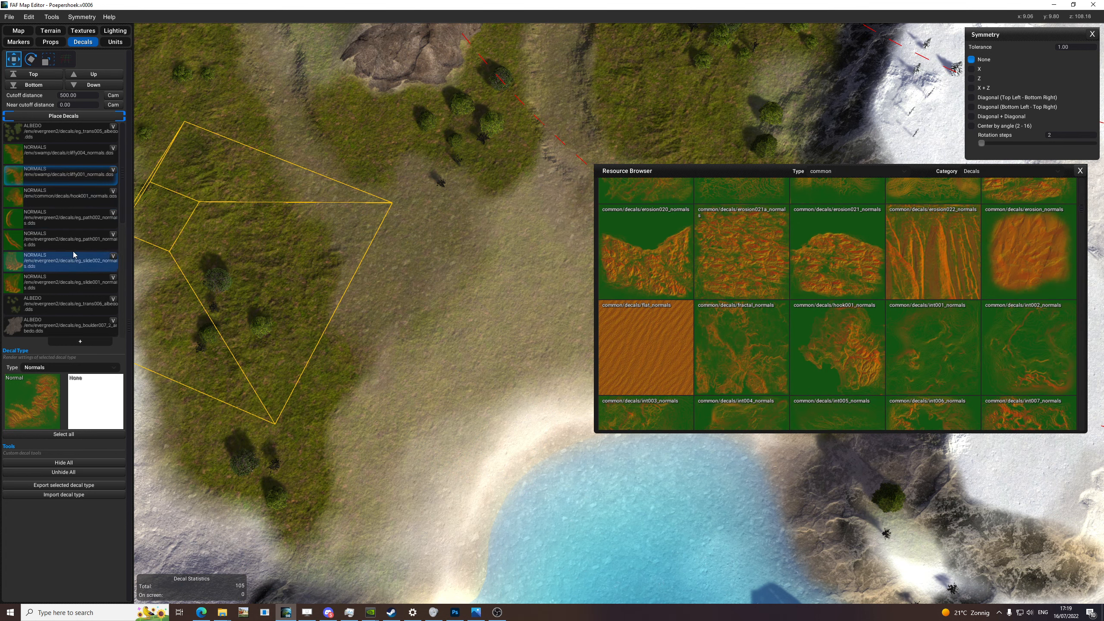
- Choose the erosion018_normals decal, rotate it, and place a copy on the lake beach beside the grassy valley
{"action": "scroll", "coordinate": [66, 195], "scroll_direction": "down", "scroll_amount": 5}
{"action": "left_click", "coordinate": [65, 222]}
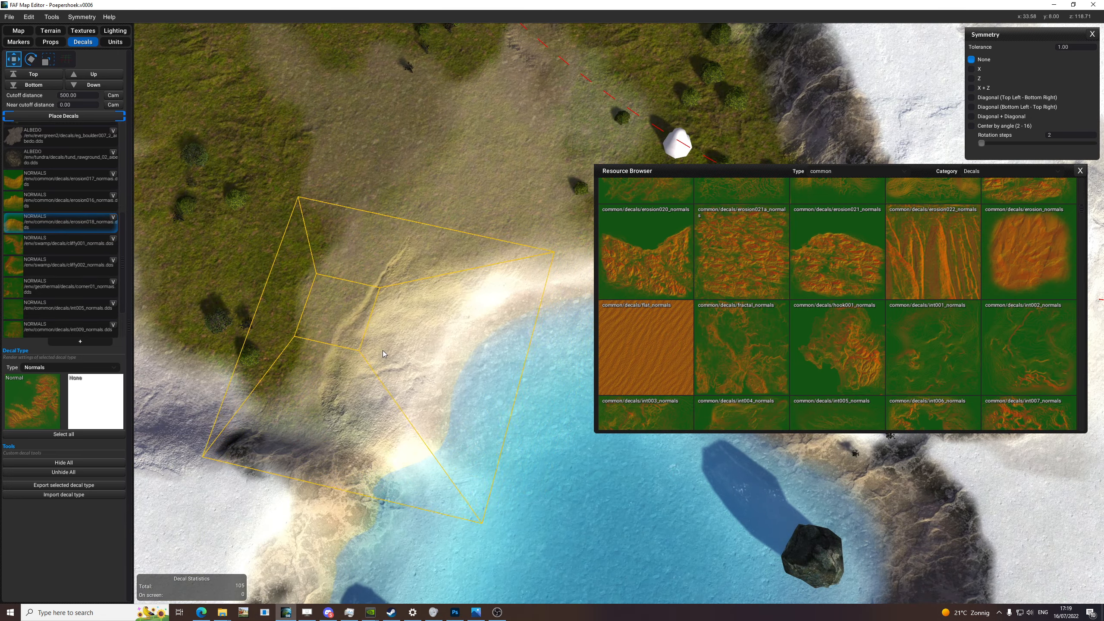
{"action": "key", "text": "w"}
{"action": "key", "text": "space"}
{"action": "left_click_drag", "start_coordinate": [378, 356], "coordinate": [433, 386]}
{"action": "key", "text": "w"}
{"action": "key", "text": "e"}
{"action": "key", "text": "w"}
{"action": "left_click", "coordinate": [434, 387]}
- Rotate the erosion018_normals decal to follow the shore and place two more copies along the sandy beach towards the cliff
{"action": "middle_click_drag", "start_coordinate": [434, 386], "coordinate": [236, 402]}
{"action": "key", "text": "e"}
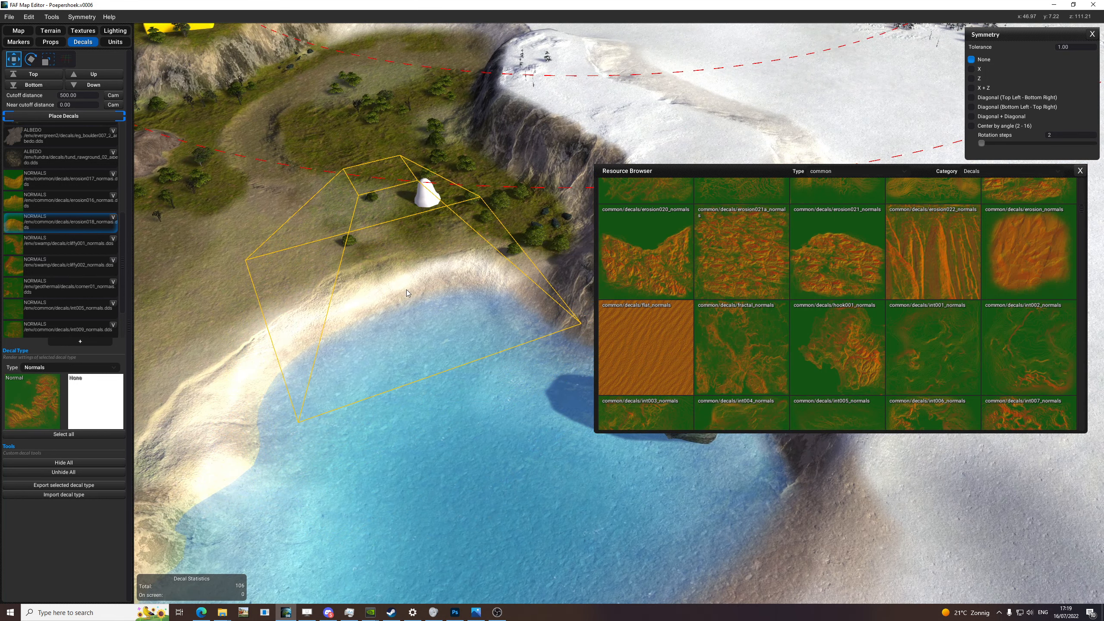
{"action": "left_click", "coordinate": [406, 291]}
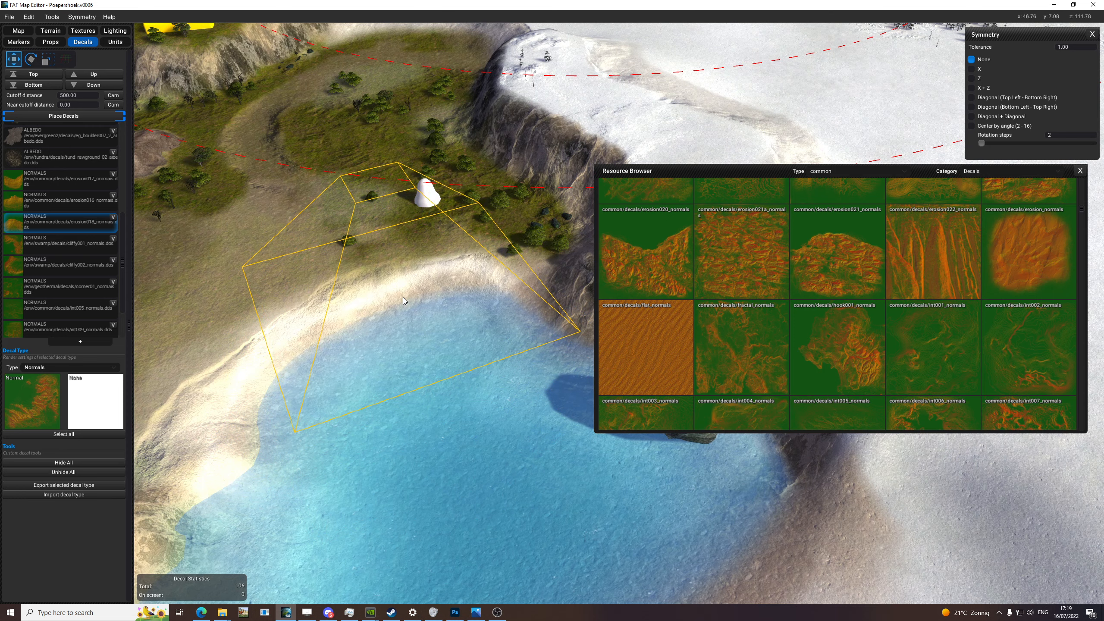
{"action": "left_click", "coordinate": [504, 280]}
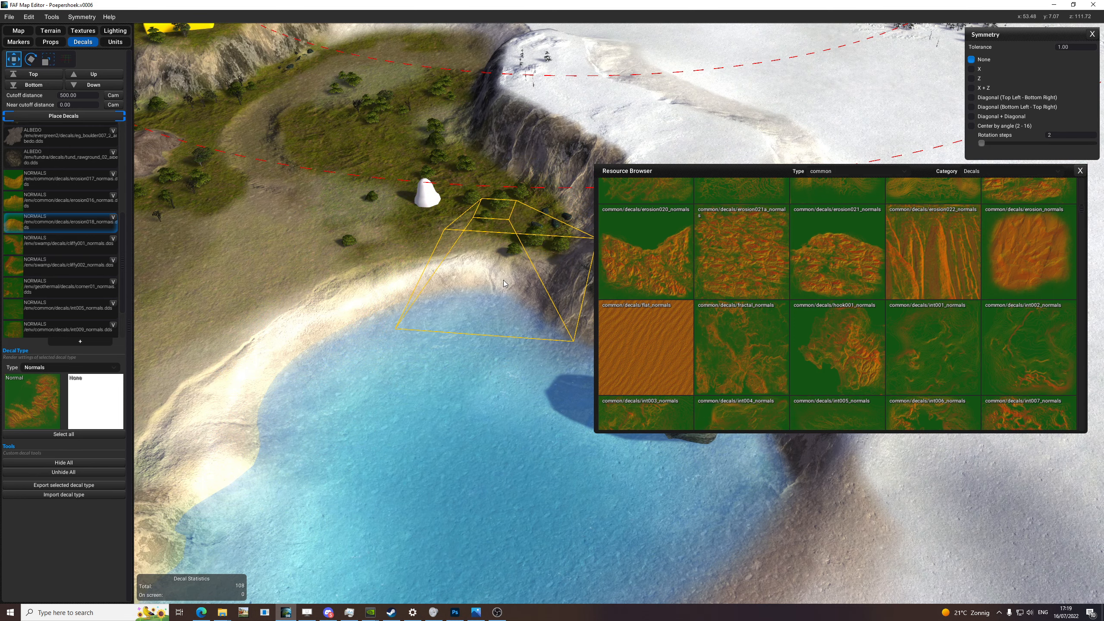
- Enlarge and rotate the erosion018_normals decal and place a copy on the snowy slope at the near end of the opposite beach
{"action": "scroll", "coordinate": [504, 280], "scroll_direction": "up", "scroll_amount": 8}
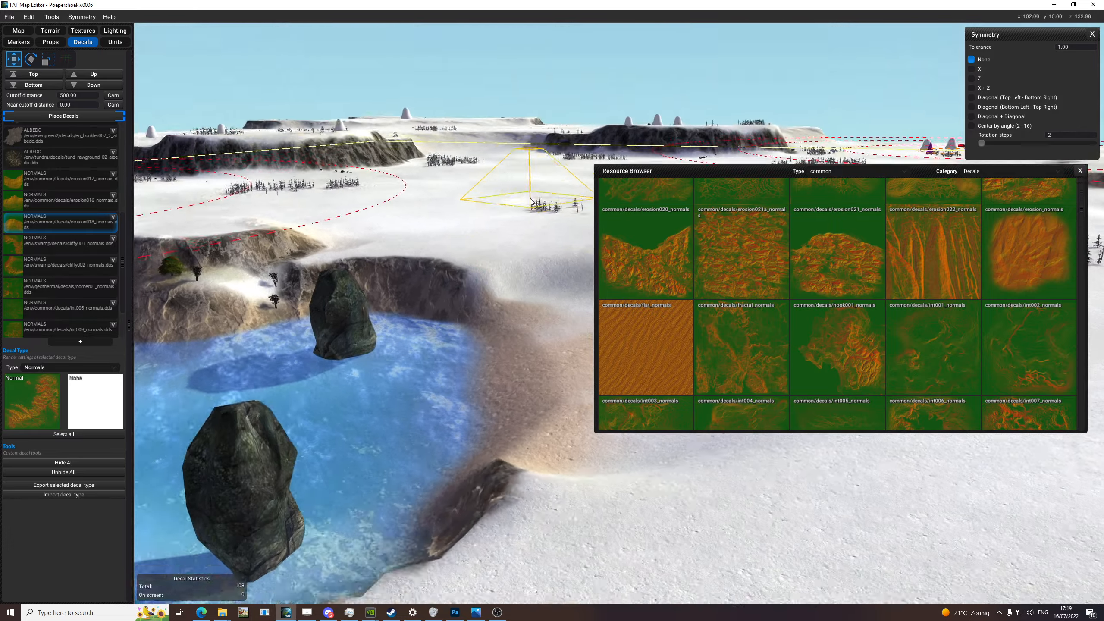
{"action": "middle_click_drag", "start_coordinate": [531, 199], "coordinate": [607, 195]}
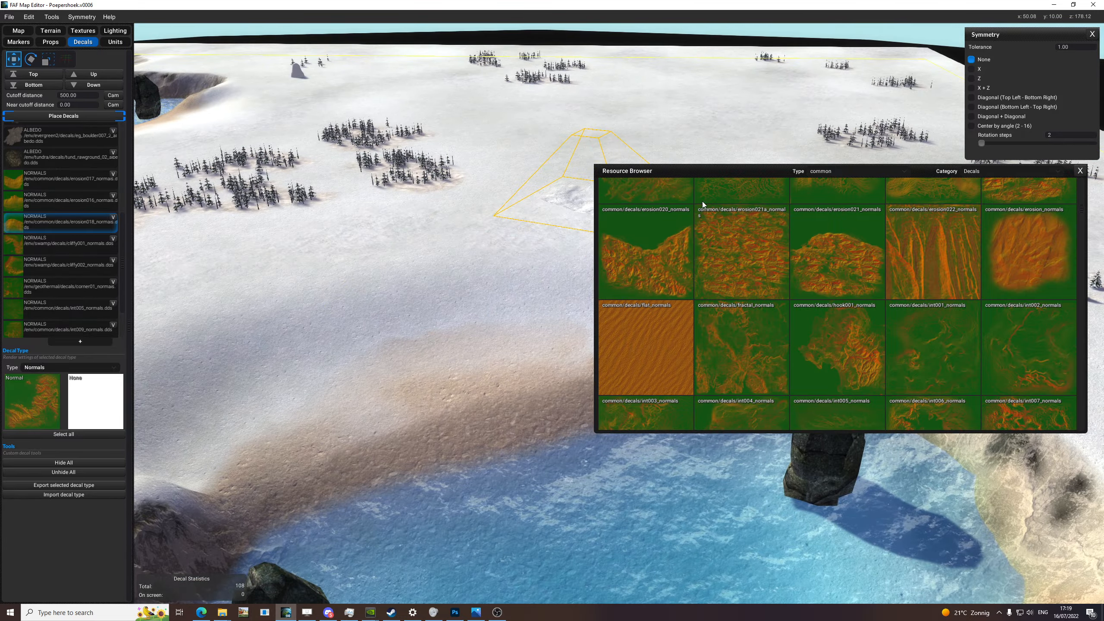
{"action": "left_click_drag", "start_coordinate": [706, 171], "coordinate": [960, 316]}
{"action": "middle_click_drag", "start_coordinate": [578, 344], "coordinate": [730, 322]}
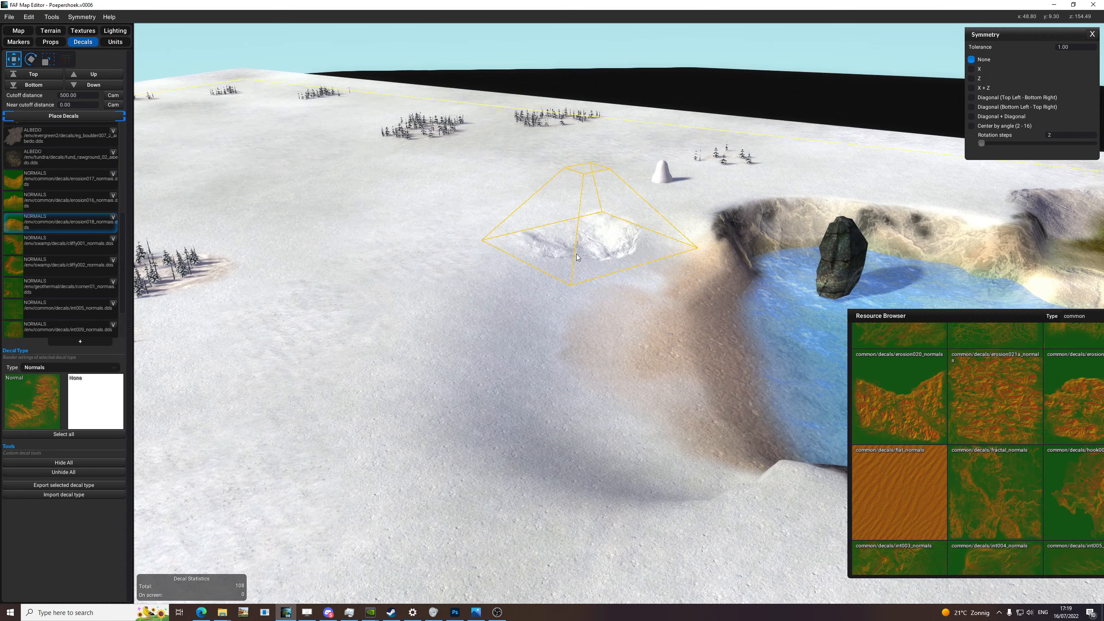
{"action": "middle_click_drag", "start_coordinate": [560, 480], "coordinate": [420, 528]}
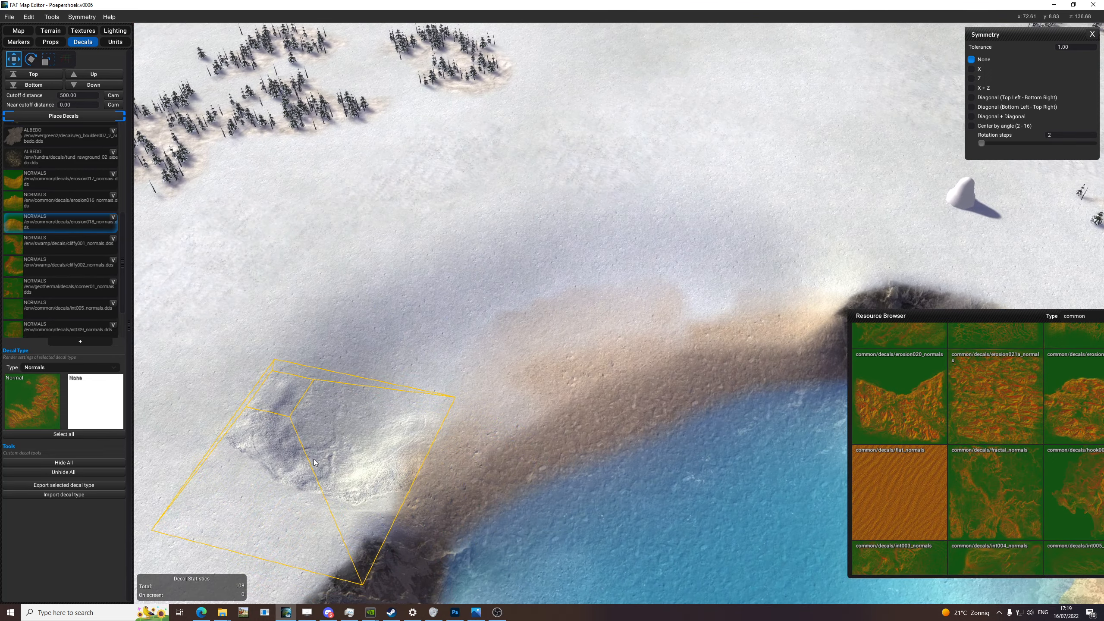
{"action": "key", "text": "r"}
{"action": "key", "text": "e"}
{"action": "key", "text": "w"}
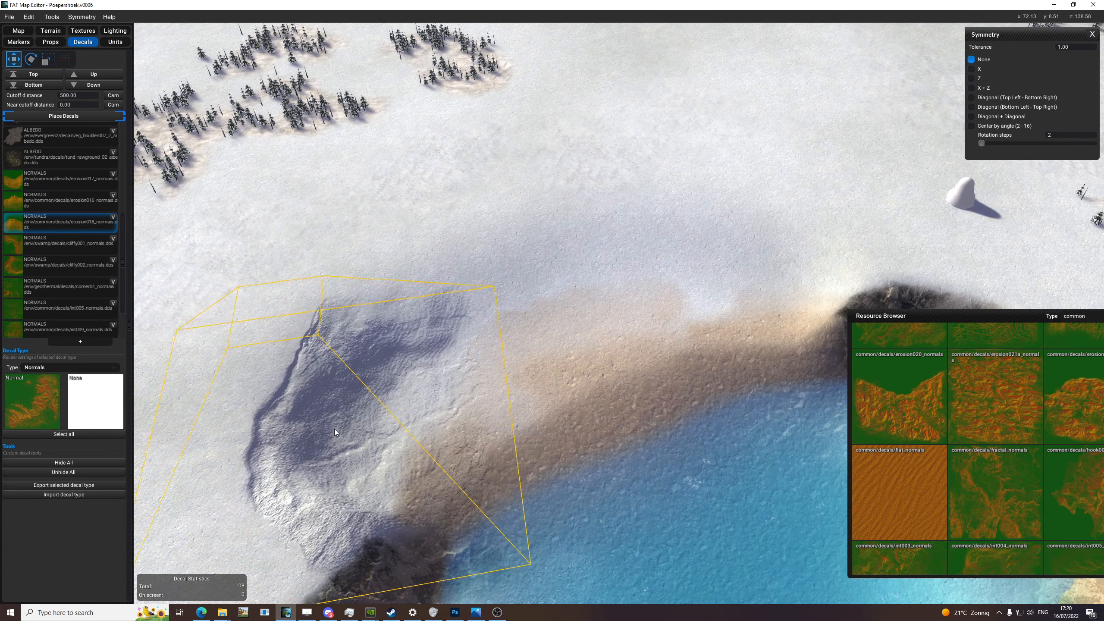
{"action": "left_click", "coordinate": [348, 410]}
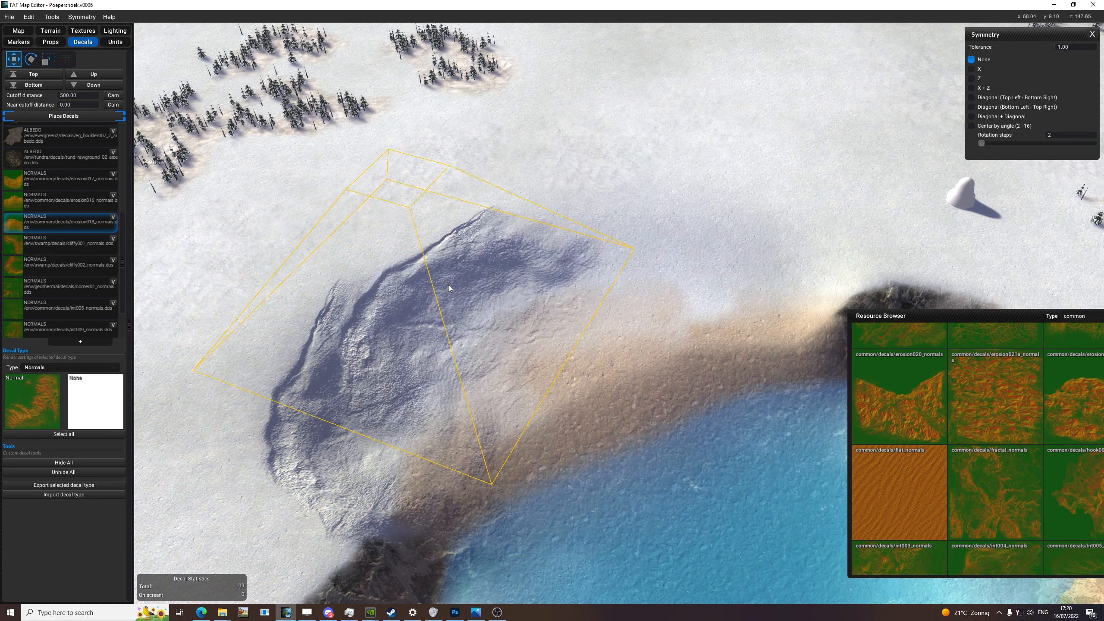
- Place three more erosion018_normals copies in an arc across the snowy slope, rotating them to follow the beach's outer edge
{"action": "left_click", "coordinate": [421, 268]}
{"action": "key", "text": "e"}
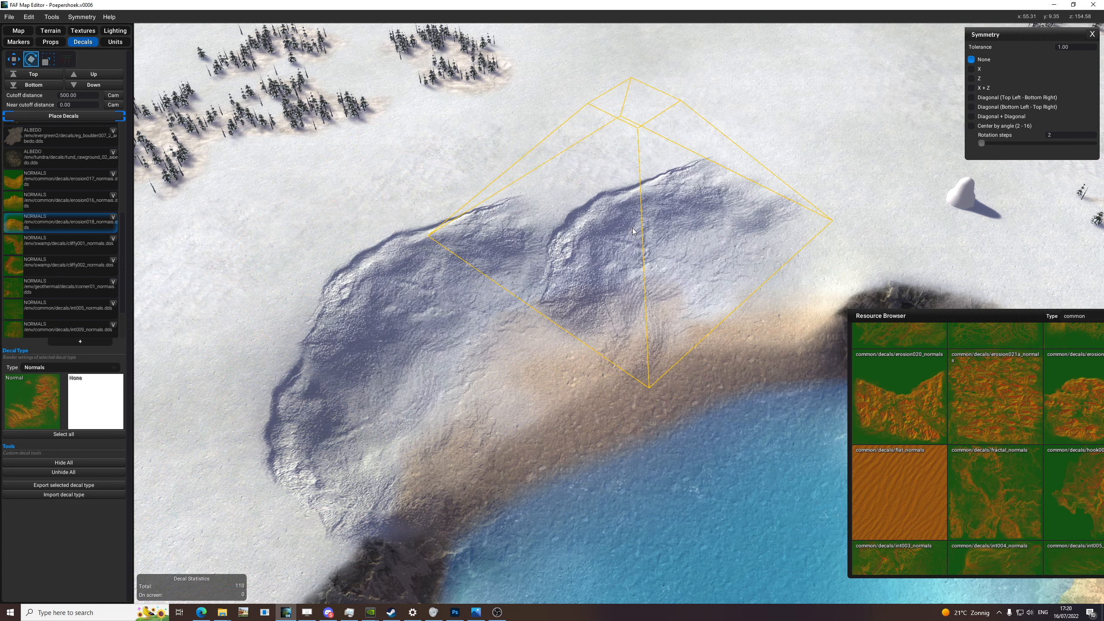
{"action": "key", "text": "w"}
{"action": "left_click", "coordinate": [624, 204]}
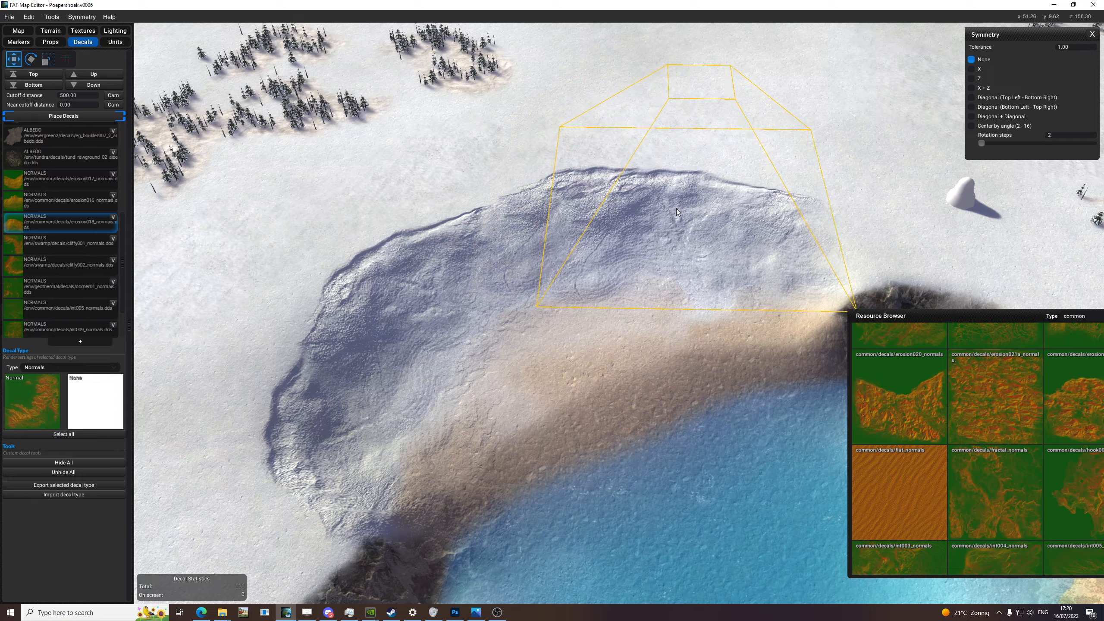
{"action": "middle_click_drag", "start_coordinate": [677, 208], "coordinate": [609, 212]}
{"action": "key", "text": "e"}
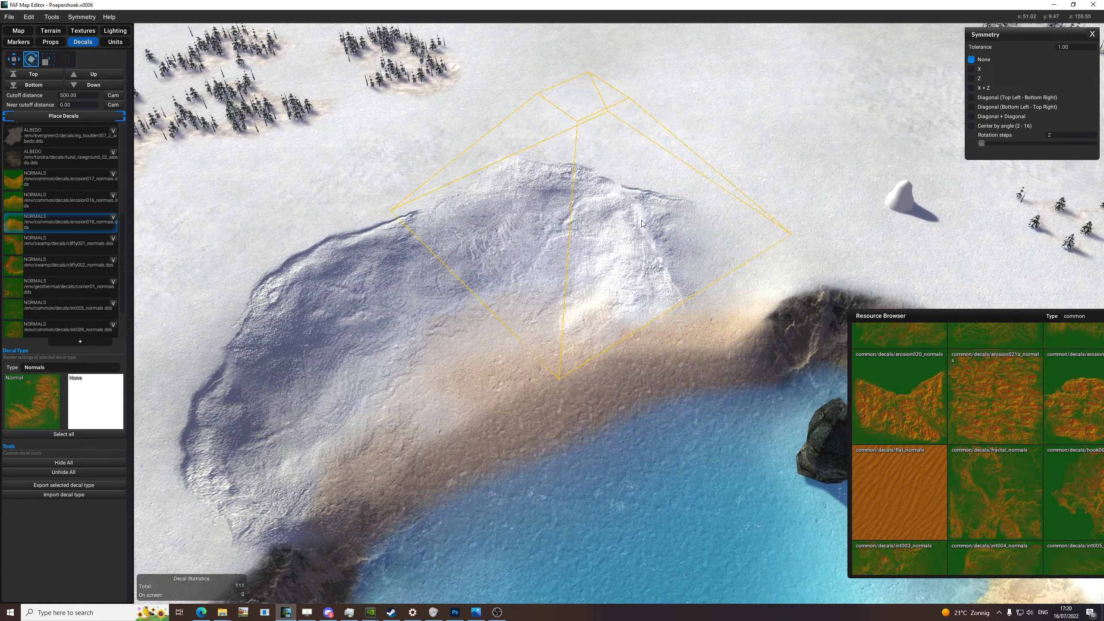
{"action": "left_click", "coordinate": [708, 247]}
- Rotate the erosion018_normals decal and place a copy on the brown bank at the waterline, below the snowy slope
{"action": "key", "text": "w"}
{"action": "key", "text": "e"}
{"action": "key", "text": "w"}
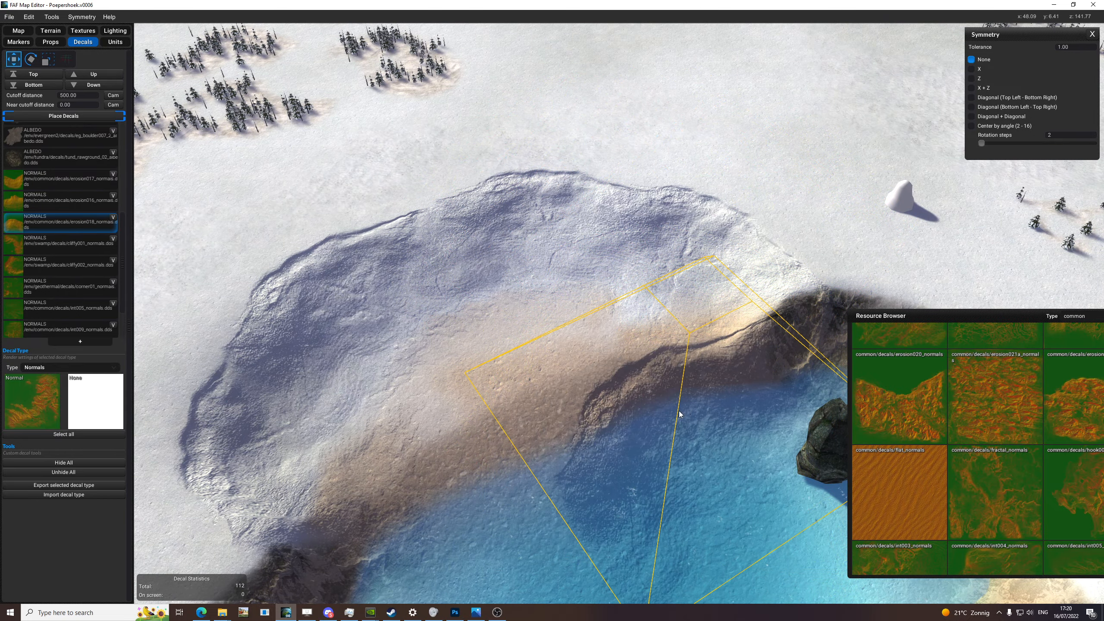
{"action": "left_click", "coordinate": [639, 416]}
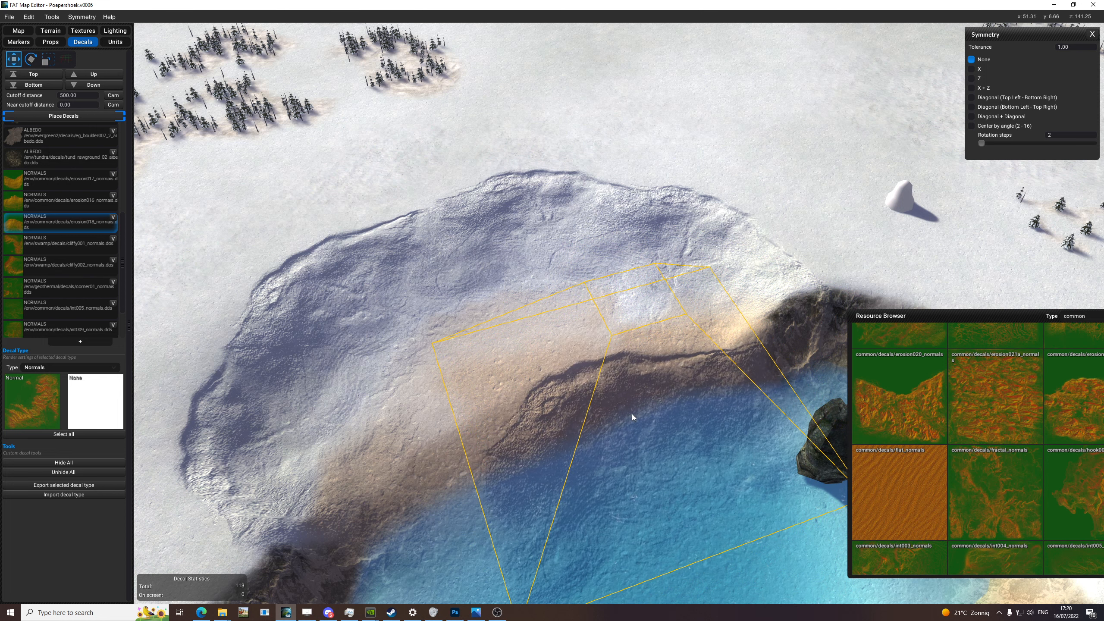
- Switch to the erosion016_normals decal, shrink and rotate it, and place a copy on the remaining stretch of the brown waterline
{"action": "middle_click_drag", "start_coordinate": [632, 415], "coordinate": [606, 353]}
{"action": "left_click", "coordinate": [49, 204]}
{"action": "key", "text": "e"}
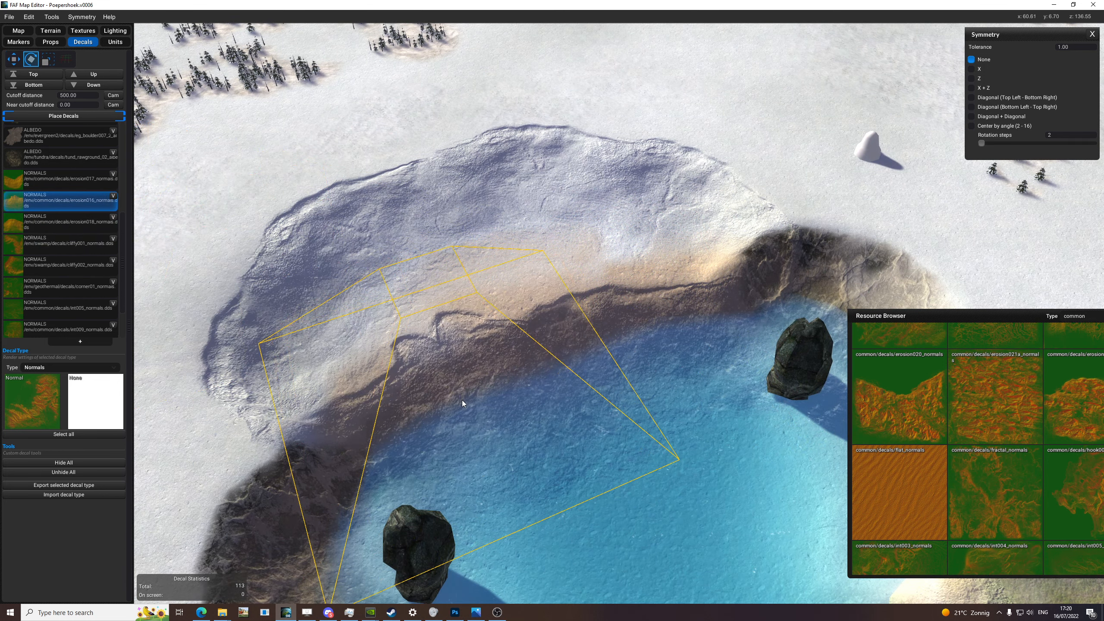
{"action": "key", "text": "r"}
{"action": "key", "text": "w"}
{"action": "key", "text": "e"}
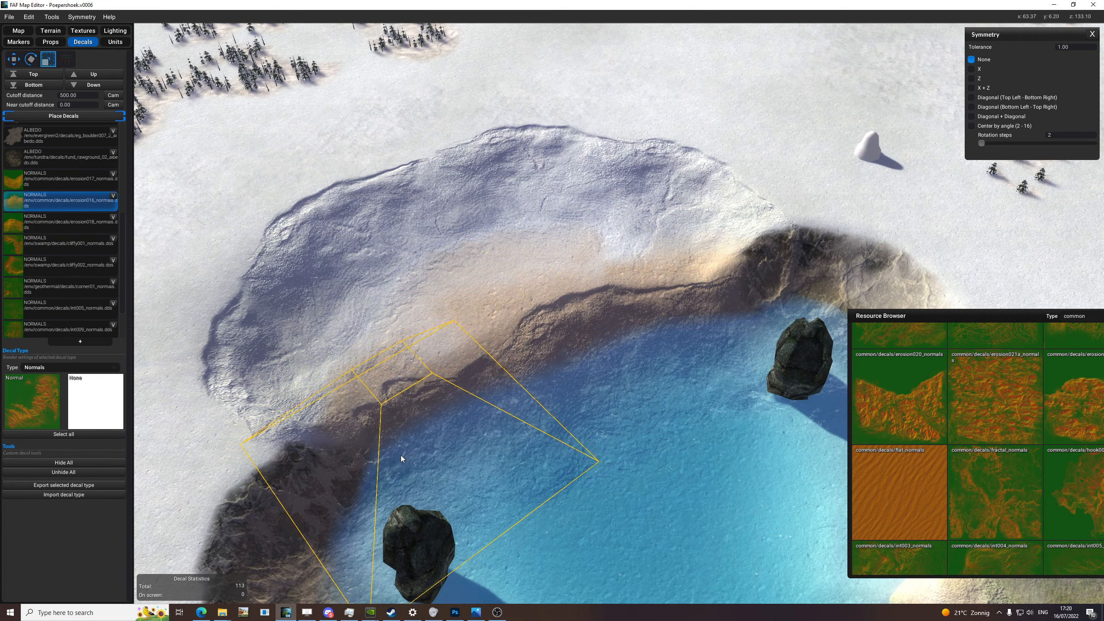
{"action": "key", "text": "w"}
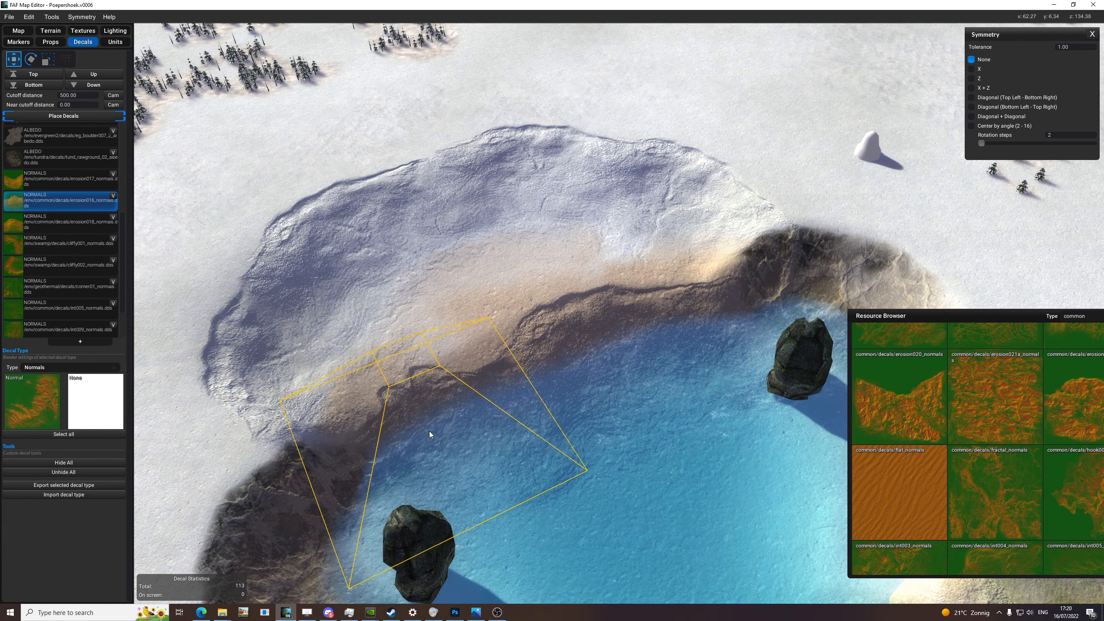
{"action": "left_click", "coordinate": [431, 427]}
- Try the erosion017_normals decal over the second lake's grassy shore, and switch back to the erosion018_normals decal
{"action": "scroll", "coordinate": [632, 403], "scroll_direction": "down", "scroll_amount": 2}
{"action": "key", "text": "space"}
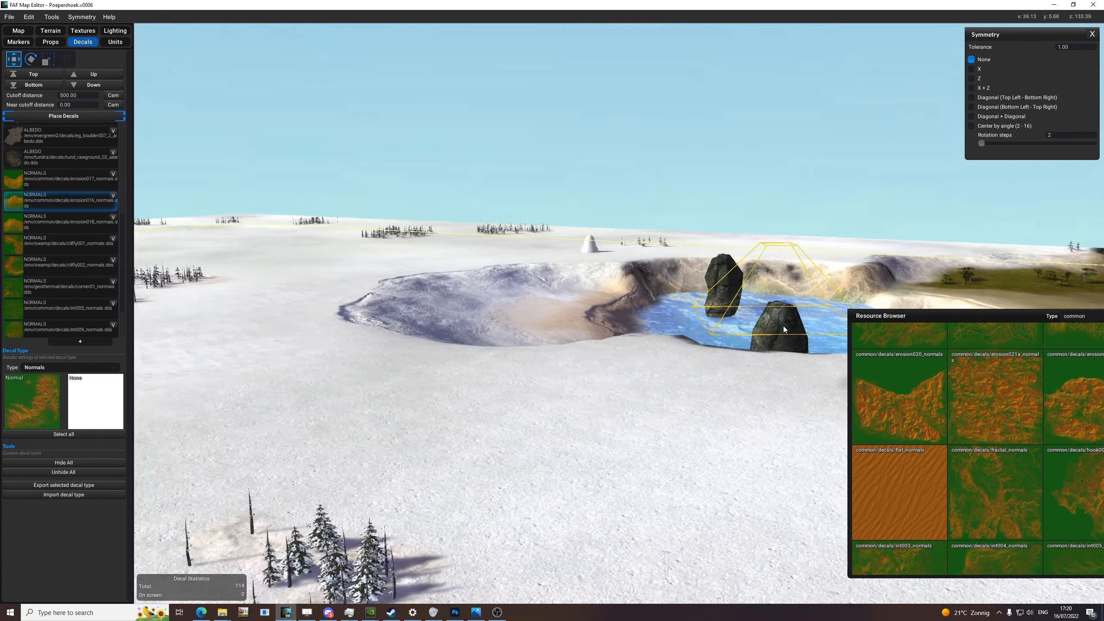
{"action": "scroll", "coordinate": [819, 335], "scroll_direction": "down", "scroll_amount": 6}
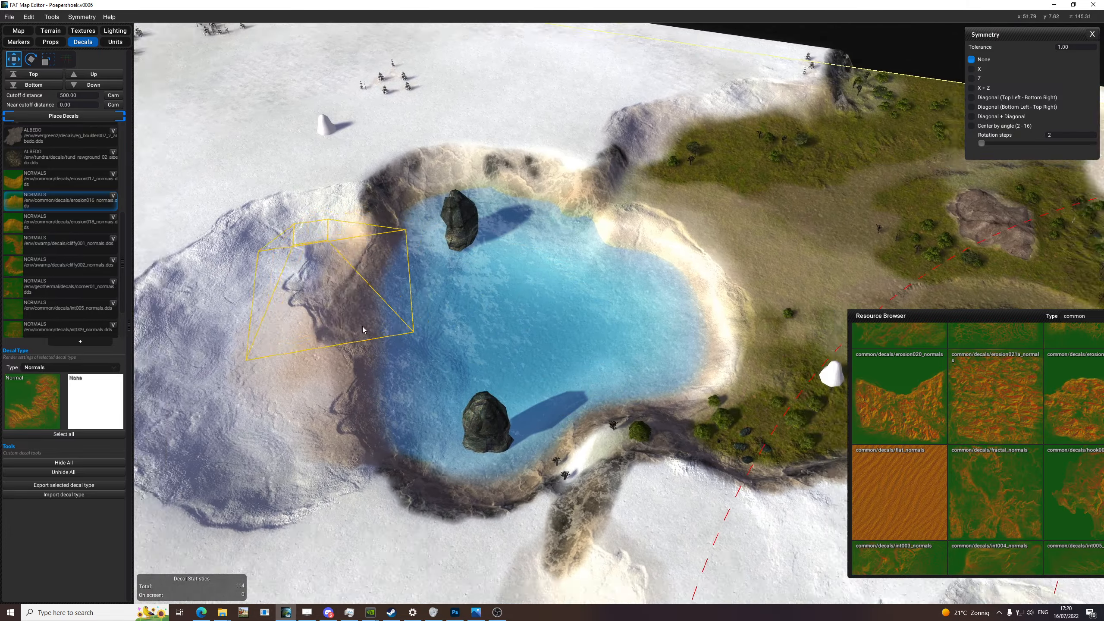
{"action": "scroll", "coordinate": [511, 370], "scroll_direction": "up", "scroll_amount": 6}
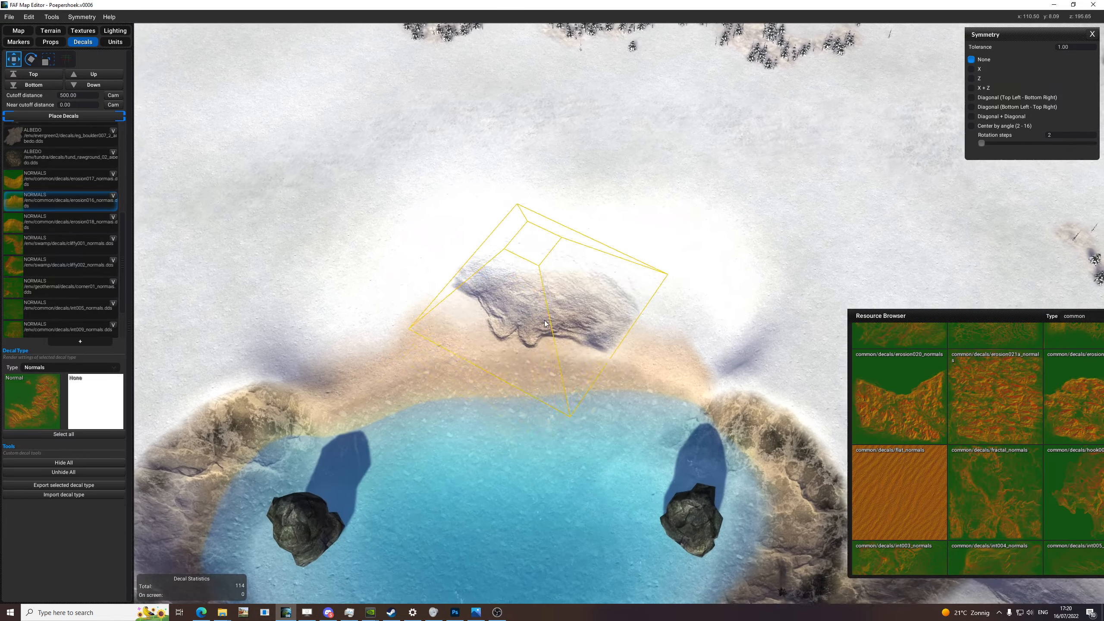
{"action": "left_click", "coordinate": [57, 178]}
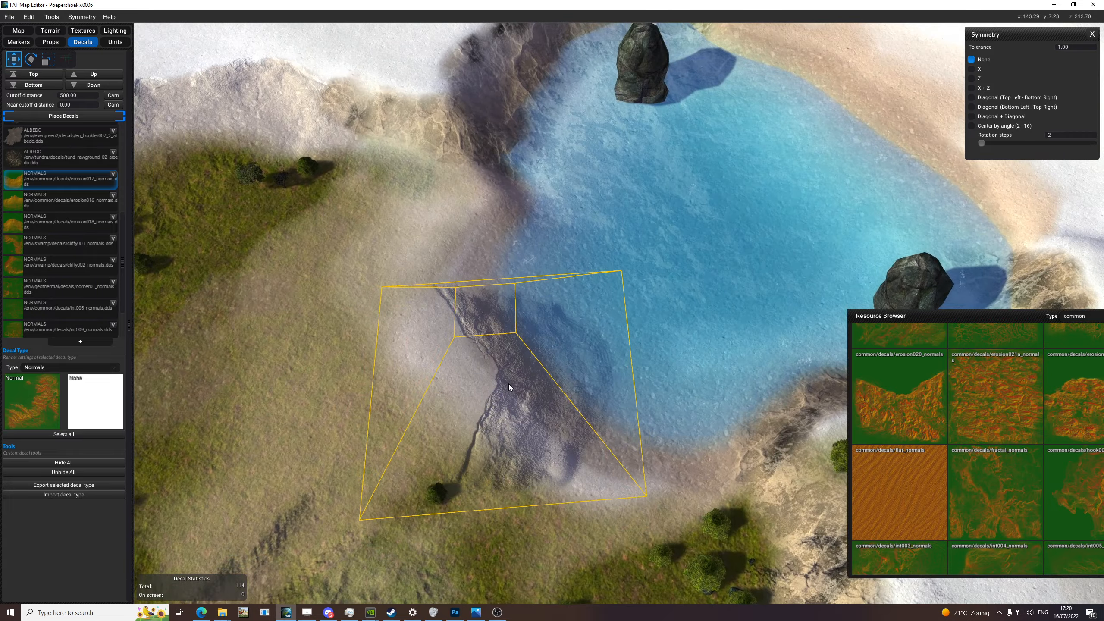
{"action": "left_click_drag", "start_coordinate": [509, 386], "coordinate": [8, 154]}
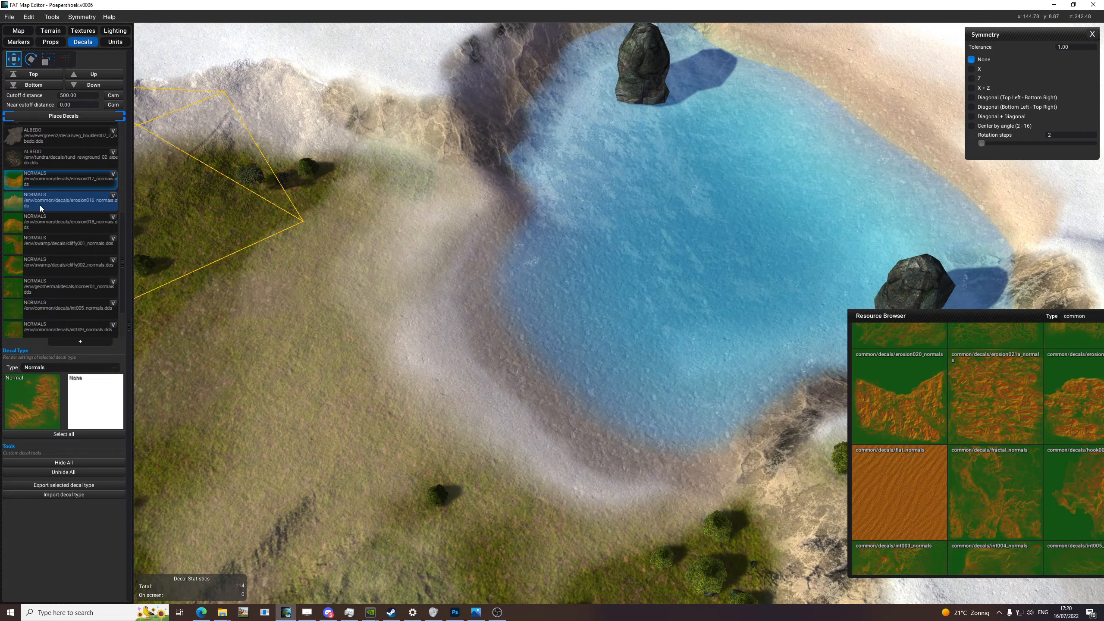
{"action": "key", "text": "space"}
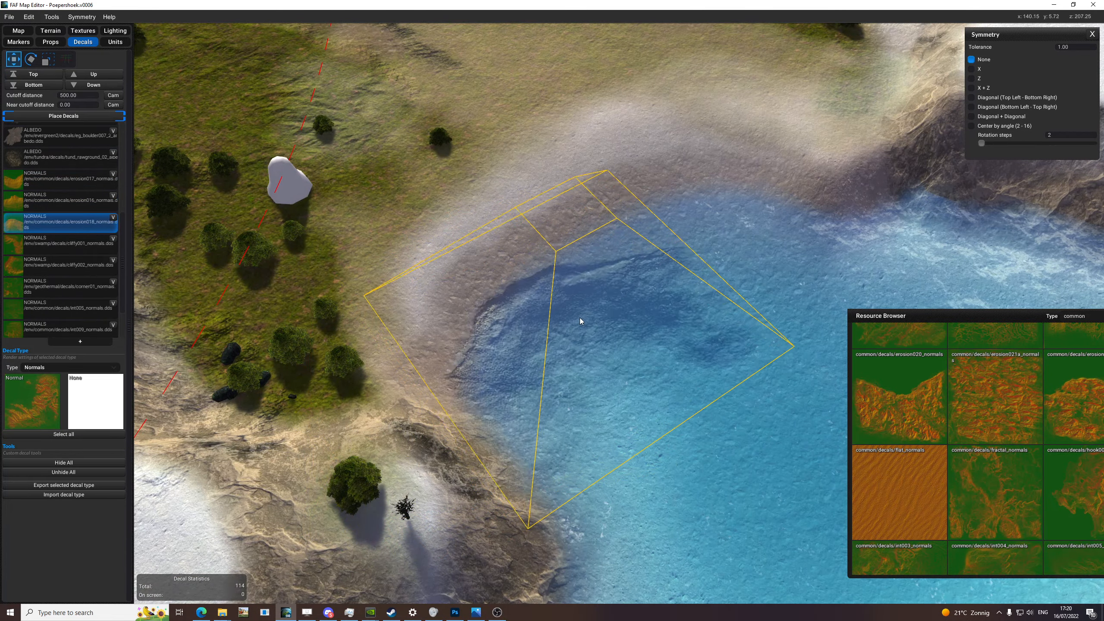
- Try lining the second lake's grassy shore with two rotated erosion018_normals copies, and undo both placements
{"action": "left_click", "coordinate": [504, 301]}
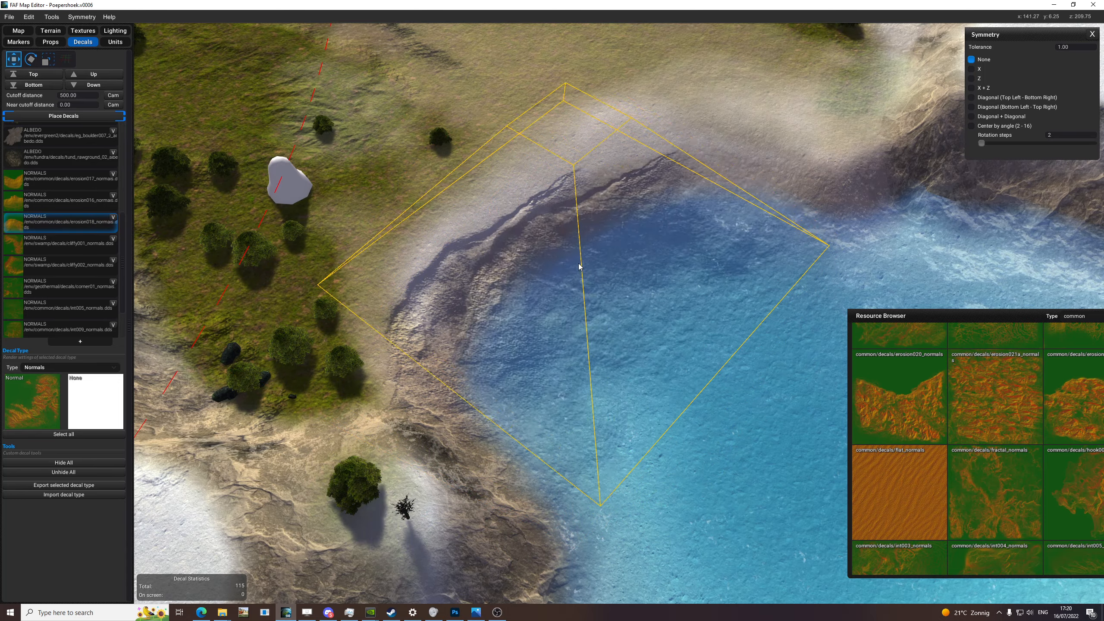
{"action": "key", "text": "e"}
{"action": "key", "text": "e"}
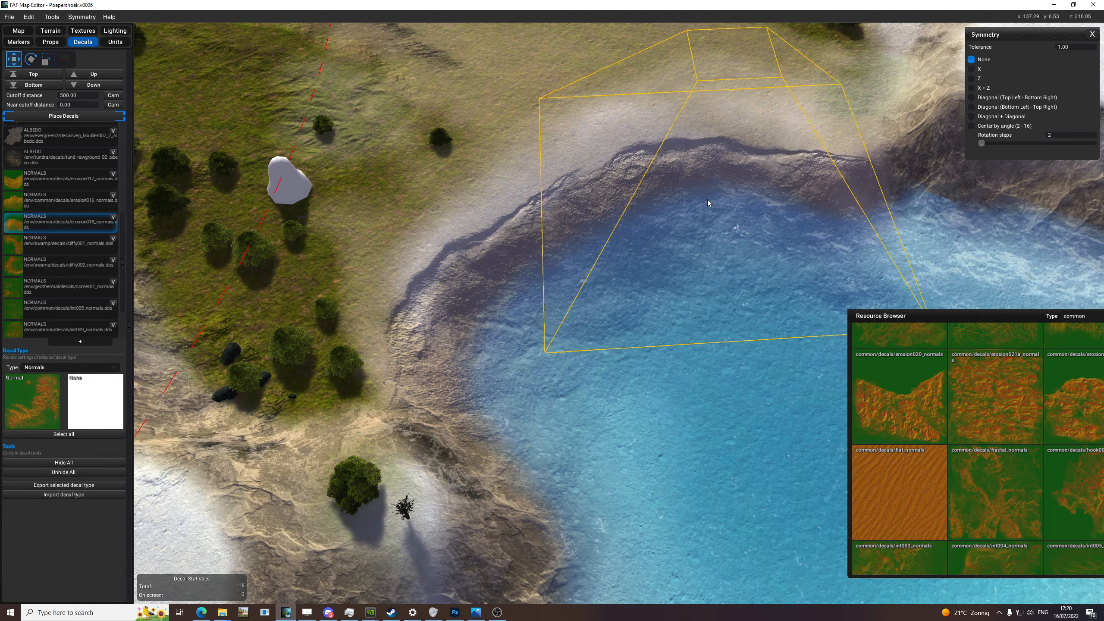
{"action": "left_click", "coordinate": [710, 195]}
{"action": "scroll", "coordinate": [711, 194], "scroll_direction": "up", "scroll_amount": 10}
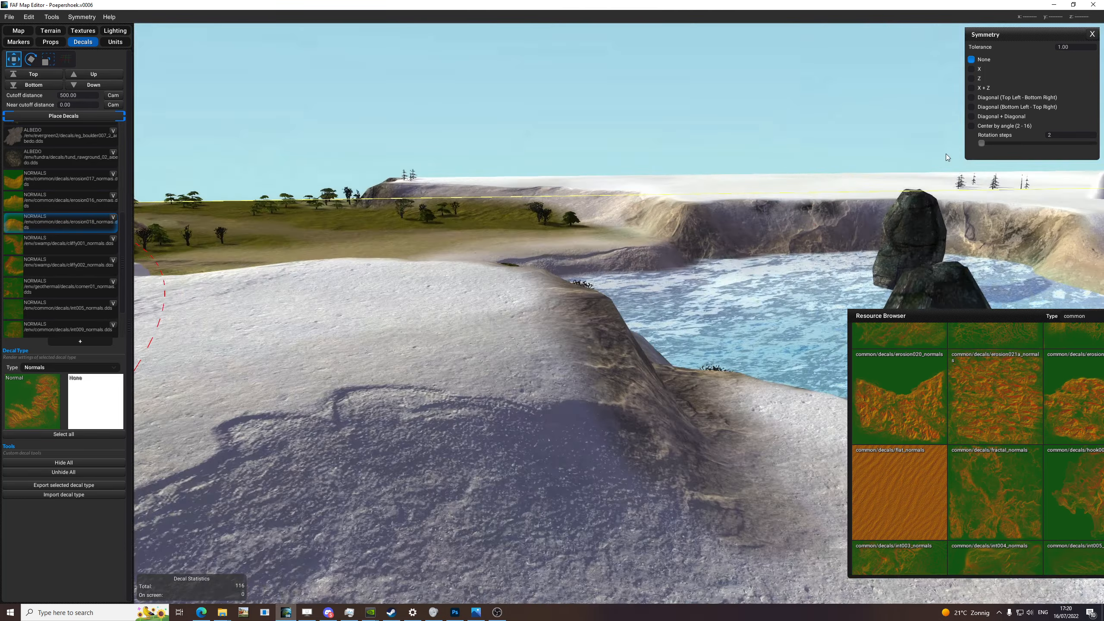
{"action": "scroll", "coordinate": [660, 186], "scroll_direction": "down", "scroll_amount": 10}
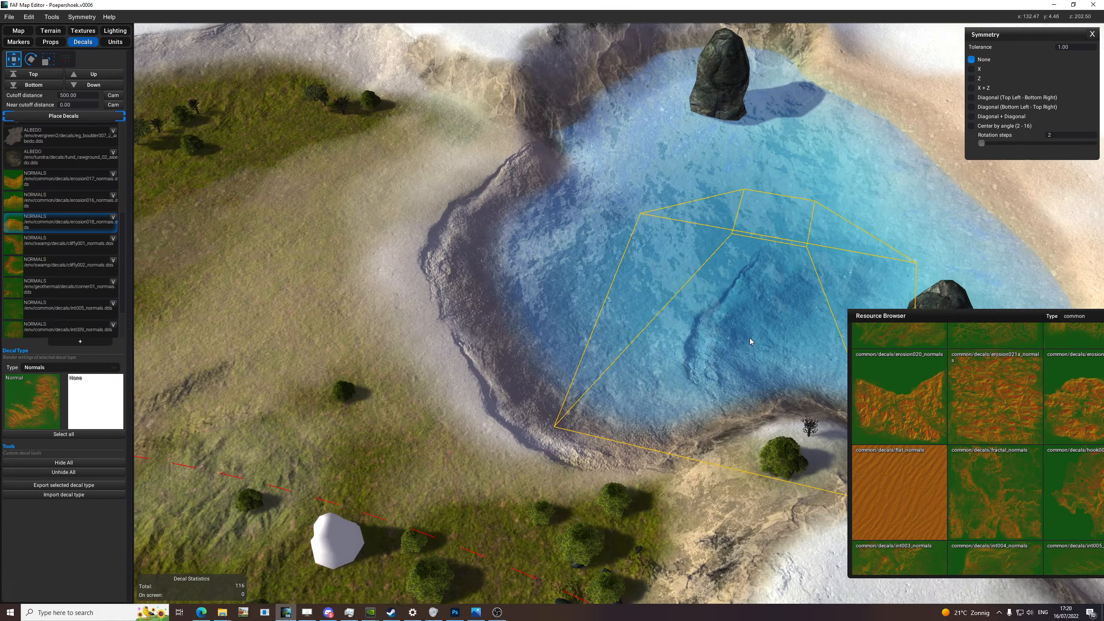
{"action": "key", "text": "Delete"}
{"action": "key", "text": "ctrl+z"}
- Resize and rotate the erosion018_normals decal and place three overlapping copies along the outer edge of the second lake's grassy beach
{"action": "middle_click_drag", "start_coordinate": [741, 337], "coordinate": [549, 364]}
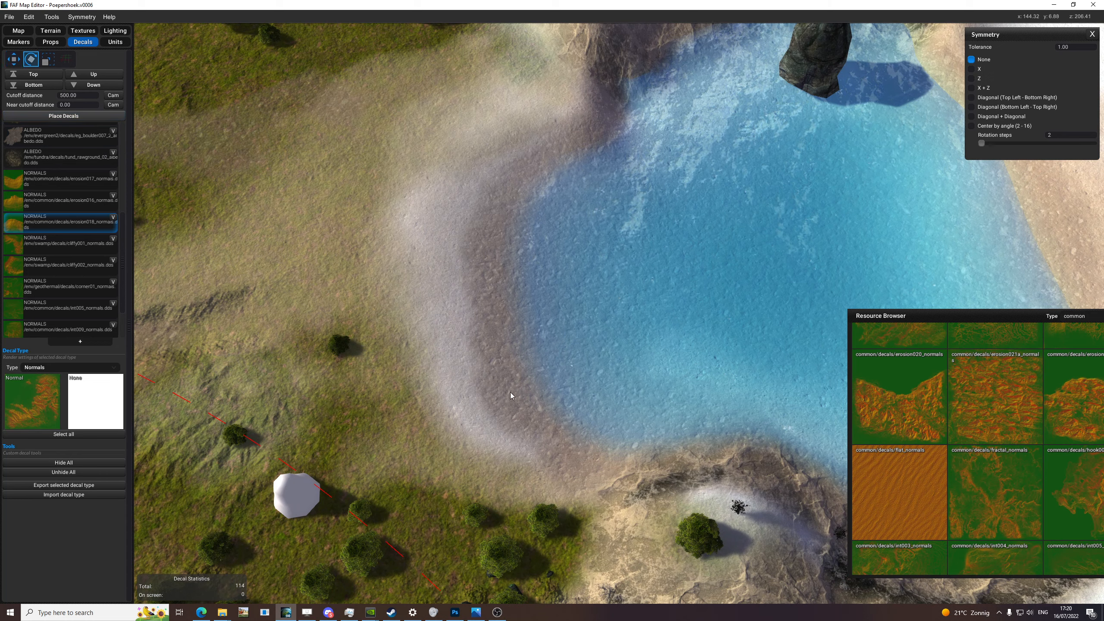
{"action": "left_click", "coordinate": [110, 115]}
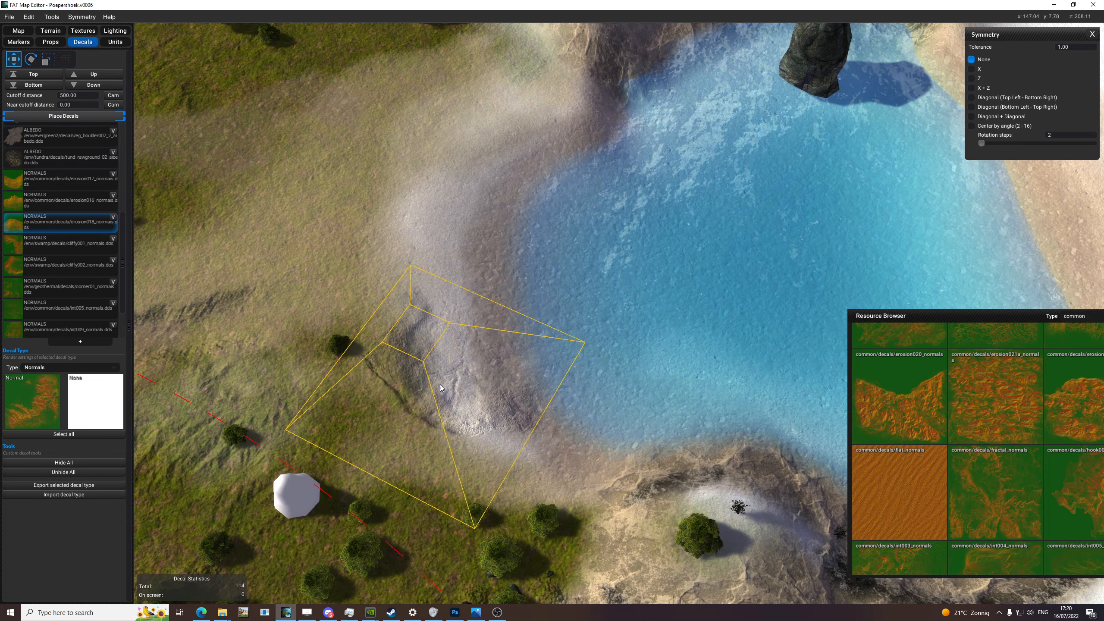
{"action": "key", "text": "e"}
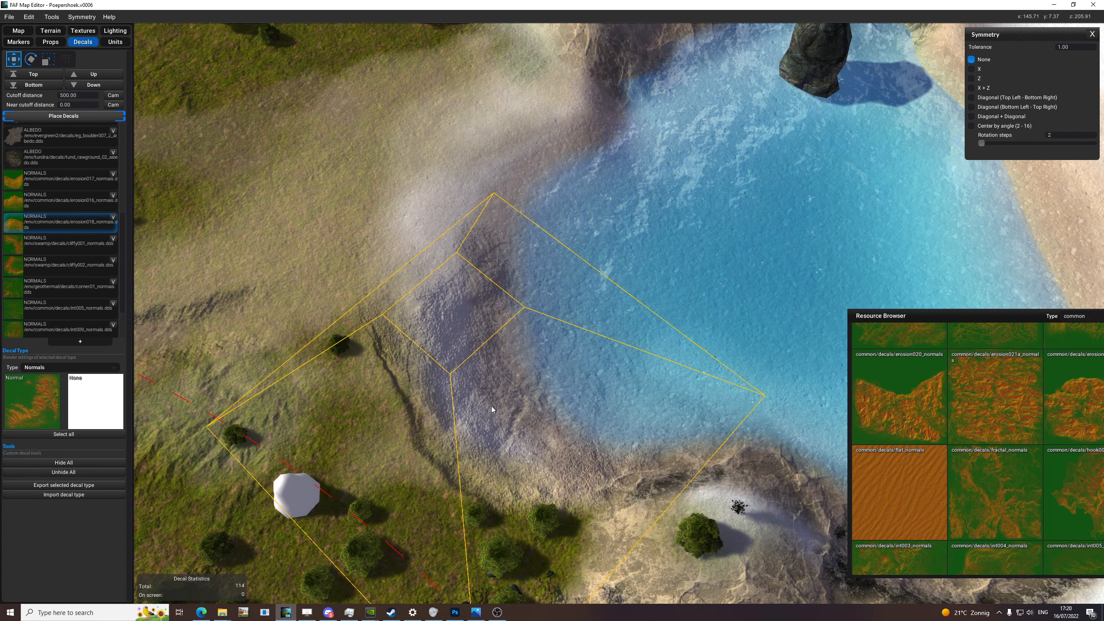
{"action": "left_click", "coordinate": [518, 349]}
{"action": "key", "text": "e"}
{"action": "left_click", "coordinate": [461, 232]}
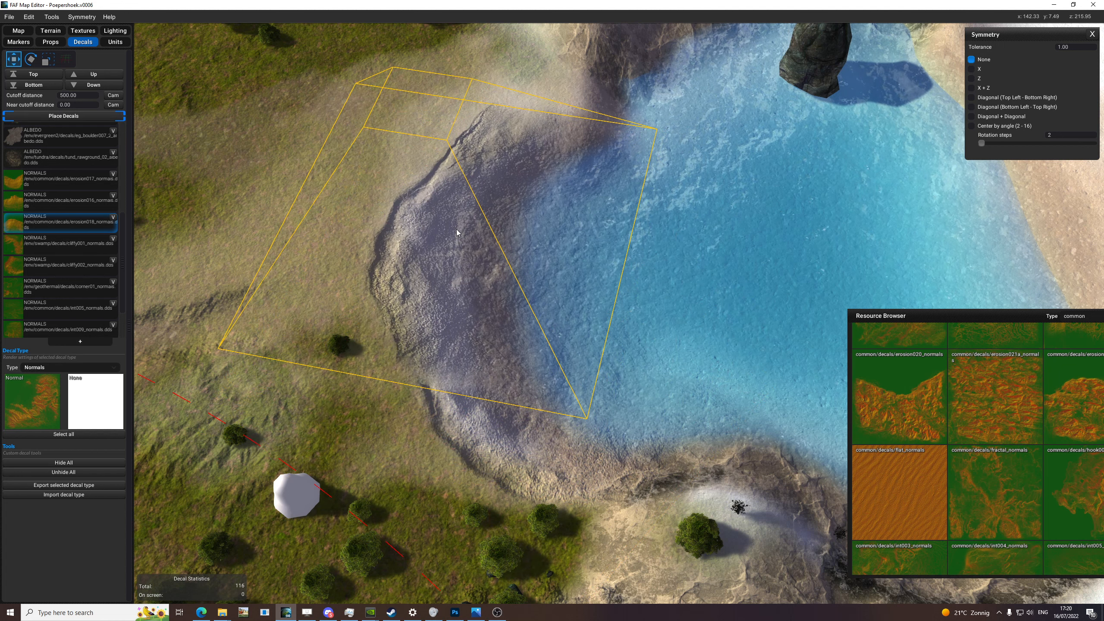
{"action": "key", "text": "e"}
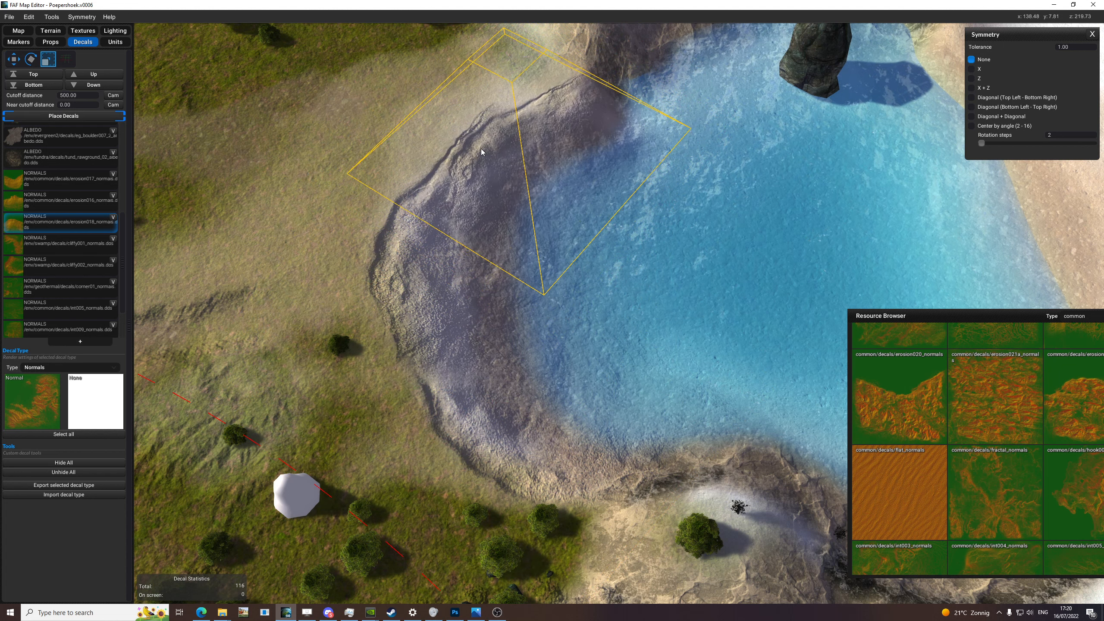
{"action": "key", "text": "e"}
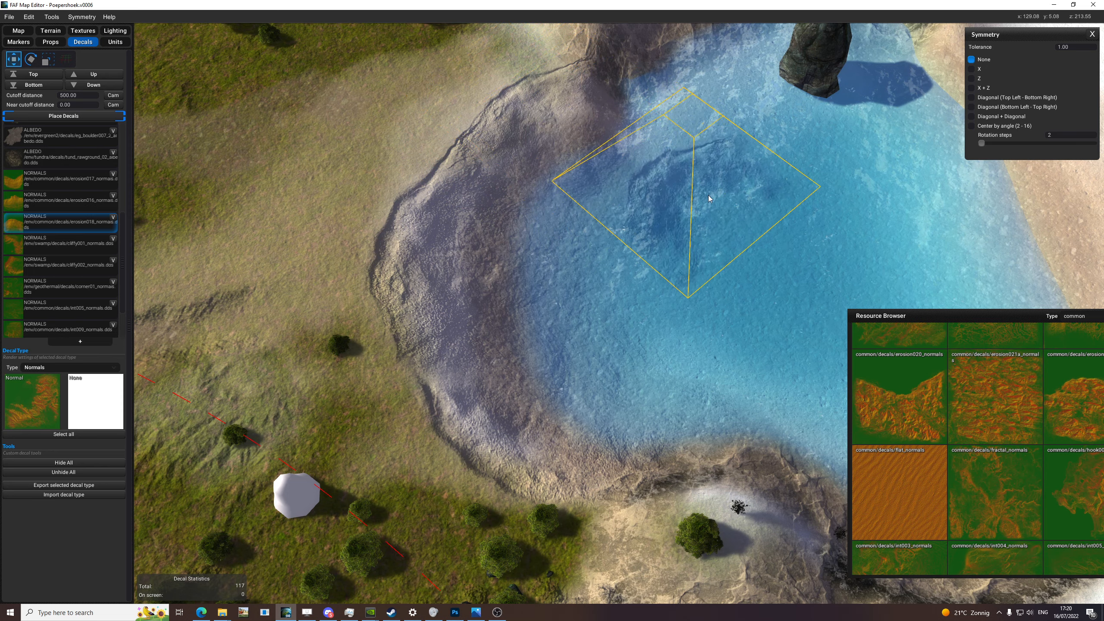
- Rotate the erosion018_normals decal and place two copies along the sandy waterline on the second lake's snowy side
{"action": "scroll", "coordinate": [709, 199], "scroll_direction": "down", "scroll_amount": 6}
{"action": "scroll", "coordinate": [731, 235], "scroll_direction": "up", "scroll_amount": 5}
{"action": "key", "text": "space"}
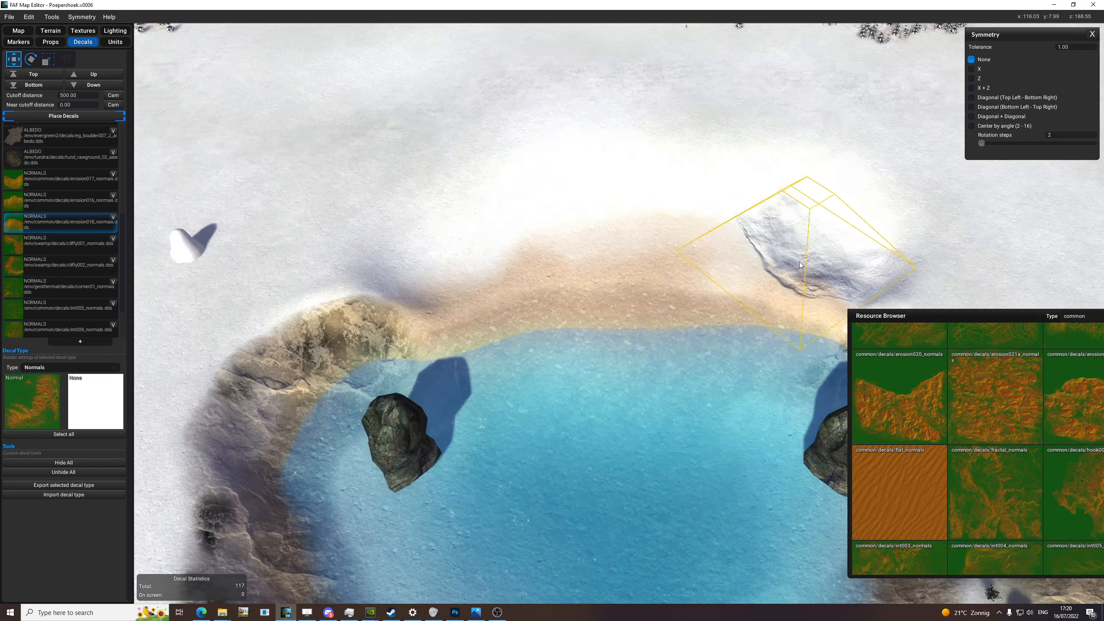
{"action": "key", "text": "e"}
{"action": "key", "text": "r"}
{"action": "key", "text": "e"}
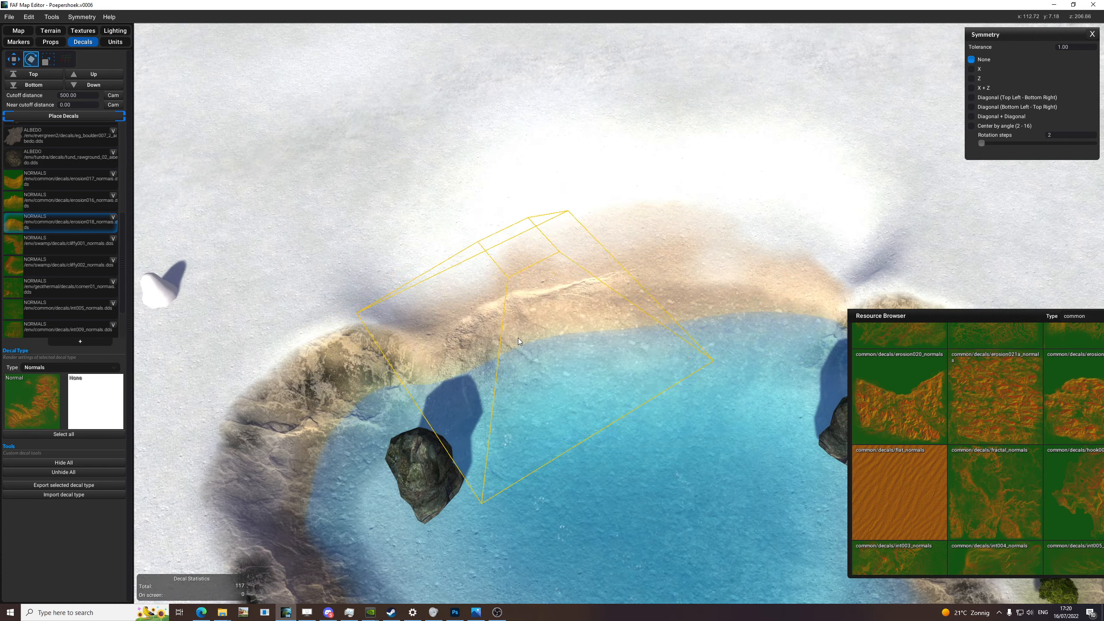
{"action": "left_click", "coordinate": [531, 336]}
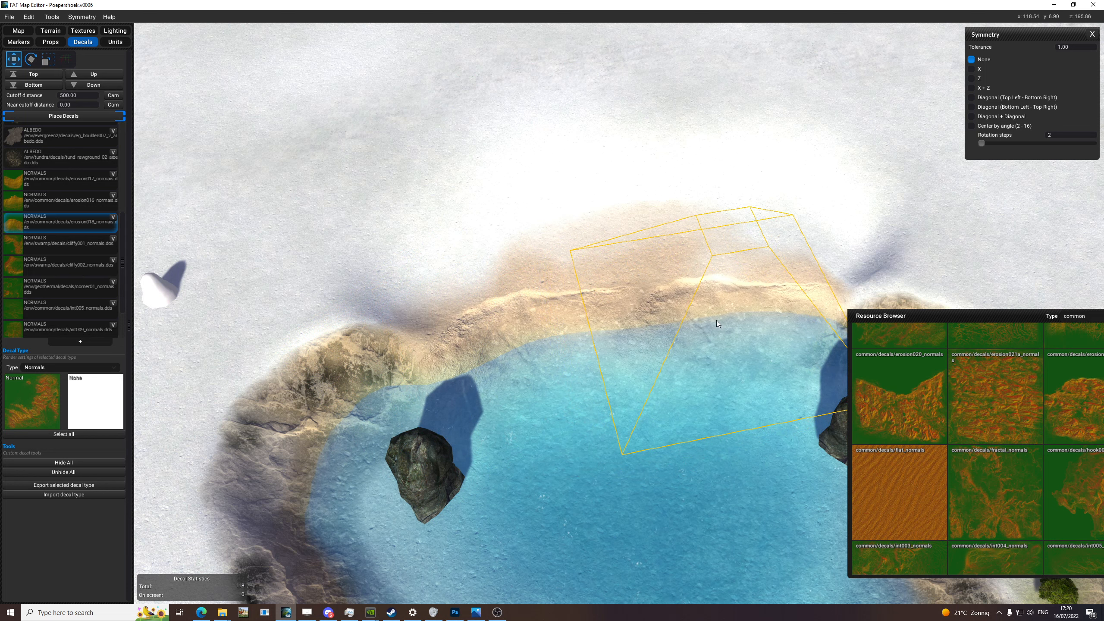
{"action": "left_click", "coordinate": [723, 311]}
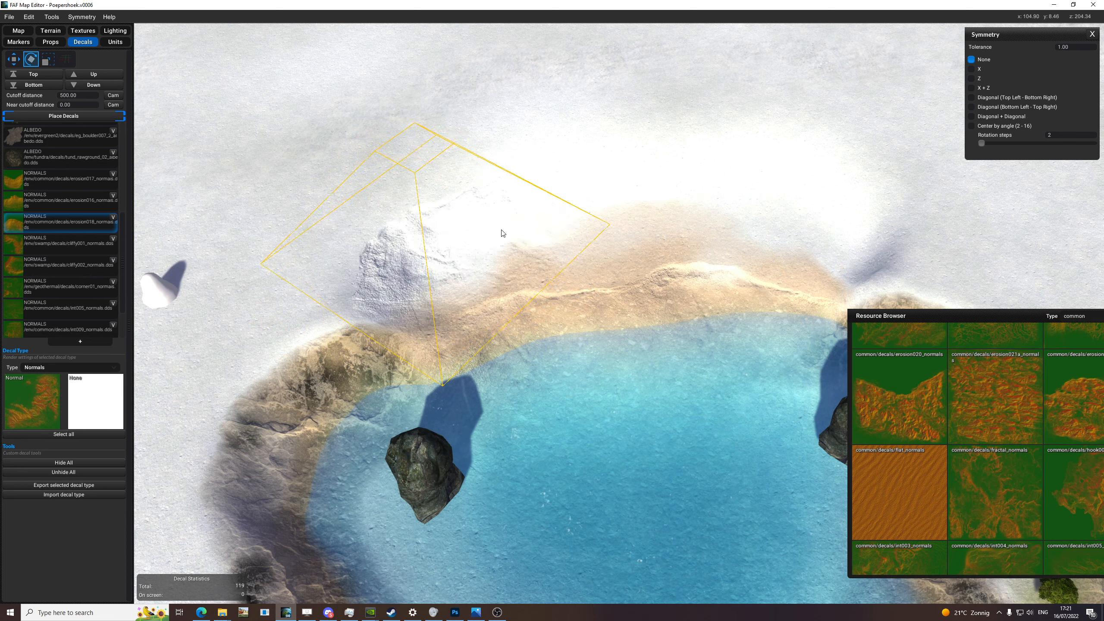
- Line the second lake's snowy beach rim with rotated erosion018_normals copies and switch to the erosion016_normals decal for its middle
{"action": "left_click", "coordinate": [446, 252]}
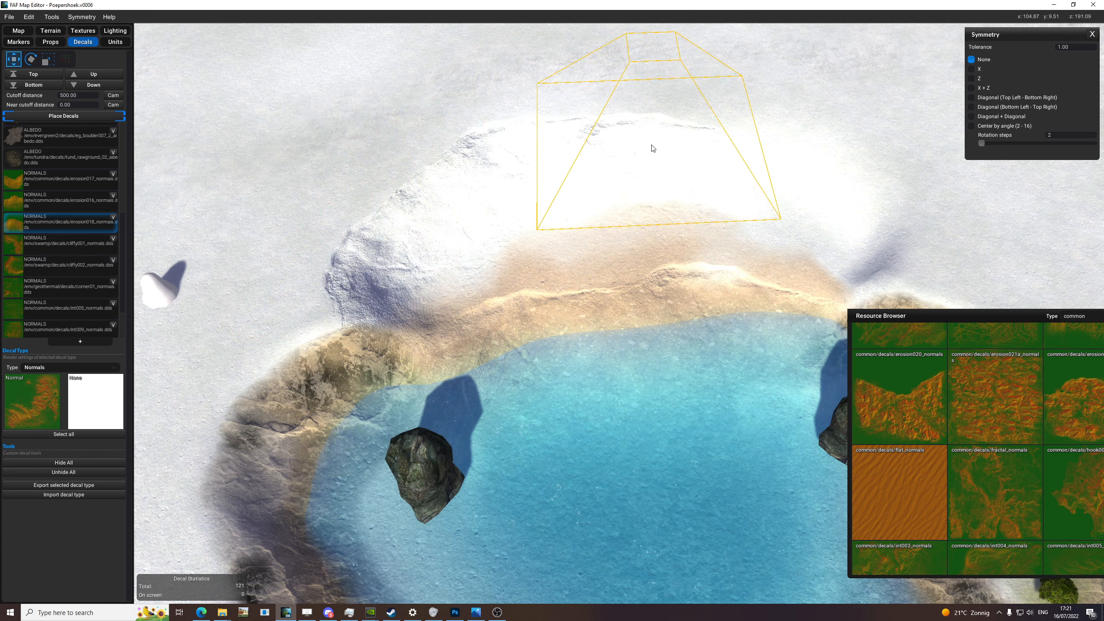
{"action": "middle_click_drag", "start_coordinate": [687, 148], "coordinate": [506, 207]}
{"action": "left_click", "coordinate": [41, 199]}
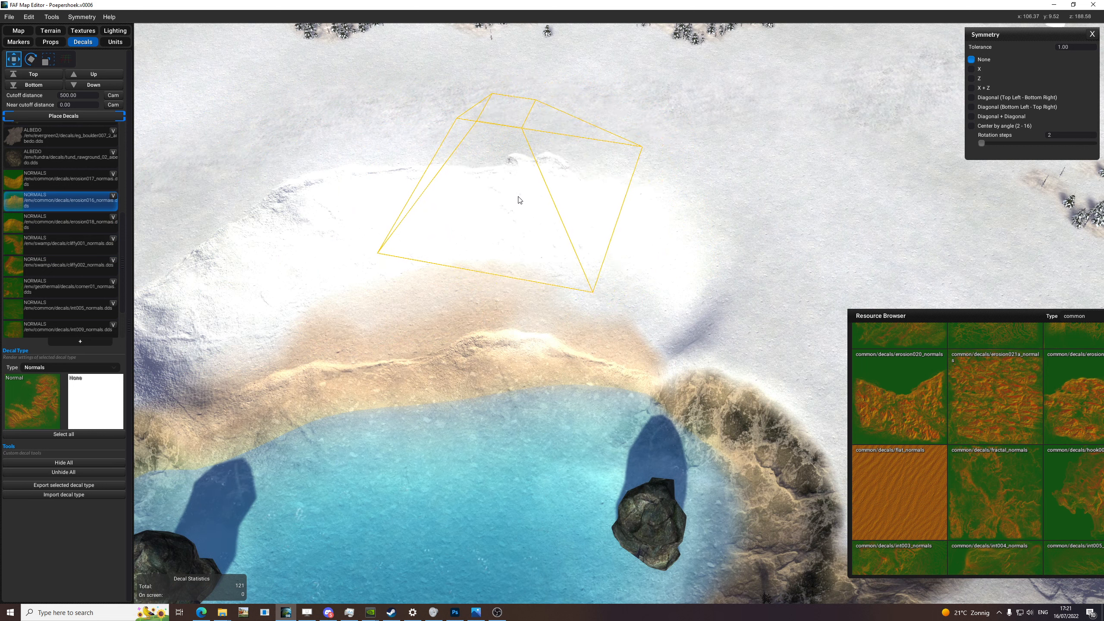
- Switch back to the erosion018_normals decal, rotate it, and place copies around the rest of the snowy rim up to the cliff
{"action": "left_click", "coordinate": [76, 214]}
{"action": "left_click", "coordinate": [675, 225]}
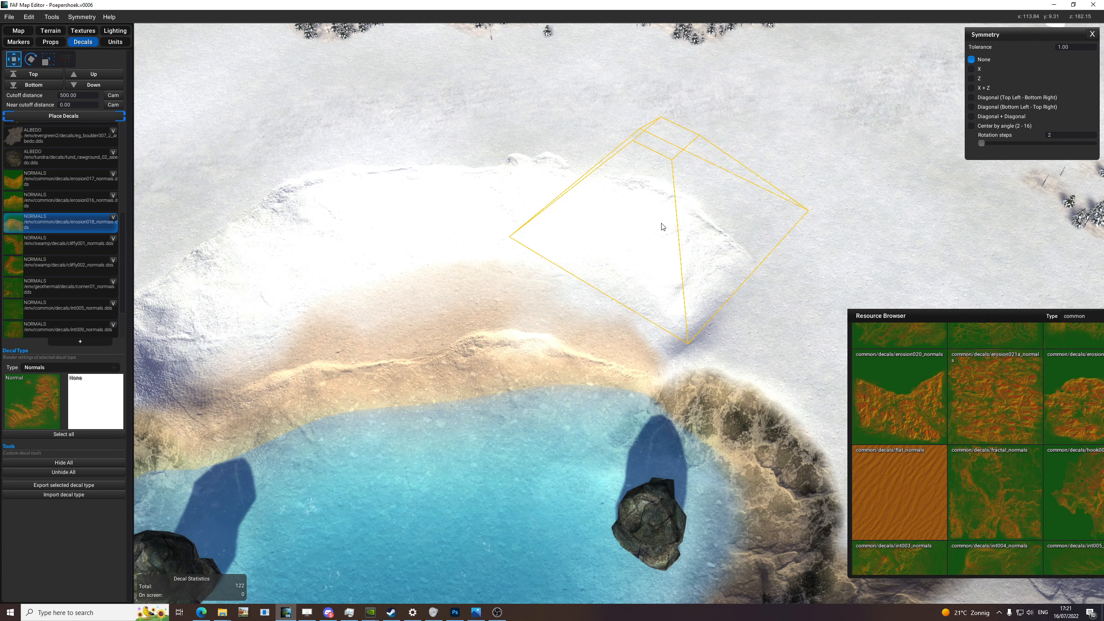
{"action": "key", "text": "e"}
{"action": "key", "text": "e"}
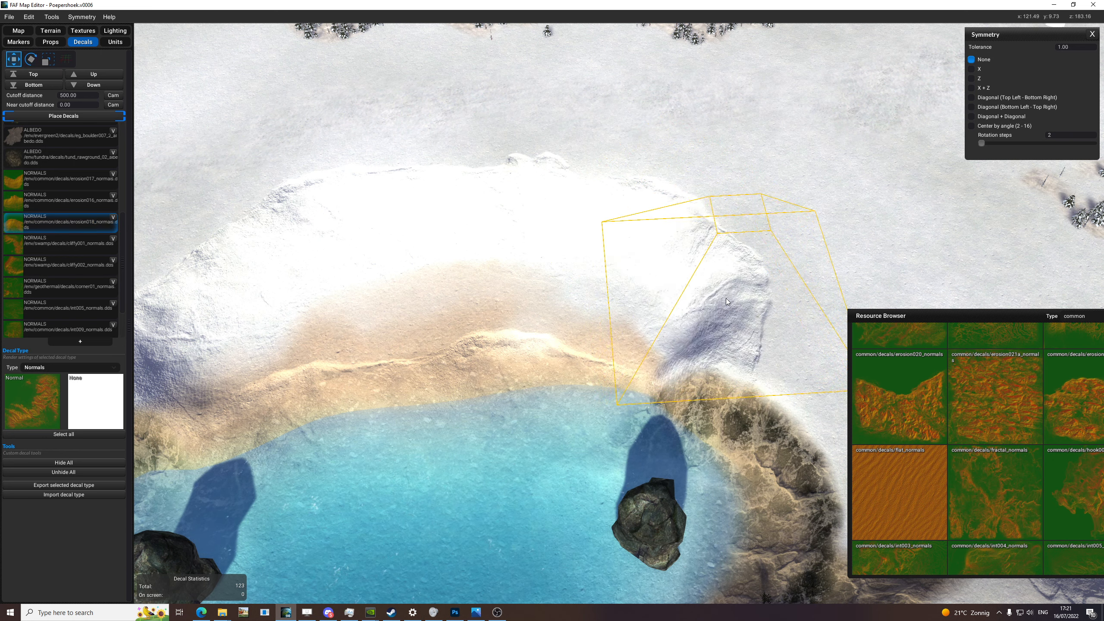
{"action": "left_click", "coordinate": [709, 306]}
{"action": "scroll", "coordinate": [863, 322], "scroll_direction": "down", "scroll_amount": 3}
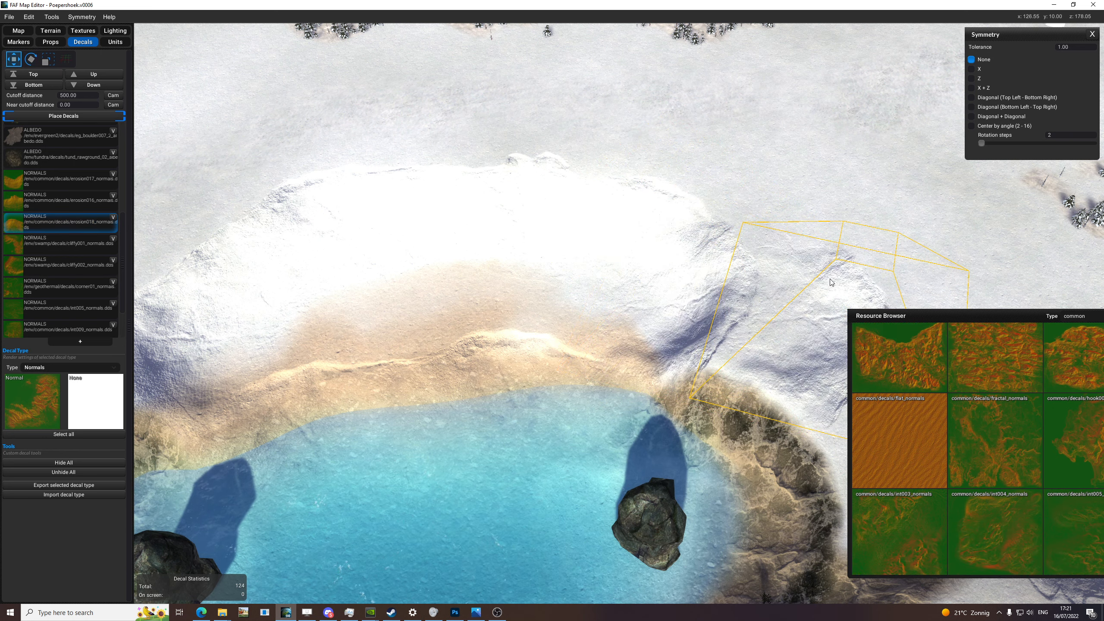
{"action": "middle_click_drag", "start_coordinate": [863, 321], "coordinate": [634, 209]}
{"action": "scroll", "coordinate": [633, 209], "scroll_direction": "up", "scroll_amount": 5}
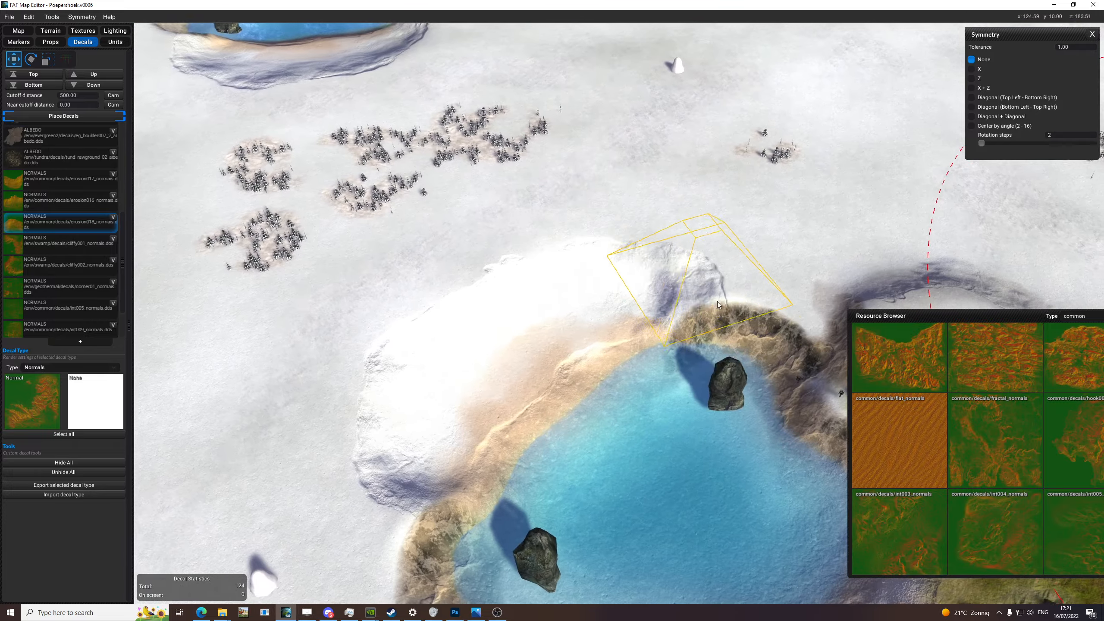
{"action": "scroll", "coordinate": [607, 301], "scroll_direction": "down", "scroll_amount": 3}
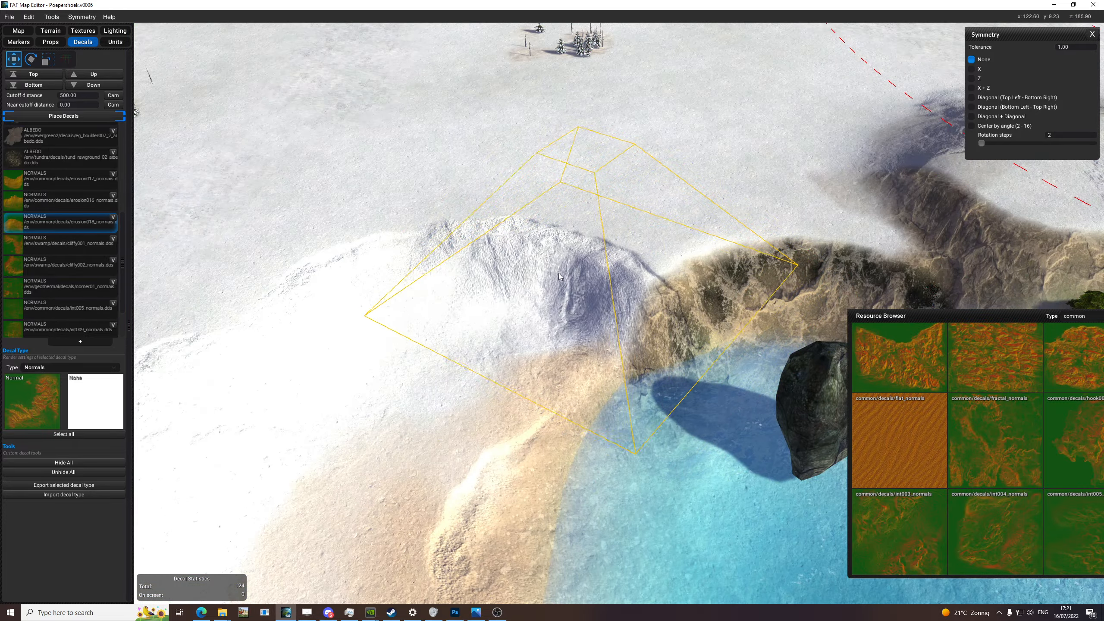
- Switch to texture painting and examine the cliffs, grassy valleys and both lakes' shores across the map
{"action": "left_click", "coordinate": [82, 31]}
{"action": "scroll", "coordinate": [551, 243], "scroll_direction": "down", "scroll_amount": 4}
{"action": "middle_click_drag", "start_coordinate": [782, 317], "coordinate": [636, 310]}
{"action": "scroll", "coordinate": [456, 240], "scroll_direction": "up", "scroll_amount": 5}
{"action": "scroll", "coordinate": [557, 306], "scroll_direction": "down", "scroll_amount": 5}
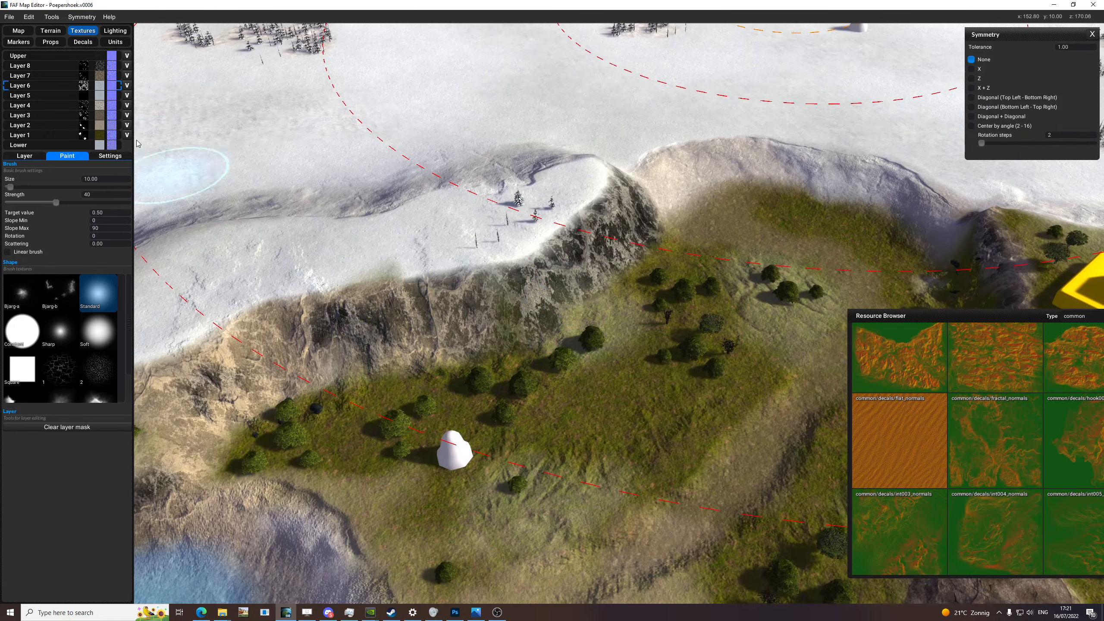
{"action": "scroll", "coordinate": [621, 283], "scroll_direction": "up", "scroll_amount": 3}
{"action": "scroll", "coordinate": [728, 286], "scroll_direction": "down", "scroll_amount": 2}
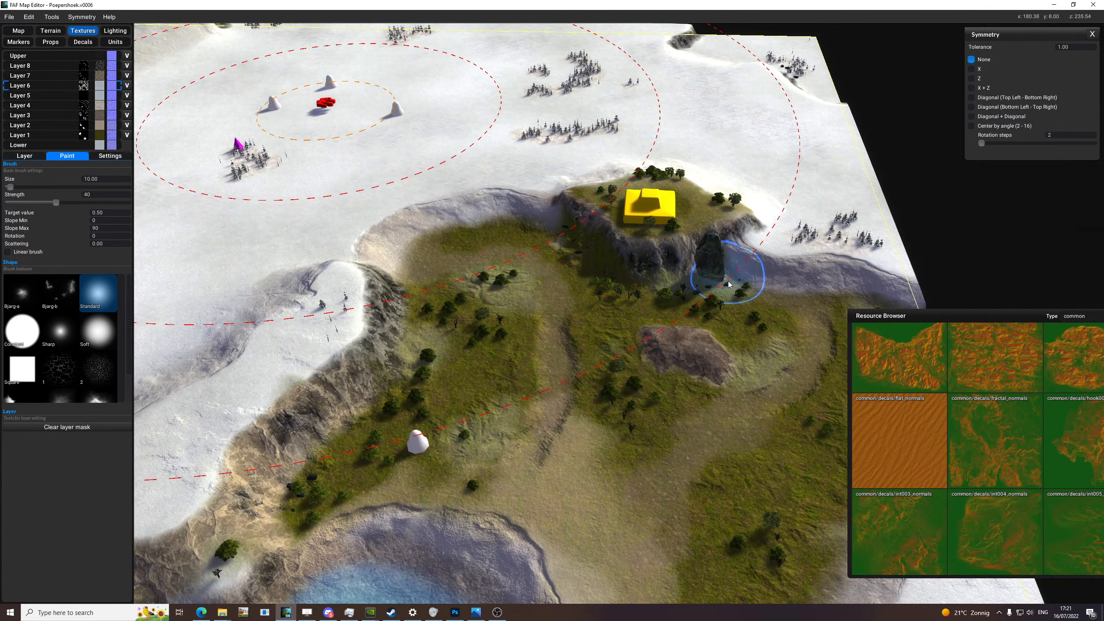
{"action": "scroll", "coordinate": [700, 370], "scroll_direction": "down", "scroll_amount": 8}
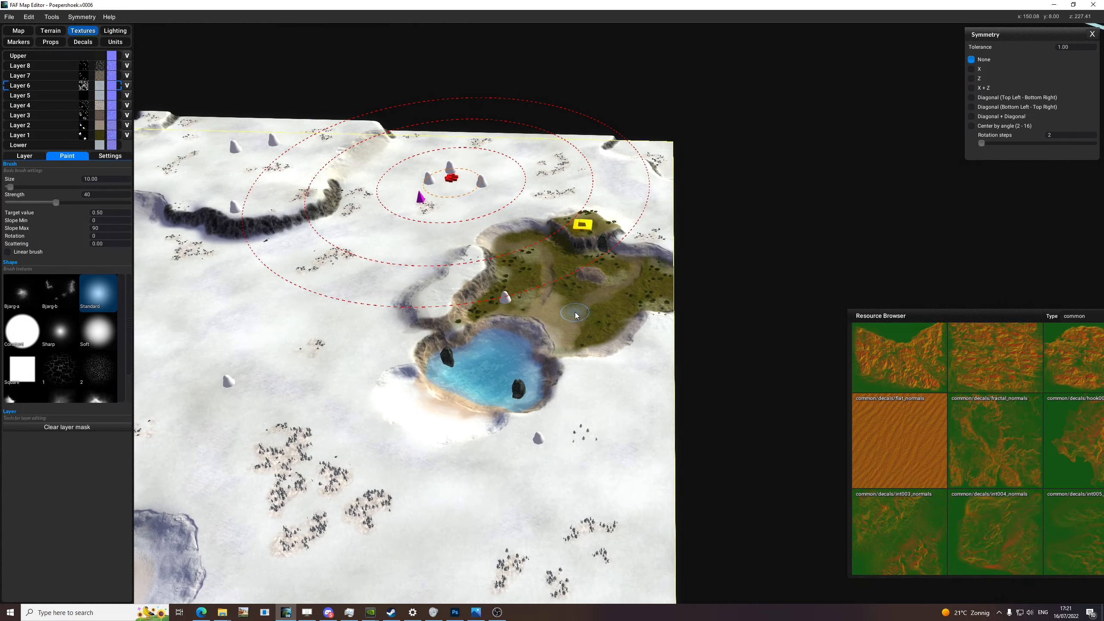
{"action": "middle_click_drag", "start_coordinate": [620, 375], "coordinate": [670, 374]}
{"action": "scroll", "coordinate": [638, 292], "scroll_direction": "up", "scroll_amount": 6}
{"action": "middle_click_drag", "start_coordinate": [639, 287], "coordinate": [707, 316]}
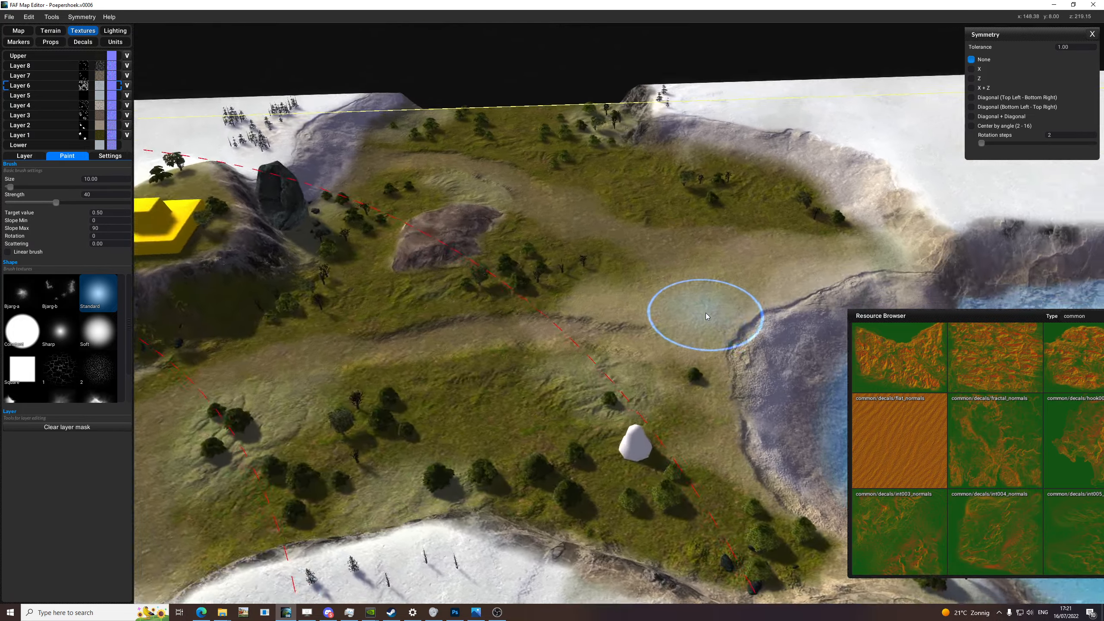
{"action": "scroll", "coordinate": [708, 317], "scroll_direction": "down", "scroll_amount": 6}
{"action": "middle_click_drag", "start_coordinate": [640, 357], "coordinate": [622, 292]}
{"action": "scroll", "coordinate": [640, 394], "scroll_direction": "up", "scroll_amount": 8}
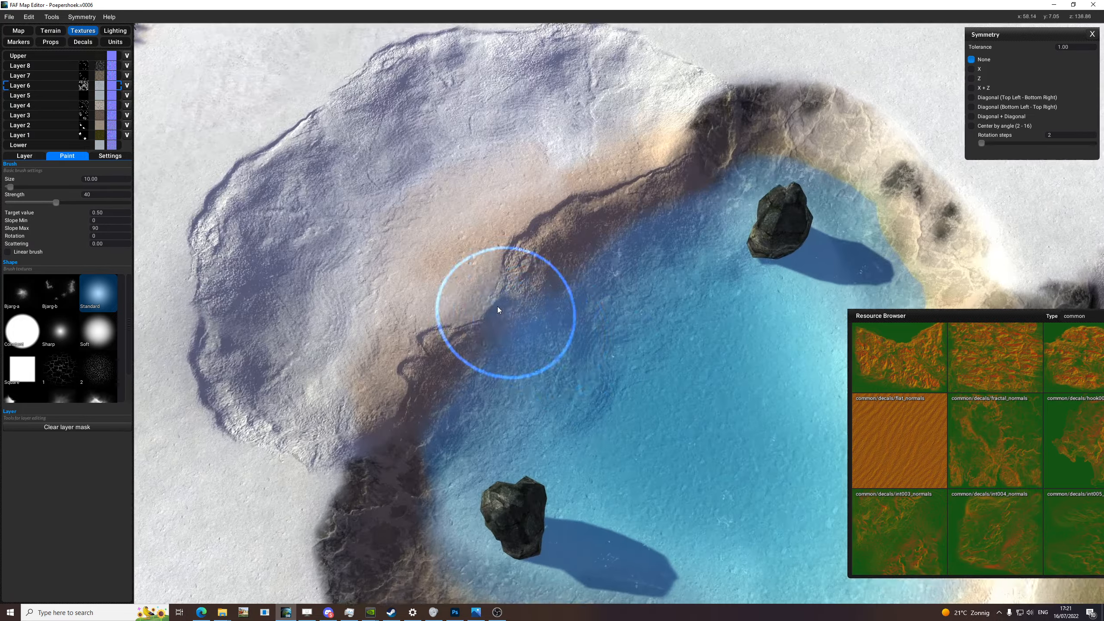
- Paint Layer 3 at target value 0.25 with a size 11 Standard brush over the first lake's snowy, rocky beach
{"action": "middle_click_drag", "start_coordinate": [498, 308], "coordinate": [627, 373]}
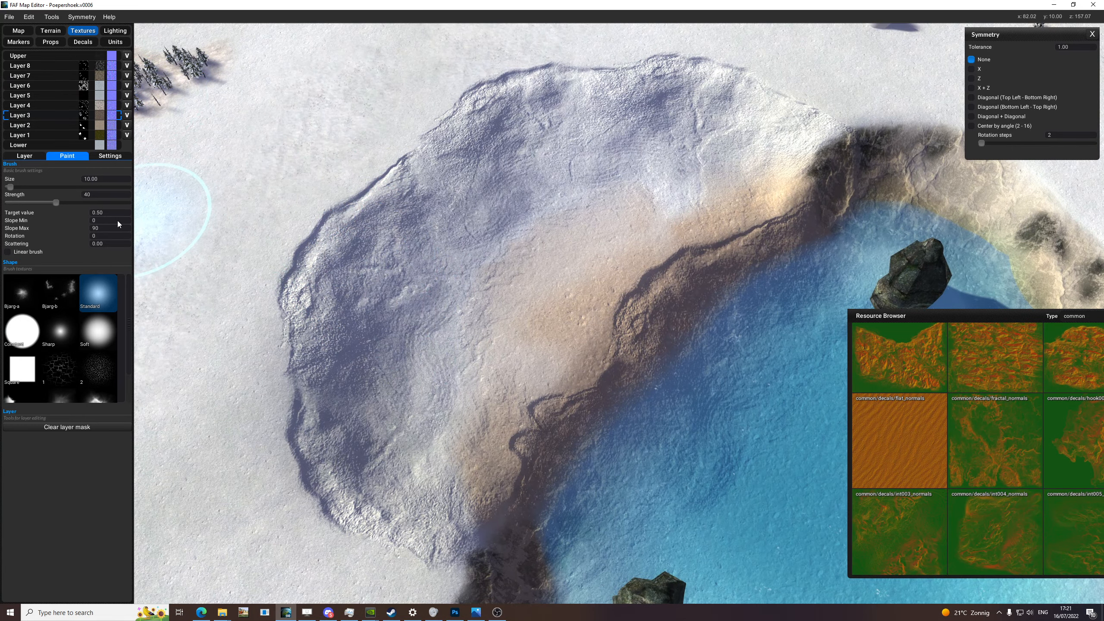
{"action": "left_click", "coordinate": [341, 267]}
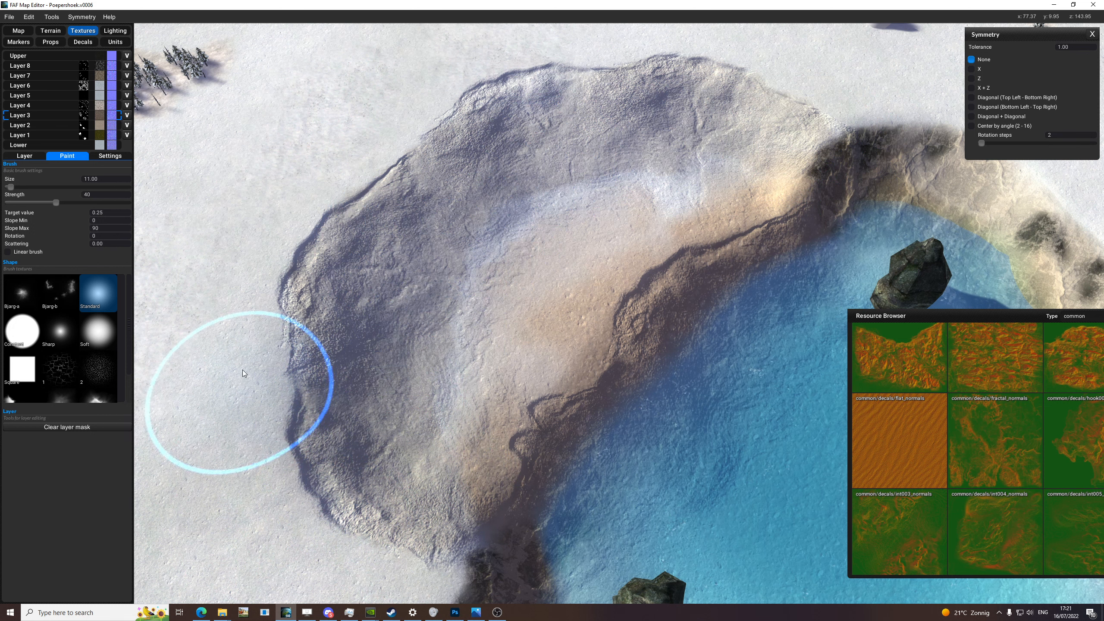
{"action": "mouse_move", "coordinate": [727, 182]}
{"action": "left_mouse_down"}
{"action": "mouse_move", "coordinate": [545, 269]}
{"action": "mouse_move", "coordinate": [510, 387]}
{"action": "left_mouse_up"}
- Paint Layer 2 at target value 0.25 over the sandy inner band of the first lake's beach, down to the waterline
{"action": "left_click", "coordinate": [53, 126]}
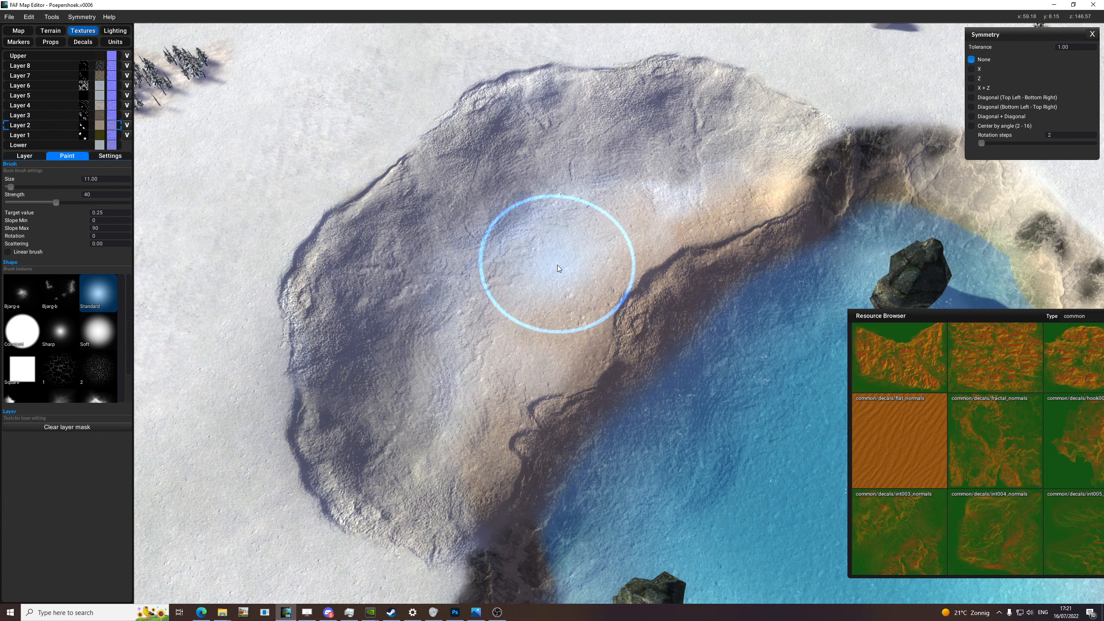
{"action": "mouse_move", "coordinate": [590, 306]}
{"action": "left_mouse_down"}
{"action": "mouse_move", "coordinate": [568, 337]}
{"action": "mouse_move", "coordinate": [633, 214]}
{"action": "mouse_move", "coordinate": [691, 203]}
{"action": "mouse_move", "coordinate": [526, 396]}
{"action": "mouse_move", "coordinate": [460, 454]}
{"action": "mouse_move", "coordinate": [537, 357]}
{"action": "mouse_move", "coordinate": [659, 317]}
{"action": "mouse_move", "coordinate": [575, 347]}
{"action": "mouse_move", "coordinate": [578, 264]}
{"action": "mouse_move", "coordinate": [744, 207]}
{"action": "mouse_move", "coordinate": [457, 401]}
{"action": "mouse_move", "coordinate": [505, 475]}
{"action": "mouse_move", "coordinate": [490, 442]}
{"action": "mouse_move", "coordinate": [446, 449]}
{"action": "mouse_move", "coordinate": [471, 500]}
{"action": "left_mouse_up"}
{"action": "left_click", "coordinate": [54, 116]}
{"action": "left_click", "coordinate": [60, 76]}
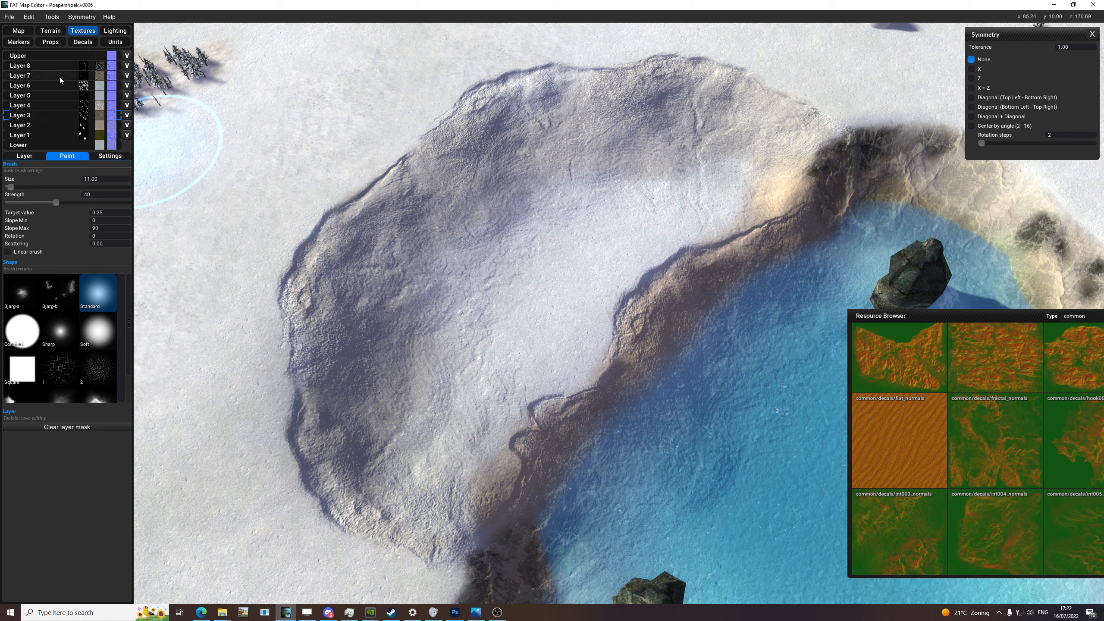
{"action": "left_click_drag", "start_coordinate": [505, 469], "coordinate": [481, 474]}
{"action": "left_click", "coordinate": [87, 115]}
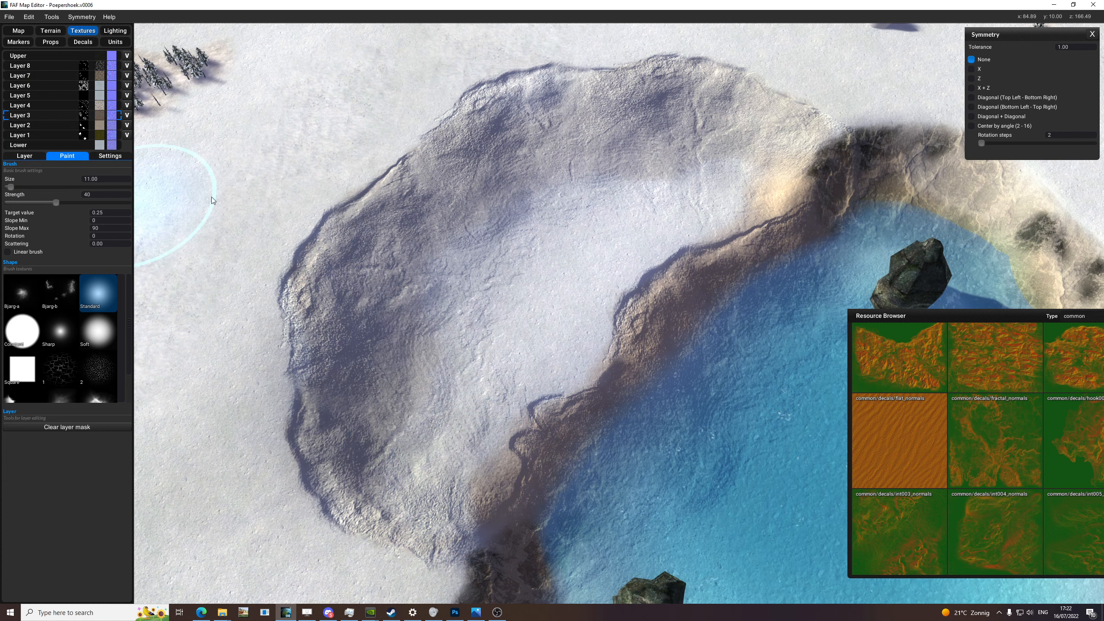
{"action": "left_click", "coordinate": [67, 123]}
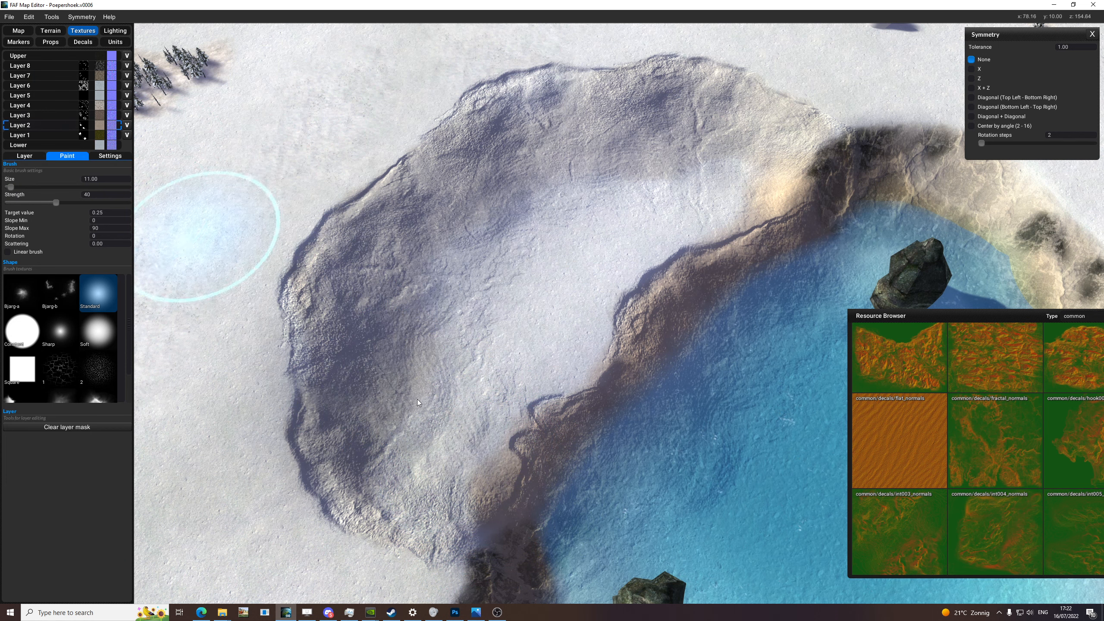
{"action": "scroll", "coordinate": [499, 416], "scroll_direction": "down", "scroll_amount": 3}
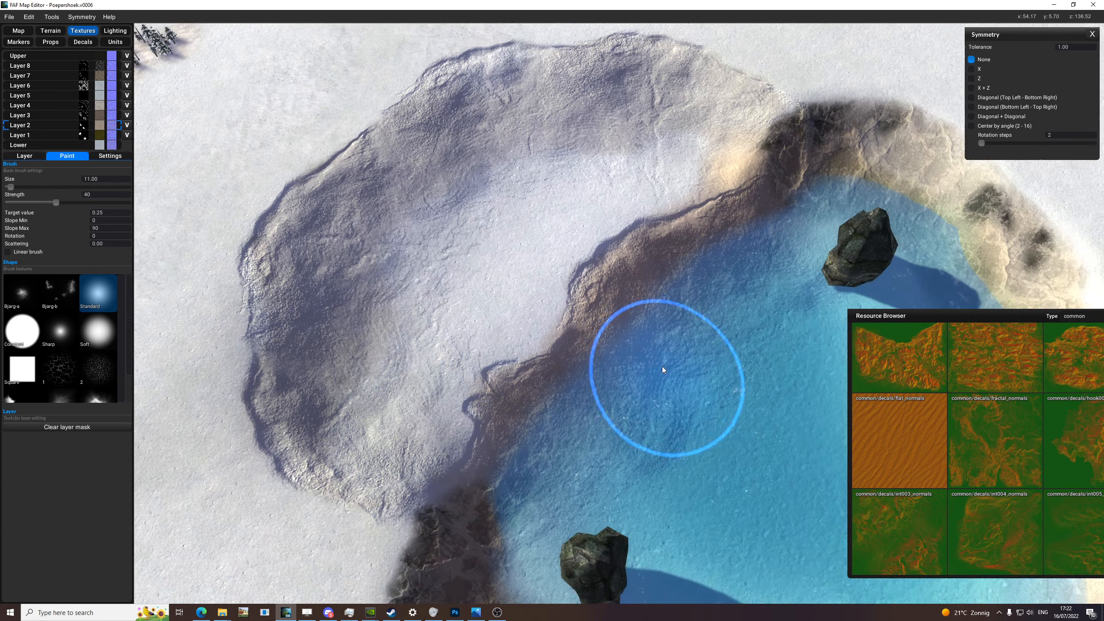
{"action": "right_click_drag", "start_coordinate": [663, 366], "coordinate": [739, 304]}
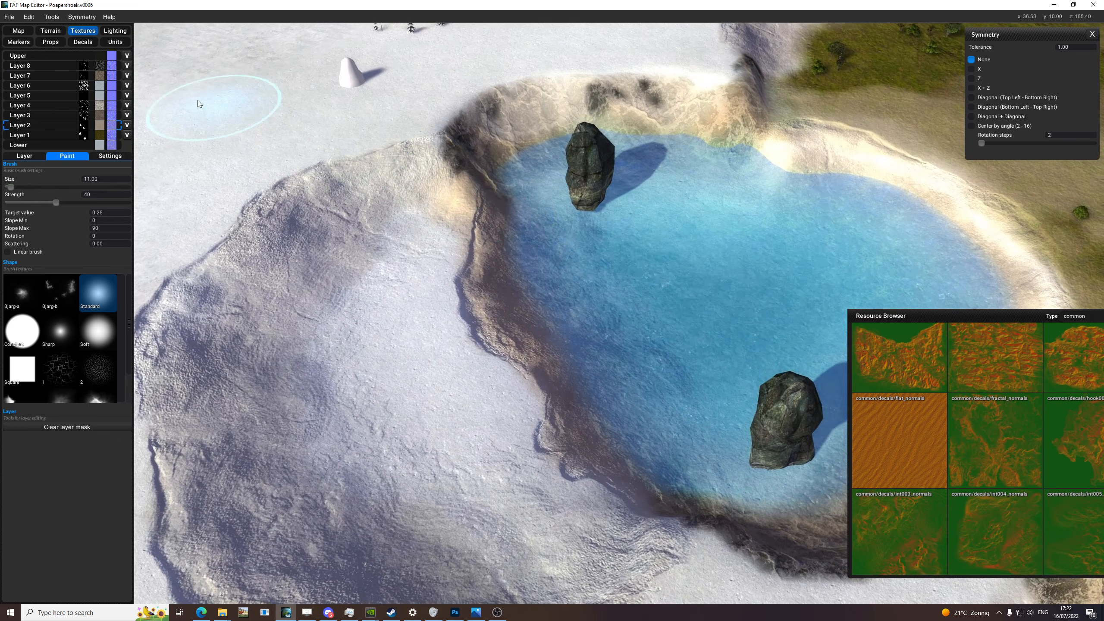
- Blend Layer 1 at target value 0.25 lightly over the inner part of the first lake's beach
{"action": "left_click", "coordinate": [69, 116]}
{"action": "scroll", "coordinate": [330, 179], "scroll_direction": "down", "scroll_amount": 3}
{"action": "right_click_drag", "start_coordinate": [330, 178], "coordinate": [217, 182]}
{"action": "scroll", "coordinate": [573, 278], "scroll_direction": "down", "scroll_amount": 3}
{"action": "left_click", "coordinate": [67, 133]}
{"action": "scroll", "coordinate": [478, 298], "scroll_direction": "up", "scroll_amount": 5}
{"action": "mouse_move", "coordinate": [477, 294]}
{"action": "left_mouse_down"}
{"action": "mouse_move", "coordinate": [454, 288]}
{"action": "mouse_move", "coordinate": [471, 393]}
{"action": "mouse_move", "coordinate": [591, 414]}
{"action": "mouse_move", "coordinate": [609, 383]}
{"action": "mouse_move", "coordinate": [695, 480]}
{"action": "mouse_move", "coordinate": [417, 313]}
{"action": "mouse_move", "coordinate": [425, 414]}
{"action": "mouse_move", "coordinate": [587, 451]}
{"action": "left_mouse_up"}
- Set the target value to 1, try a size 16 Standard-brush stroke of Layer 1 on the beach, and undo it
{"action": "left_click_drag", "start_coordinate": [114, 213], "coordinate": [61, 209]}
{"action": "type", "text": "1"}
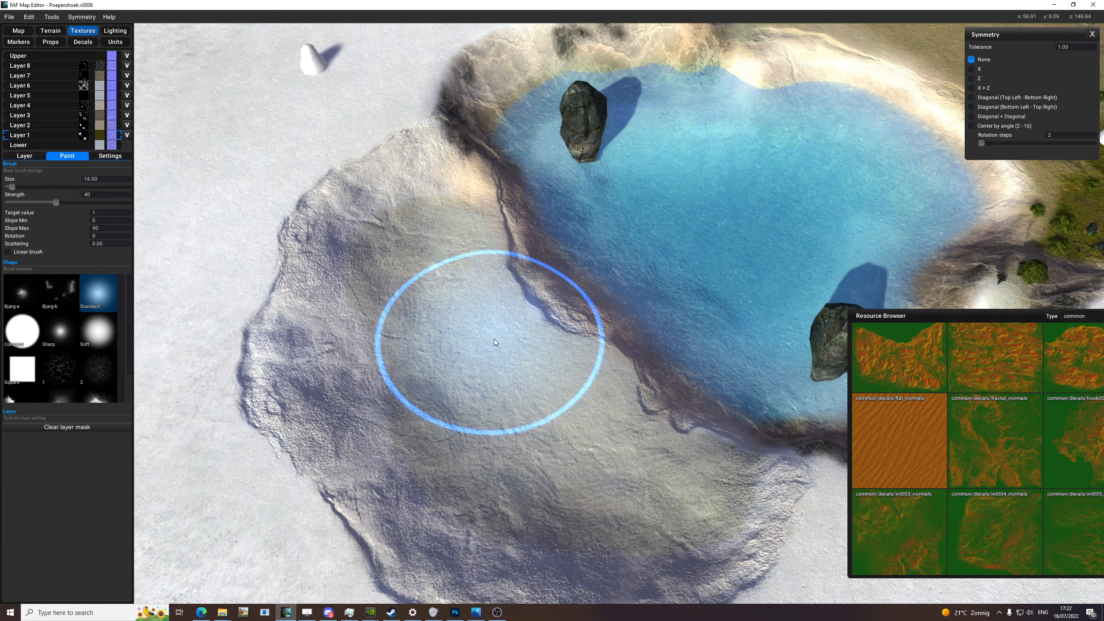
{"action": "mouse_move", "coordinate": [494, 338]}
{"action": "left_mouse_down"}
{"action": "mouse_move", "coordinate": [442, 272]}
{"action": "mouse_move", "coordinate": [481, 297]}
{"action": "mouse_move", "coordinate": [455, 274]}
{"action": "left_mouse_up"}
{"action": "key", "text": "ctrl+z"}
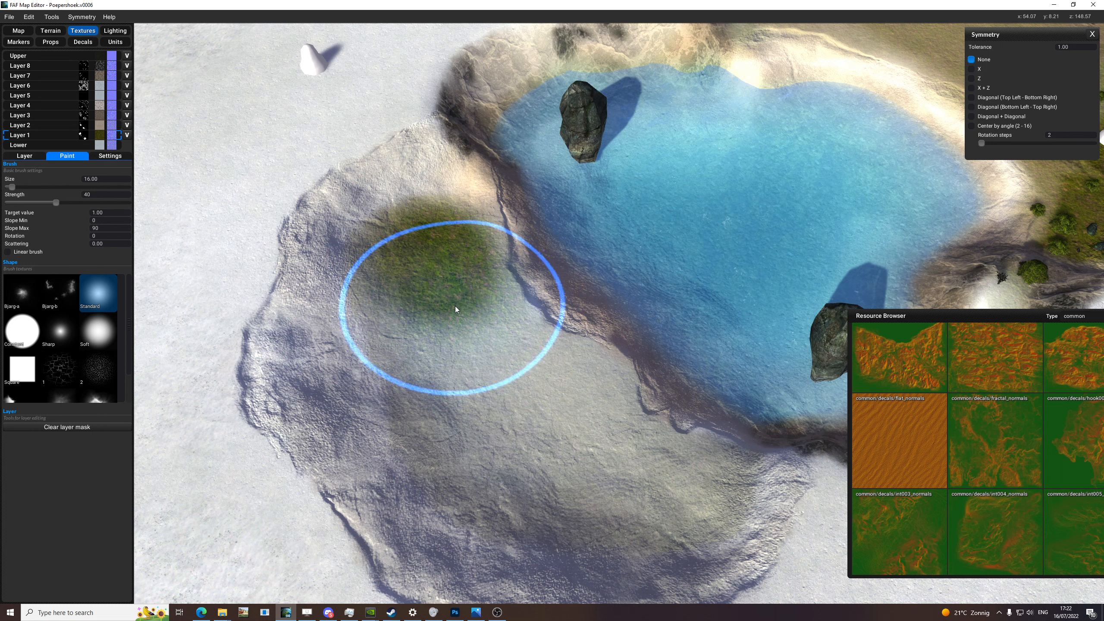
{"action": "key", "text": "ctrl+z"}
- Paint a Layer 1 grass strip along the first lake's waterline with the Mountain2 brush at size 11 to 12
{"action": "scroll", "coordinate": [283, 353], "scroll_direction": "down", "scroll_amount": 5}
{"action": "scroll", "coordinate": [65, 344], "scroll_direction": "down", "scroll_amount": 1}
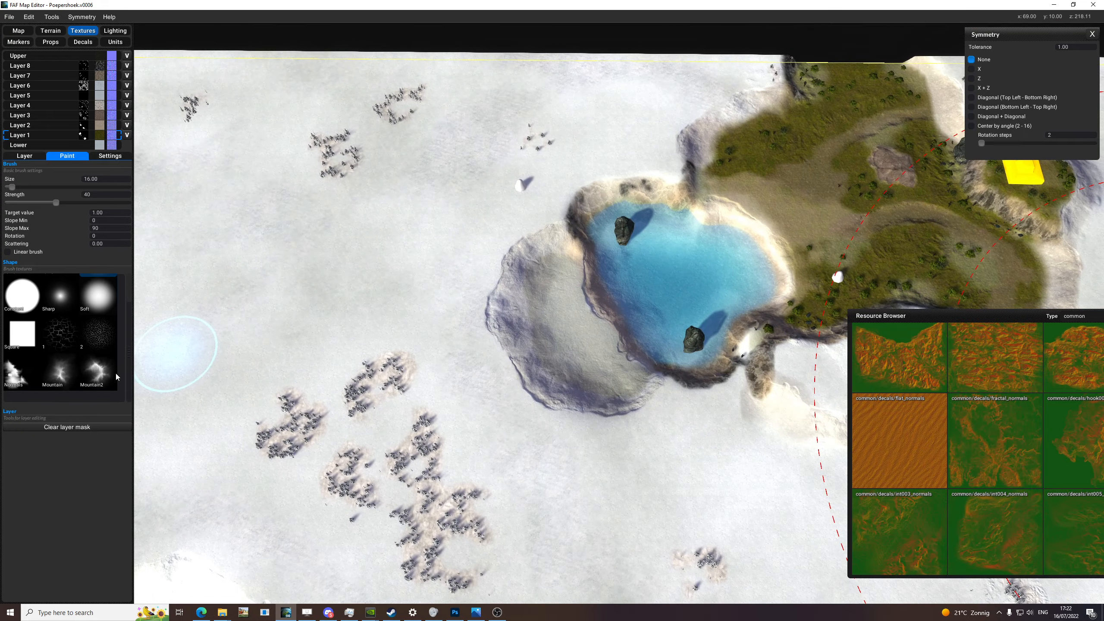
{"action": "left_click", "coordinate": [99, 370]}
{"action": "scroll", "coordinate": [556, 322], "scroll_direction": "up", "scroll_amount": 3}
{"action": "left_click_drag", "start_coordinate": [549, 312], "coordinate": [561, 311]}
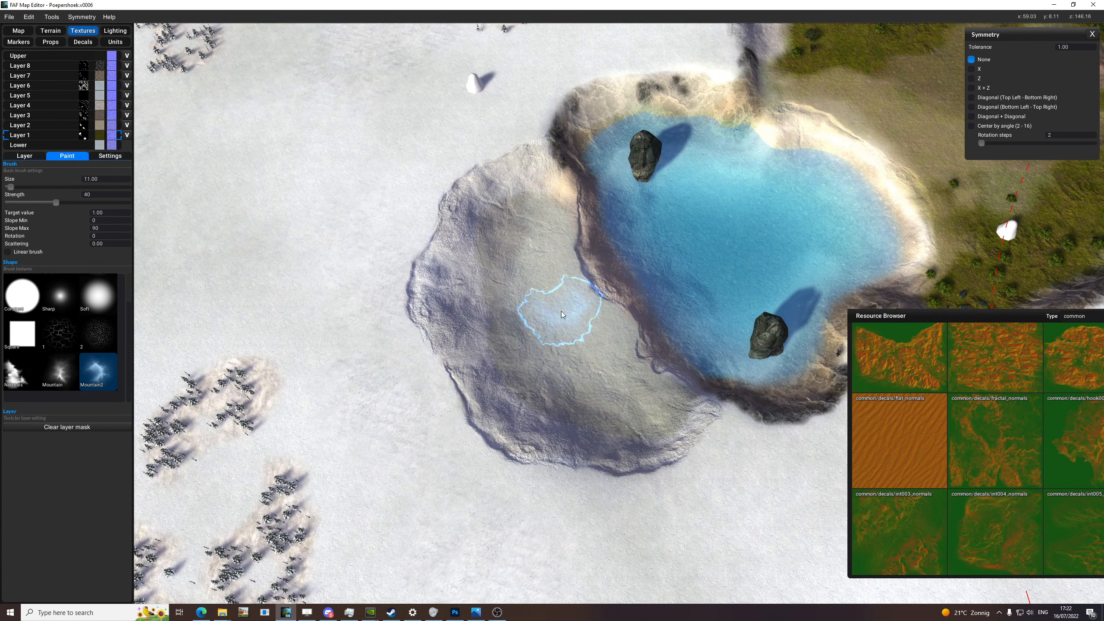
{"action": "mouse_move", "coordinate": [533, 248]}
{"action": "left_mouse_down"}
{"action": "mouse_move", "coordinate": [540, 296]}
{"action": "mouse_move", "coordinate": [533, 231]}
{"action": "mouse_move", "coordinate": [551, 297]}
{"action": "mouse_move", "coordinate": [596, 340]}
{"action": "mouse_move", "coordinate": [546, 288]}
{"action": "mouse_move", "coordinate": [604, 374]}
{"action": "mouse_move", "coordinate": [651, 407]}
{"action": "mouse_move", "coordinate": [568, 303]}
{"action": "mouse_move", "coordinate": [560, 252]}
{"action": "mouse_move", "coordinate": [601, 324]}
{"action": "mouse_move", "coordinate": [582, 317]}
{"action": "mouse_move", "coordinate": [618, 386]}
{"action": "mouse_move", "coordinate": [655, 398]}
{"action": "mouse_move", "coordinate": [583, 353]}
{"action": "mouse_move", "coordinate": [547, 236]}
{"action": "left_mouse_up"}
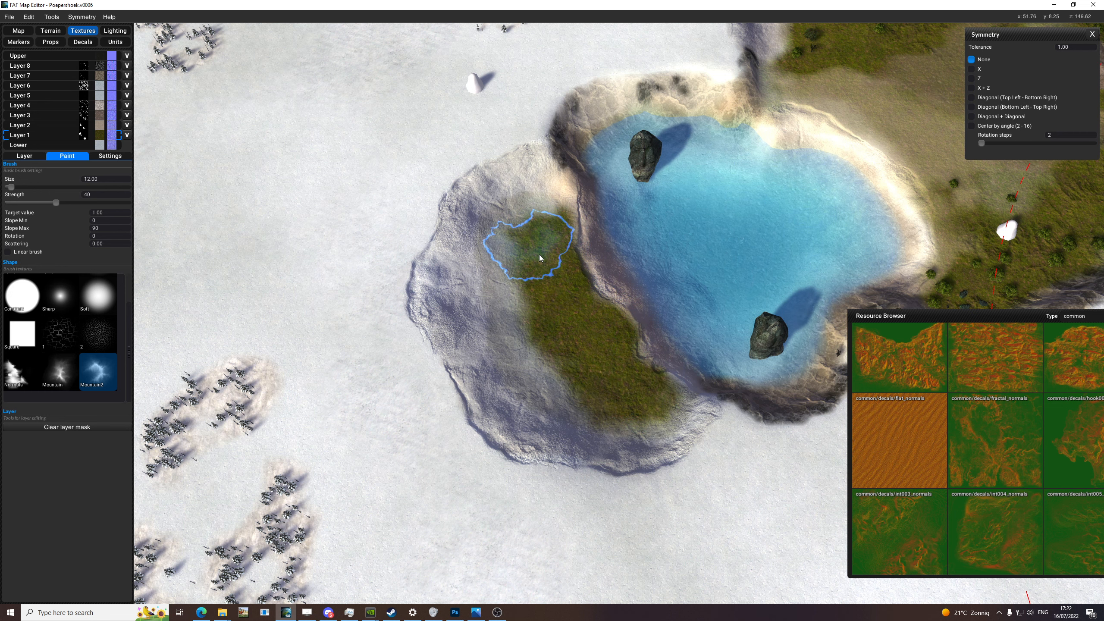
- Switch to the Standard brush at size 42 and soften the edges of the grass strip on the first lake's beach
{"action": "scroll", "coordinate": [541, 256], "scroll_direction": "up", "scroll_amount": 3}
{"action": "left_click", "coordinate": [23, 293]}
{"action": "scroll", "coordinate": [103, 298], "scroll_direction": "up", "scroll_amount": 2}
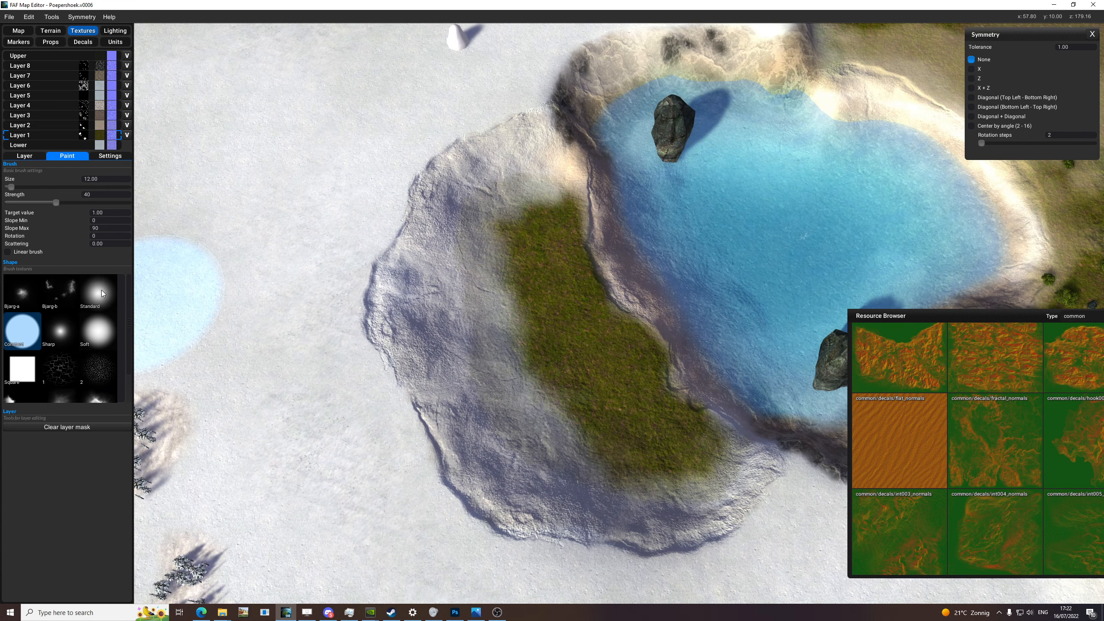
{"action": "left_click", "coordinate": [102, 290]}
{"action": "left_click_drag", "start_coordinate": [361, 306], "coordinate": [390, 296]}
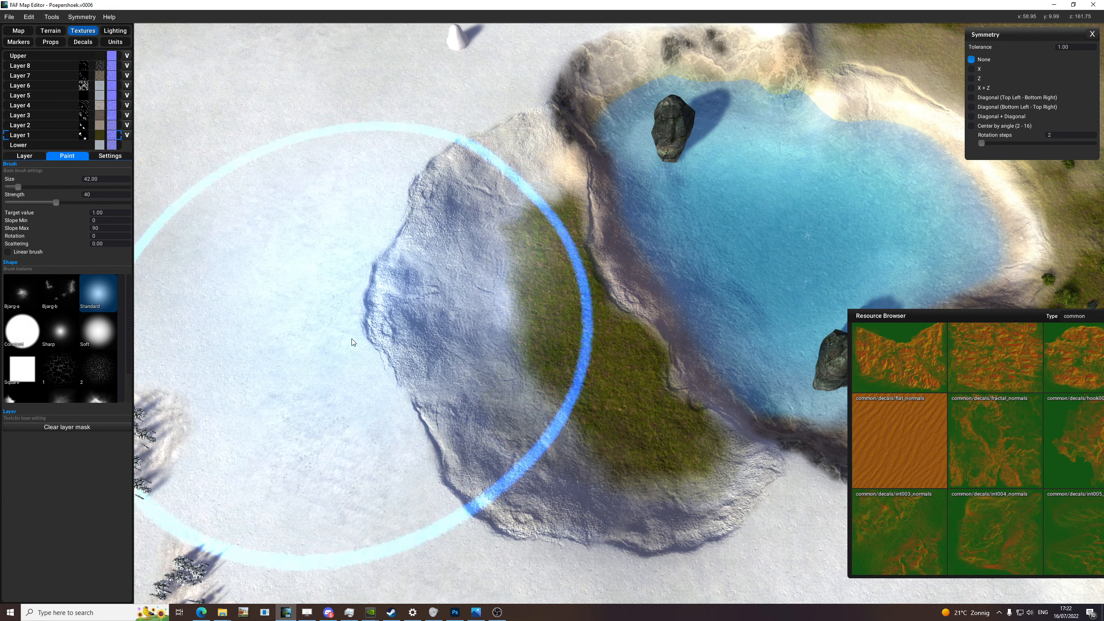
{"action": "scroll", "coordinate": [462, 453], "scroll_direction": "down", "scroll_amount": 2}
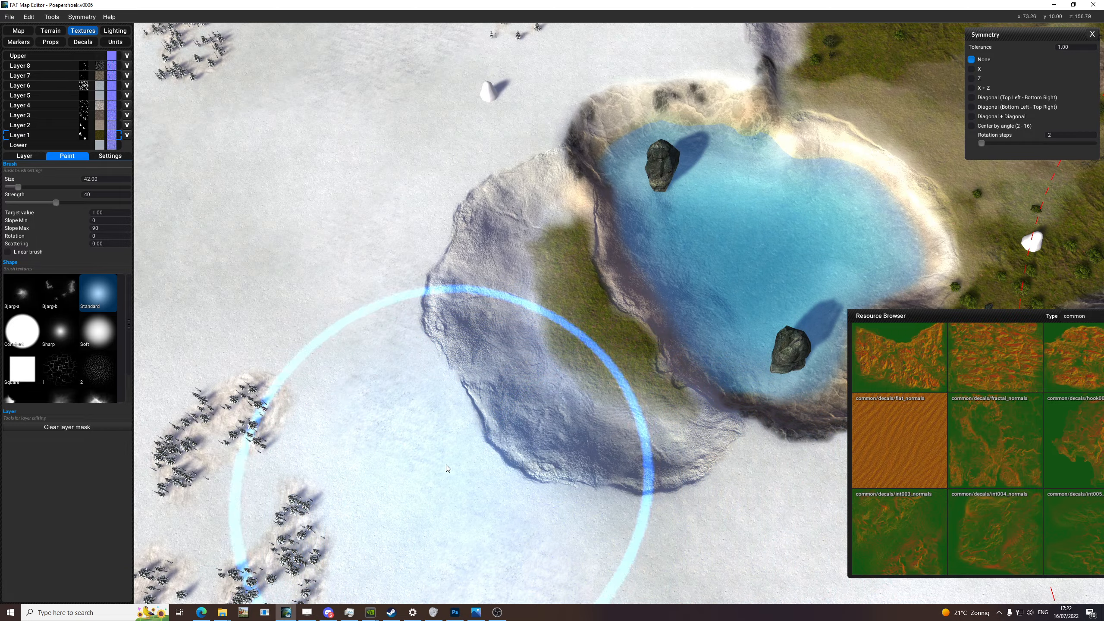
- Blend Layer 3 at target value 0.25 over the white beach of the second lake with the Standard brush at size 18
{"action": "mouse_move", "coordinate": [479, 458]}
{"action": "middle_mouse_down"}
{"action": "mouse_move", "coordinate": [441, 351]}
{"action": "mouse_move", "coordinate": [439, 287]}
{"action": "mouse_move", "coordinate": [464, 311]}
{"action": "mouse_move", "coordinate": [483, 382]}
{"action": "middle_mouse_up"}
{"action": "scroll", "coordinate": [752, 398], "scroll_direction": "up", "scroll_amount": 4}
{"action": "scroll", "coordinate": [749, 405], "scroll_direction": "down", "scroll_amount": 4}
{"action": "mouse_move", "coordinate": [580, 260]}
{"action": "middle_mouse_down"}
{"action": "mouse_move", "coordinate": [518, 404]}
{"action": "mouse_move", "coordinate": [643, 266]}
{"action": "middle_mouse_up"}
{"action": "scroll", "coordinate": [653, 283], "scroll_direction": "down", "scroll_amount": 2}
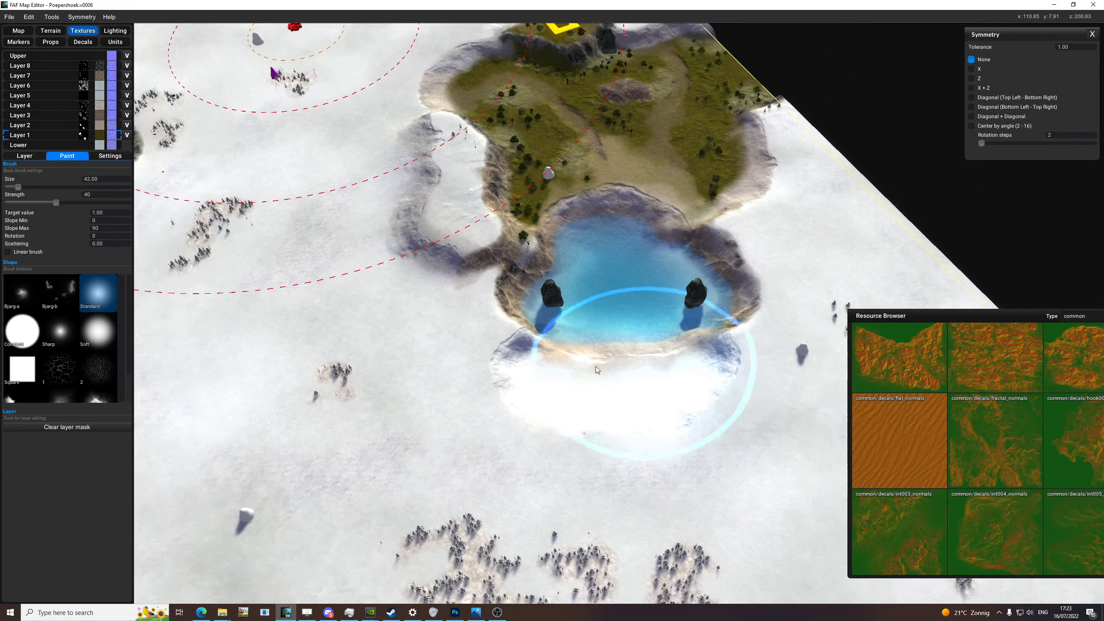
{"action": "mouse_move", "coordinate": [595, 366]}
{"action": "middle_mouse_down"}
{"action": "mouse_move", "coordinate": [451, 357]}
{"action": "mouse_move", "coordinate": [460, 346]}
{"action": "mouse_move", "coordinate": [568, 396]}
{"action": "mouse_move", "coordinate": [542, 296]}
{"action": "mouse_move", "coordinate": [633, 373]}
{"action": "mouse_move", "coordinate": [707, 359]}
{"action": "mouse_move", "coordinate": [710, 291]}
{"action": "mouse_move", "coordinate": [723, 285]}
{"action": "mouse_move", "coordinate": [719, 321]}
{"action": "mouse_move", "coordinate": [669, 282]}
{"action": "mouse_move", "coordinate": [647, 363]}
{"action": "mouse_move", "coordinate": [814, 195]}
{"action": "mouse_move", "coordinate": [691, 282]}
{"action": "mouse_move", "coordinate": [608, 253]}
{"action": "middle_mouse_up"}
{"action": "scroll", "coordinate": [719, 321], "scroll_direction": "down", "scroll_amount": 5}
{"action": "scroll", "coordinate": [647, 362], "scroll_direction": "up", "scroll_amount": 6}
{"action": "scroll", "coordinate": [609, 253], "scroll_direction": "up", "scroll_amount": 3}
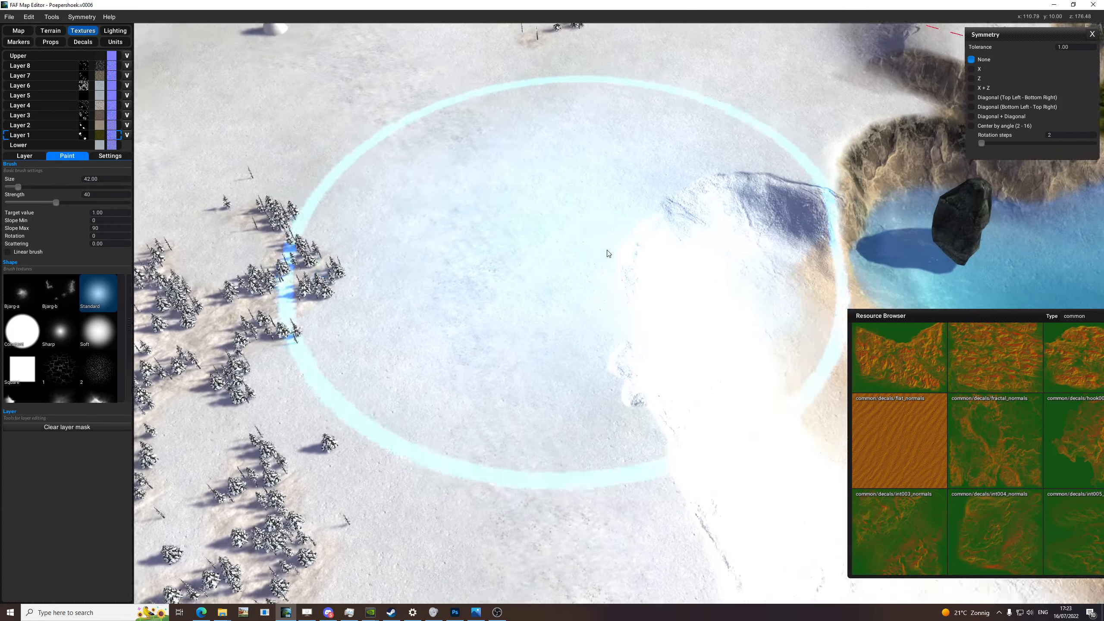
{"action": "left_click", "coordinate": [75, 114]}
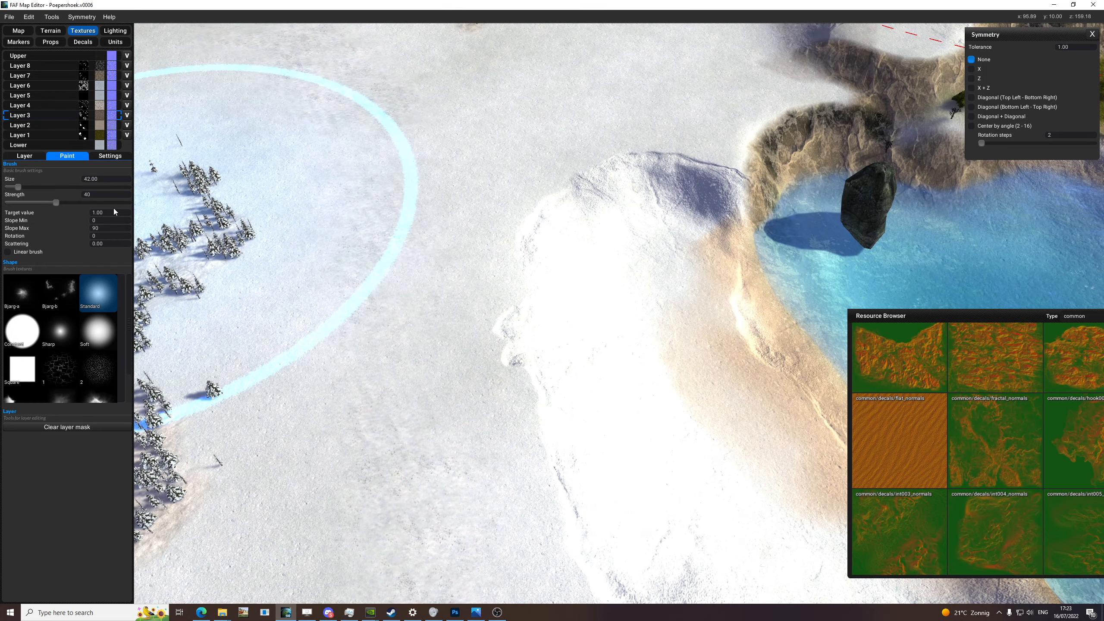
{"action": "left_click", "coordinate": [110, 210]}
{"action": "type", "text": "0.25"}
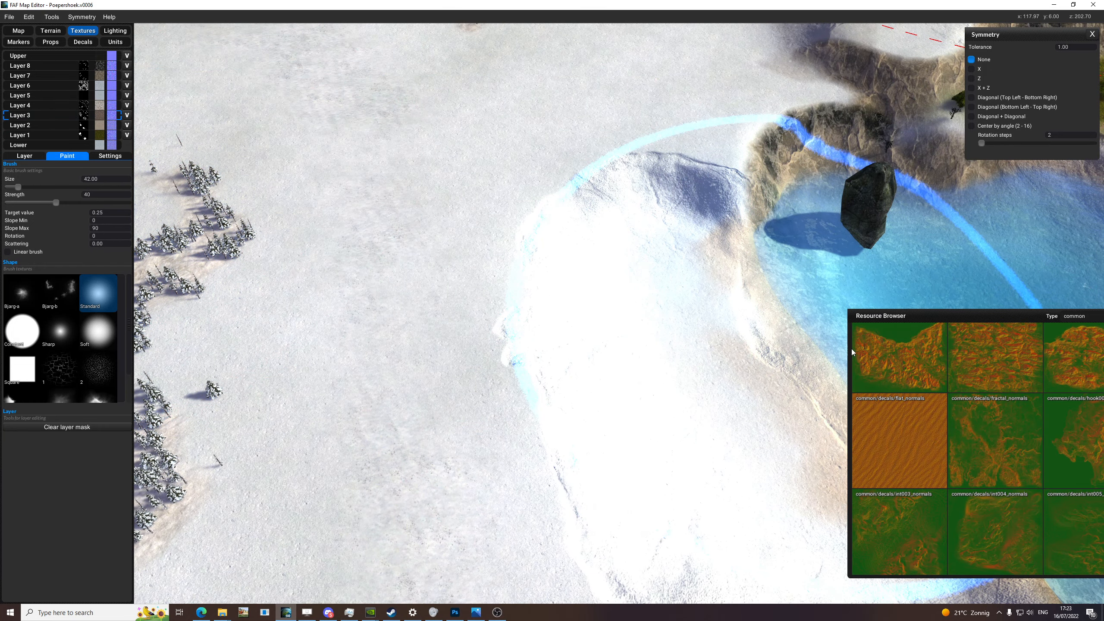
{"action": "type", "text": "b"}
{"action": "left_click_drag", "start_coordinate": [647, 256], "coordinate": [621, 253]}
{"action": "mouse_move", "coordinate": [685, 235]}
{"action": "left_mouse_down"}
{"action": "mouse_move", "coordinate": [604, 278]}
{"action": "mouse_move", "coordinate": [579, 254]}
{"action": "mouse_move", "coordinate": [597, 247]}
{"action": "mouse_move", "coordinate": [634, 474]}
{"action": "mouse_move", "coordinate": [619, 413]}
{"action": "left_mouse_up"}
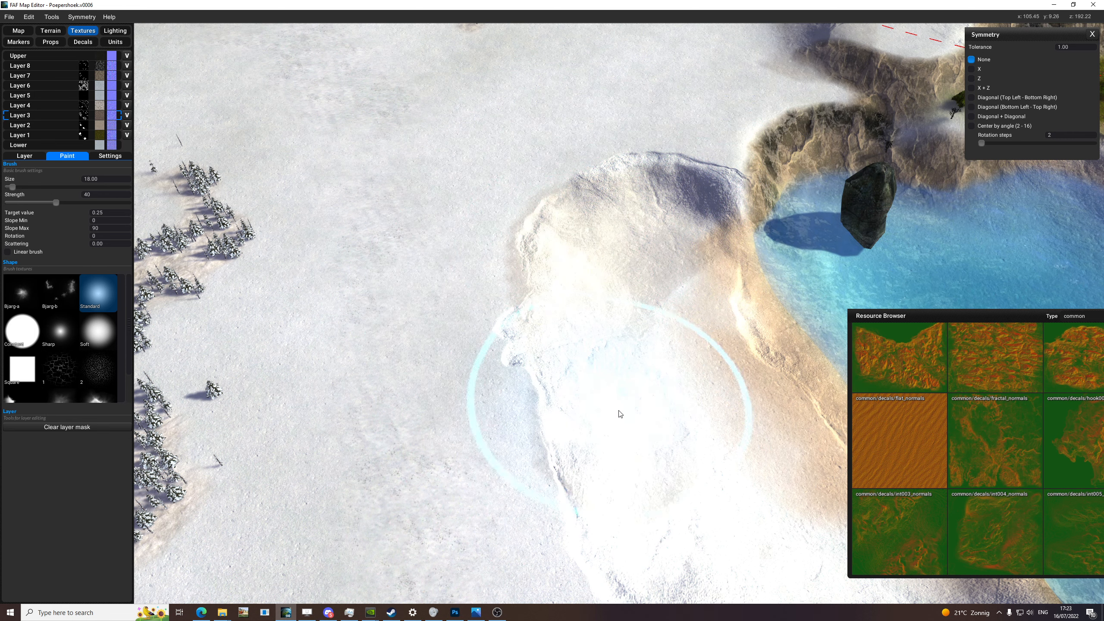
{"action": "middle_click_drag", "start_coordinate": [618, 413], "coordinate": [592, 326]}
{"action": "mouse_move", "coordinate": [591, 326]}
{"action": "left_mouse_down"}
{"action": "mouse_move", "coordinate": [695, 446]}
{"action": "mouse_move", "coordinate": [647, 425]}
{"action": "left_mouse_up"}
{"action": "middle_click_drag", "start_coordinate": [647, 424], "coordinate": [595, 378]}
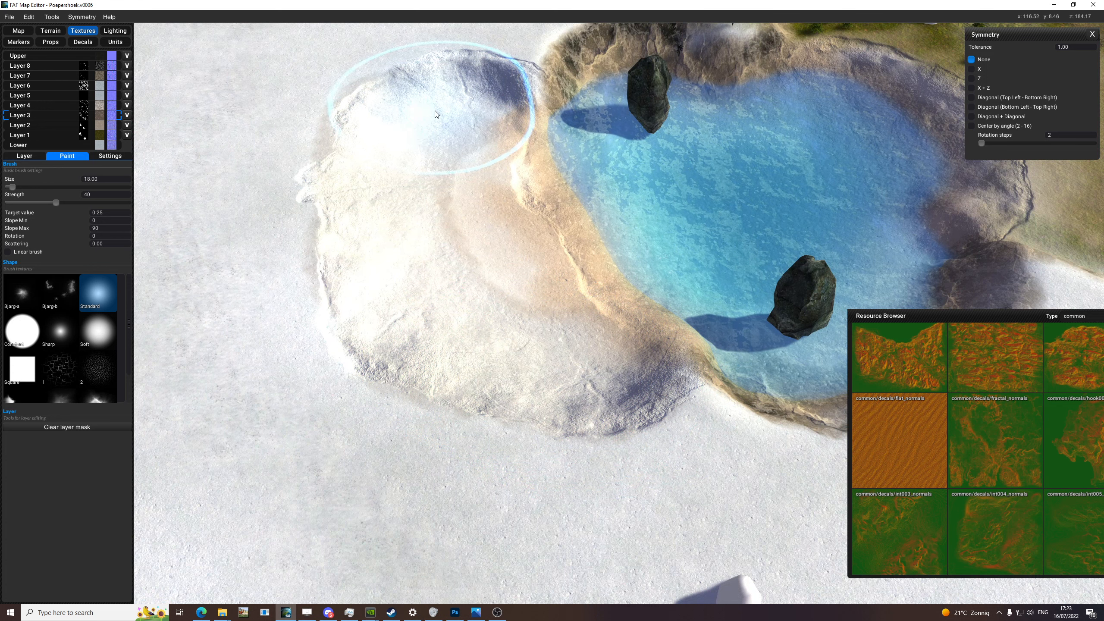
- Extend the Layer 3 blend along the outer rim of the second lake's beach at brush size 10
{"action": "middle_click_drag", "start_coordinate": [420, 113], "coordinate": [456, 230]}
{"action": "key", "text": "b"}
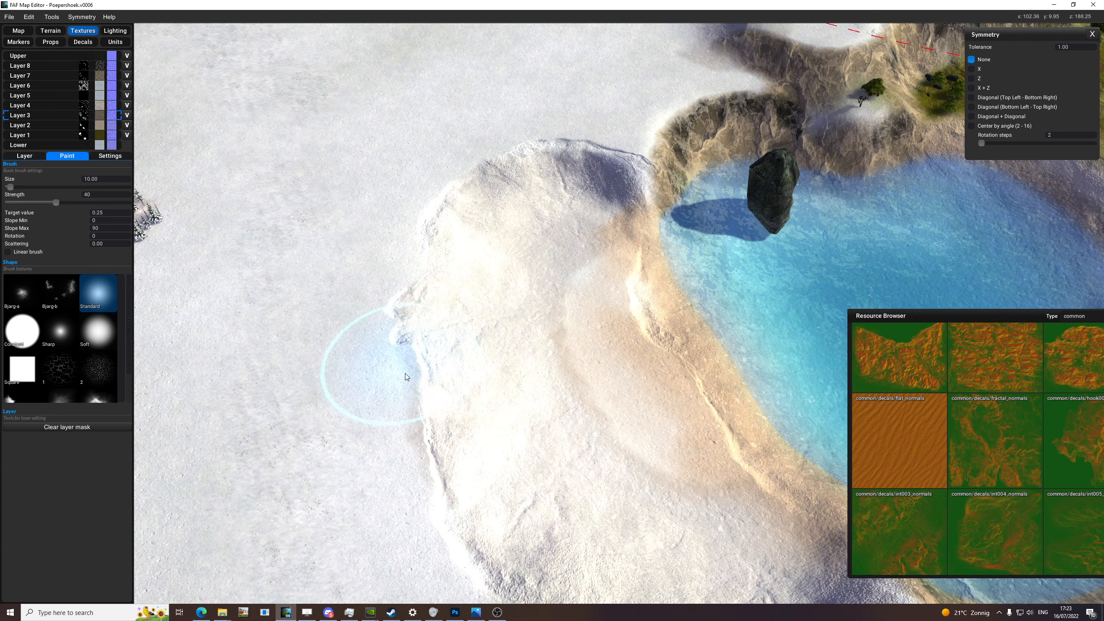
{"action": "middle_click_drag", "start_coordinate": [407, 514], "coordinate": [351, 444]}
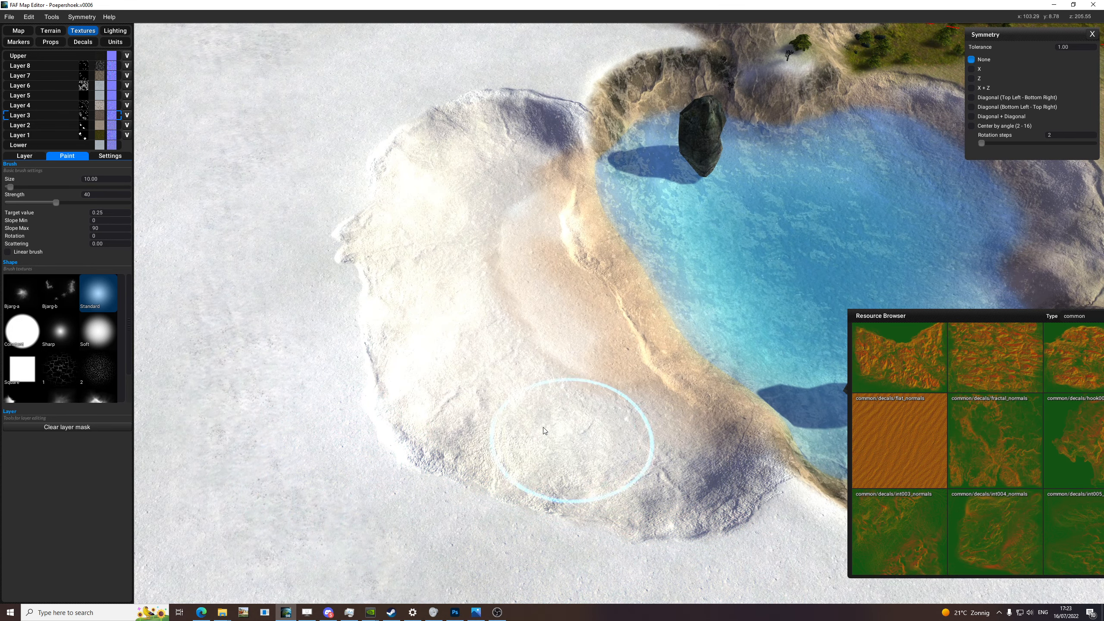
{"action": "scroll", "coordinate": [571, 122], "scroll_direction": "up", "scroll_amount": 2}
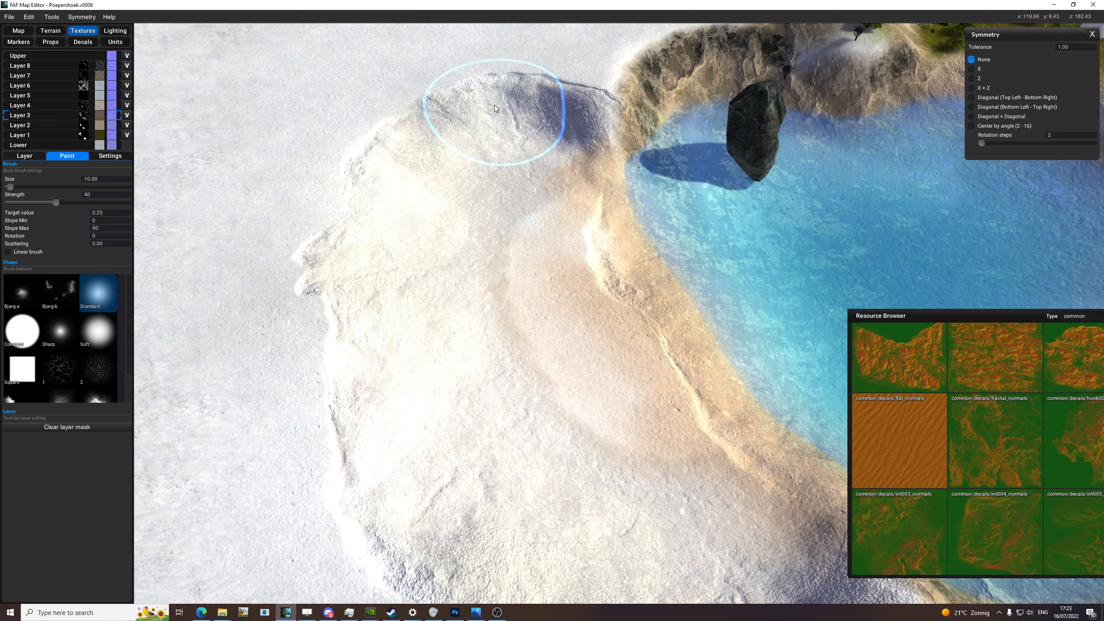
{"action": "middle_click_drag", "start_coordinate": [512, 104], "coordinate": [505, 249]}
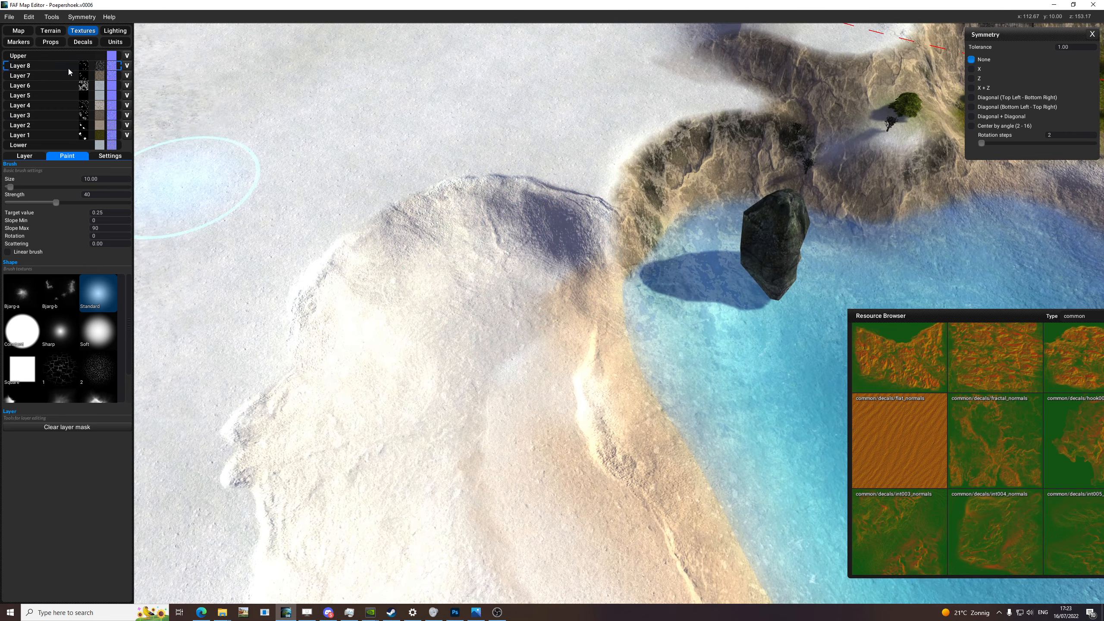
- Paint Layer 7 rock at target value 1 and size 5 where the second lake's beach meets the cliff
{"action": "left_click", "coordinate": [66, 76]}
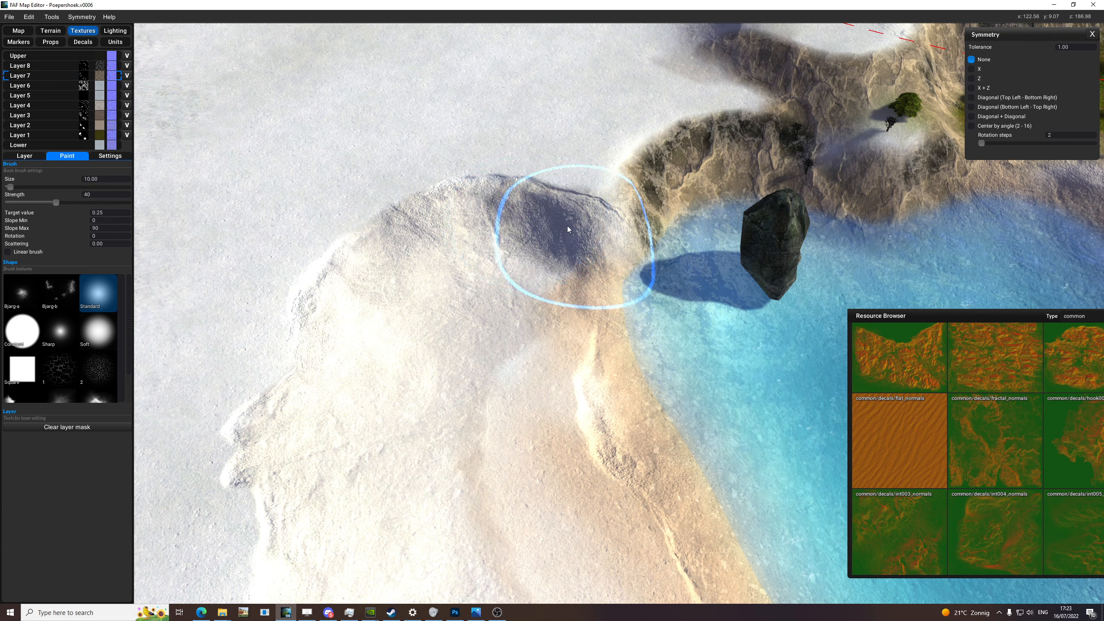
{"action": "type", "text": "1"}
{"action": "mouse_move", "coordinate": [641, 252]}
{"action": "left_mouse_down"}
{"action": "mouse_move", "coordinate": [494, 216]}
{"action": "mouse_move", "coordinate": [492, 244]}
{"action": "mouse_move", "coordinate": [518, 267]}
{"action": "mouse_move", "coordinate": [491, 264]}
{"action": "mouse_move", "coordinate": [534, 274]}
{"action": "mouse_move", "coordinate": [514, 213]}
{"action": "mouse_move", "coordinate": [552, 203]}
{"action": "mouse_move", "coordinate": [471, 224]}
{"action": "left_mouse_up"}
{"action": "key", "text": "b"}
{"action": "mouse_move", "coordinate": [573, 243]}
{"action": "middle_mouse_down"}
{"action": "mouse_move", "coordinate": [774, 200]}
{"action": "mouse_move", "coordinate": [782, 287]}
{"action": "mouse_move", "coordinate": [766, 304]}
{"action": "middle_mouse_up"}
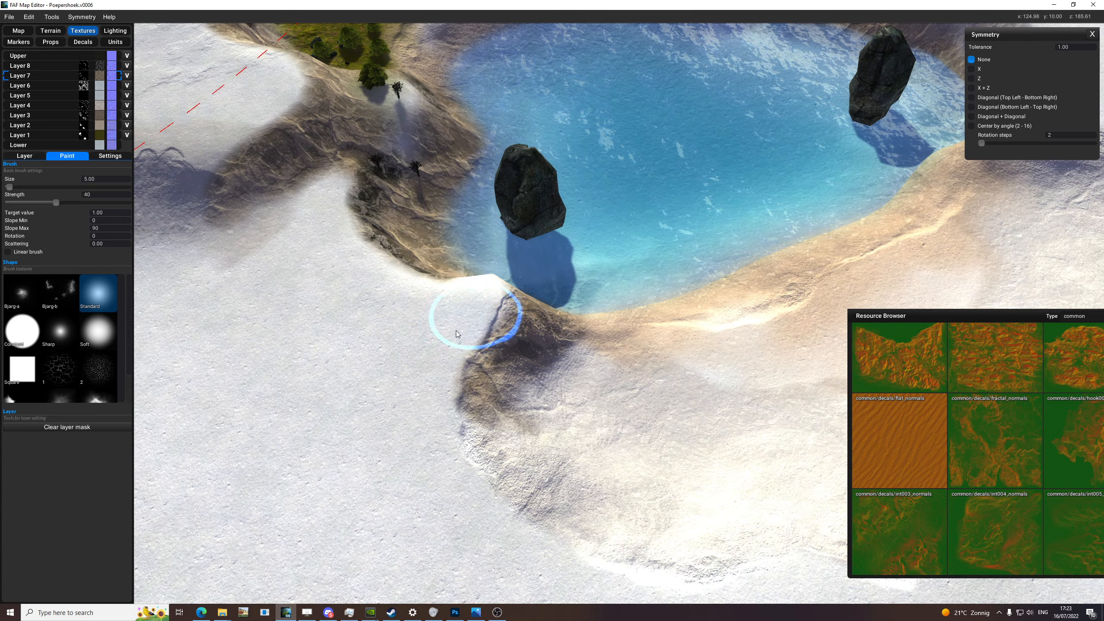
- Paint Layer 7 rock at size 5 to 7 where one end of the first lake's beach meets the cliff
{"action": "scroll", "coordinate": [562, 370], "scroll_direction": "down", "scroll_amount": 6}
{"action": "middle_click_drag", "start_coordinate": [712, 385], "coordinate": [553, 301]}
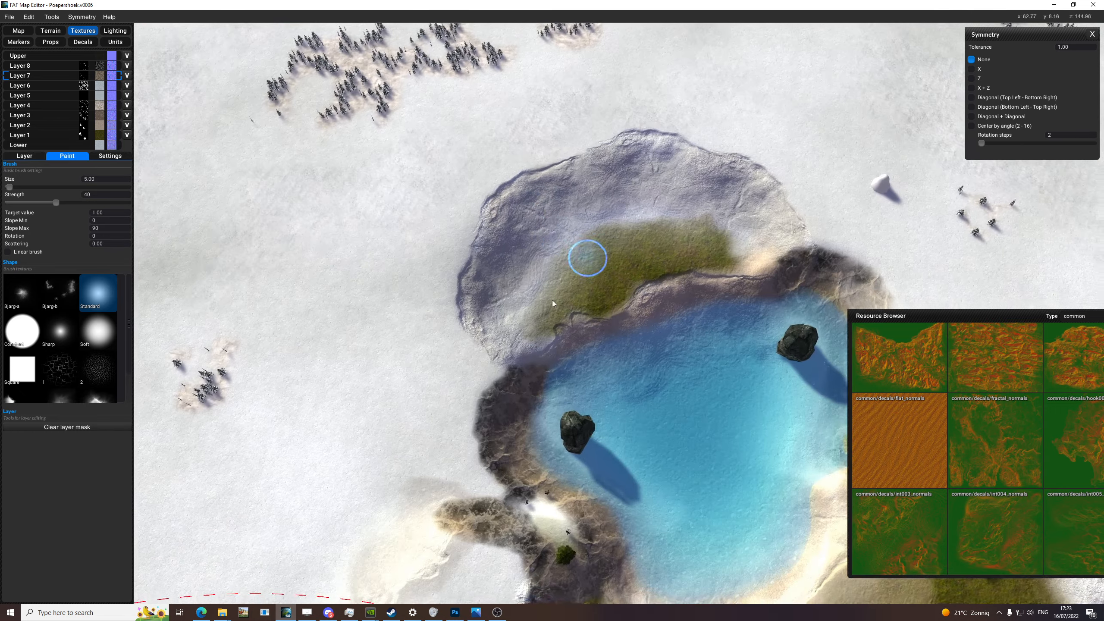
{"action": "scroll", "coordinate": [552, 301], "scroll_direction": "up", "scroll_amount": 5}
{"action": "key", "text": "h"}
{"action": "key", "text": "h"}
{"action": "mouse_move", "coordinate": [717, 314]}
{"action": "middle_mouse_down"}
{"action": "mouse_move", "coordinate": [563, 319]}
{"action": "mouse_move", "coordinate": [482, 200]}
{"action": "middle_mouse_up"}
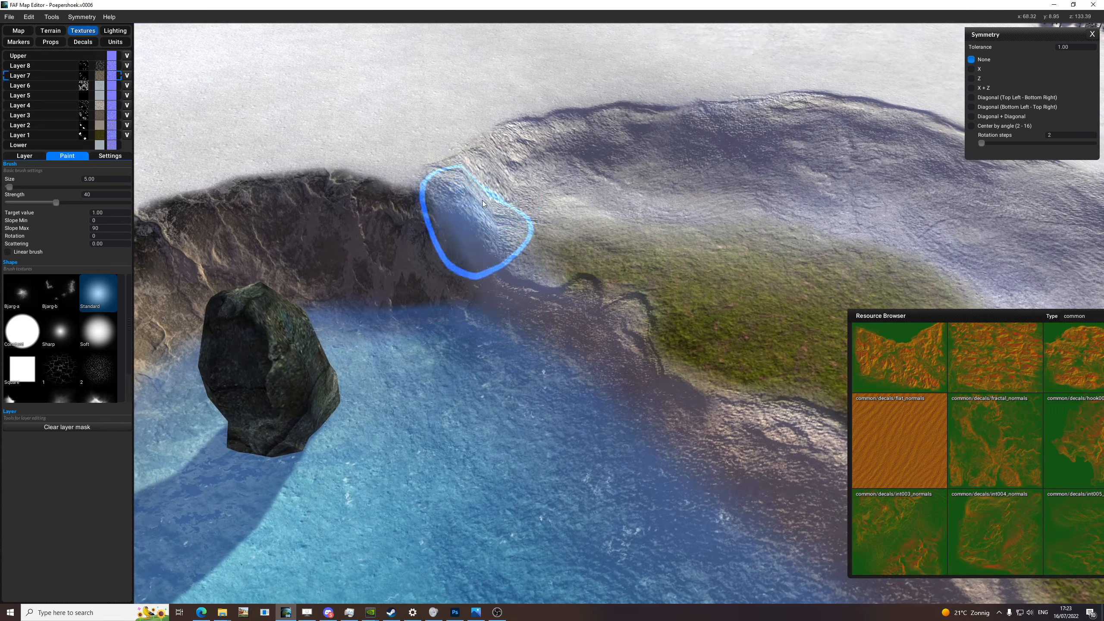
{"action": "key", "text": "b"}
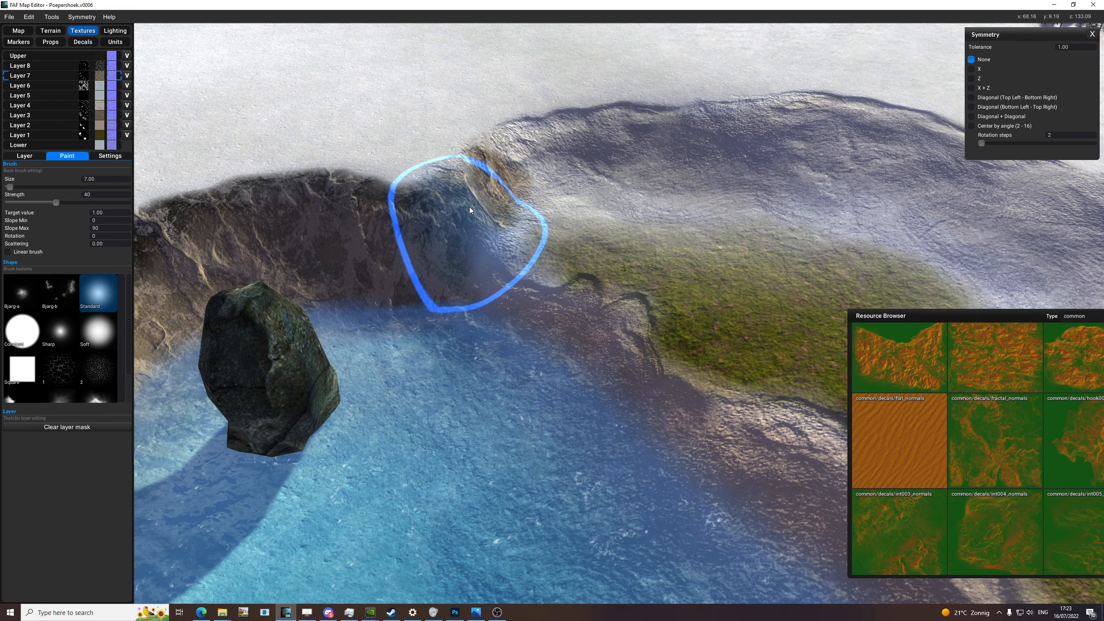
{"action": "mouse_move", "coordinate": [471, 207]}
{"action": "left_mouse_down"}
{"action": "mouse_move", "coordinate": [511, 168]}
{"action": "mouse_move", "coordinate": [454, 236]}
{"action": "mouse_move", "coordinate": [421, 150]}
{"action": "mouse_move", "coordinate": [516, 184]}
{"action": "mouse_move", "coordinate": [490, 221]}
{"action": "left_mouse_up"}
{"action": "scroll", "coordinate": [489, 219], "scroll_direction": "down", "scroll_amount": 5}
{"action": "scroll", "coordinate": [690, 214], "scroll_direction": "up", "scroll_amount": 4}
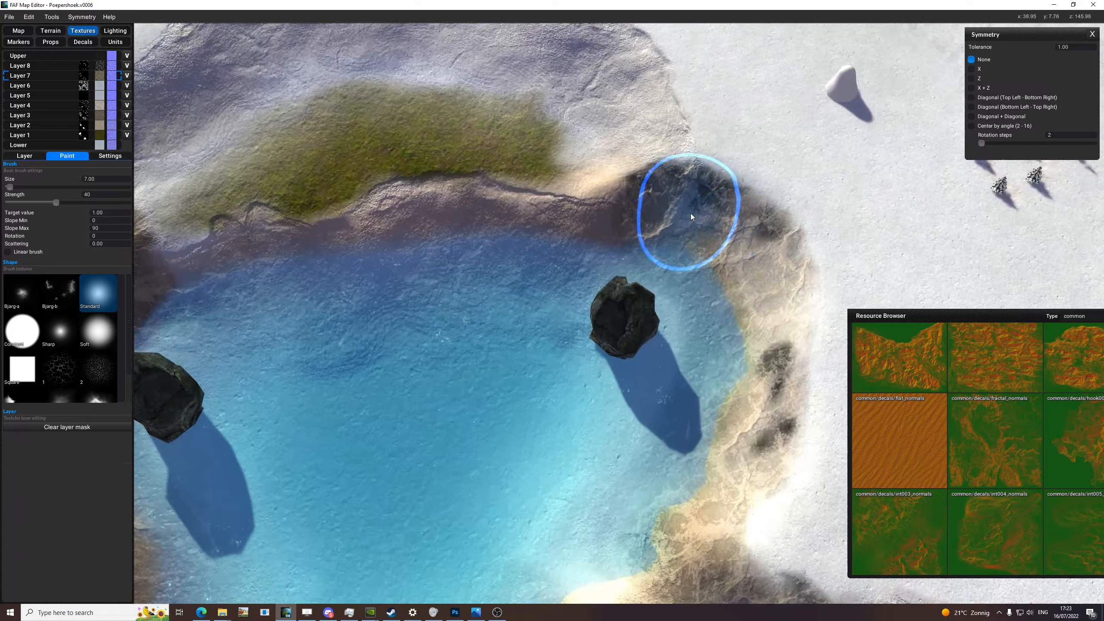
- Blend Layer 7 rock at size 7 into the opposite end of the first lake's beach
{"action": "key", "text": "h"}
{"action": "mouse_move", "coordinate": [690, 214]}
{"action": "middle_mouse_down"}
{"action": "mouse_move", "coordinate": [677, 179]}
{"action": "mouse_move", "coordinate": [696, 239]}
{"action": "middle_mouse_up"}
{"action": "key", "text": "h"}
{"action": "mouse_move", "coordinate": [582, 278]}
{"action": "left_mouse_down"}
{"action": "mouse_move", "coordinate": [610, 291]}
{"action": "mouse_move", "coordinate": [650, 252]}
{"action": "mouse_move", "coordinate": [701, 254]}
{"action": "mouse_move", "coordinate": [823, 311]}
{"action": "left_mouse_up"}
{"action": "middle_click_drag", "start_coordinate": [830, 315], "coordinate": [739, 270]}
{"action": "mouse_move", "coordinate": [739, 269]}
{"action": "left_mouse_down"}
{"action": "mouse_move", "coordinate": [735, 306]}
{"action": "mouse_move", "coordinate": [625, 254]}
{"action": "left_mouse_up"}
{"action": "scroll", "coordinate": [625, 253], "scroll_direction": "down", "scroll_amount": 5}
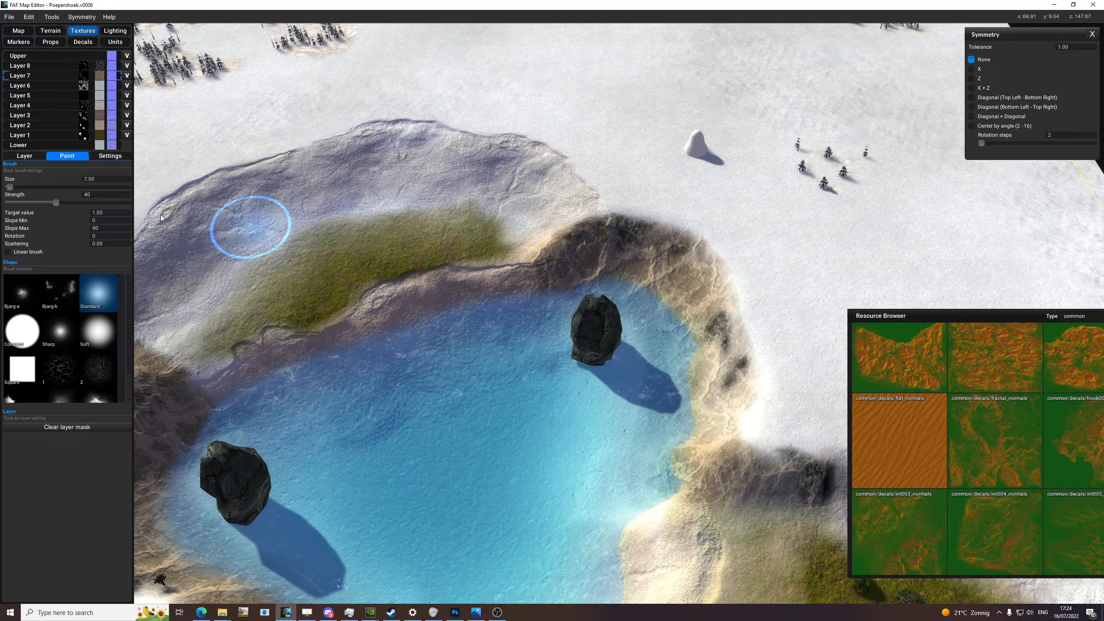
- Blend Layer 1 at target value 0.5 and size 14 over the inner part of the second lake's beach
{"action": "left_click", "coordinate": [72, 62]}
{"action": "middle_click_drag", "start_coordinate": [417, 233], "coordinate": [654, 281]}
{"action": "scroll", "coordinate": [654, 282], "scroll_direction": "down", "scroll_amount": 8}
{"action": "middle_click_drag", "start_coordinate": [526, 251], "coordinate": [608, 293]}
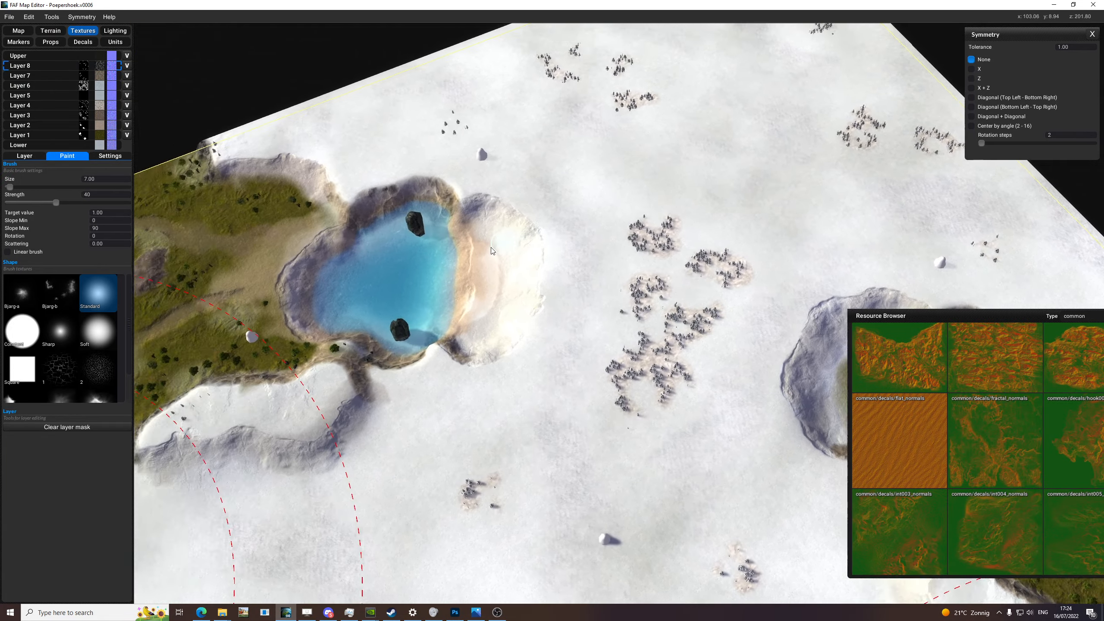
{"action": "scroll", "coordinate": [608, 293], "scroll_direction": "up", "scroll_amount": 8}
{"action": "scroll", "coordinate": [707, 300], "scroll_direction": "down", "scroll_amount": 5}
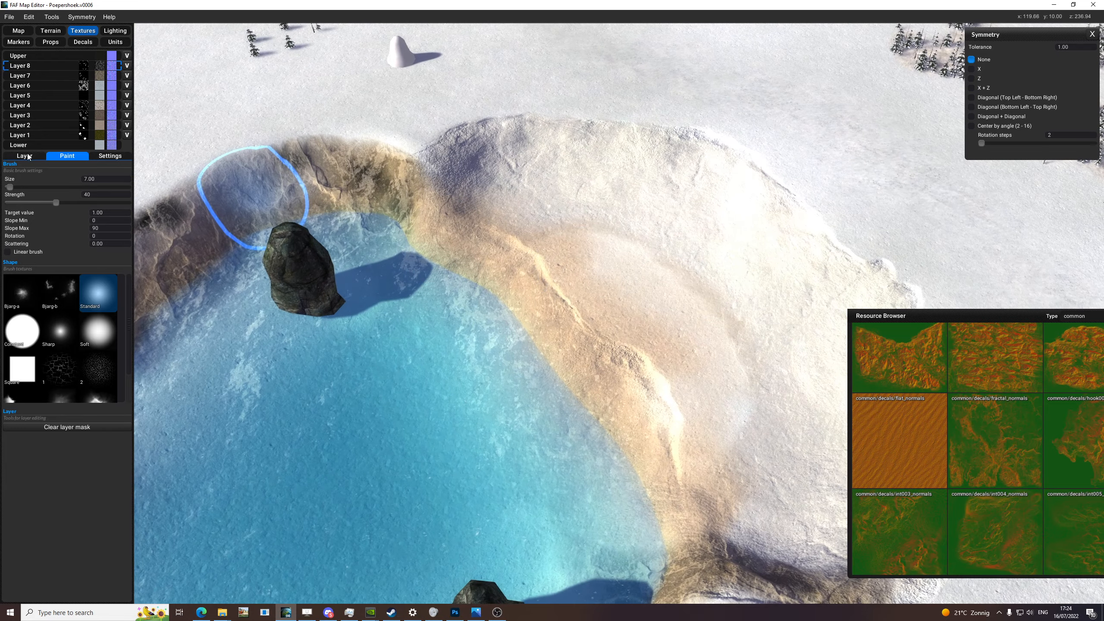
{"action": "left_click", "coordinate": [44, 136]}
{"action": "left_click", "coordinate": [111, 211]}
{"action": "type", "text": "0.5"}
{"action": "key", "text": "Return"}
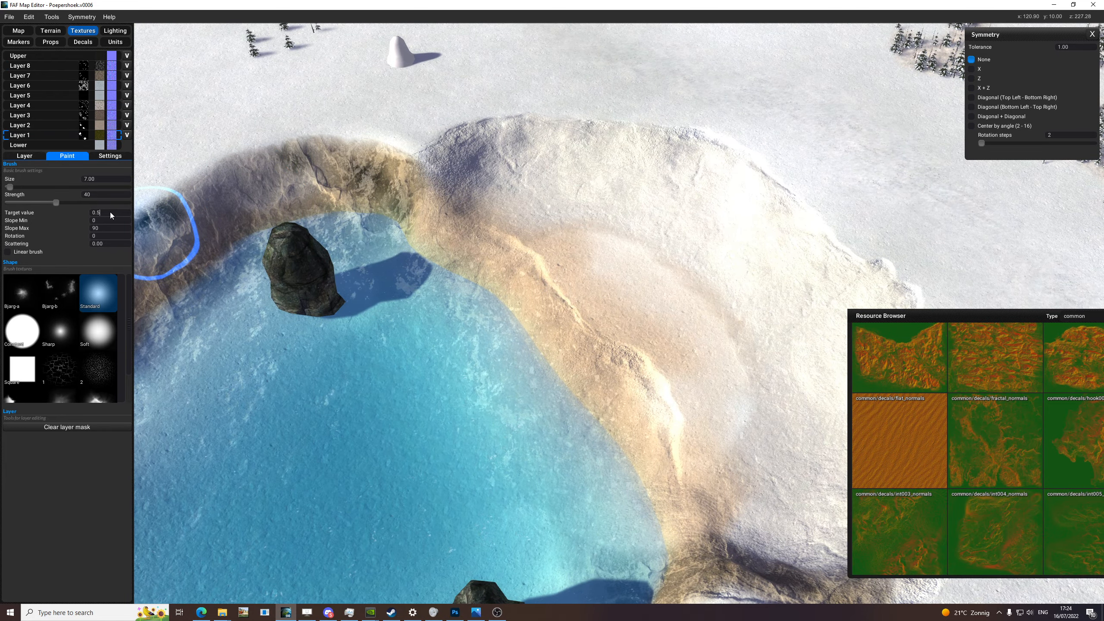
{"action": "key", "text": "b"}
{"action": "mouse_move", "coordinate": [608, 262]}
{"action": "left_mouse_down"}
{"action": "mouse_move", "coordinate": [543, 199]}
{"action": "mouse_move", "coordinate": [738, 402]}
{"action": "mouse_move", "coordinate": [641, 258]}
{"action": "mouse_move", "coordinate": [766, 481]}
{"action": "mouse_move", "coordinate": [728, 295]}
{"action": "left_mouse_up"}
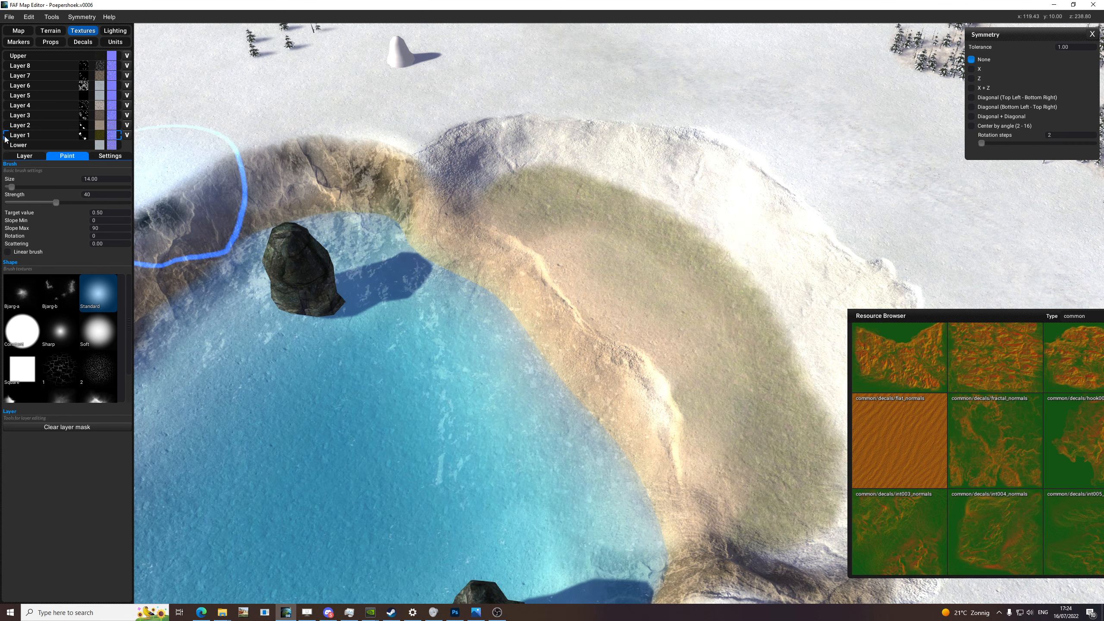
- Blend Layer 2 at target value 0.5 across the second lake's inner beach and touch it up with Layer 3
{"action": "left_click", "coordinate": [50, 125]}
{"action": "mouse_move", "coordinate": [627, 251]}
{"action": "left_mouse_down"}
{"action": "mouse_move", "coordinate": [581, 230]}
{"action": "mouse_move", "coordinate": [648, 318]}
{"action": "mouse_move", "coordinate": [739, 396]}
{"action": "mouse_move", "coordinate": [752, 478]}
{"action": "left_mouse_up"}
{"action": "left_click", "coordinate": [79, 116]}
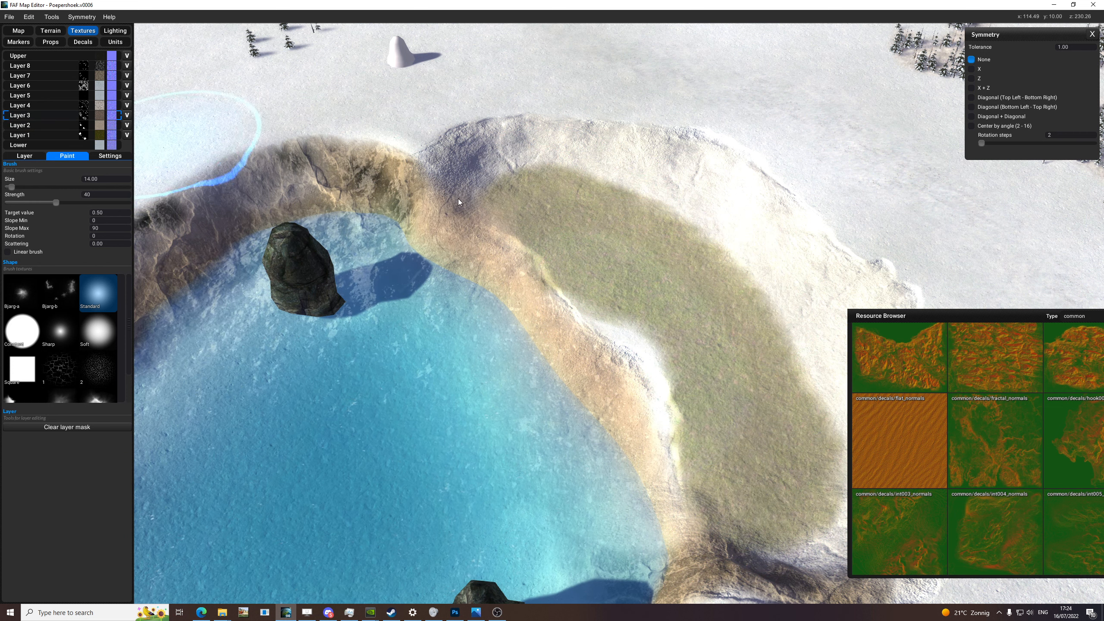
{"action": "left_click_drag", "start_coordinate": [634, 272], "coordinate": [624, 272]}
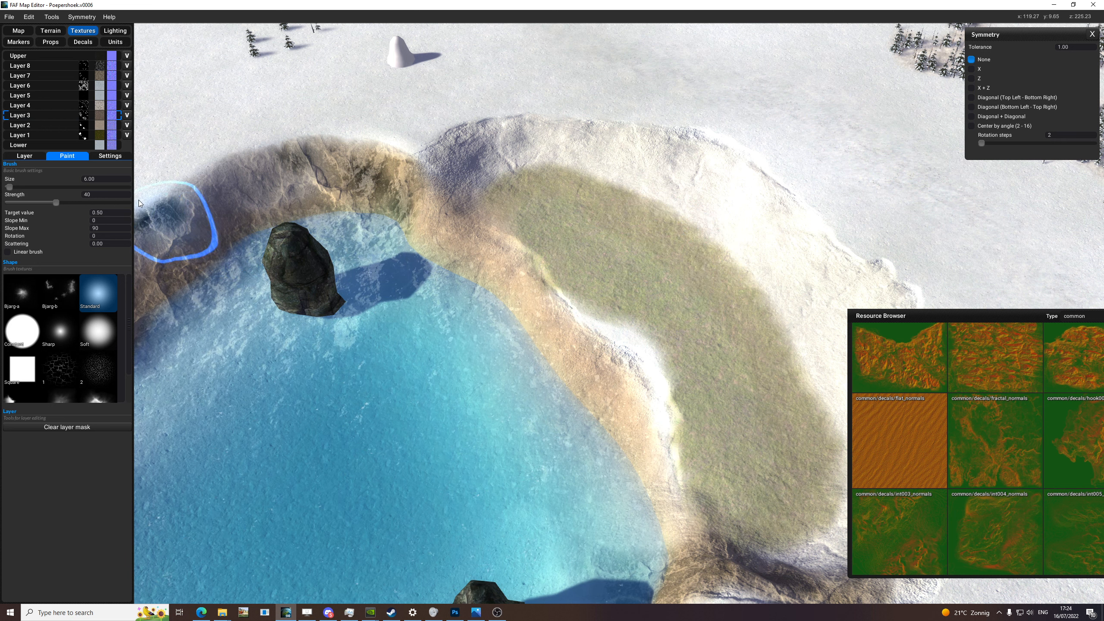
- Paint a Layer 1 grass strip along the second lake's beach with the Mountain brush at target value 1 and size 6 to 10
{"action": "left_click", "coordinate": [57, 138]}
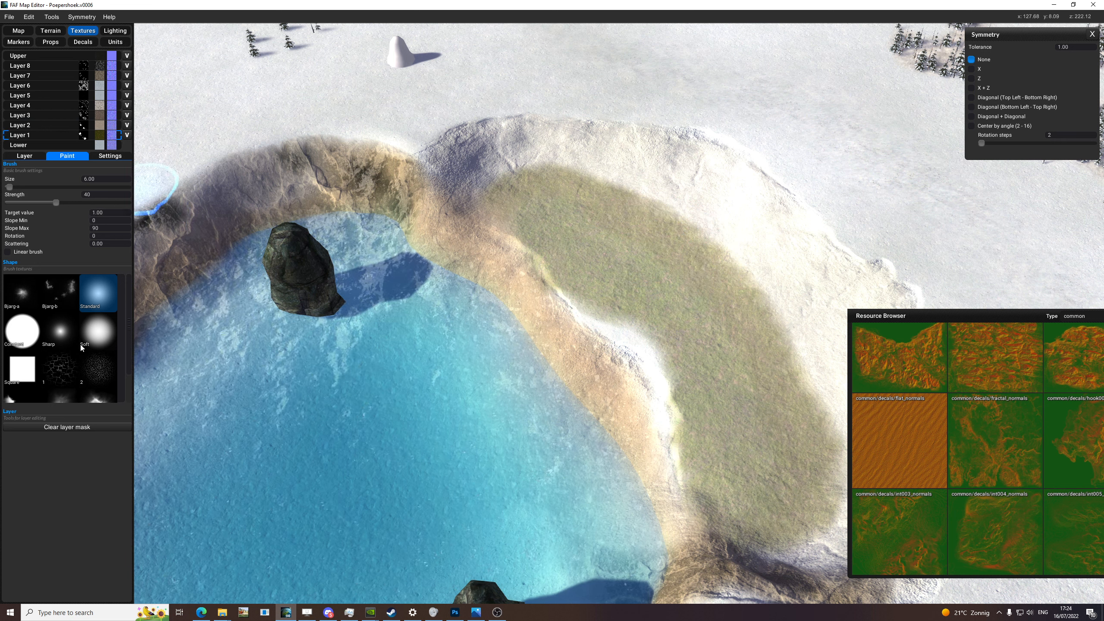
{"action": "scroll", "coordinate": [82, 366], "scroll_direction": "down", "scroll_amount": 1}
{"action": "left_click", "coordinate": [61, 383]}
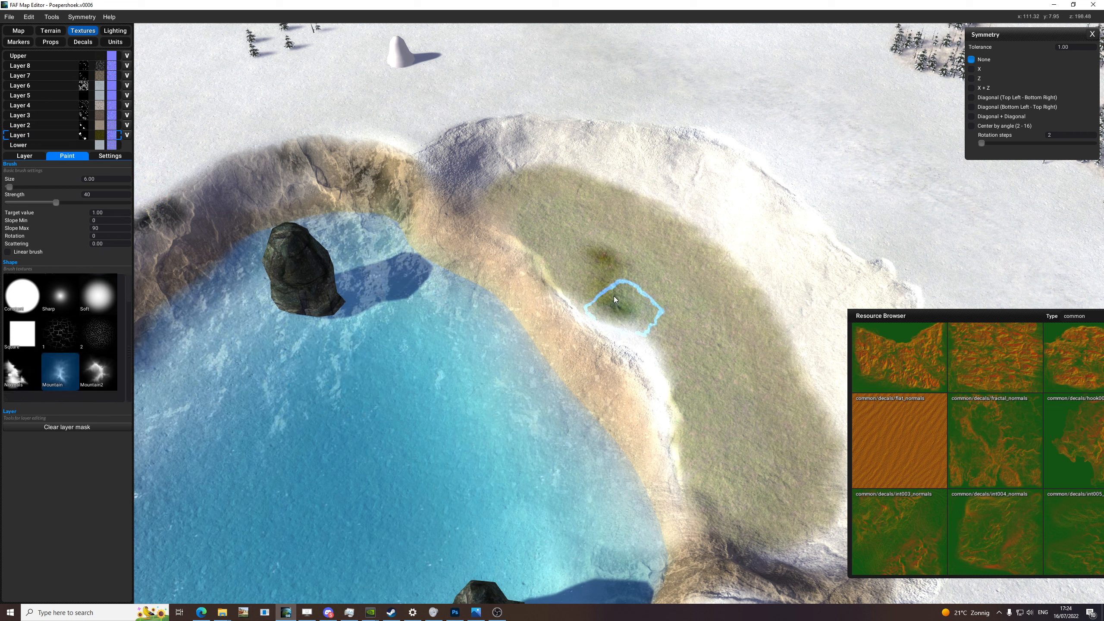
{"action": "left_click_drag", "start_coordinate": [614, 296], "coordinate": [617, 292]}
{"action": "left_click", "coordinate": [617, 292]}
{"action": "mouse_move", "coordinate": [647, 342]}
{"action": "left_mouse_down"}
{"action": "mouse_move", "coordinate": [622, 319]}
{"action": "mouse_move", "coordinate": [706, 510]}
{"action": "mouse_move", "coordinate": [537, 248]}
{"action": "mouse_move", "coordinate": [696, 405]}
{"action": "mouse_move", "coordinate": [545, 200]}
{"action": "mouse_move", "coordinate": [710, 354]}
{"action": "mouse_move", "coordinate": [747, 503]}
{"action": "mouse_move", "coordinate": [687, 446]}
{"action": "left_mouse_up"}
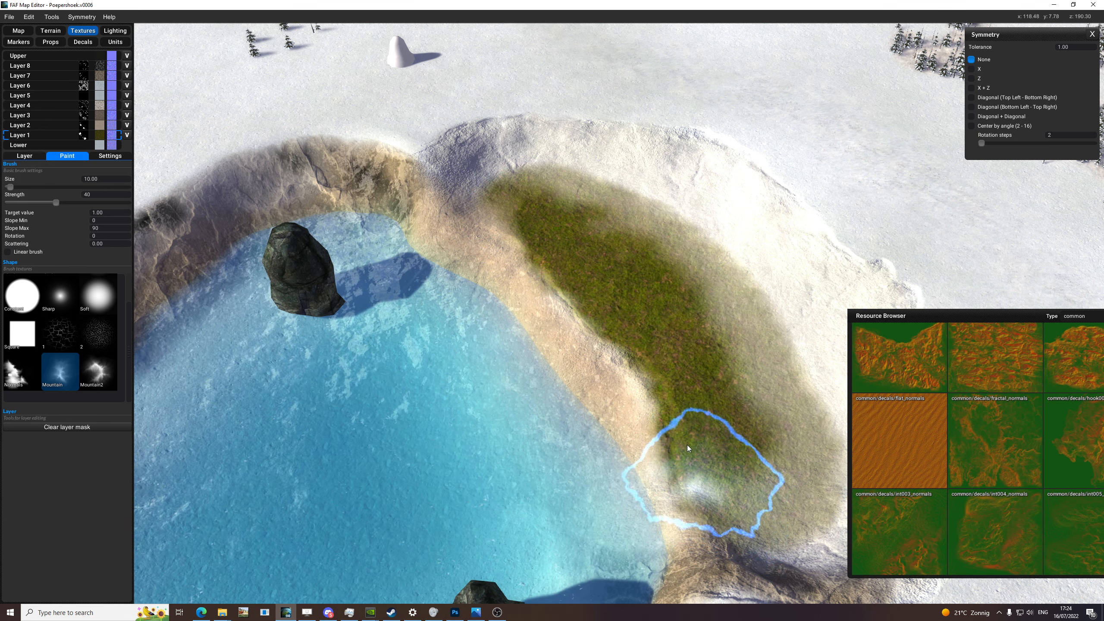
- Paint Layer 2 sand along the second lake's waterline and blend Layer 3 over it at target value 0.5
{"action": "scroll", "coordinate": [702, 489], "scroll_direction": "up", "scroll_amount": 3}
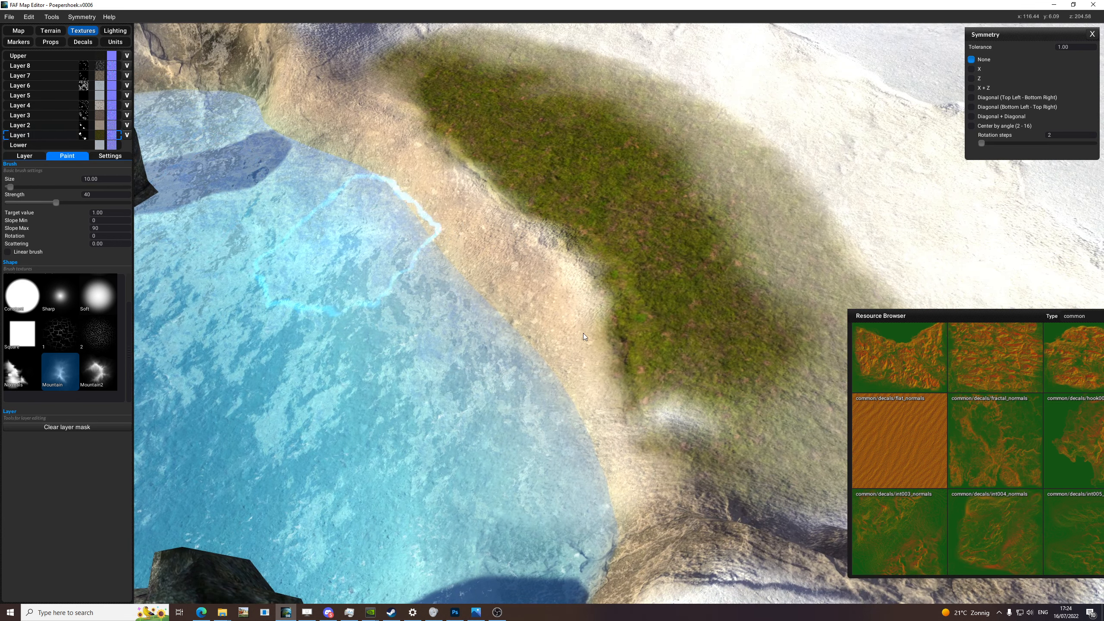
{"action": "scroll", "coordinate": [446, 247], "scroll_direction": "up", "scroll_amount": 3}
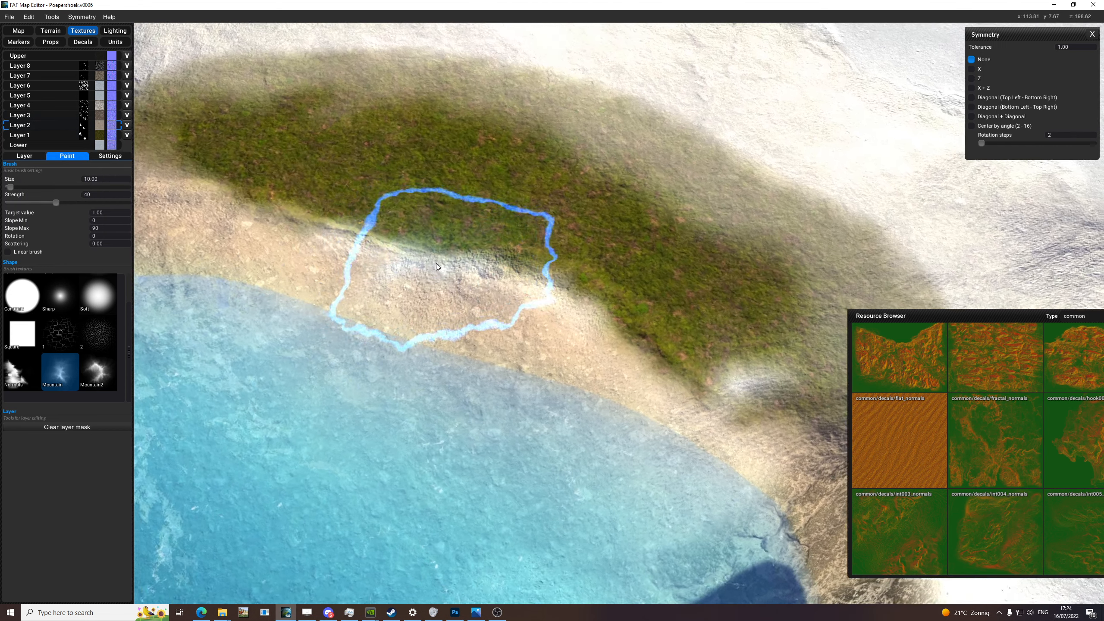
{"action": "left_click", "coordinate": [20, 115]}
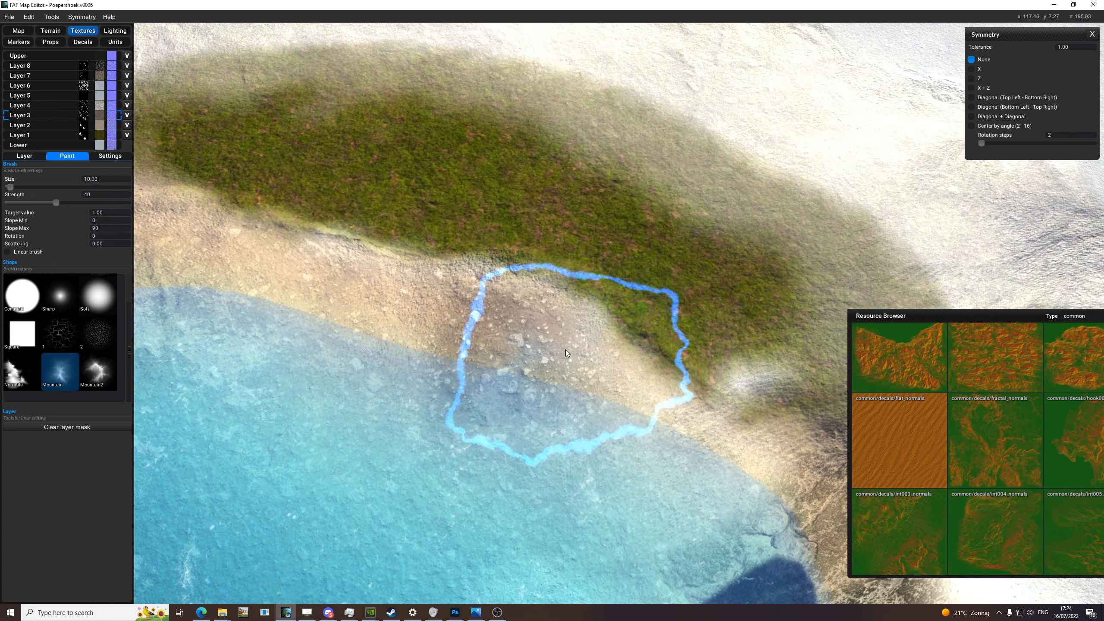
{"action": "left_click", "coordinate": [109, 213]}
{"action": "type", "text": "0.5"}
{"action": "key", "text": "Return"}
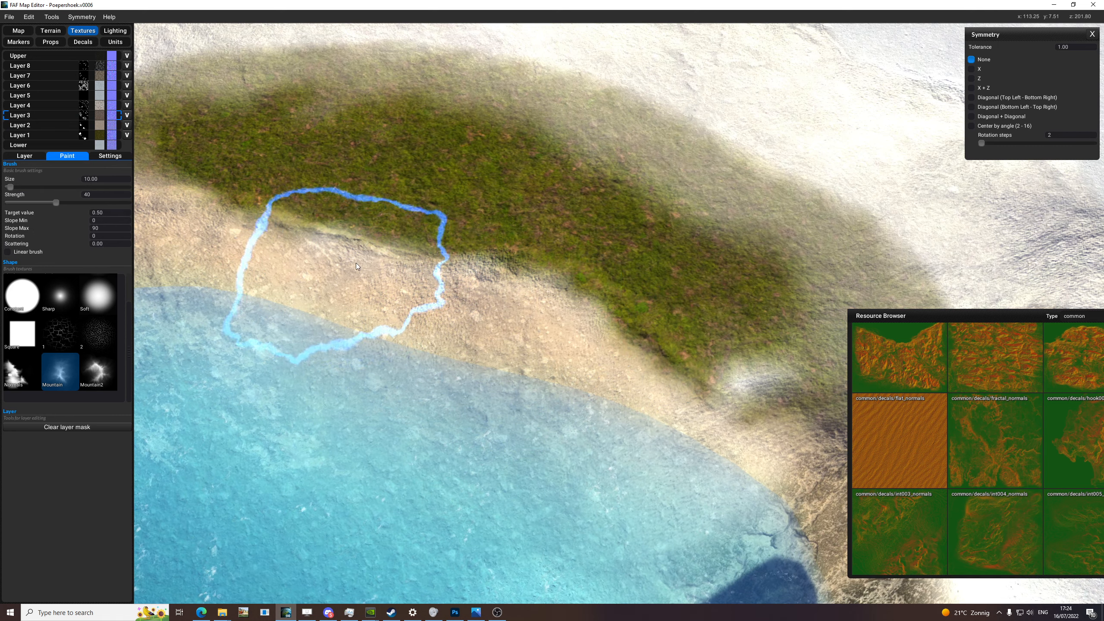
{"action": "mouse_move", "coordinate": [437, 297]}
{"action": "middle_mouse_down"}
{"action": "mouse_move", "coordinate": [449, 301]}
{"action": "mouse_move", "coordinate": [513, 249]}
{"action": "mouse_move", "coordinate": [581, 304]}
{"action": "mouse_move", "coordinate": [680, 358]}
{"action": "mouse_move", "coordinate": [568, 334]}
{"action": "middle_mouse_up"}
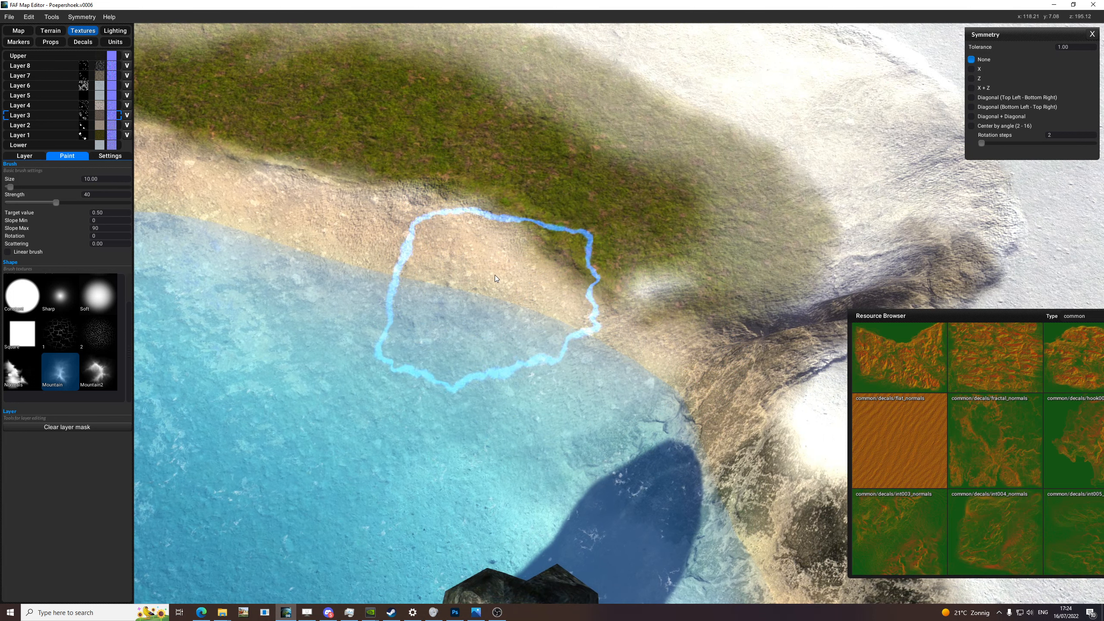
- Fill the bare patch in the second lake's grass with Layer 1, repaint the strip at target value 1, and select the Soft brush
{"action": "left_click", "coordinate": [20, 135]}
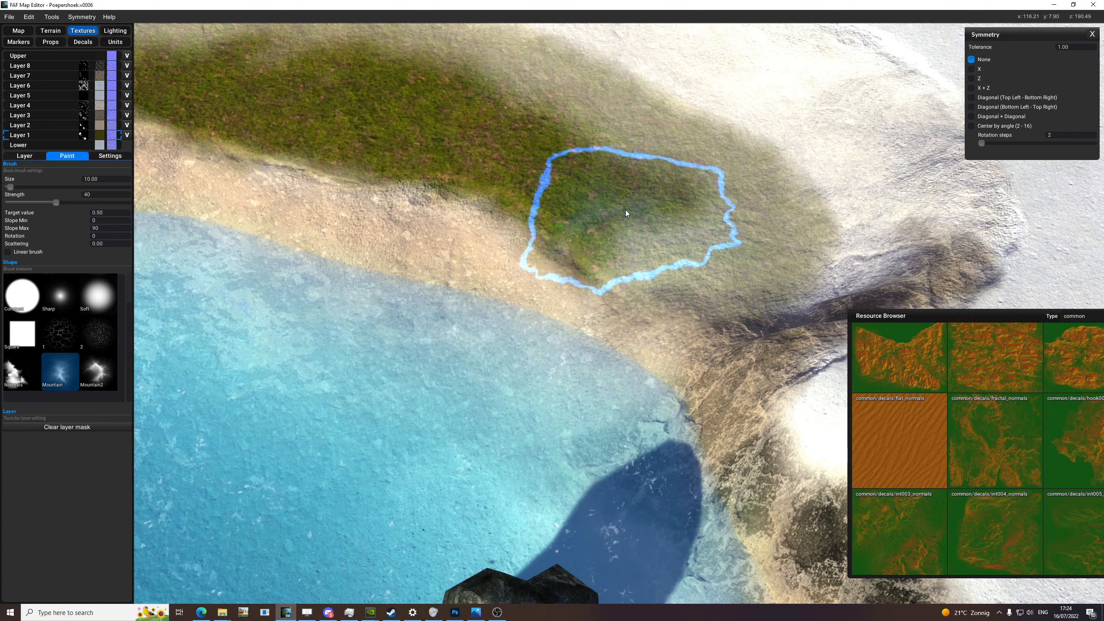
{"action": "middle_click_drag", "start_coordinate": [626, 212], "coordinate": [491, 173]}
{"action": "scroll", "coordinate": [578, 205], "scroll_direction": "down", "scroll_amount": 5}
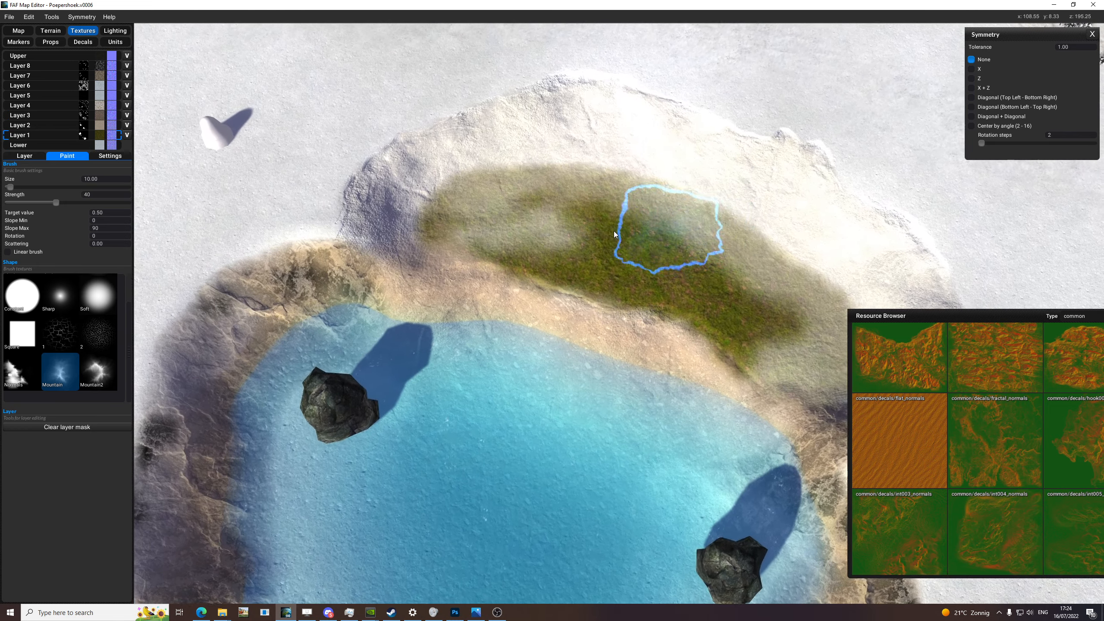
{"action": "left_click", "coordinate": [107, 213]}
{"action": "type", "text": "1"}
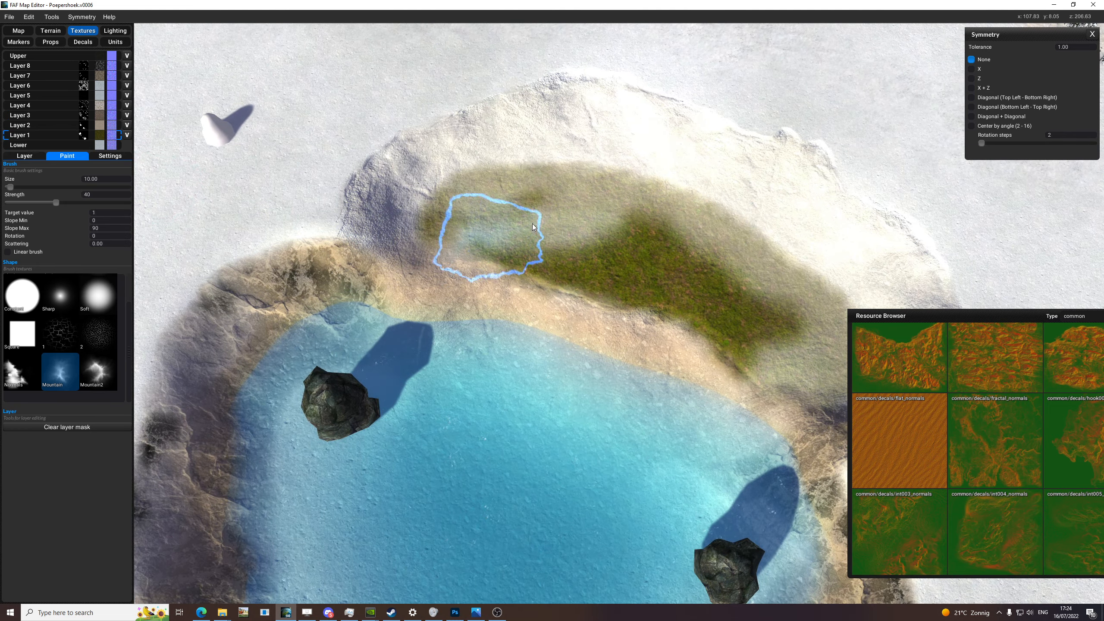
{"action": "mouse_move", "coordinate": [609, 230]}
{"action": "left_mouse_down"}
{"action": "mouse_move", "coordinate": [565, 242]}
{"action": "mouse_move", "coordinate": [402, 211]}
{"action": "left_mouse_up"}
{"action": "left_click", "coordinate": [95, 285]}
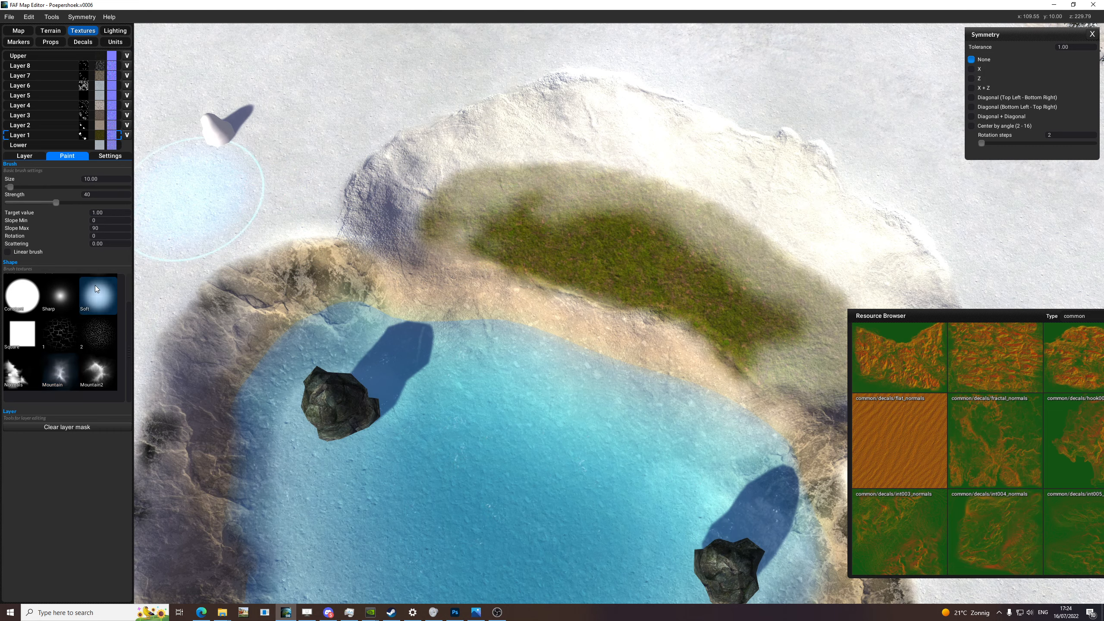
- Erase the outer edge of the second lake's Layer 1 grass with the Standard brush at size 46 and save the map
{"action": "scroll", "coordinate": [98, 283], "scroll_direction": "up", "scroll_amount": 2}
{"action": "left_click", "coordinate": [98, 283]}
{"action": "key", "text": "b"}
{"action": "left_click_drag", "start_coordinate": [533, 194], "coordinate": [572, 184]}
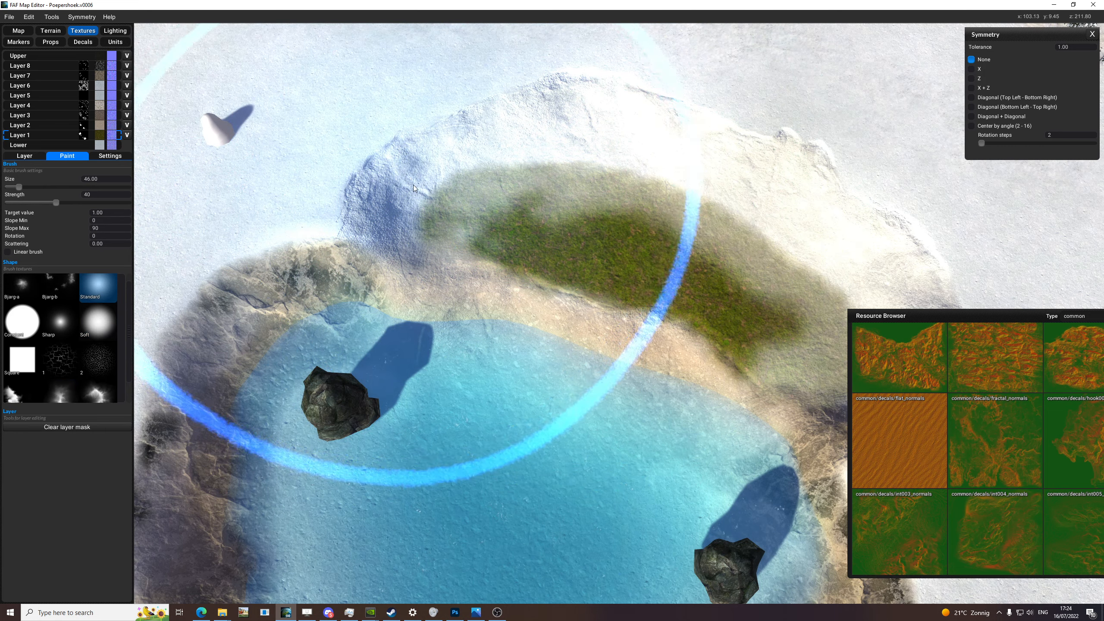
{"action": "middle_click_drag", "start_coordinate": [413, 185], "coordinate": [431, 235]}
{"action": "left_click_drag", "start_coordinate": [473, 92], "coordinate": [646, 148], "text": "alt"}
{"action": "middle_click_drag", "start_coordinate": [761, 177], "coordinate": [685, 152]}
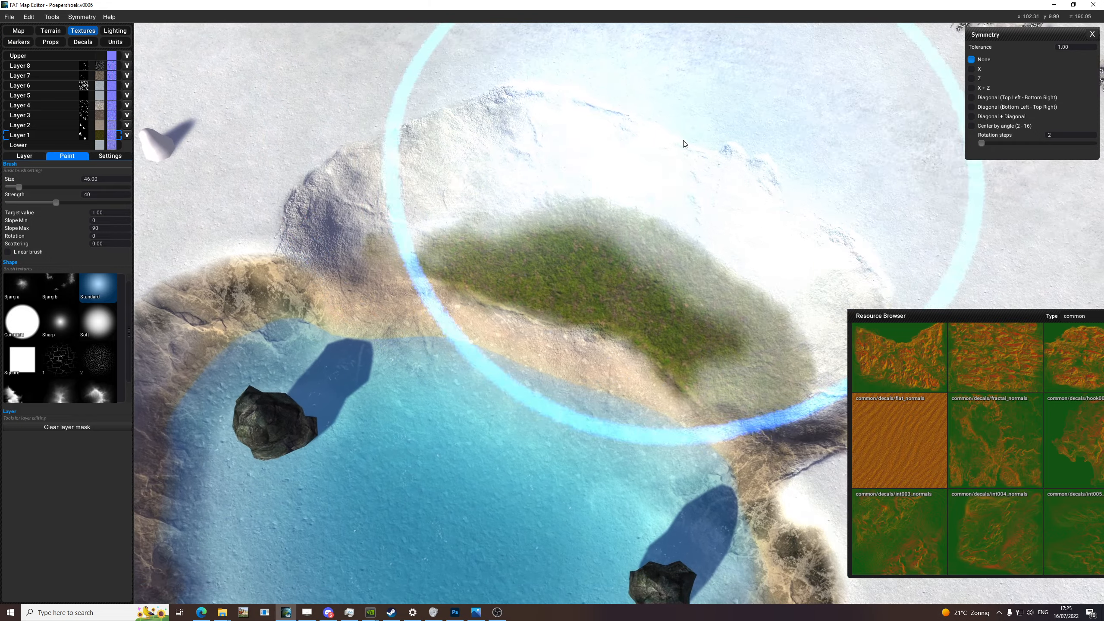
{"action": "left_click_drag", "start_coordinate": [685, 152], "coordinate": [774, 182], "text": "alt"}
{"action": "middle_click_drag", "start_coordinate": [909, 227], "coordinate": [726, 189]}
{"action": "scroll", "coordinate": [725, 190], "scroll_direction": "down", "scroll_amount": 6}
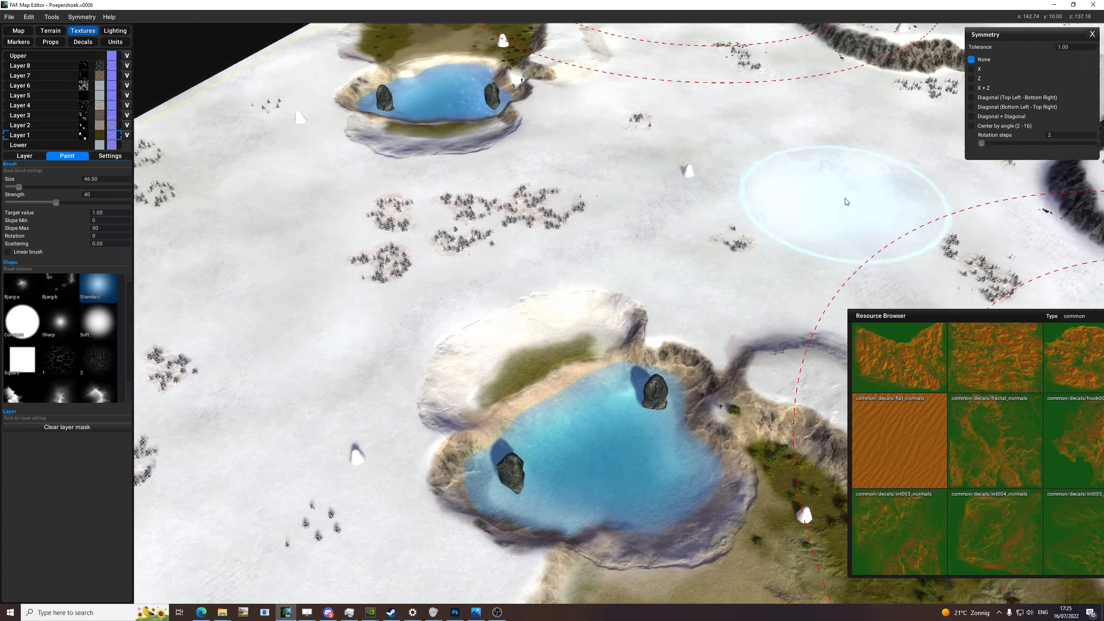
{"action": "scroll", "coordinate": [733, 279], "scroll_direction": "up", "scroll_amount": 2}
{"action": "key", "text": "ctrl+s"}
- Examine the terrain around the second lake and its grassy valley, comparing the textures with the slope overlay
{"action": "middle_click_drag", "start_coordinate": [683, 276], "coordinate": [726, 289]}
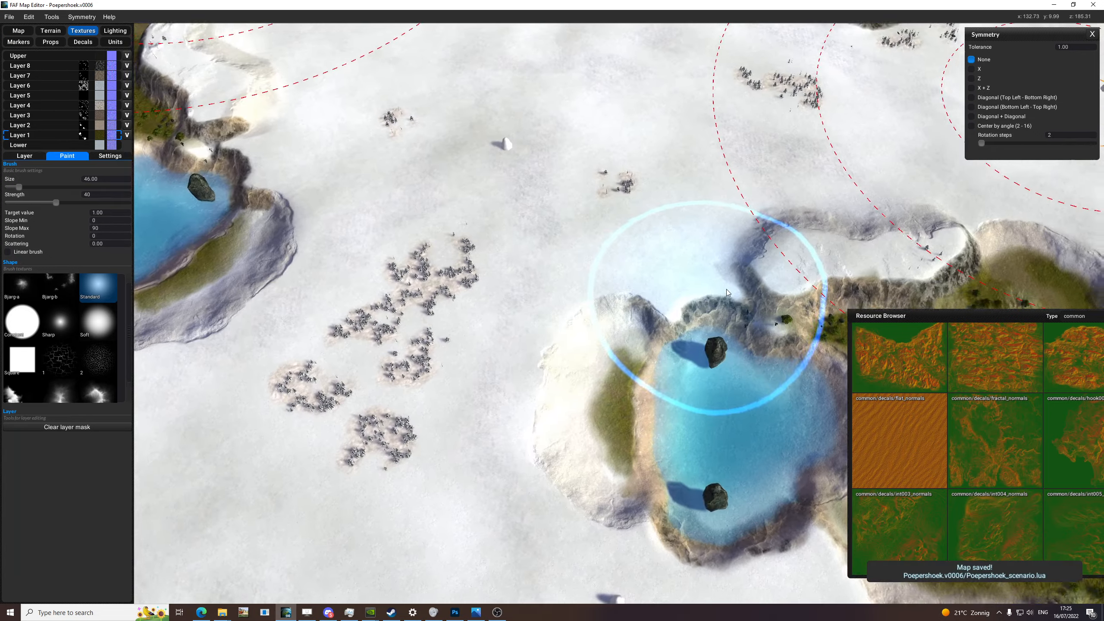
{"action": "middle_click_drag", "start_coordinate": [608, 242], "coordinate": [754, 276]}
{"action": "mouse_move", "coordinate": [647, 276]}
{"action": "middle_mouse_down"}
{"action": "mouse_move", "coordinate": [685, 283]}
{"action": "mouse_move", "coordinate": [699, 374]}
{"action": "middle_mouse_up"}
{"action": "scroll", "coordinate": [704, 291], "scroll_direction": "down", "scroll_amount": 4}
{"action": "scroll", "coordinate": [719, 341], "scroll_direction": "up", "scroll_amount": 8}
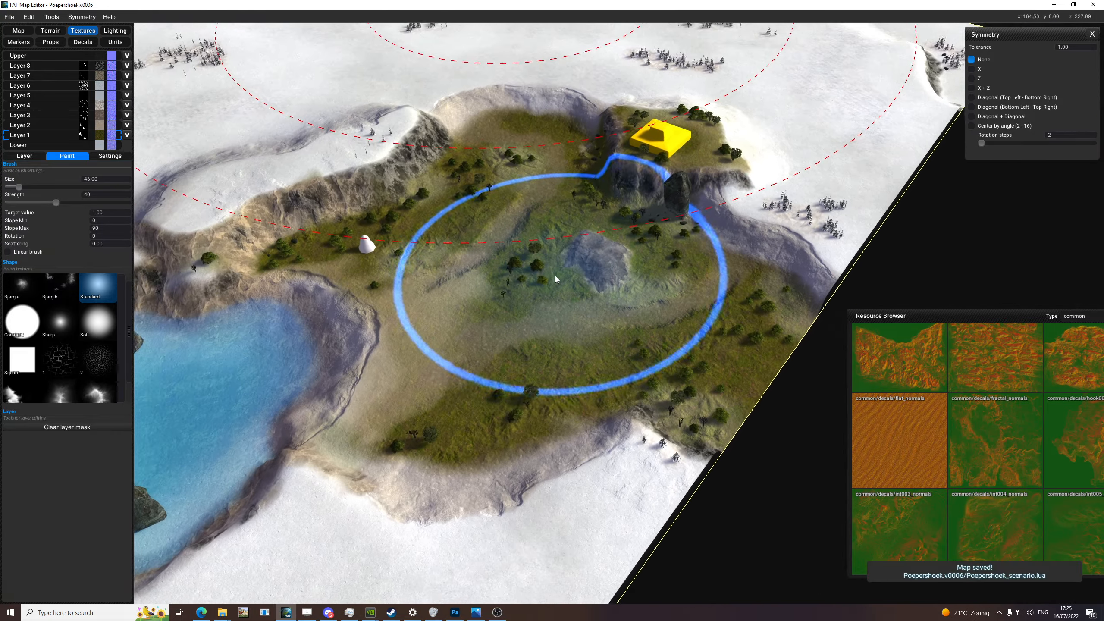
{"action": "scroll", "coordinate": [618, 245], "scroll_direction": "down", "scroll_amount": 6}
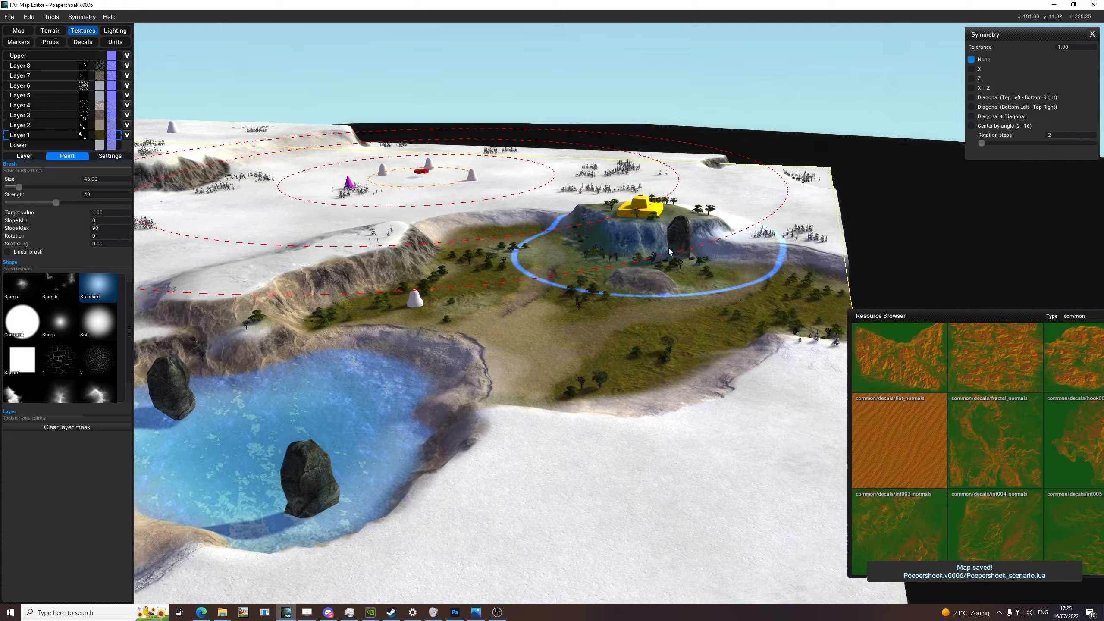
{"action": "scroll", "coordinate": [674, 250], "scroll_direction": "up", "scroll_amount": 5}
{"action": "scroll", "coordinate": [643, 234], "scroll_direction": "up", "scroll_amount": 5}
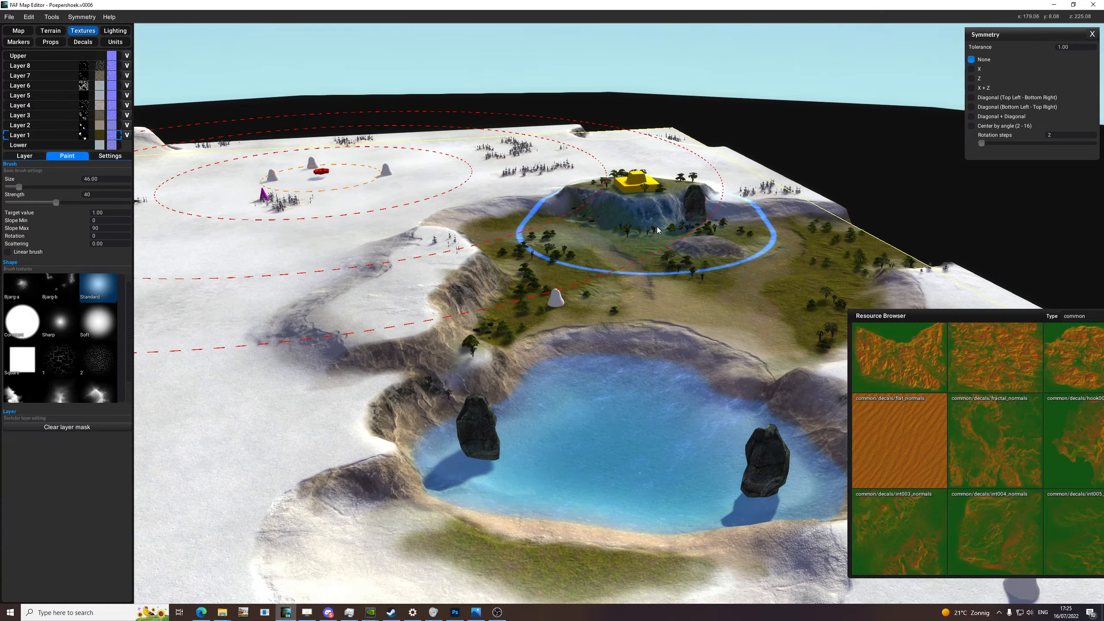
{"action": "key", "text": "h"}
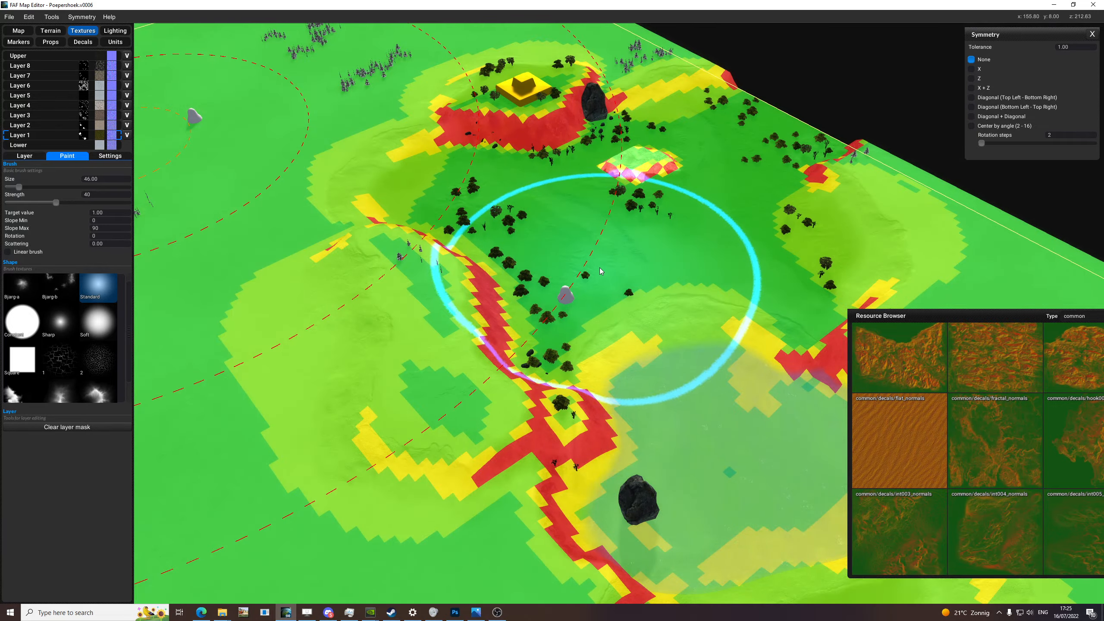
{"action": "middle_click_drag", "start_coordinate": [599, 272], "coordinate": [610, 318]}
{"action": "key", "text": "h"}
{"action": "middle_click_drag", "start_coordinate": [235, 354], "coordinate": [498, 329]}
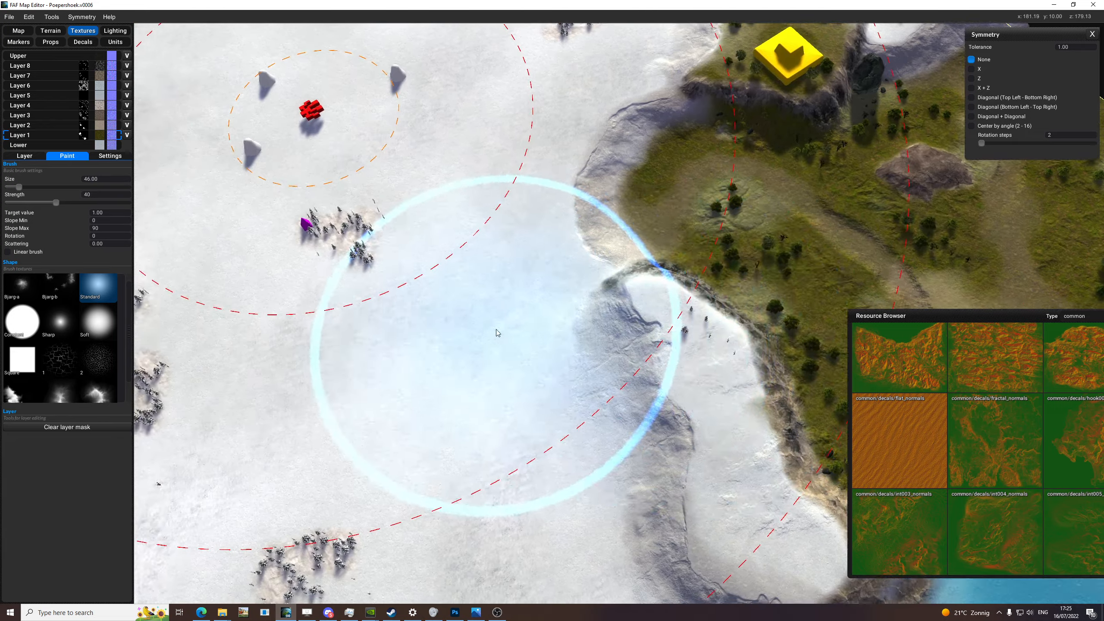
- Paint Layer 8 rock on the steep cliff end between the snowy plateau and the valley with the Standard brush at size 7, guided by the slope overlay
{"action": "scroll", "coordinate": [498, 329], "scroll_direction": "up", "scroll_amount": 4}
{"action": "key", "text": "h"}
{"action": "key", "text": "space"}
{"action": "key", "text": "h"}
{"action": "scroll", "coordinate": [578, 287], "scroll_direction": "up", "scroll_amount": 4}
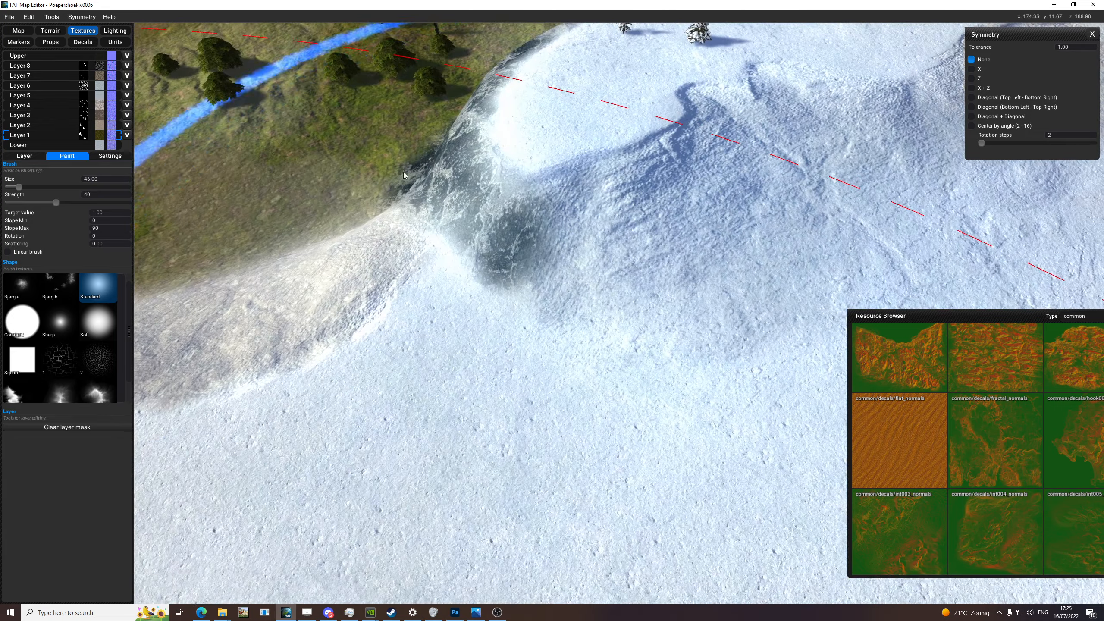
{"action": "left_click", "coordinate": [52, 66]}
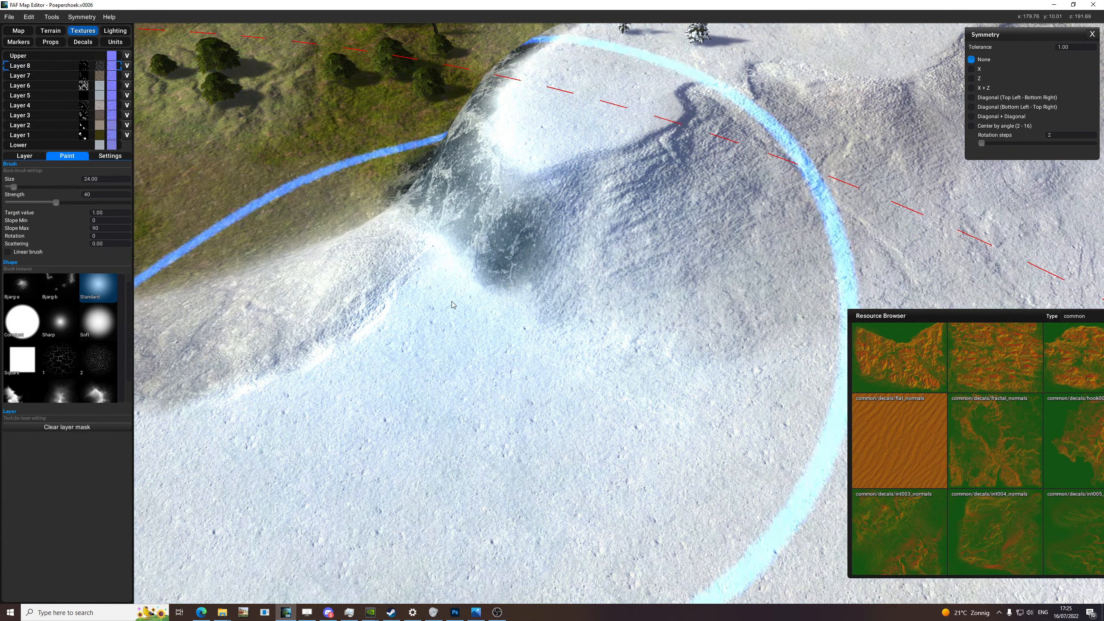
{"action": "key", "text": "b"}
{"action": "key", "text": "h"}
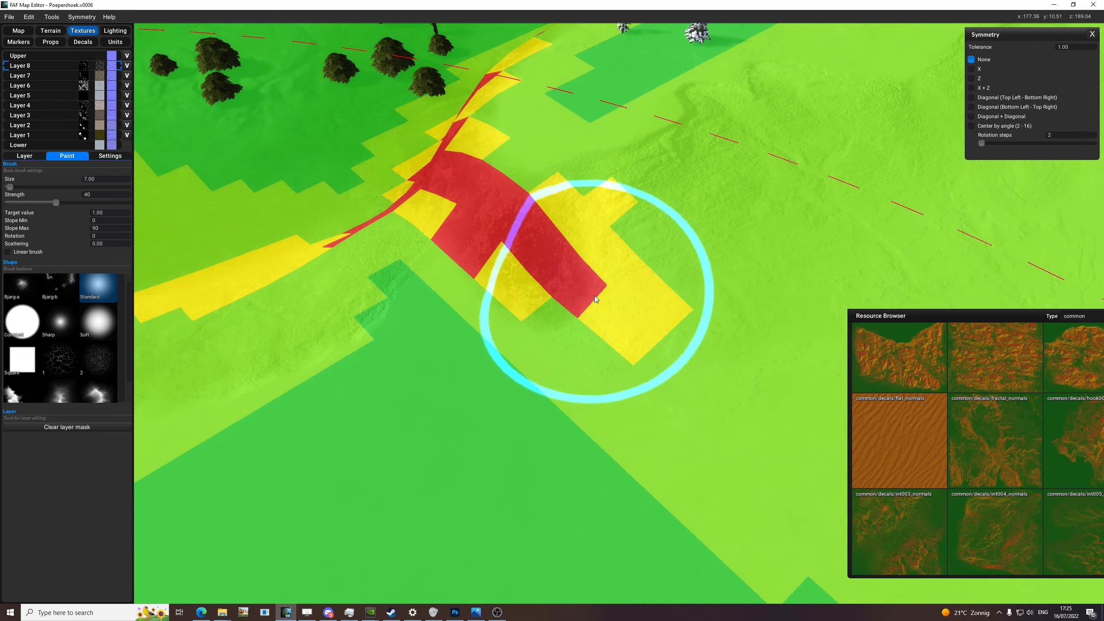
{"action": "key", "text": "h"}
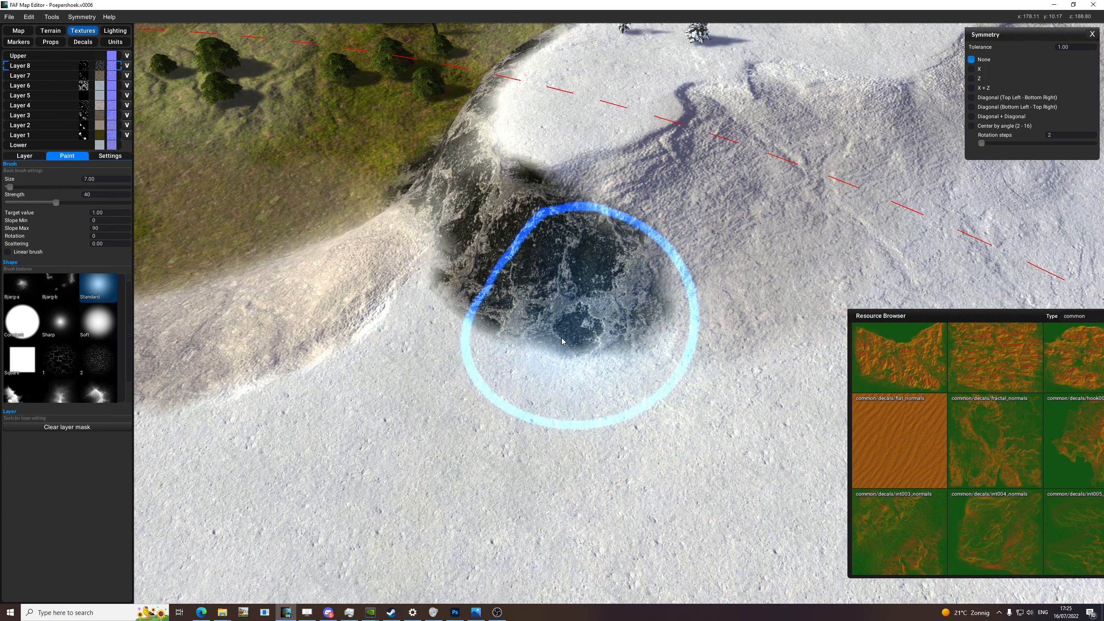
{"action": "scroll", "coordinate": [608, 219], "scroll_direction": "down", "scroll_amount": 3}
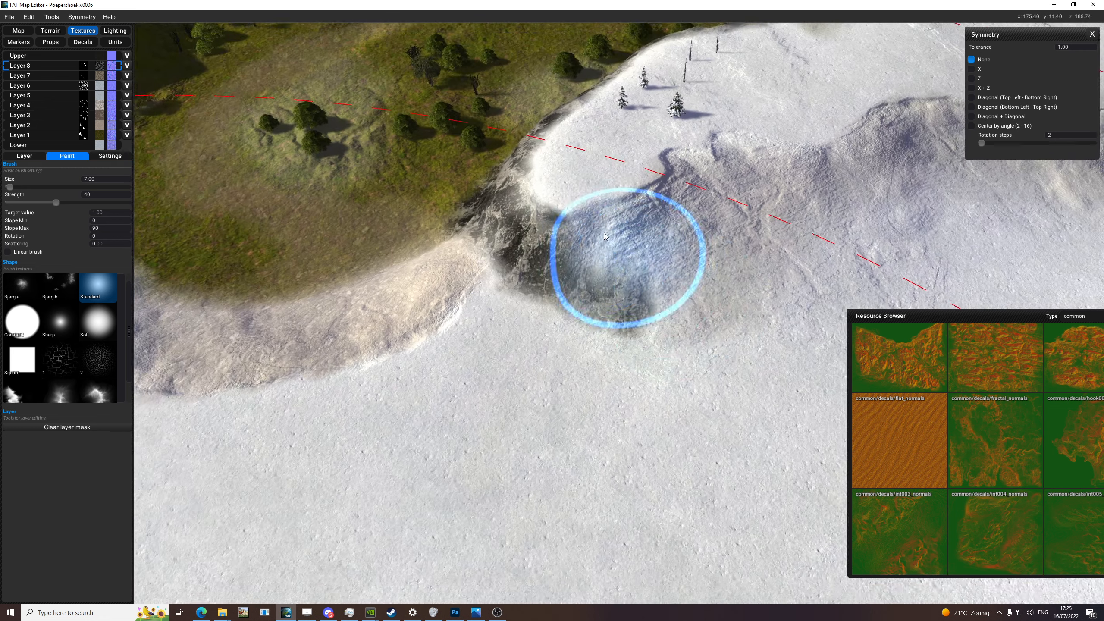
{"action": "left_click_drag", "start_coordinate": [585, 261], "coordinate": [572, 271]}
- Match Layer 8 rock to the steep slopes along the snowy side of the first lake, checking against the slope overlay
{"action": "scroll", "coordinate": [609, 344], "scroll_direction": "down", "scroll_amount": 5}
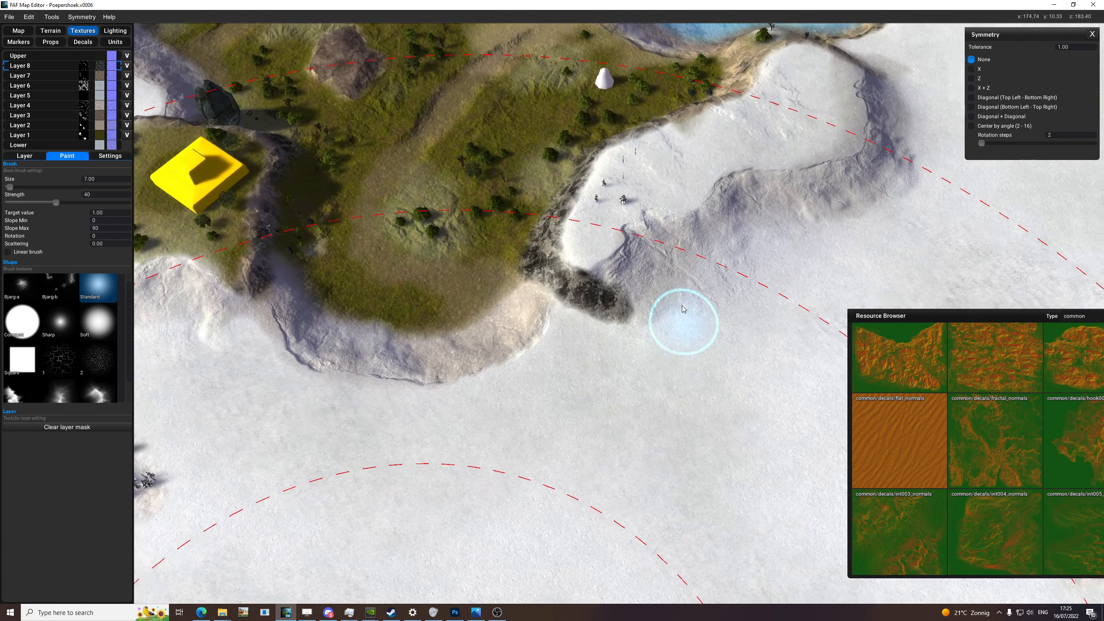
{"action": "middle_click_drag", "start_coordinate": [682, 320], "coordinate": [609, 217]}
{"action": "key", "text": "h"}
{"action": "key", "text": "h"}
{"action": "scroll", "coordinate": [742, 232], "scroll_direction": "down", "scroll_amount": 5}
{"action": "scroll", "coordinate": [704, 280], "scroll_direction": "up", "scroll_amount": 5}
{"action": "key", "text": "h"}
{"action": "middle_click_drag", "start_coordinate": [704, 280], "coordinate": [633, 365]}
{"action": "key", "text": "h"}
{"action": "key", "text": "h"}
{"action": "key", "text": "h"}
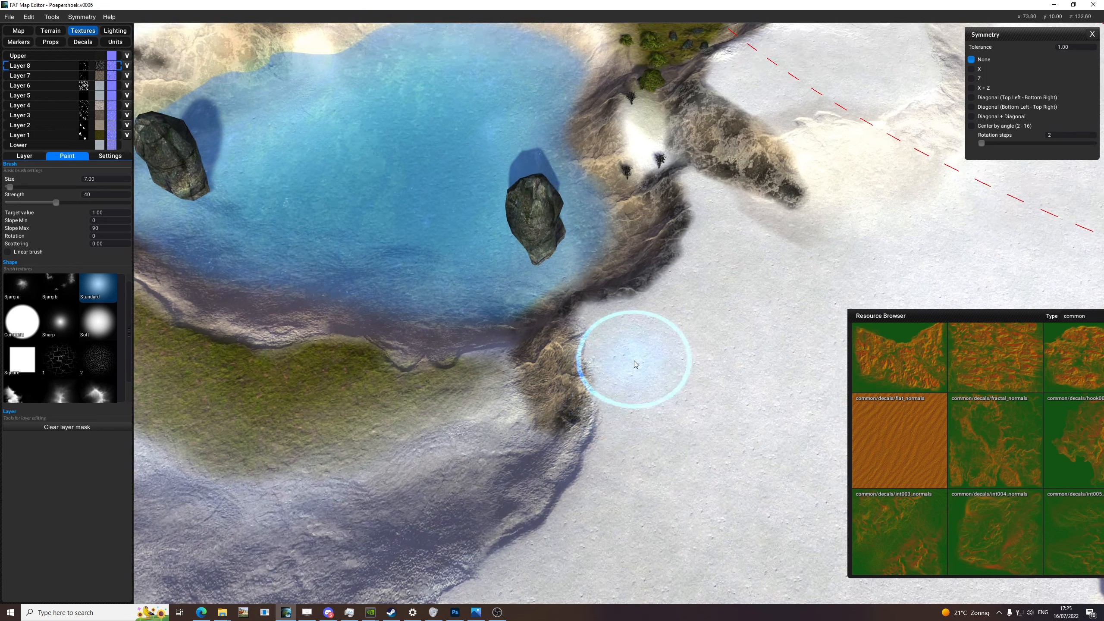
- Paint Layer 8 rock on the steep end of the first valley's snowy plateau, guided by the slope overlay, and save the map
{"action": "key", "text": "h"}
{"action": "middle_click_drag", "start_coordinate": [699, 219], "coordinate": [519, 308]}
{"action": "key", "text": "h"}
{"action": "scroll", "coordinate": [614, 418], "scroll_direction": "up", "scroll_amount": 3}
{"action": "key", "text": "h"}
{"action": "key", "text": "h"}
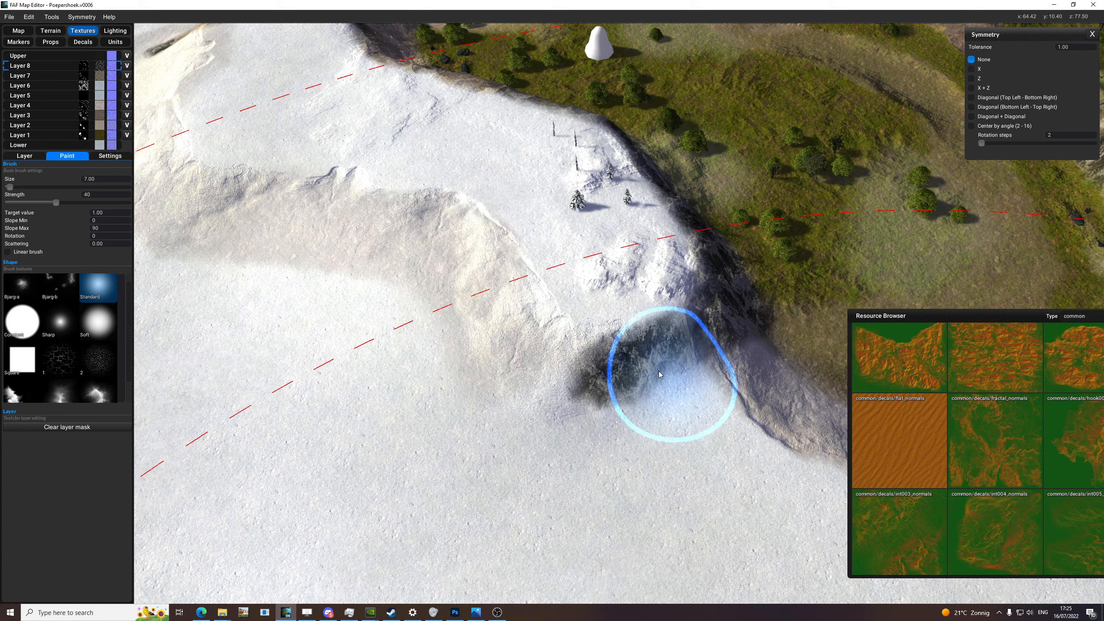
{"action": "middle_click_drag", "start_coordinate": [660, 375], "coordinate": [469, 352]}
{"action": "scroll", "coordinate": [690, 365], "scroll_direction": "down", "scroll_amount": 3}
{"action": "middle_click_drag", "start_coordinate": [689, 366], "coordinate": [516, 335]}
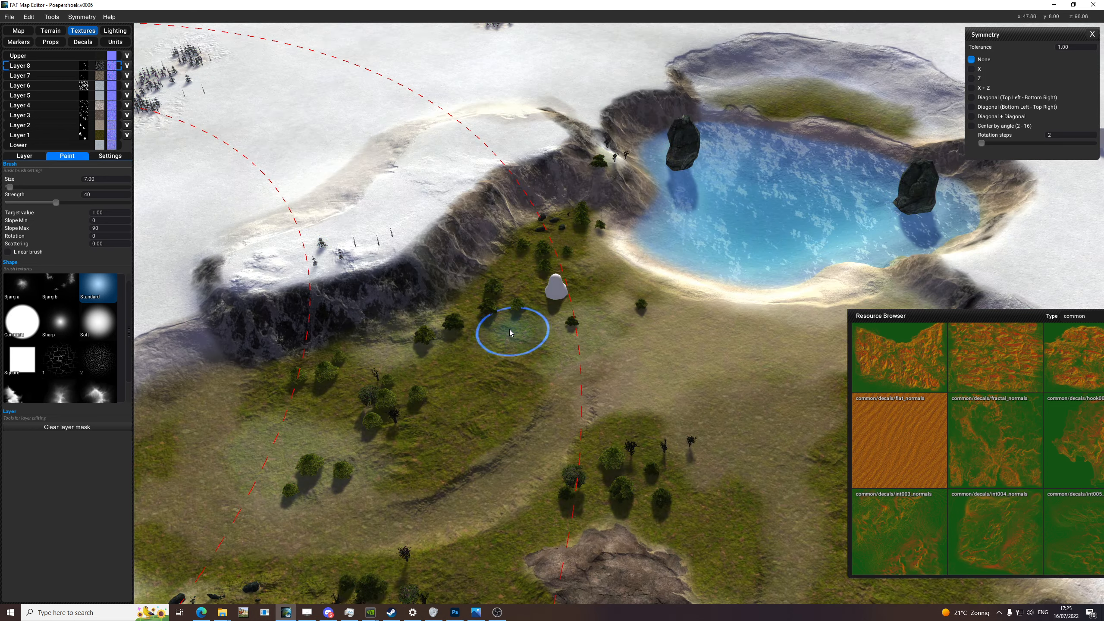
{"action": "key", "text": "ctrl+s"}
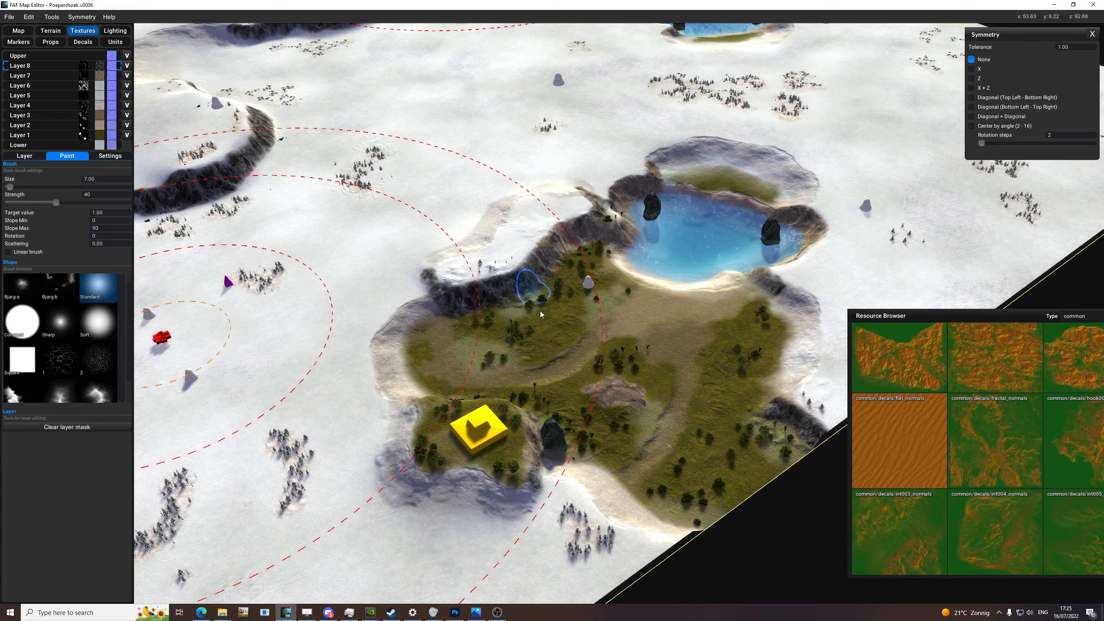
- Blend Layer 8 at target value 0.25 along the rocky slope above the first valley's grass, select Layer 1, and save the map
{"action": "scroll", "coordinate": [653, 393], "scroll_direction": "up", "scroll_amount": 10}
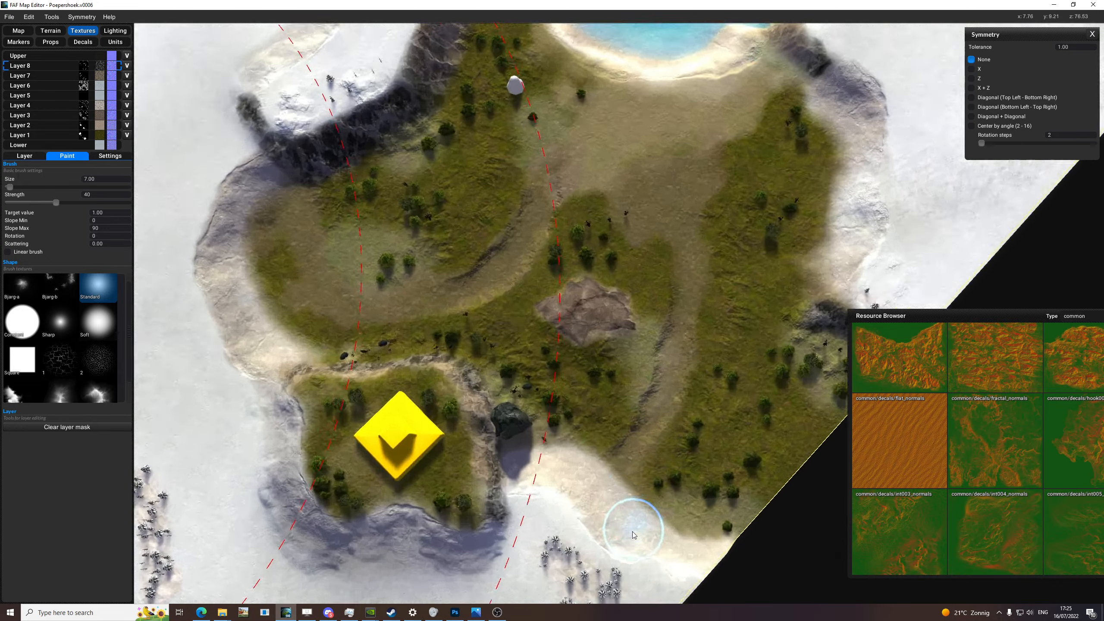
{"action": "scroll", "coordinate": [583, 484], "scroll_direction": "down", "scroll_amount": 10}
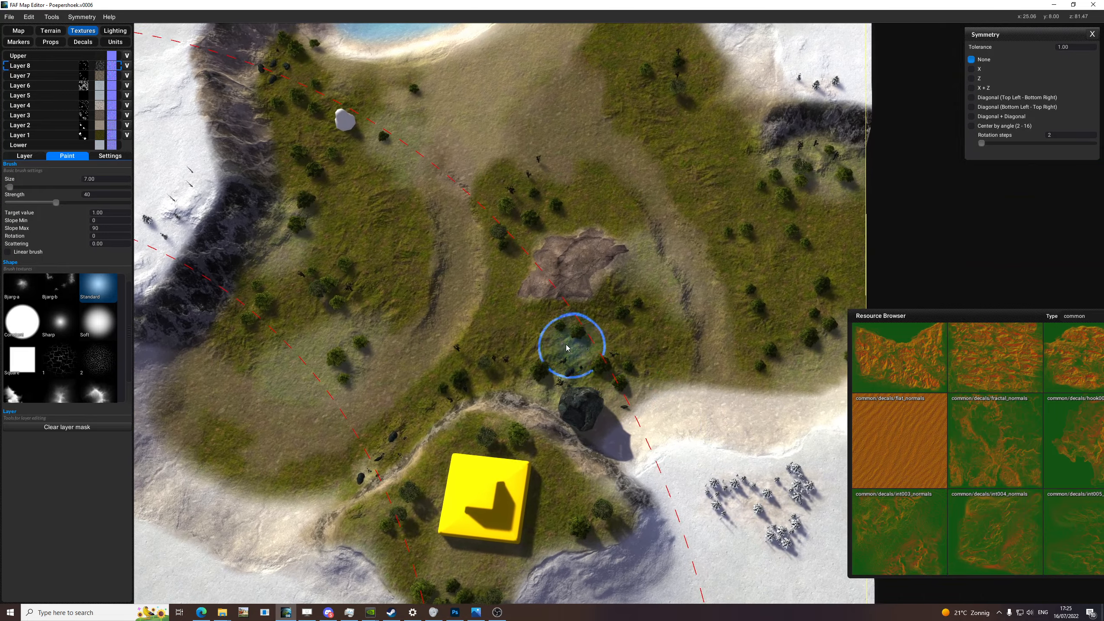
{"action": "scroll", "coordinate": [561, 352], "scroll_direction": "up", "scroll_amount": 10}
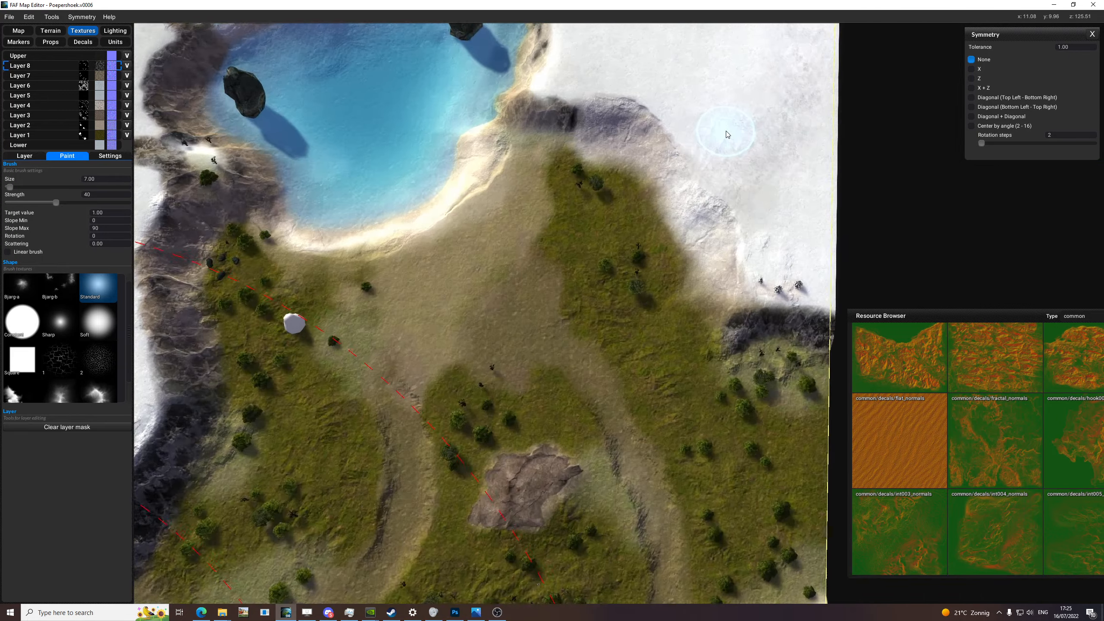
{"action": "scroll", "coordinate": [144, 153], "scroll_direction": "down", "scroll_amount": 4}
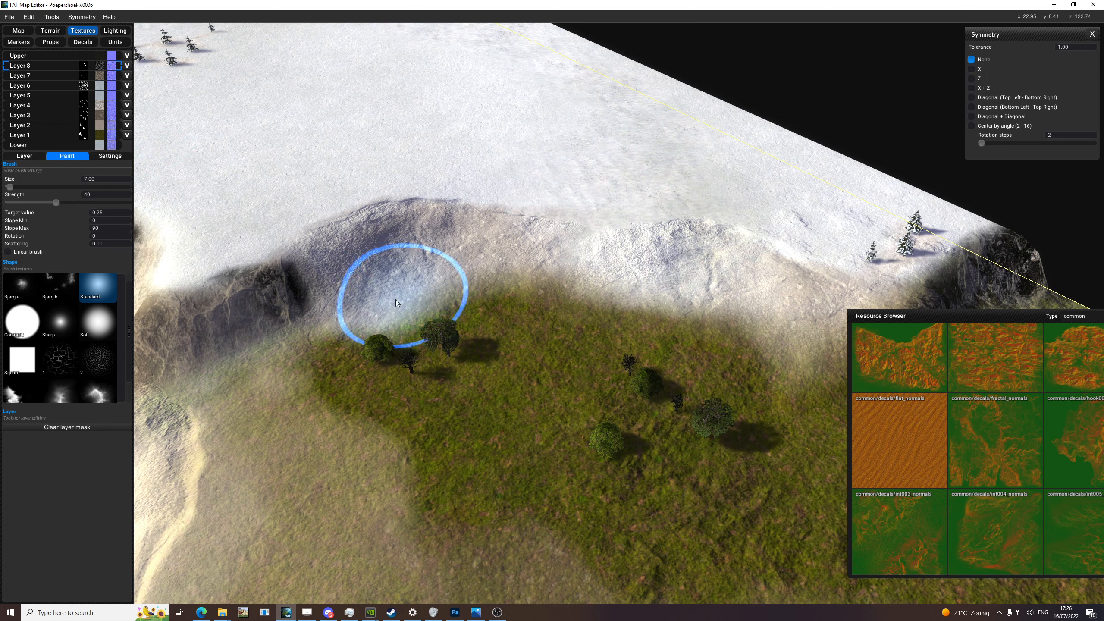
{"action": "left_click", "coordinate": [64, 136]}
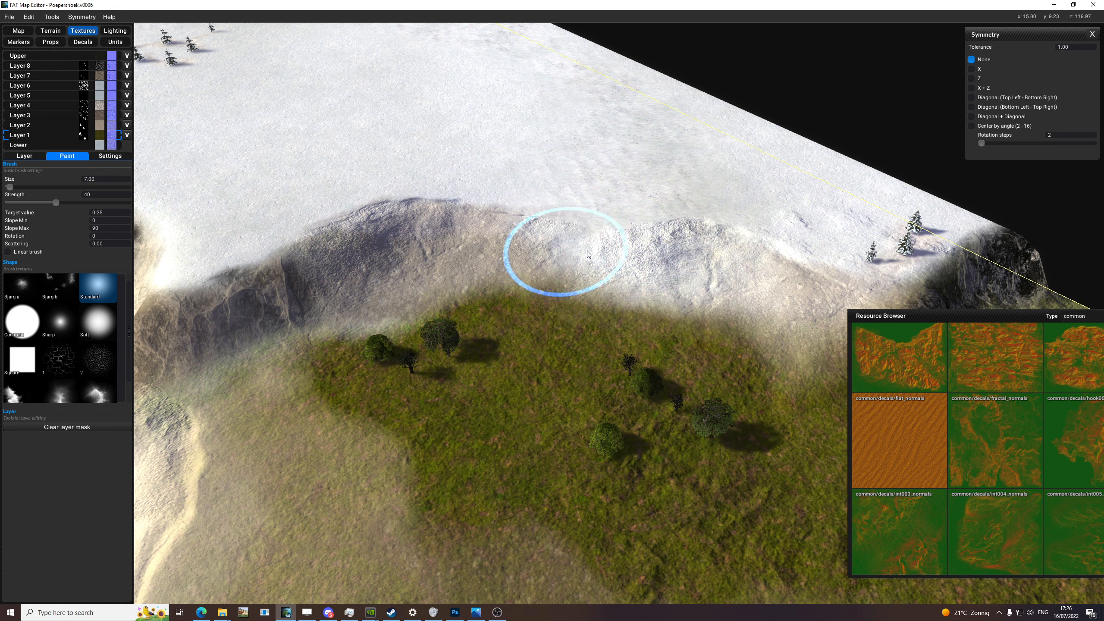
{"action": "scroll", "coordinate": [719, 302], "scroll_direction": "down", "scroll_amount": 5}
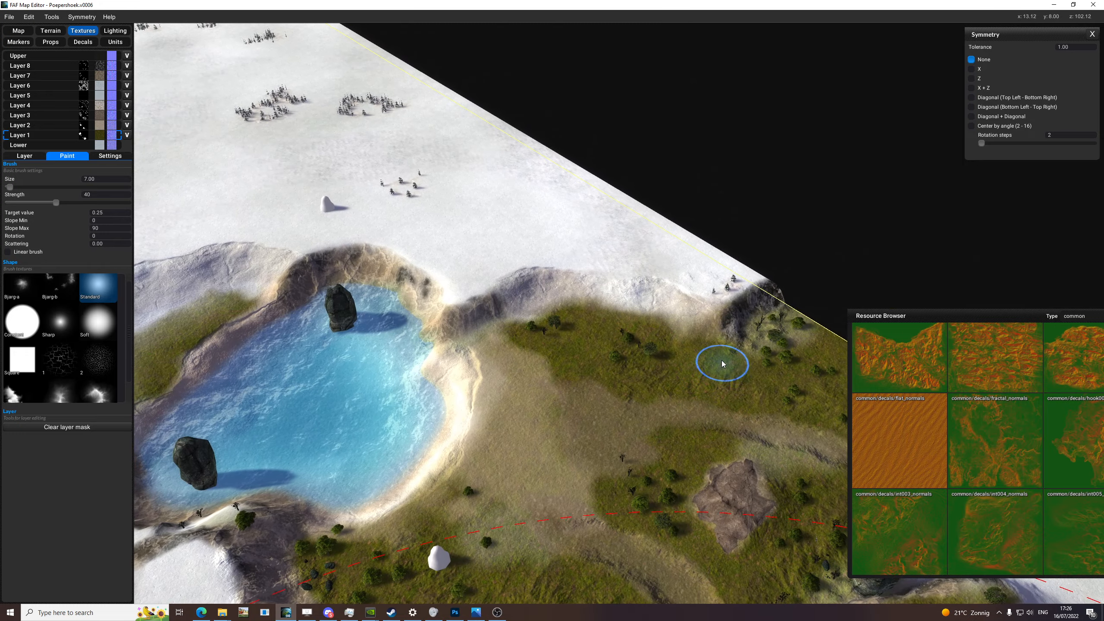
{"action": "key", "text": "ctrl+s"}
- Review the map-edge cliff, snowy highlands and both lake valleys across the whole map, and save the map
{"action": "scroll", "coordinate": [602, 266], "scroll_direction": "up", "scroll_amount": 5}
{"action": "key", "text": "space"}
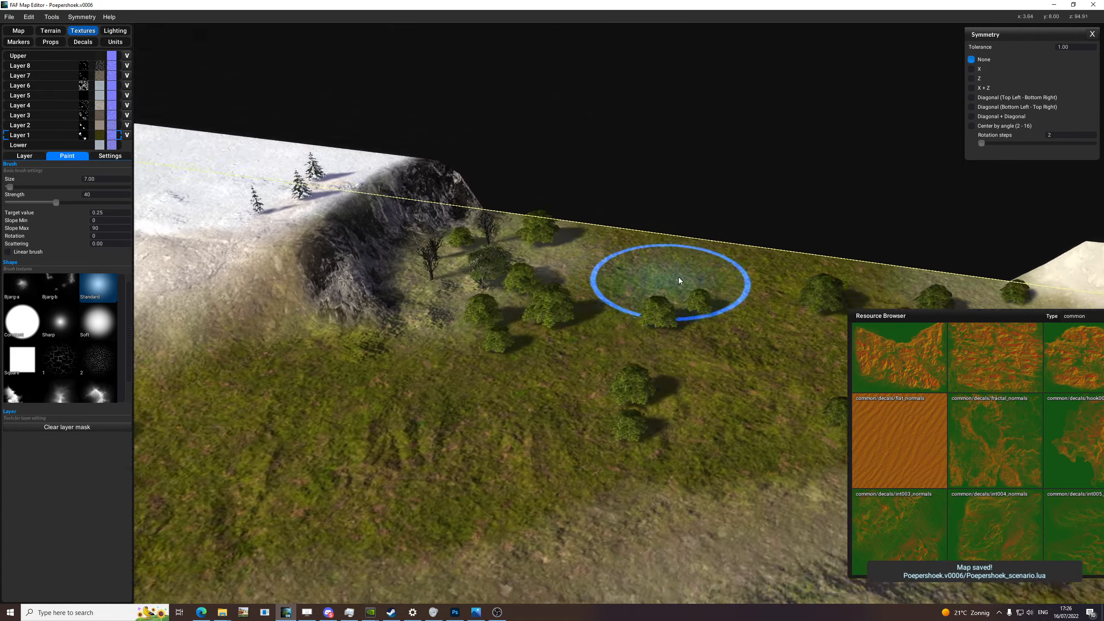
{"action": "scroll", "coordinate": [700, 285], "scroll_direction": "down", "scroll_amount": 6}
{"action": "scroll", "coordinate": [726, 260], "scroll_direction": "down", "scroll_amount": 10}
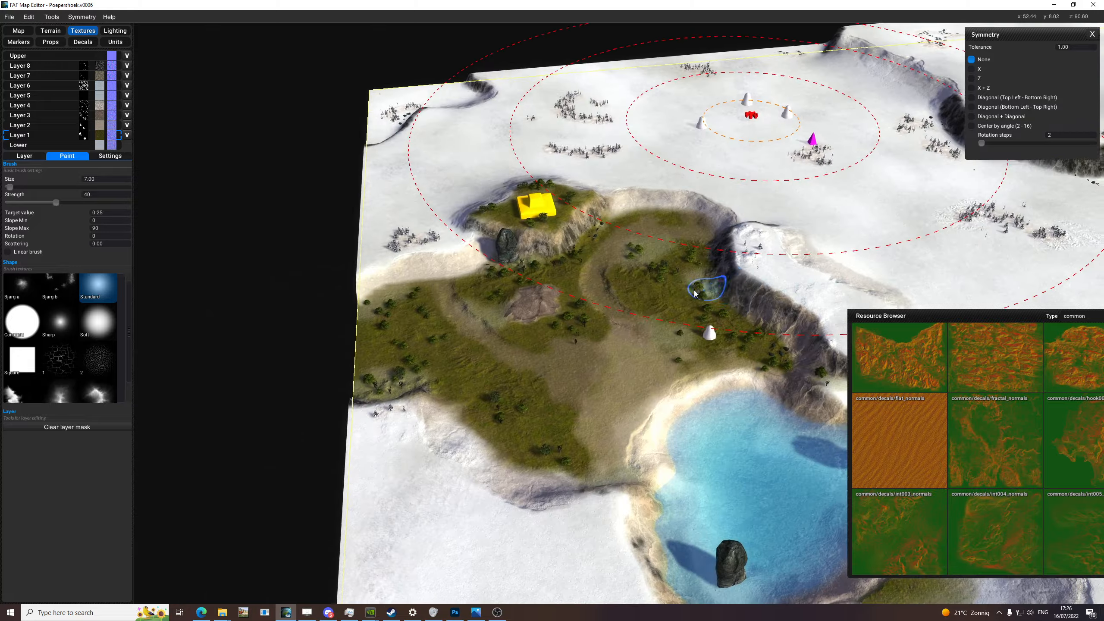
{"action": "key", "text": "space"}
{"action": "scroll", "coordinate": [537, 288], "scroll_direction": "up", "scroll_amount": 10}
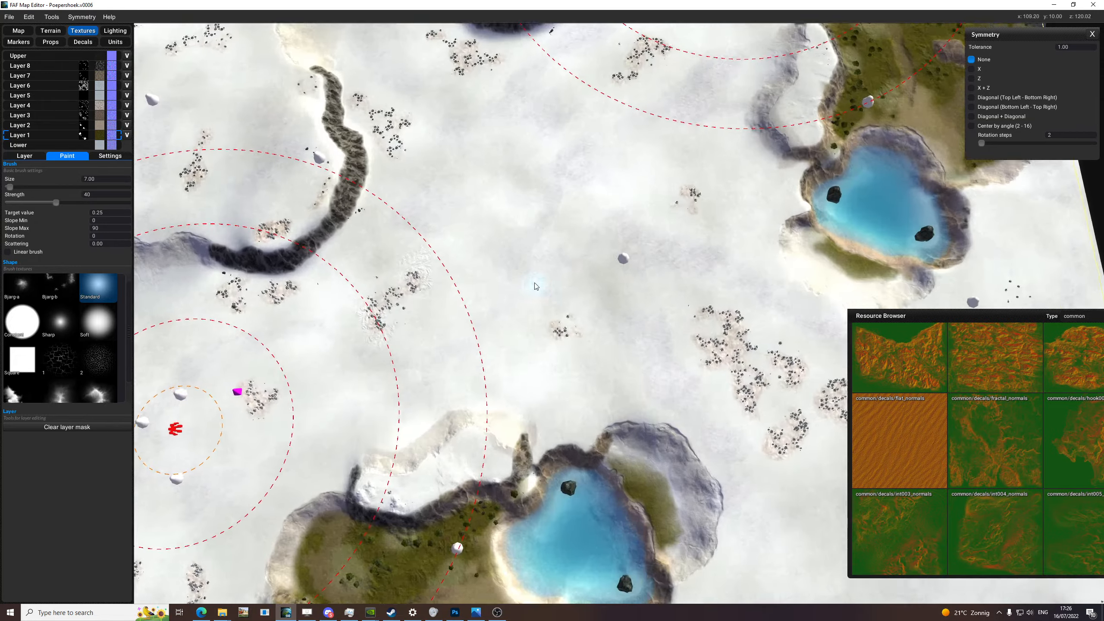
{"action": "scroll", "coordinate": [447, 172], "scroll_direction": "up", "scroll_amount": 3}
{"action": "scroll", "coordinate": [533, 271], "scroll_direction": "down", "scroll_amount": 5}
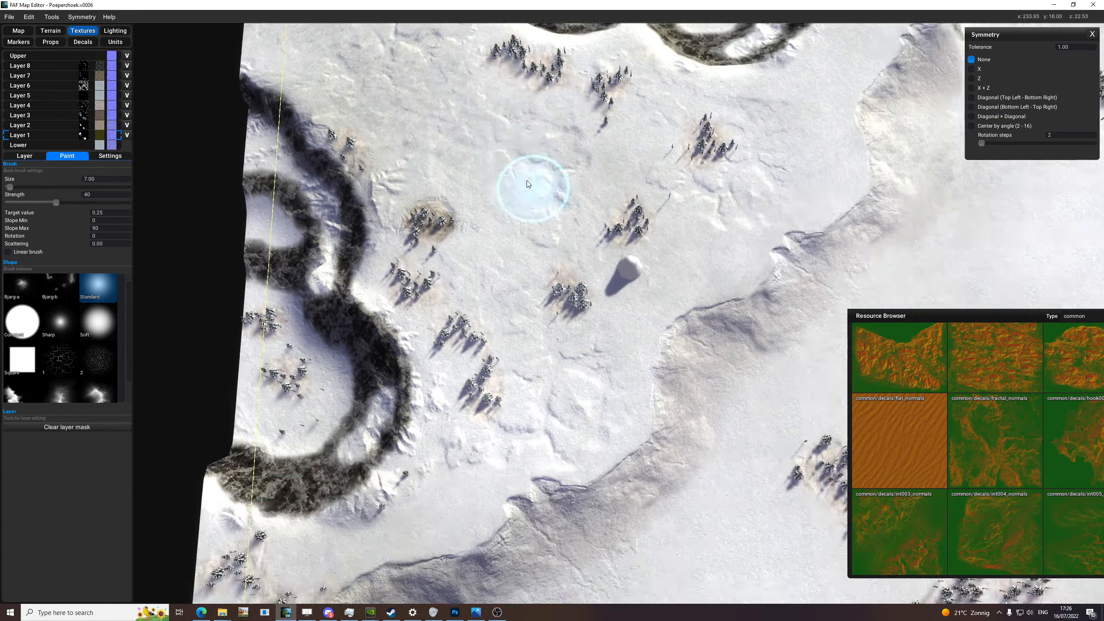
{"action": "scroll", "coordinate": [574, 256], "scroll_direction": "up", "scroll_amount": 5}
{"action": "scroll", "coordinate": [591, 265], "scroll_direction": "down", "scroll_amount": 5}
{"action": "middle_click_drag", "start_coordinate": [613, 281], "coordinate": [533, 144]}
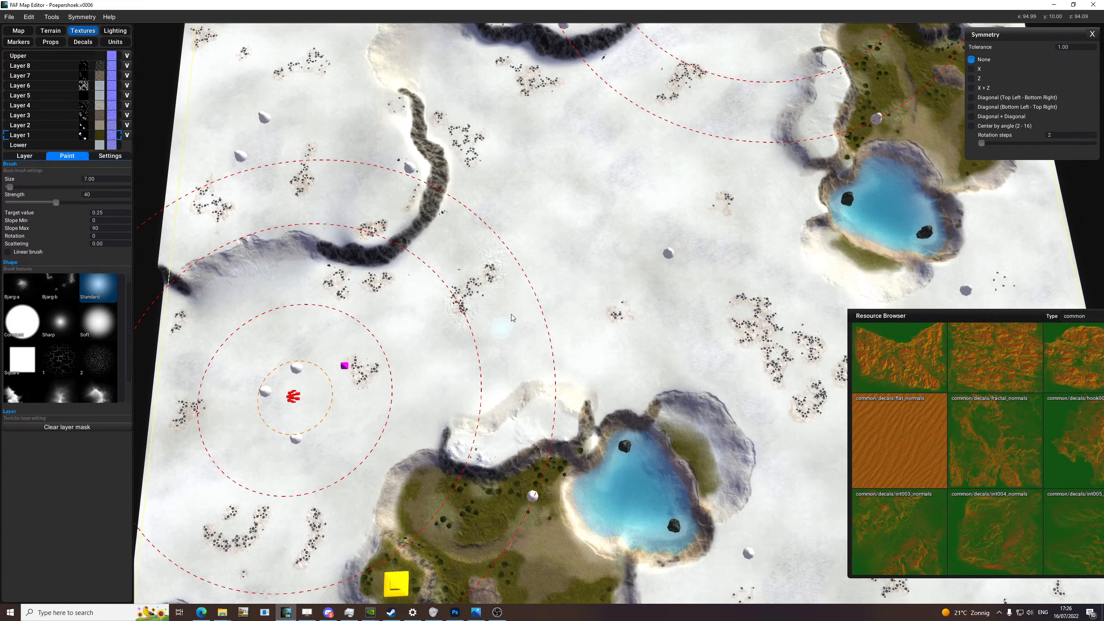
{"action": "middle_click_drag", "start_coordinate": [491, 348], "coordinate": [527, 329]}
{"action": "scroll", "coordinate": [709, 520], "scroll_direction": "up", "scroll_amount": 6}
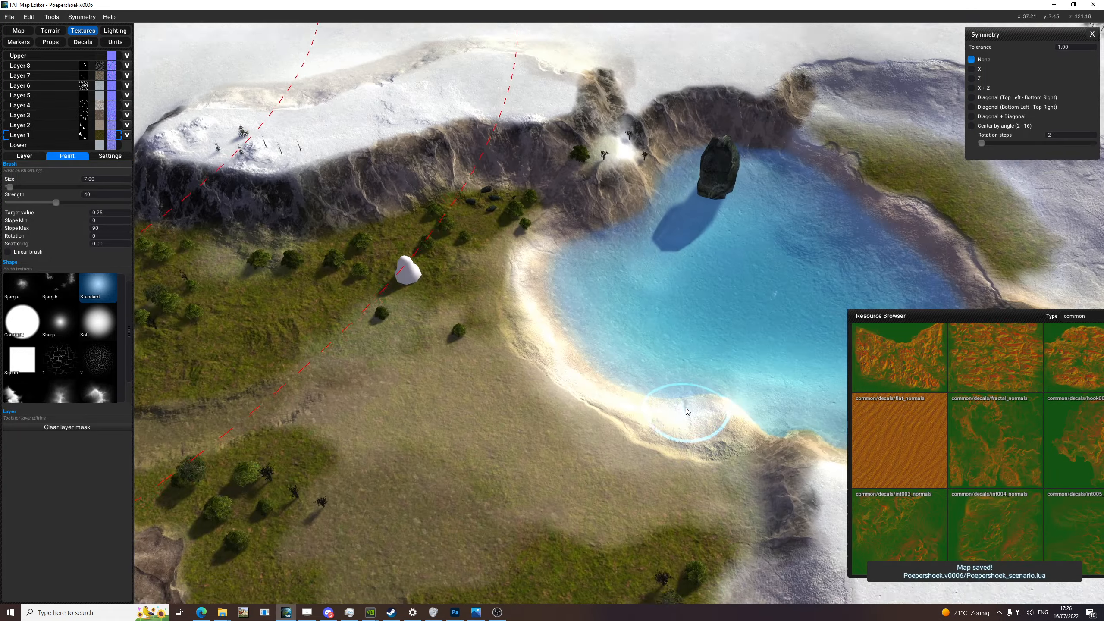
- Examine the first valley's snowy plateau and its dark rocky cliff end from near and far
{"action": "scroll", "coordinate": [538, 314], "scroll_direction": "down", "scroll_amount": 3}
{"action": "scroll", "coordinate": [624, 279], "scroll_direction": "down", "scroll_amount": 8}
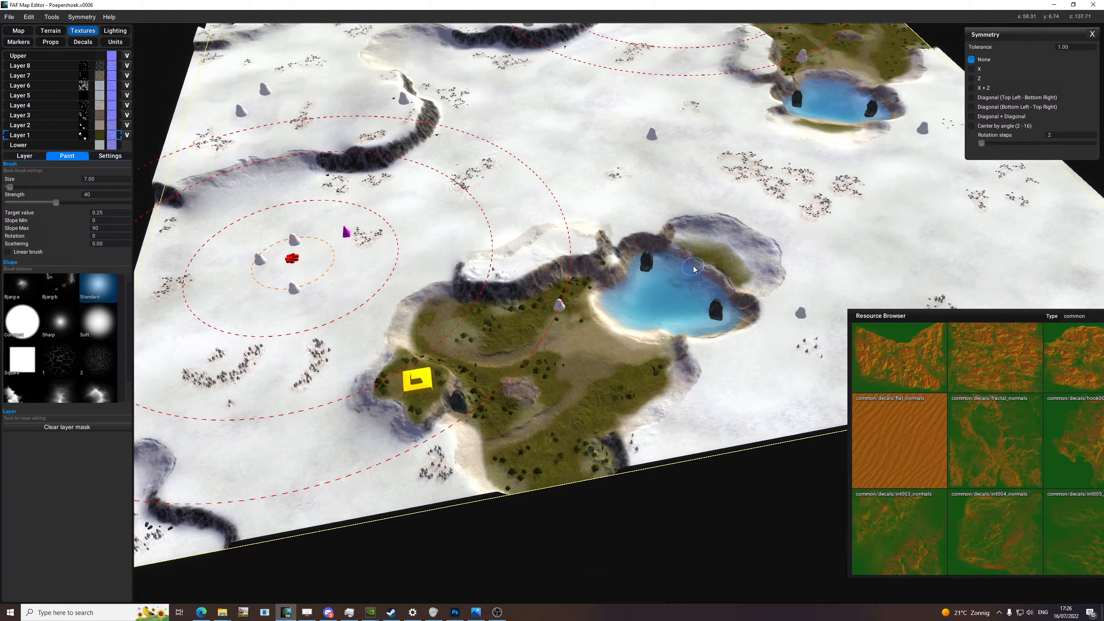
{"action": "scroll", "coordinate": [674, 290], "scroll_direction": "up", "scroll_amount": 9}
{"action": "scroll", "coordinate": [688, 266], "scroll_direction": "down", "scroll_amount": 3}
{"action": "mouse_move", "coordinate": [491, 411]}
{"action": "middle_mouse_down"}
{"action": "mouse_move", "coordinate": [685, 257]}
{"action": "mouse_move", "coordinate": [666, 271]}
{"action": "middle_mouse_up"}
{"action": "middle_click_drag", "start_coordinate": [673, 186], "coordinate": [753, 192]}
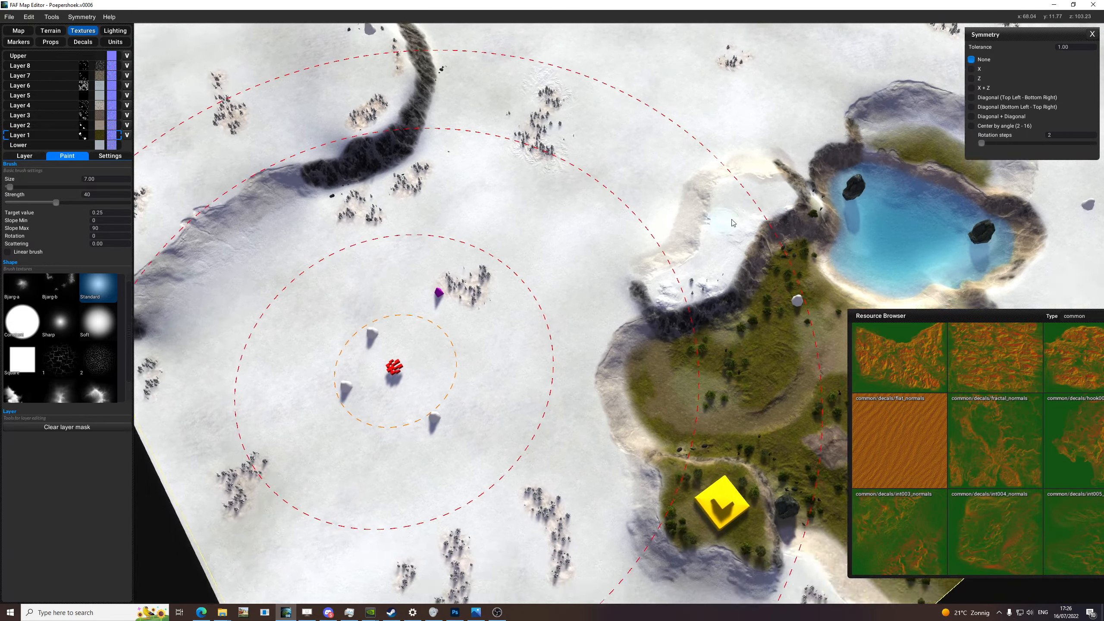
{"action": "middle_click_drag", "start_coordinate": [591, 104], "coordinate": [548, 153]}
{"action": "scroll", "coordinate": [739, 365], "scroll_direction": "up", "scroll_amount": 8}
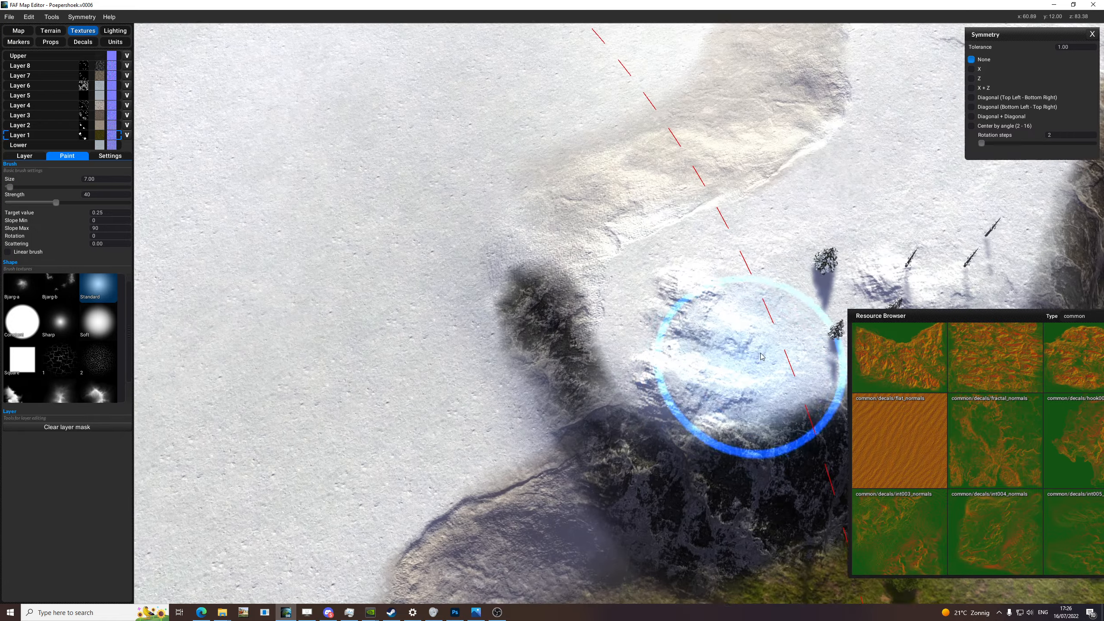
{"action": "middle_click_drag", "start_coordinate": [747, 365], "coordinate": [624, 377]}
{"action": "scroll", "coordinate": [624, 380], "scroll_direction": "down", "scroll_amount": 4}
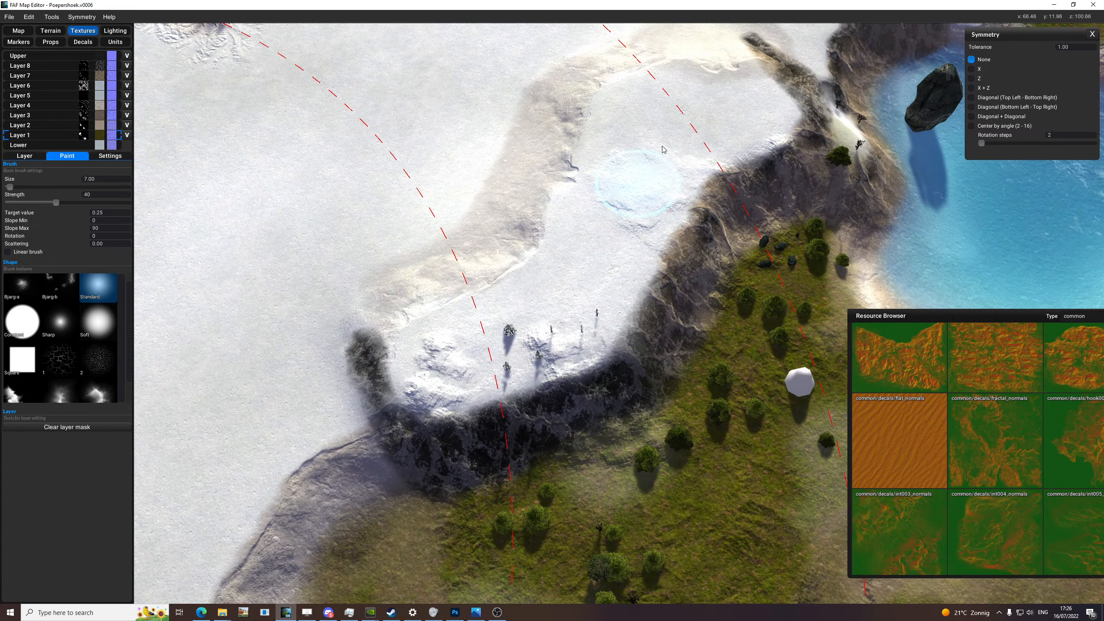
{"action": "scroll", "coordinate": [622, 191], "scroll_direction": "down", "scroll_amount": 10}
- Select a bare tree prop on the snowy ledge beside the first lake, and review the tree props in both valleys
{"action": "scroll", "coordinate": [678, 291], "scroll_direction": "up", "scroll_amount": 12}
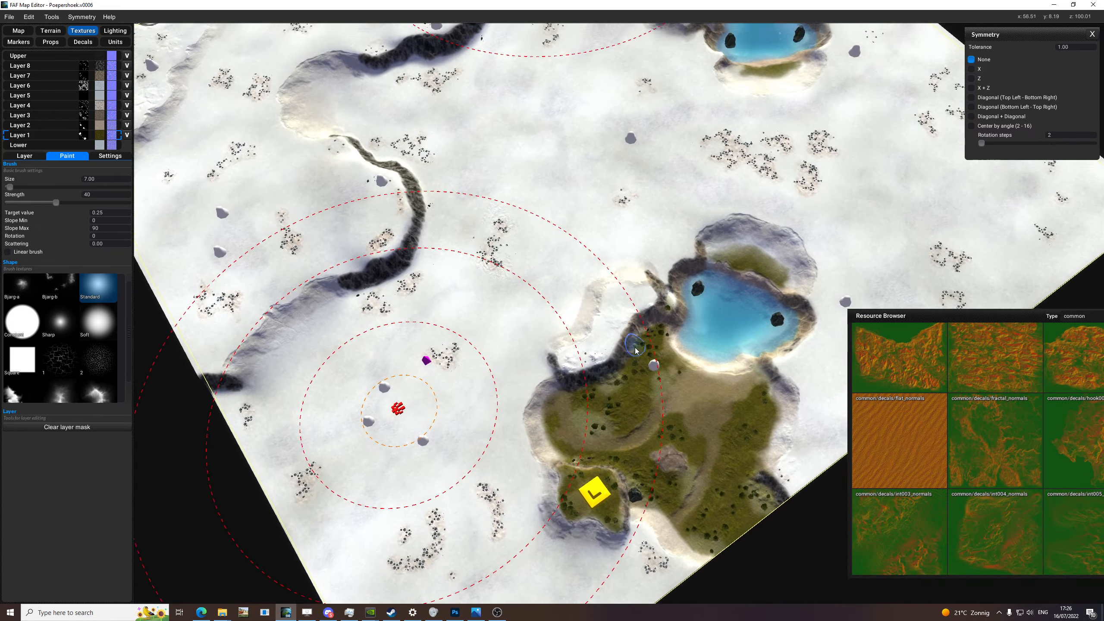
{"action": "scroll", "coordinate": [678, 291], "scroll_direction": "up", "scroll_amount": 5}
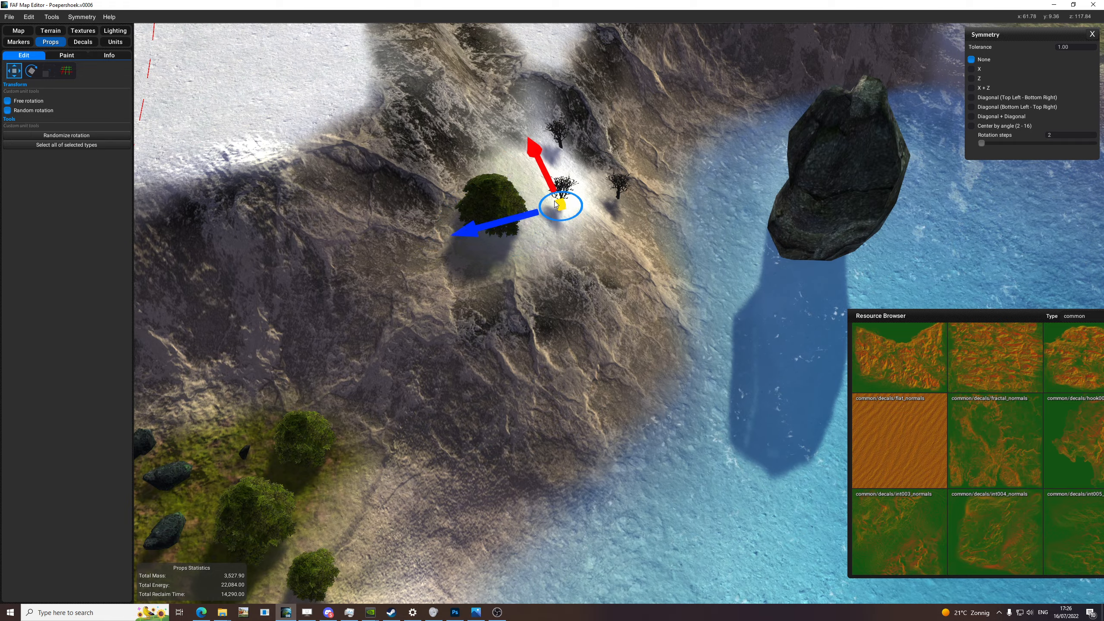
{"action": "scroll", "coordinate": [556, 204], "scroll_direction": "down", "scroll_amount": 12}
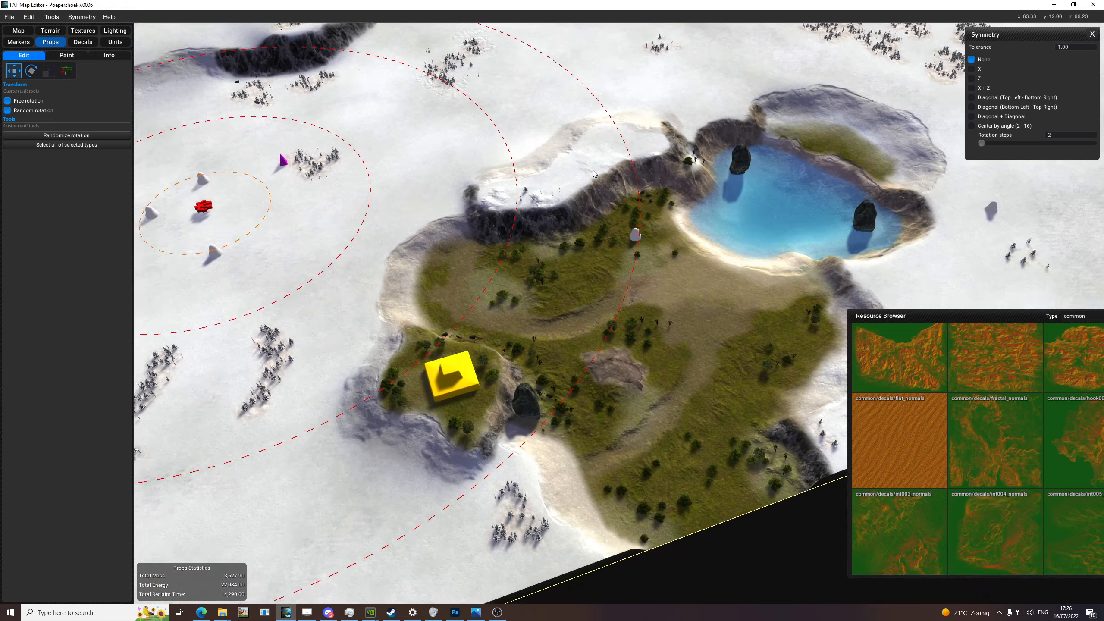
{"action": "mouse_move", "coordinate": [595, 174]}
{"action": "middle_mouse_down"}
{"action": "mouse_move", "coordinate": [639, 167]}
{"action": "mouse_move", "coordinate": [738, 121]}
{"action": "mouse_move", "coordinate": [677, 243]}
{"action": "mouse_move", "coordinate": [634, 389]}
{"action": "mouse_move", "coordinate": [816, 337]}
{"action": "mouse_move", "coordinate": [610, 287]}
{"action": "mouse_move", "coordinate": [526, 303]}
{"action": "mouse_move", "coordinate": [627, 343]}
{"action": "mouse_move", "coordinate": [781, 326]}
{"action": "middle_mouse_up"}
{"action": "scroll", "coordinate": [610, 287], "scroll_direction": "down", "scroll_amount": 4}
{"action": "scroll", "coordinate": [526, 302], "scroll_direction": "up", "scroll_amount": 5}
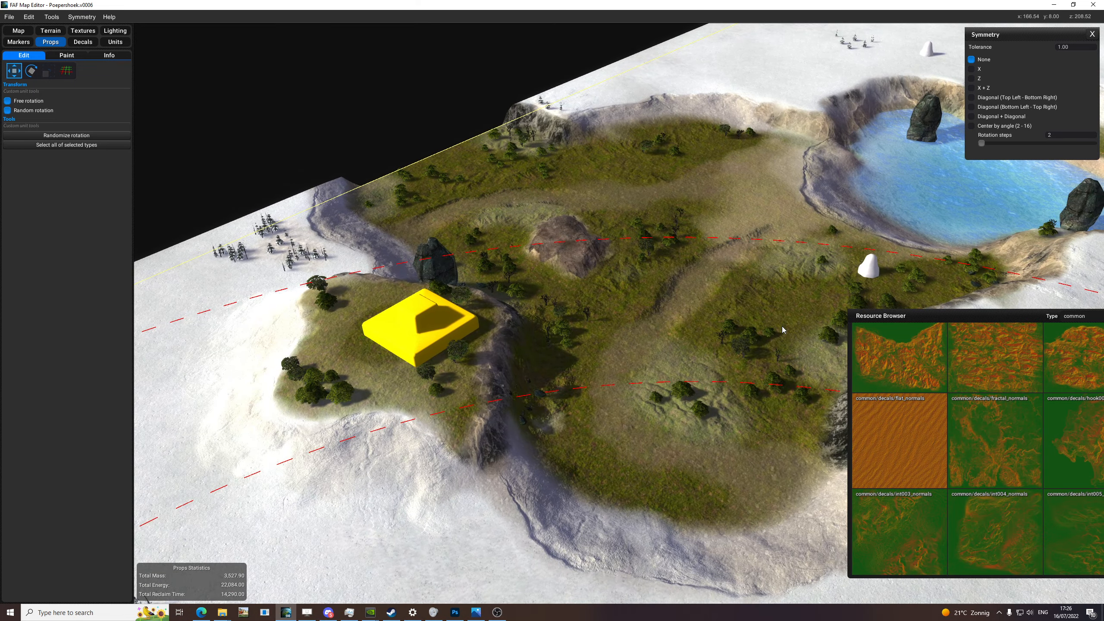